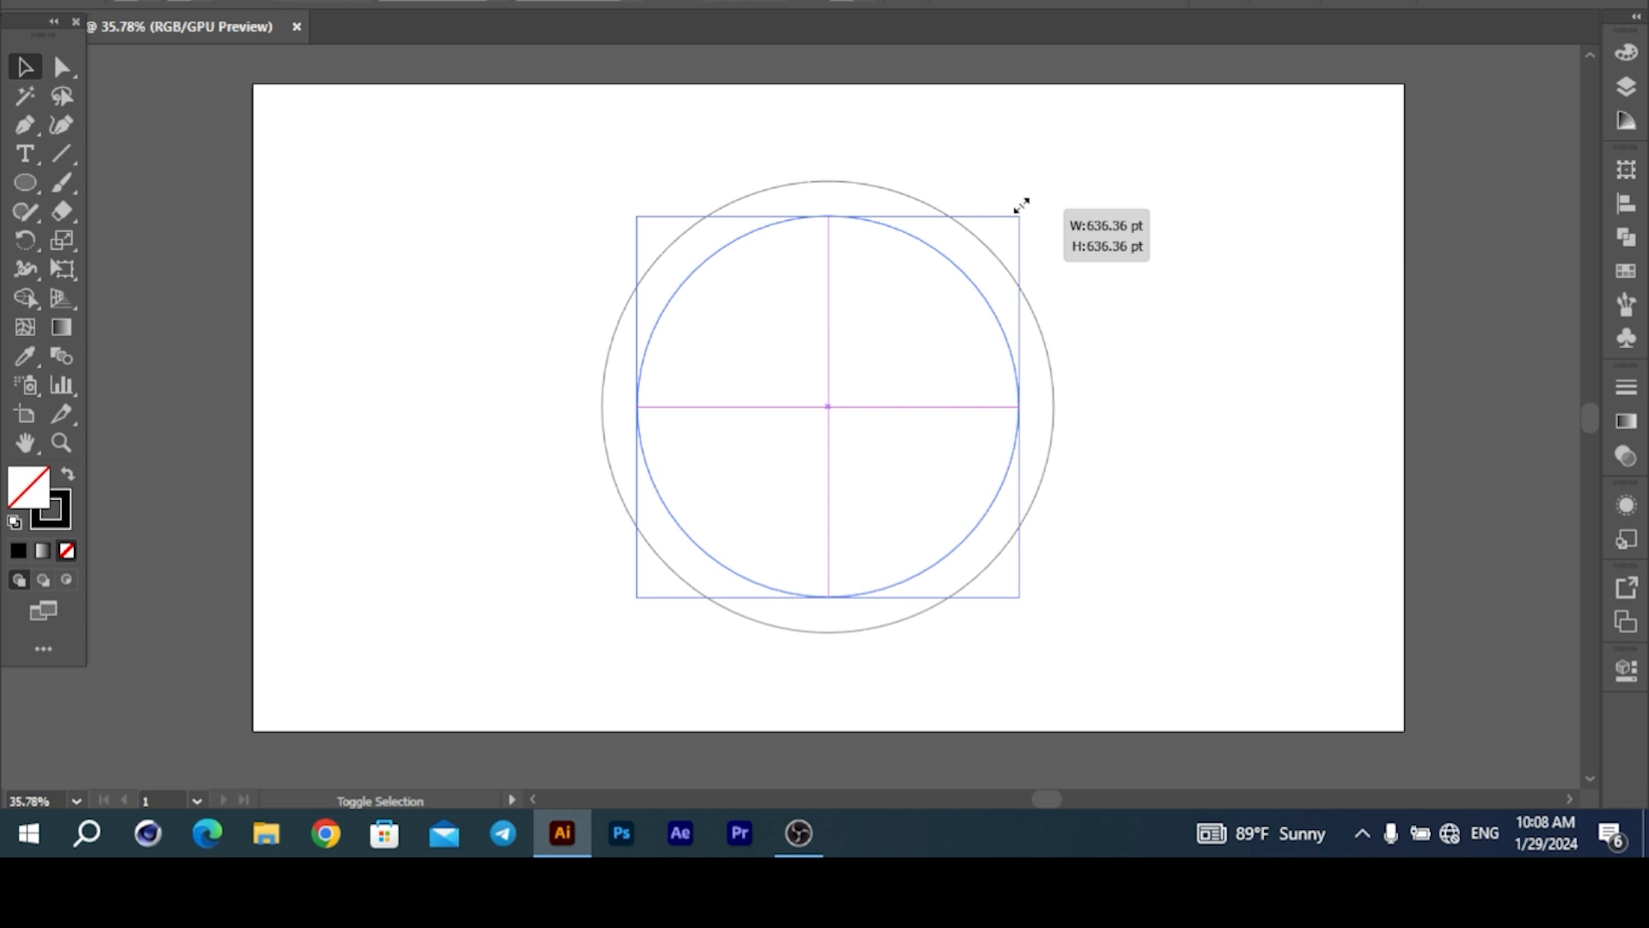
- Create a smaller concentric copy inside the large circle by scaling it proportionally about its centre
drag(1021, 206, 1018, 207)
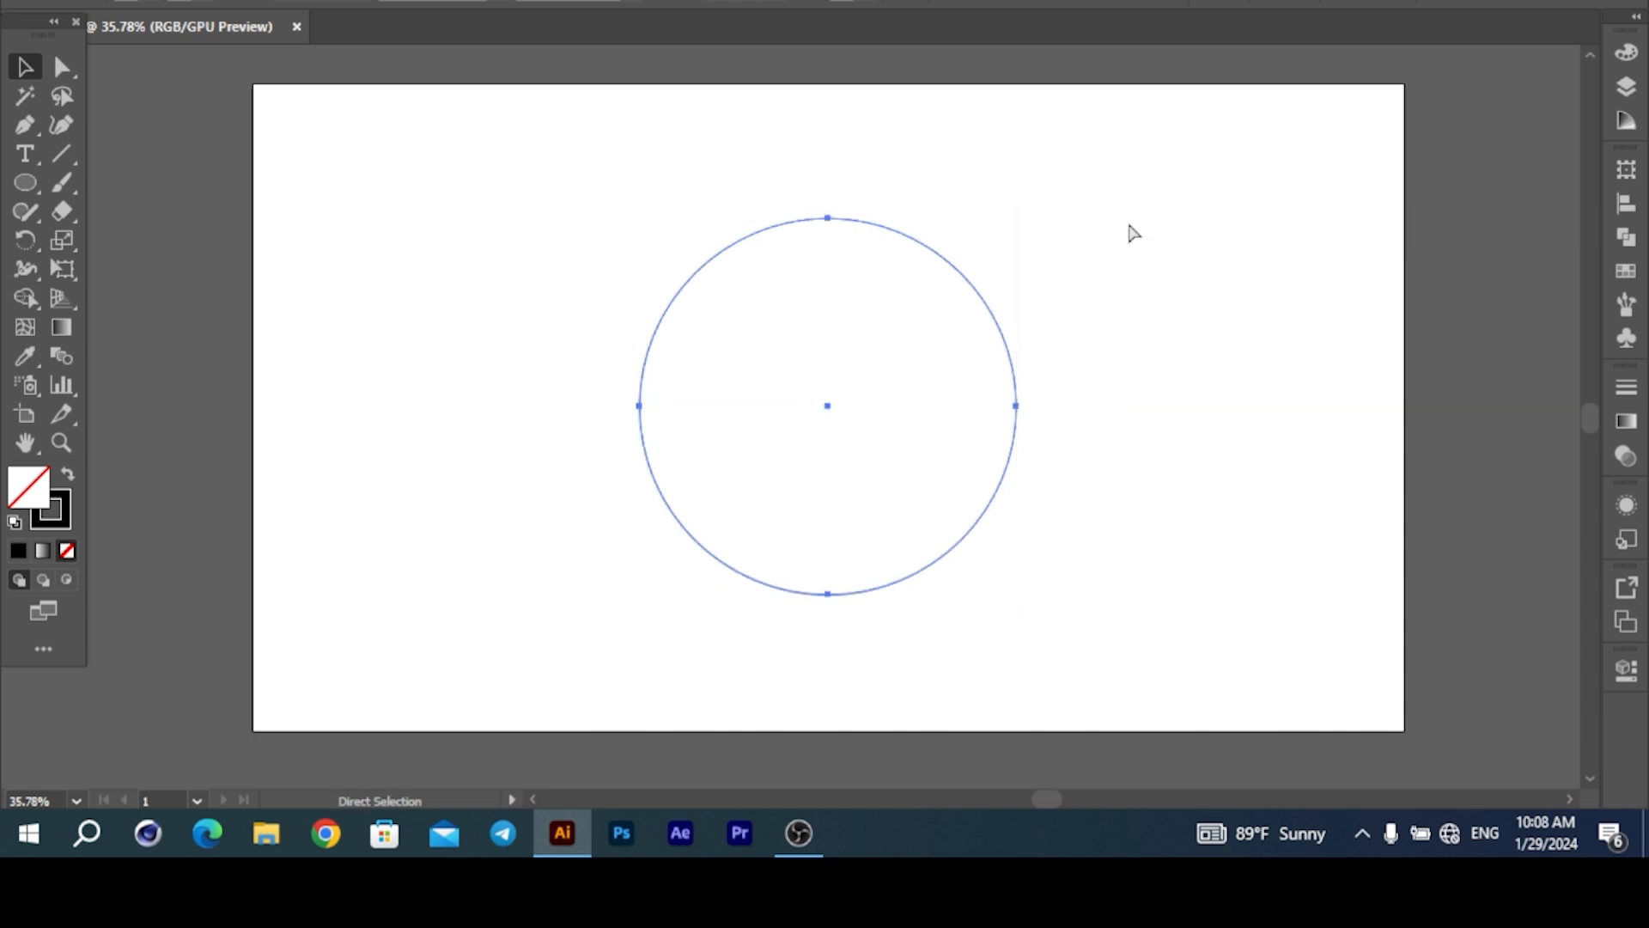
drag(1055, 180, 1016, 168)
click(1174, 215)
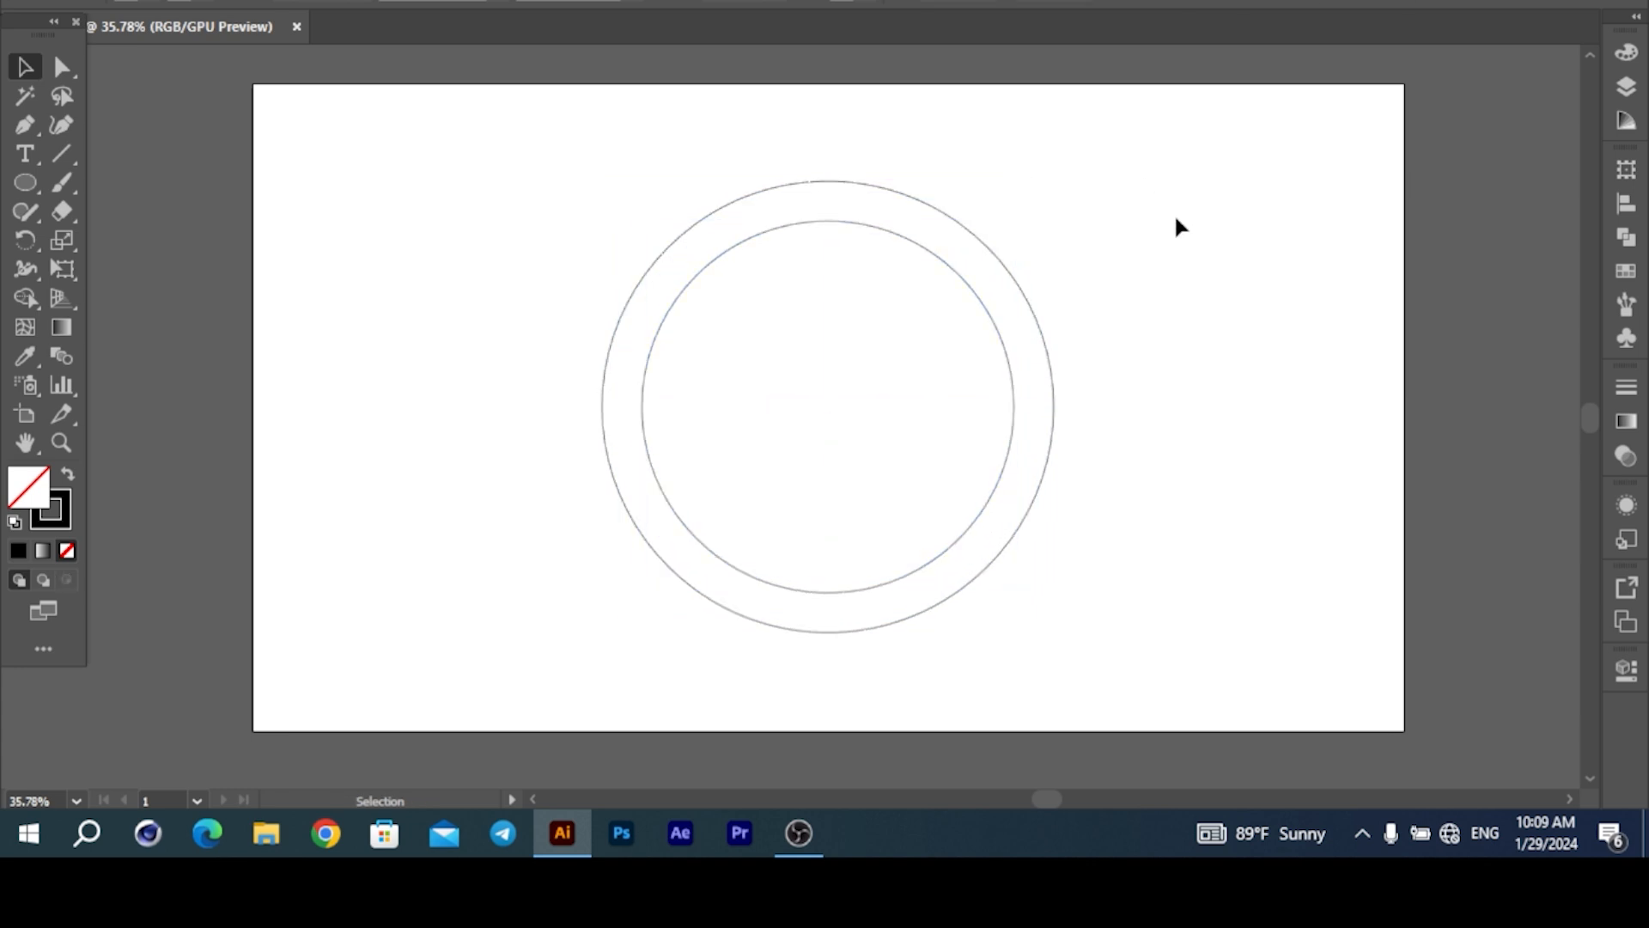
- Draw a horizontal line across most of the artboard's width and align it with the top of the outer circle
click(61, 153)
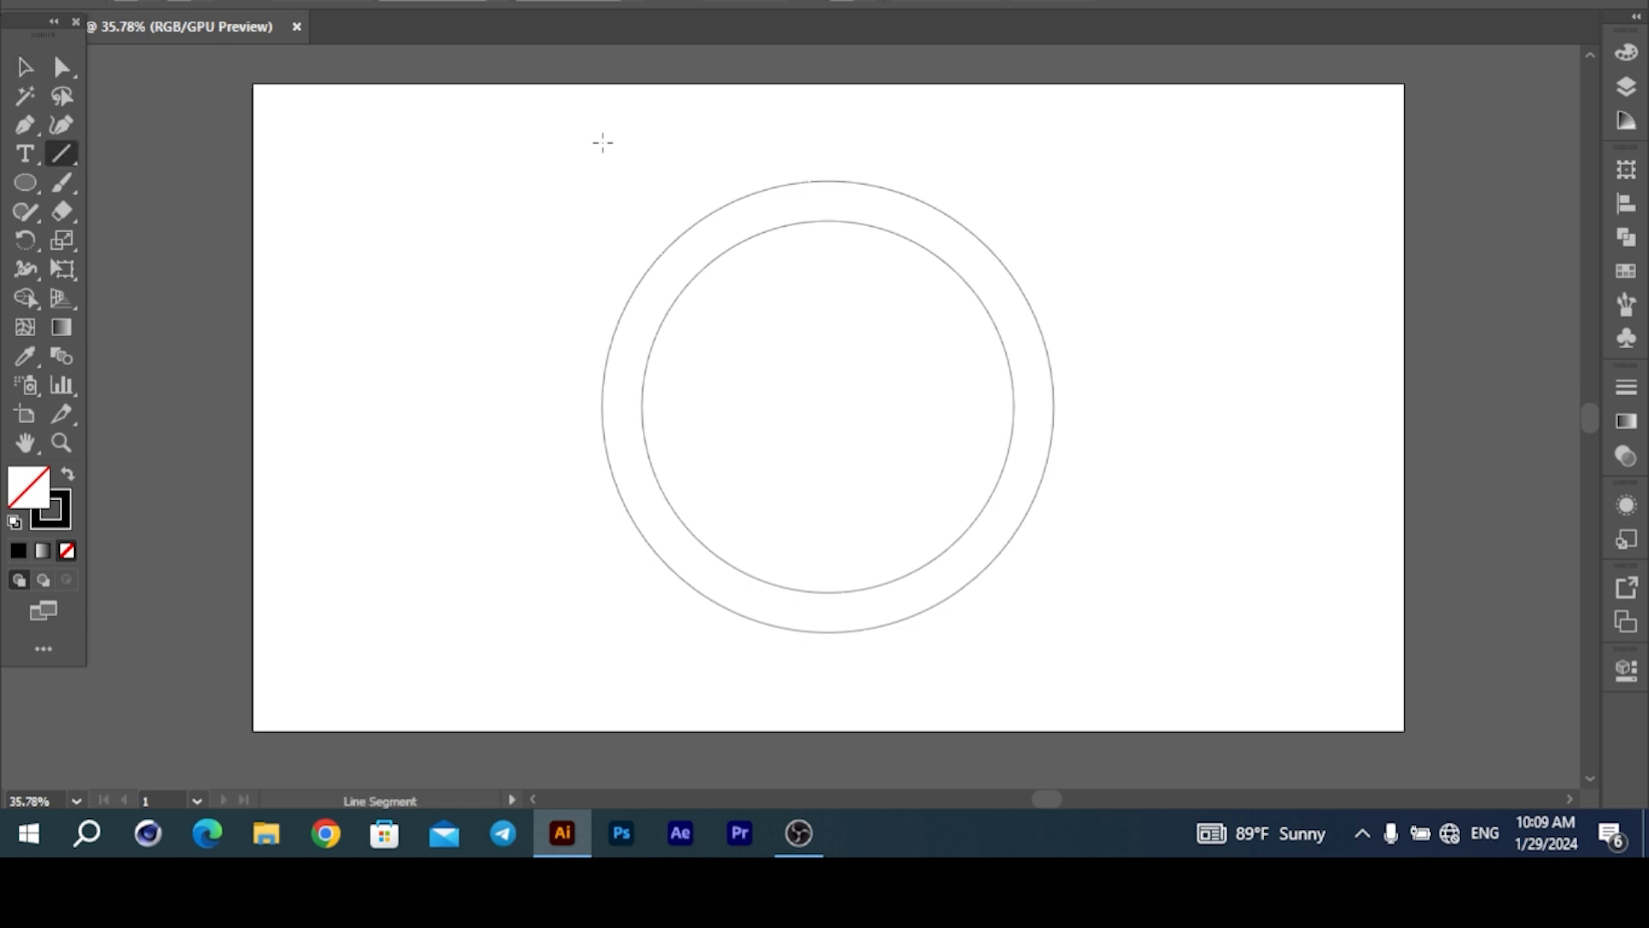
drag(302, 171, 1334, 172)
key(v)
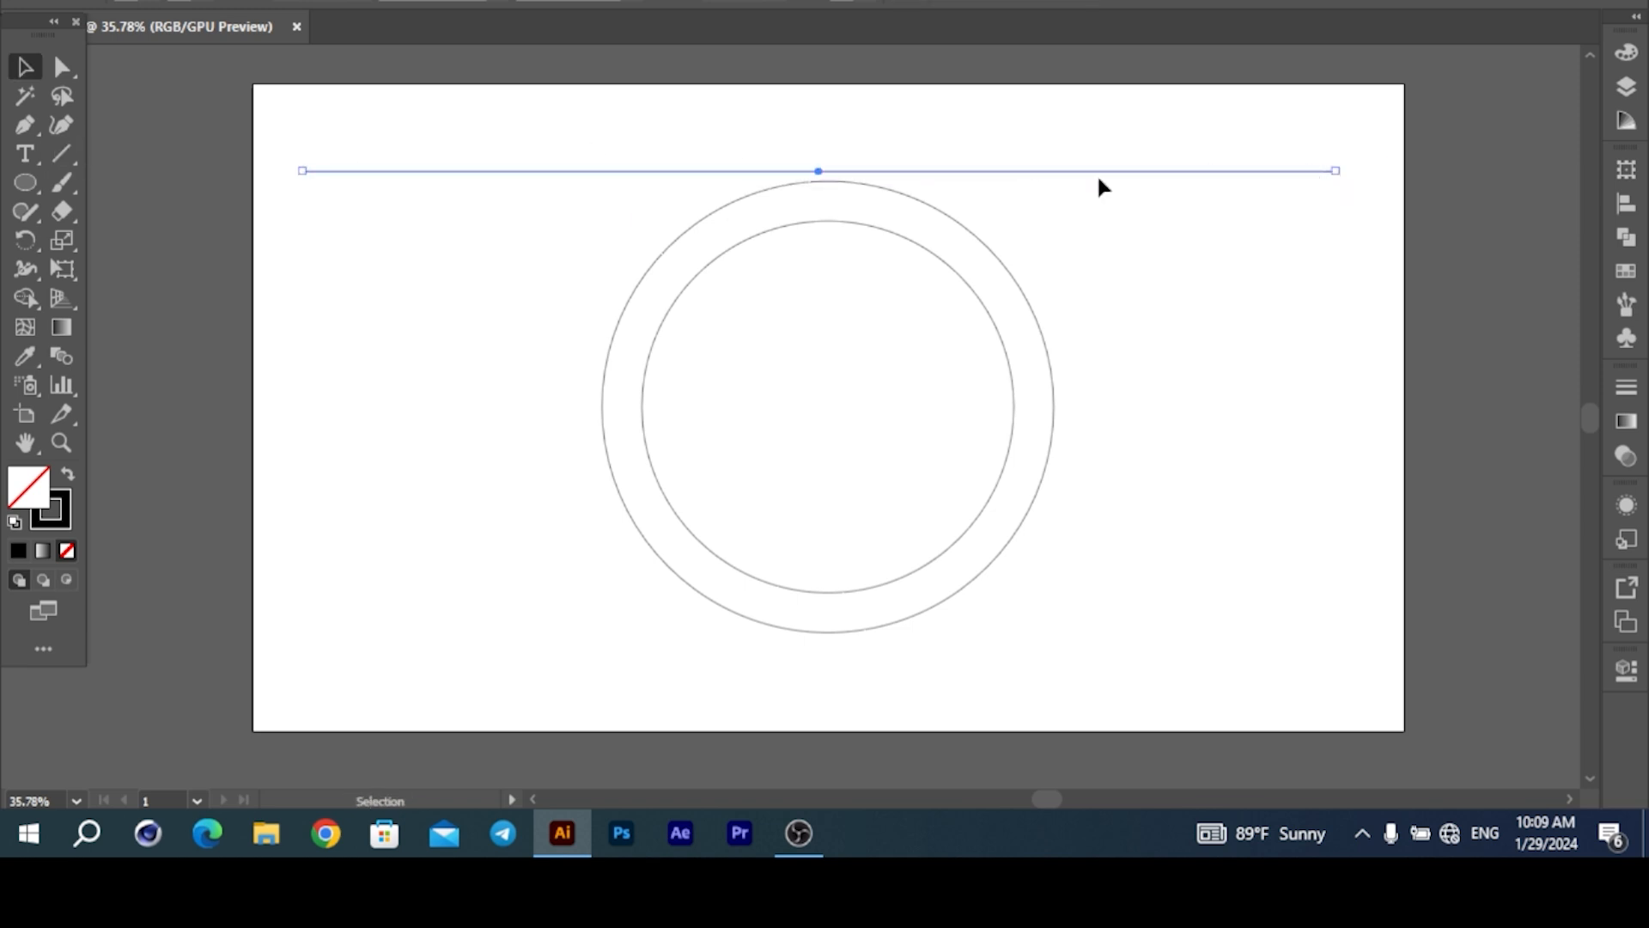
drag(1099, 172, 1110, 180)
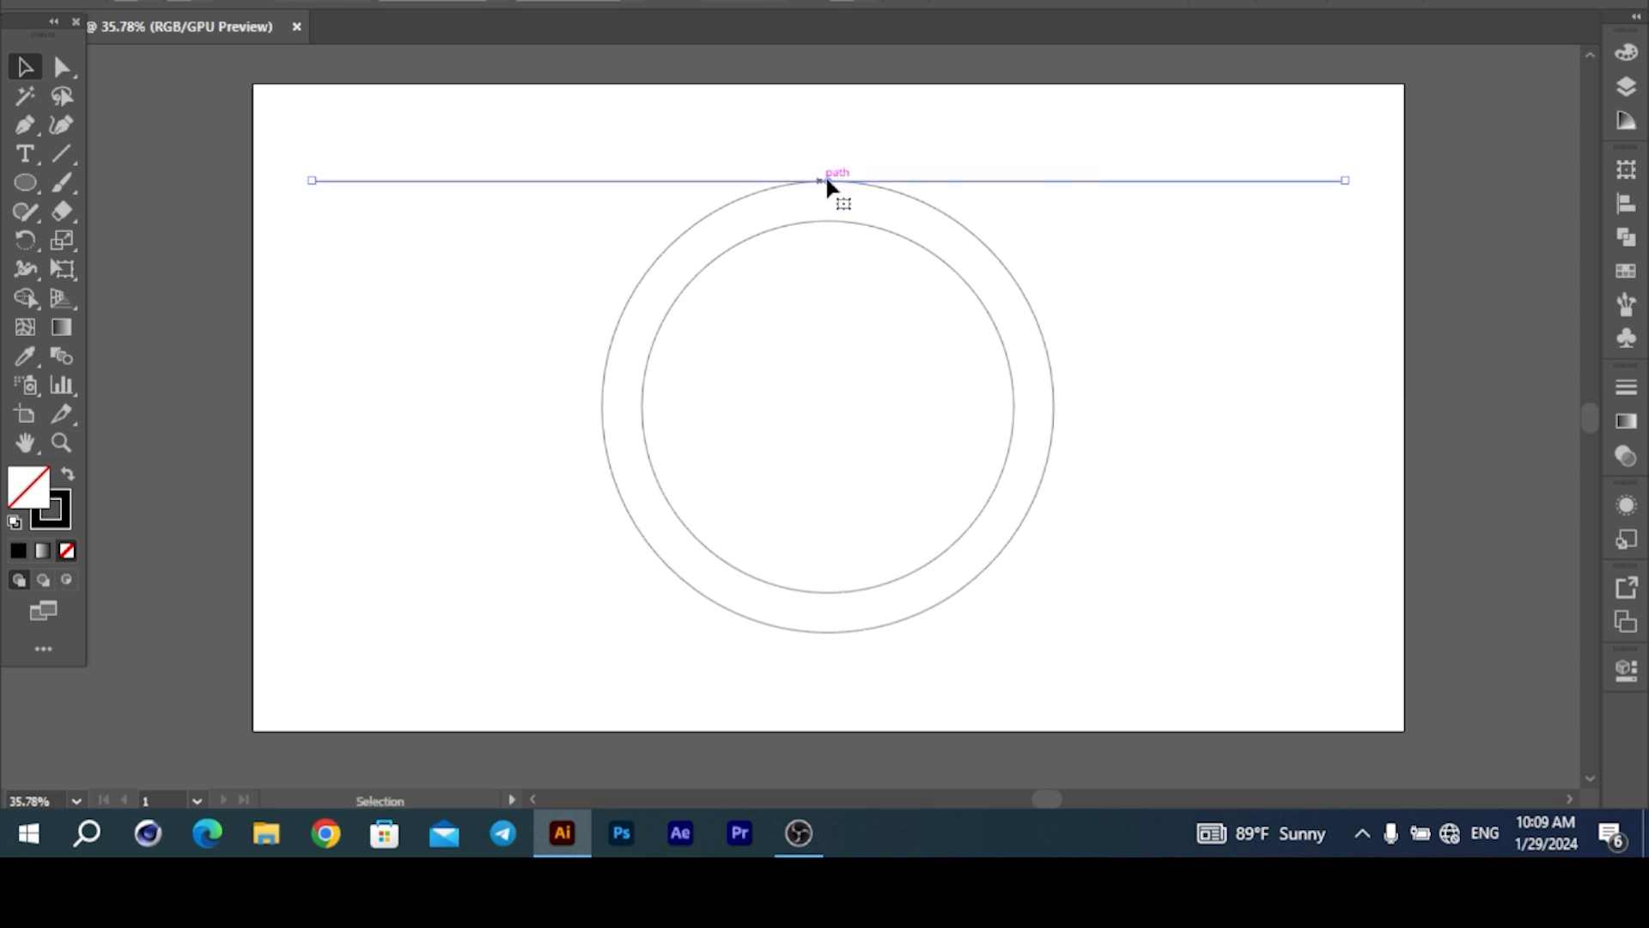
- Copy the horizontal line straight down so the duplicate touches the top of the inner circle
drag(827, 180, 829, 221)
key(ctrl+z)
key(v)
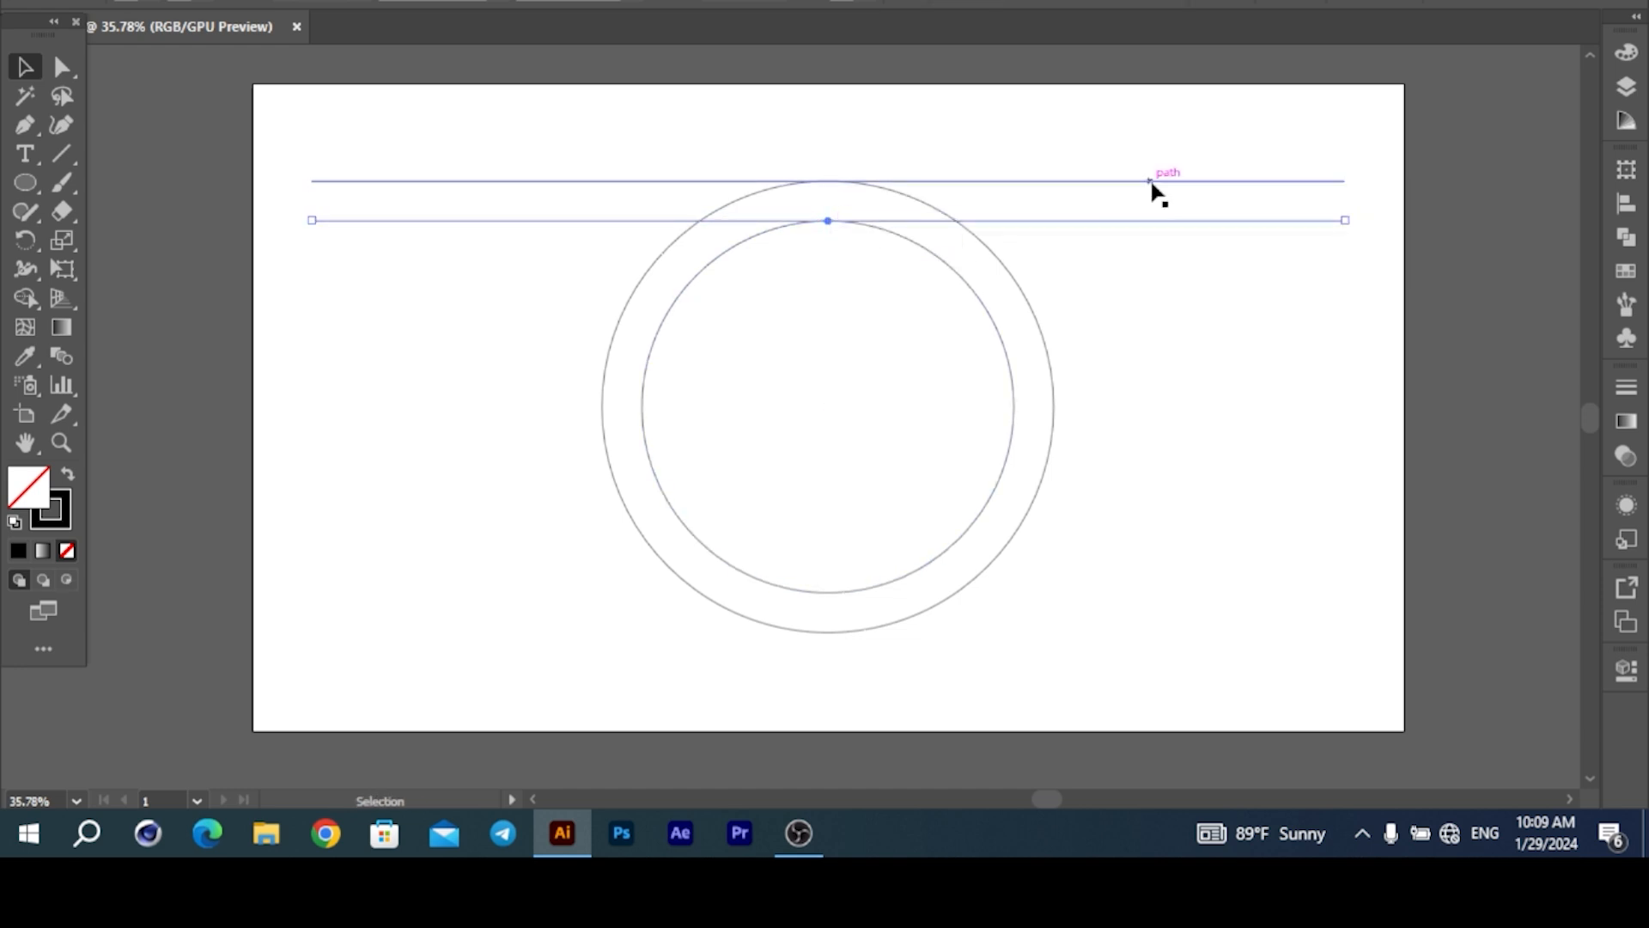
- Repeat the line copy at equal spacing down past the artboard's lower edge, then undo the surplus copies
key(ctrl+d)
key(ctrl+d)
key(ctrl+d)
key(ctrl+d)
key(ctrl+d)
key(ctrl+d)
key(ctrl+d)
key(ctrl+d)
key(ctrl+d)
key(ctrl+d)
key(ctrl+d)
key(ctrl+d)
key(ctrl+d)
key(ctrl+d)
key(ctrl+d)
key(ctrl+d)
key(ctrl+d)
scroll(1077, 208, down, 2)
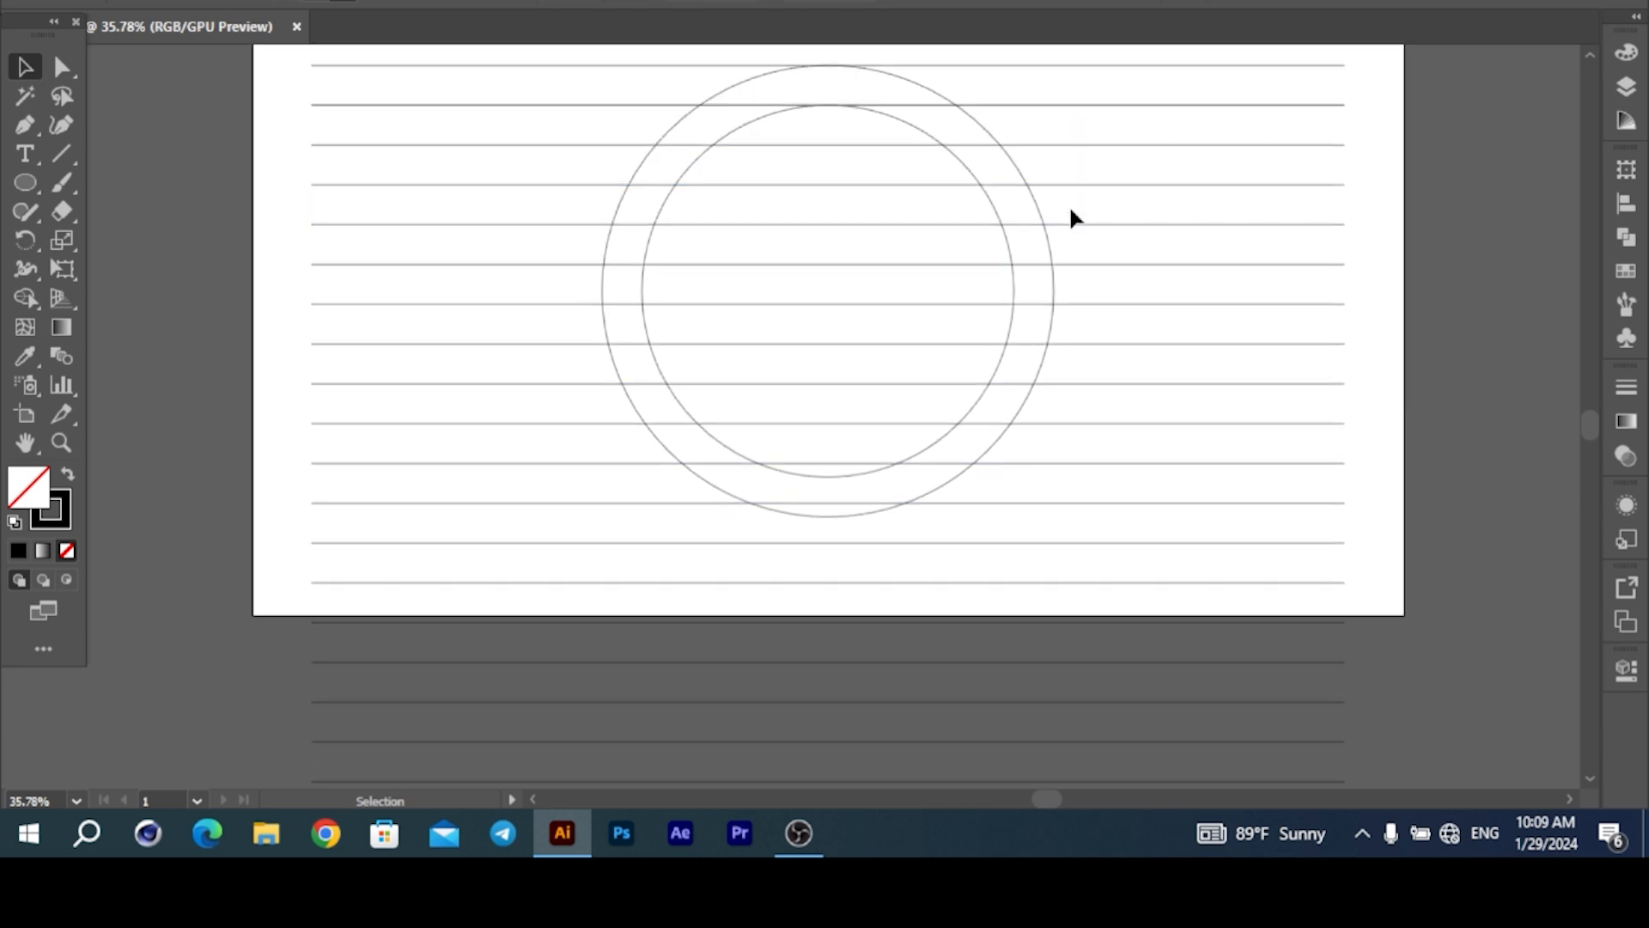
key(ctrl+z)
key(ctrl+z)
key(ctrl+z)
key(ctrl+z)
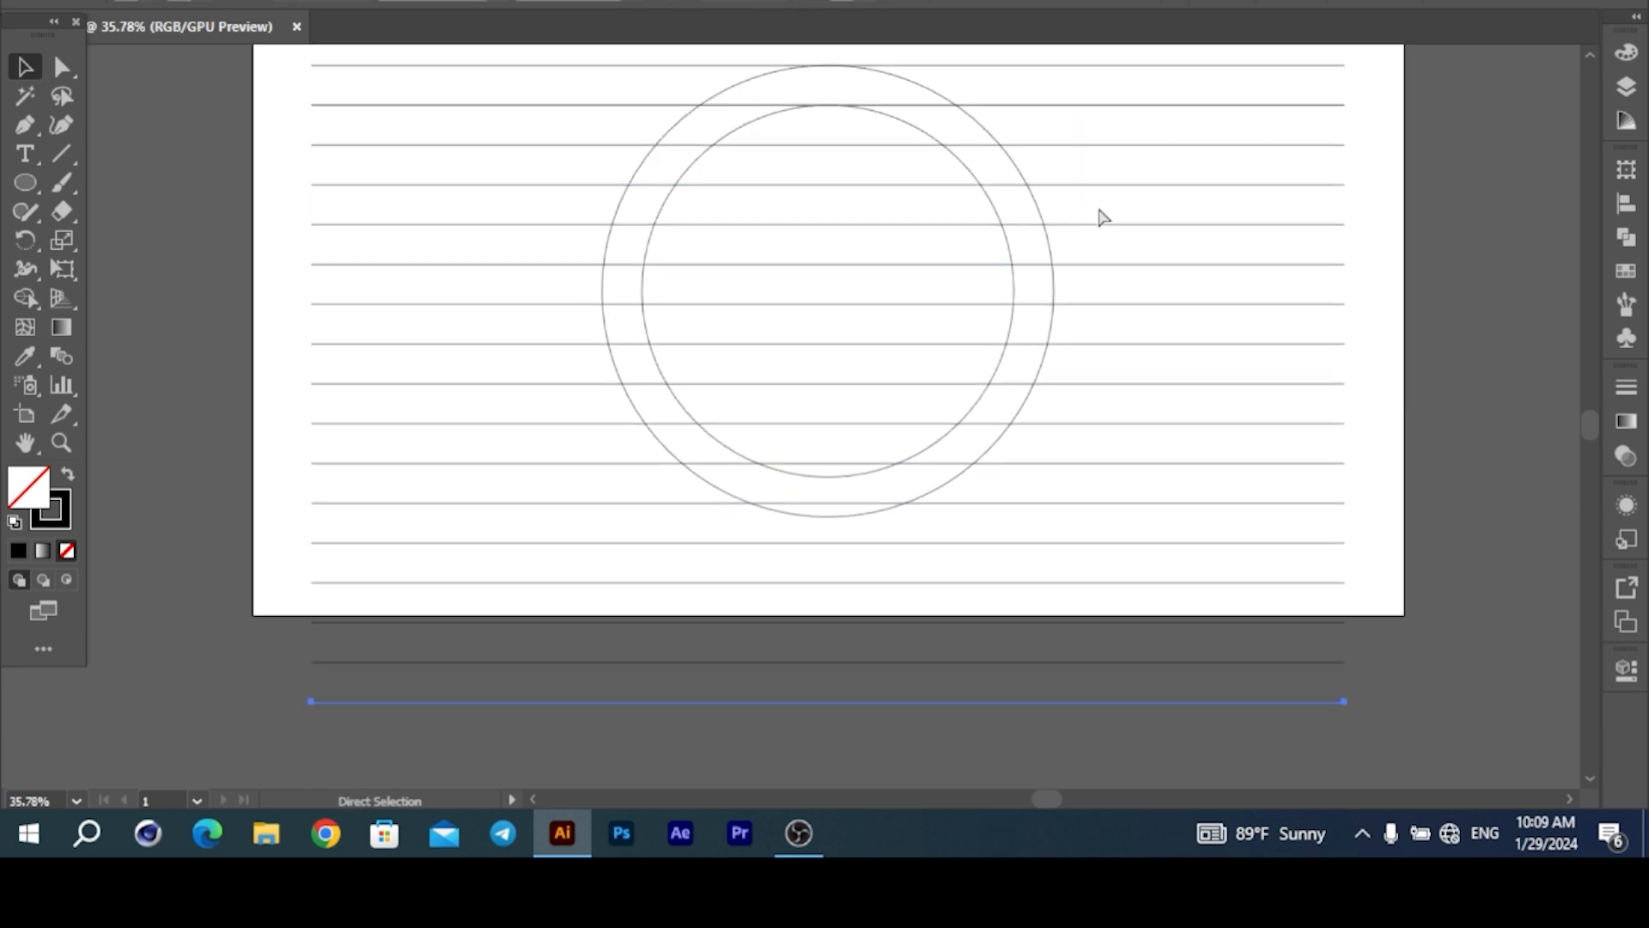
- Duplicate the set of horizontal lines and rotate the copies 90° to form a square grid over the circles
scroll(1222, 255, down, 1)
drag(1226, 76, 1374, 584)
drag(1318, 111, 1093, 552)
key(ctrl+z)
key(v)
drag(1321, 114, 1026, 456)
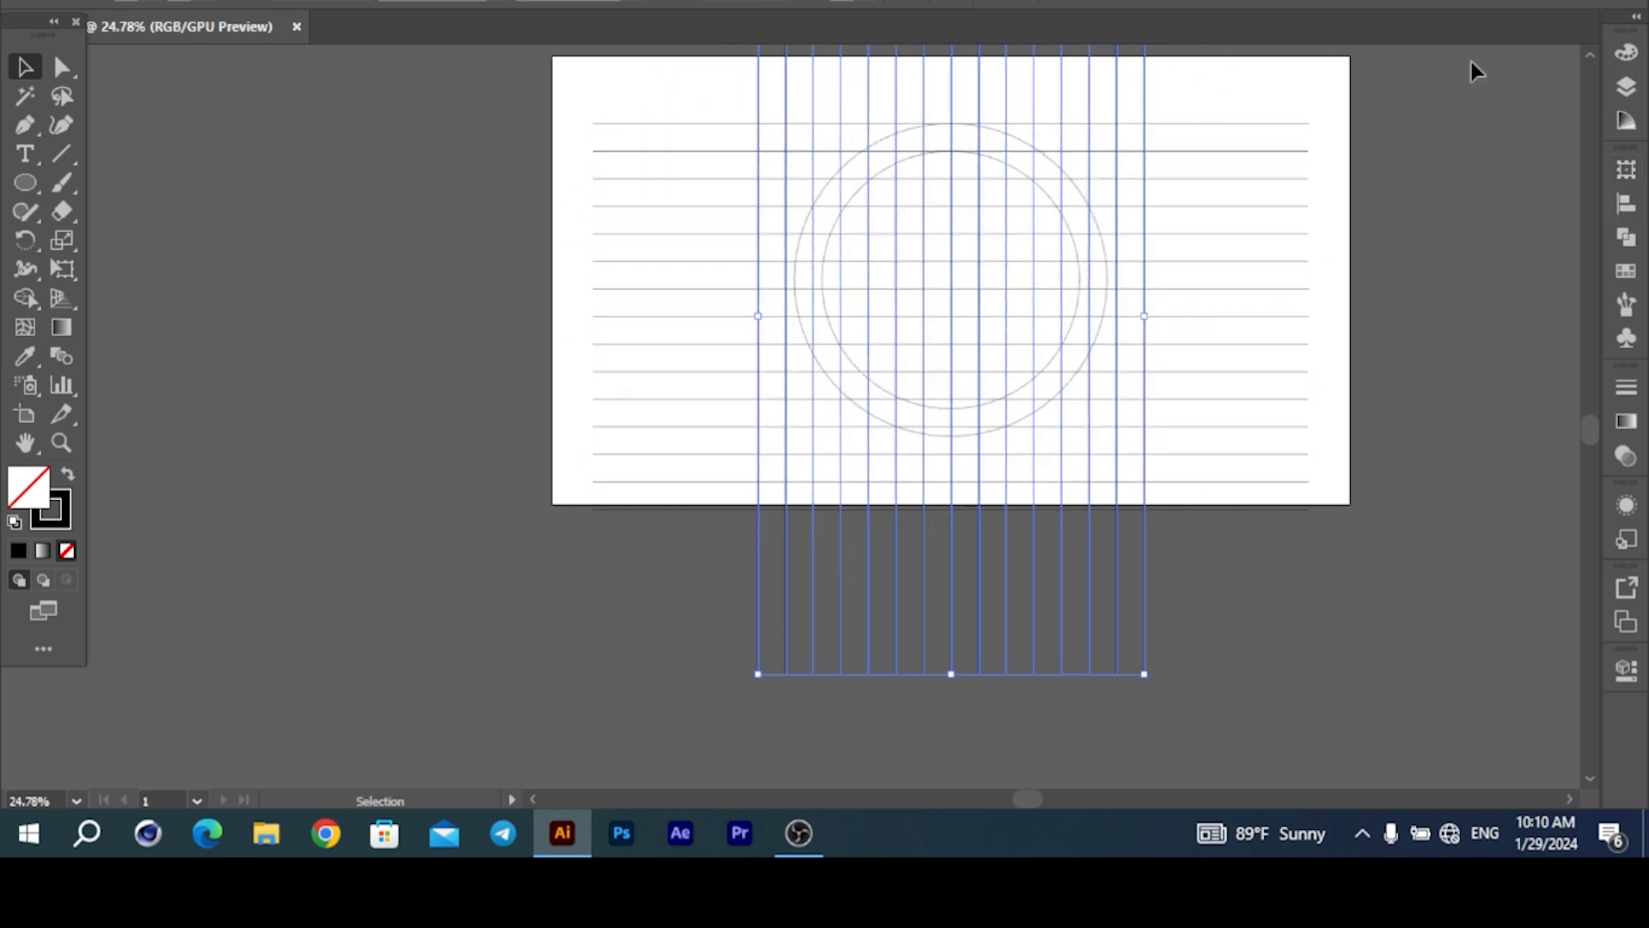
click(378, 235)
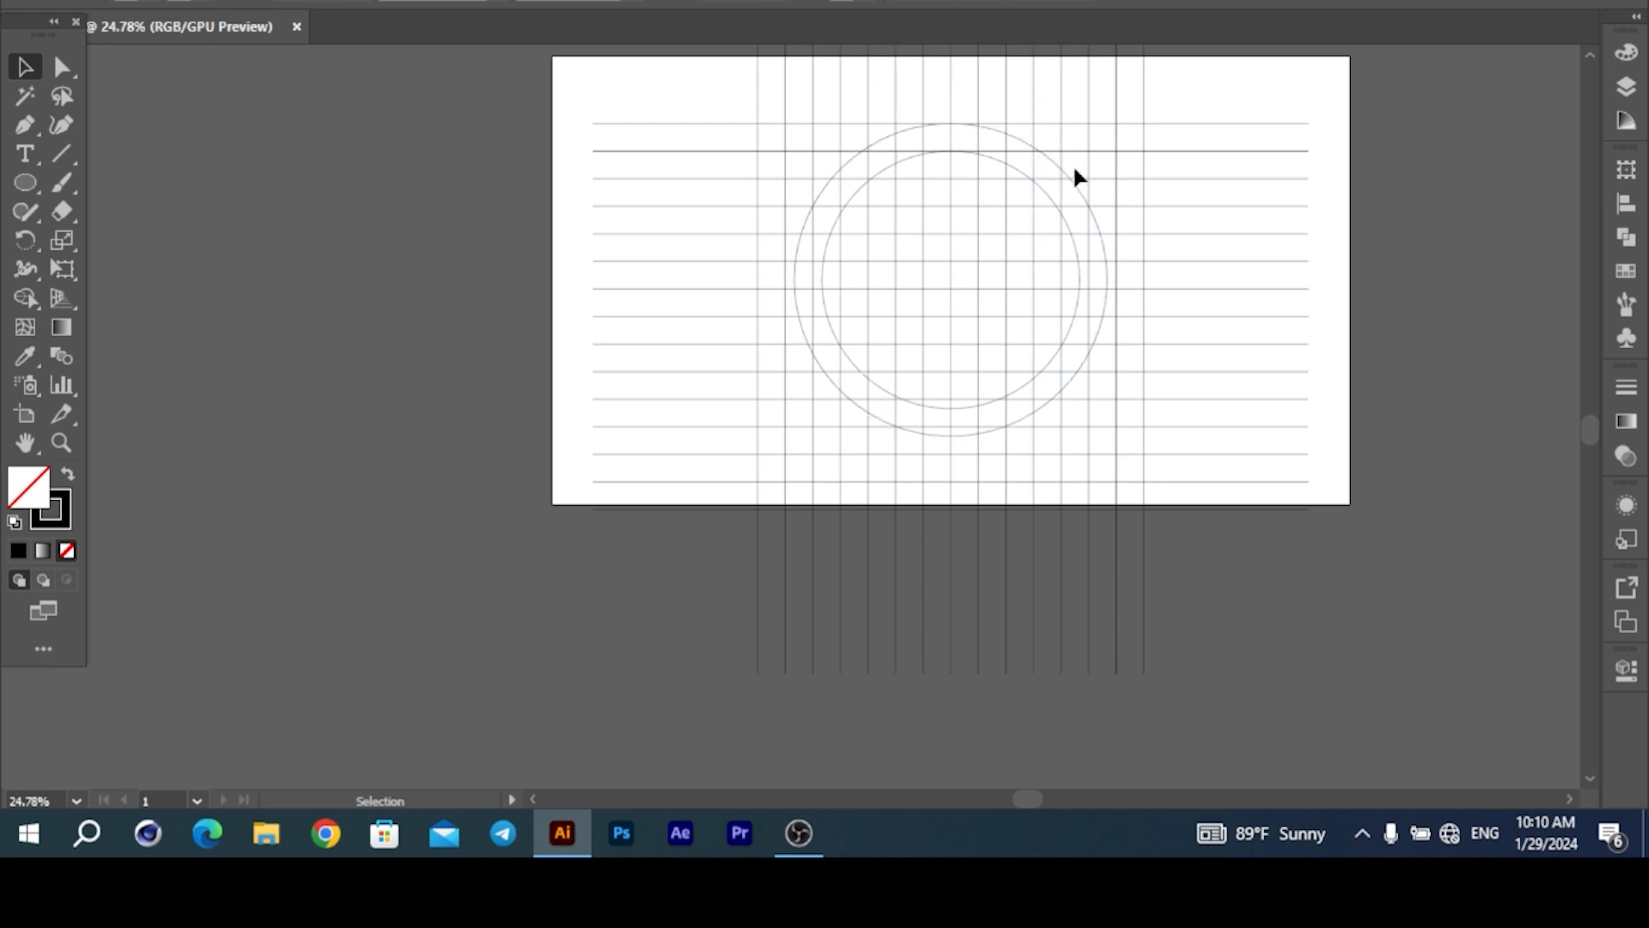
- Place a copy of the outer circle in the empty area left of the artboard
drag(1067, 169, 478, 206)
click(560, 473)
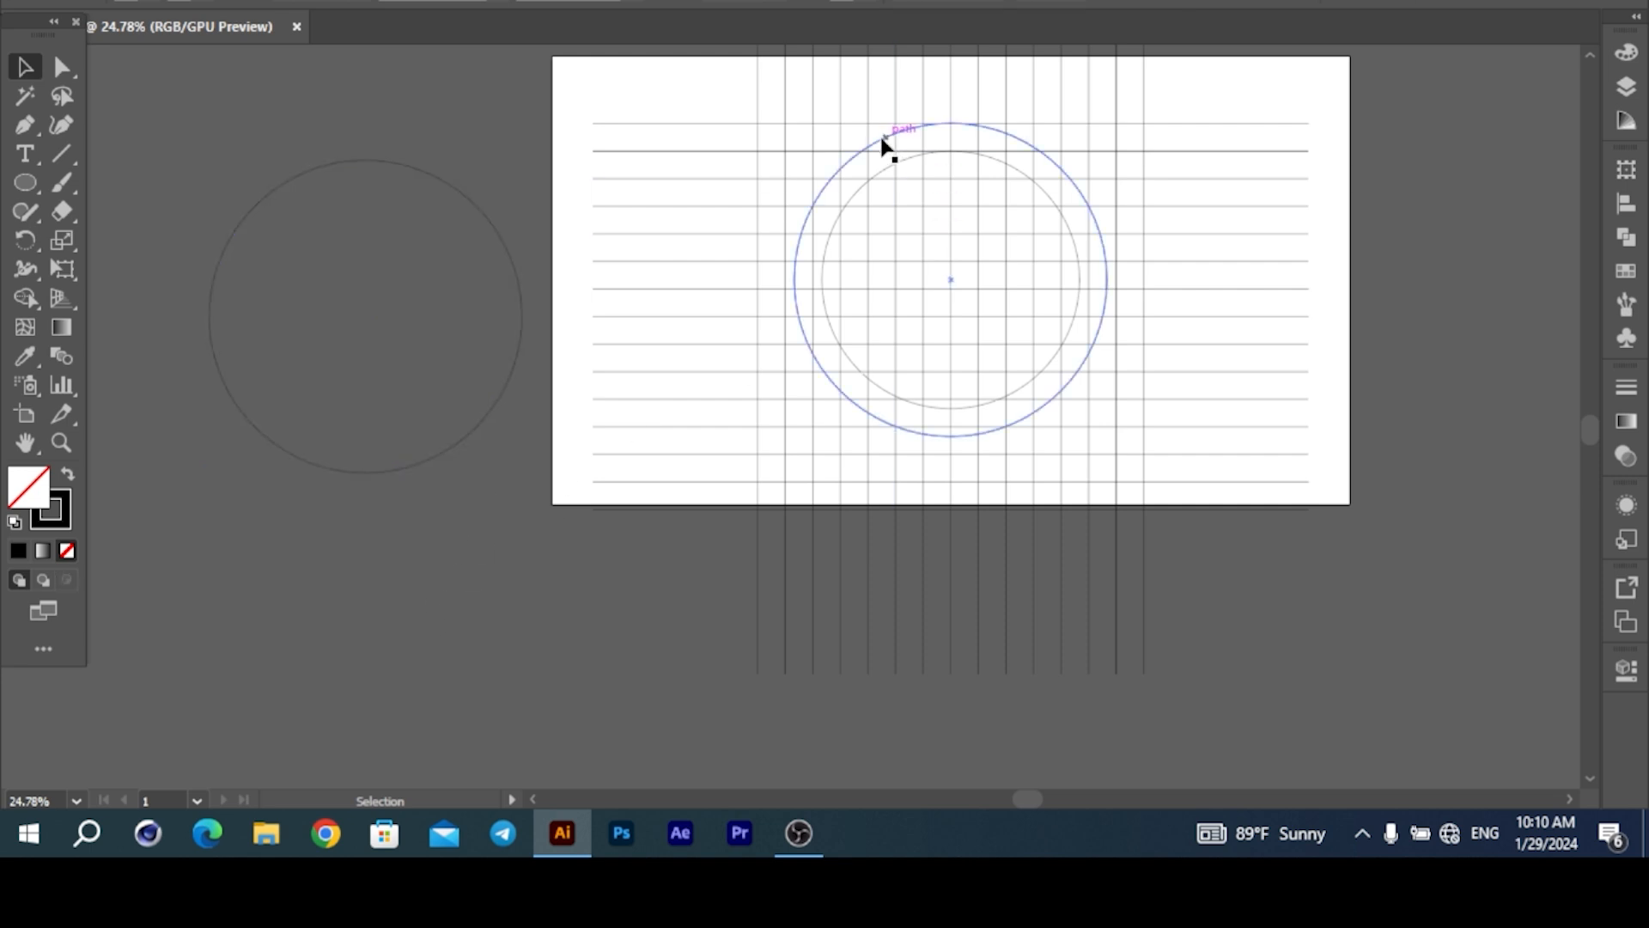
click(1039, 361)
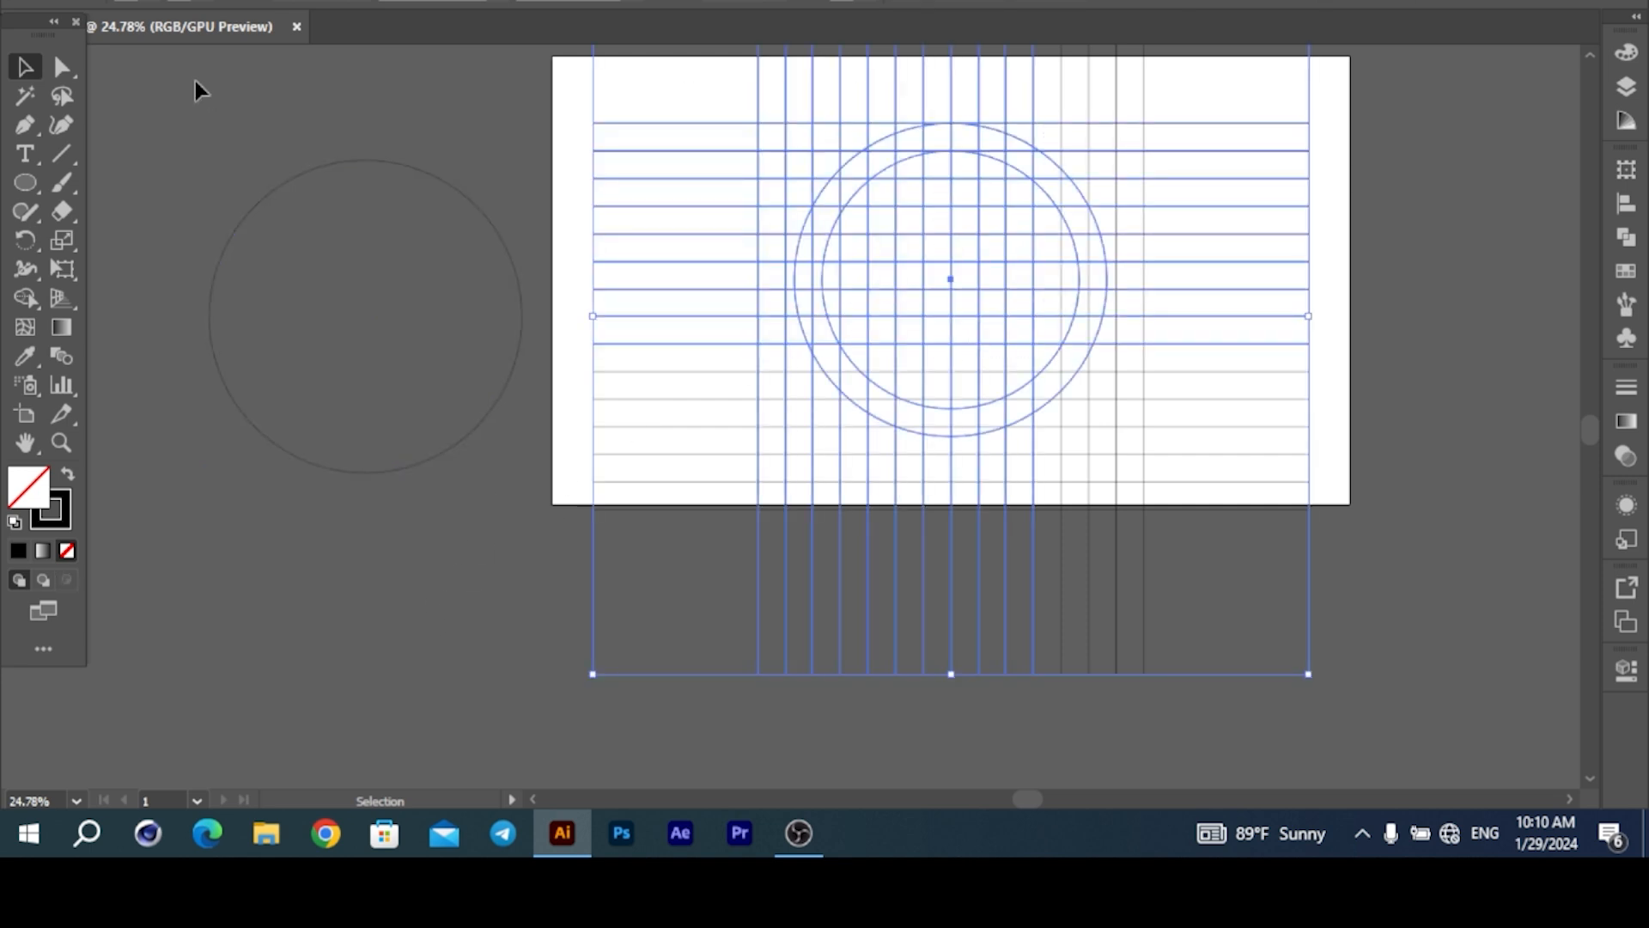
click(24, 297)
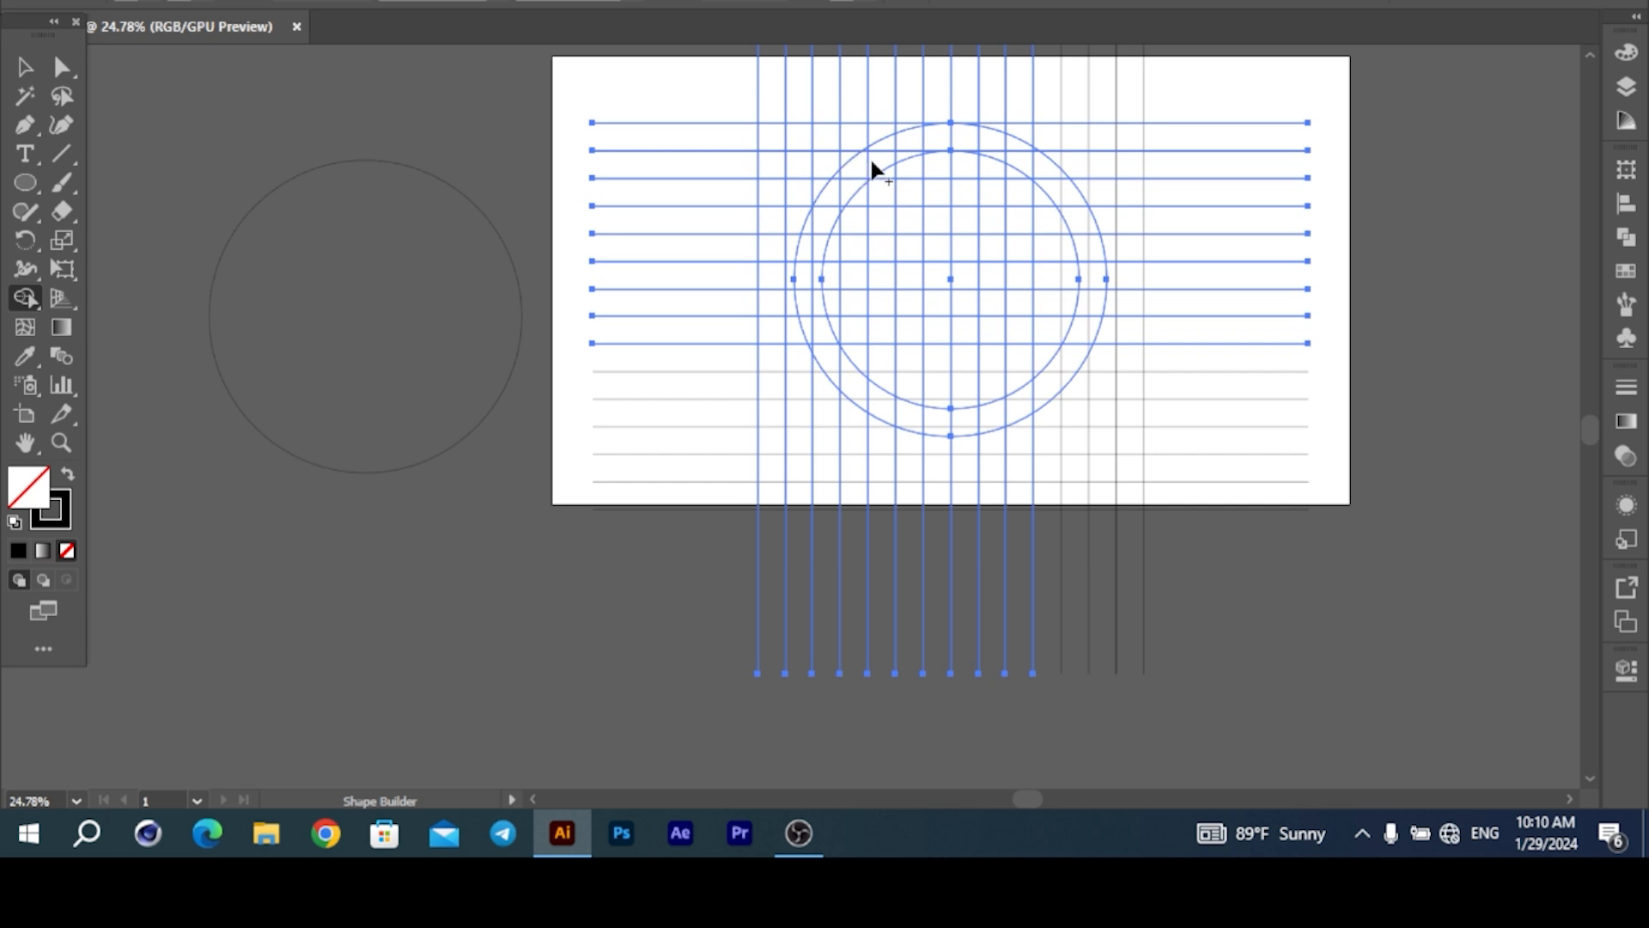
click(24, 66)
click(424, 210)
- Move both circles and adjust their bounds so the outer circle's left and right edges meet vertical grid lines
click(804, 240)
shift+click(832, 230)
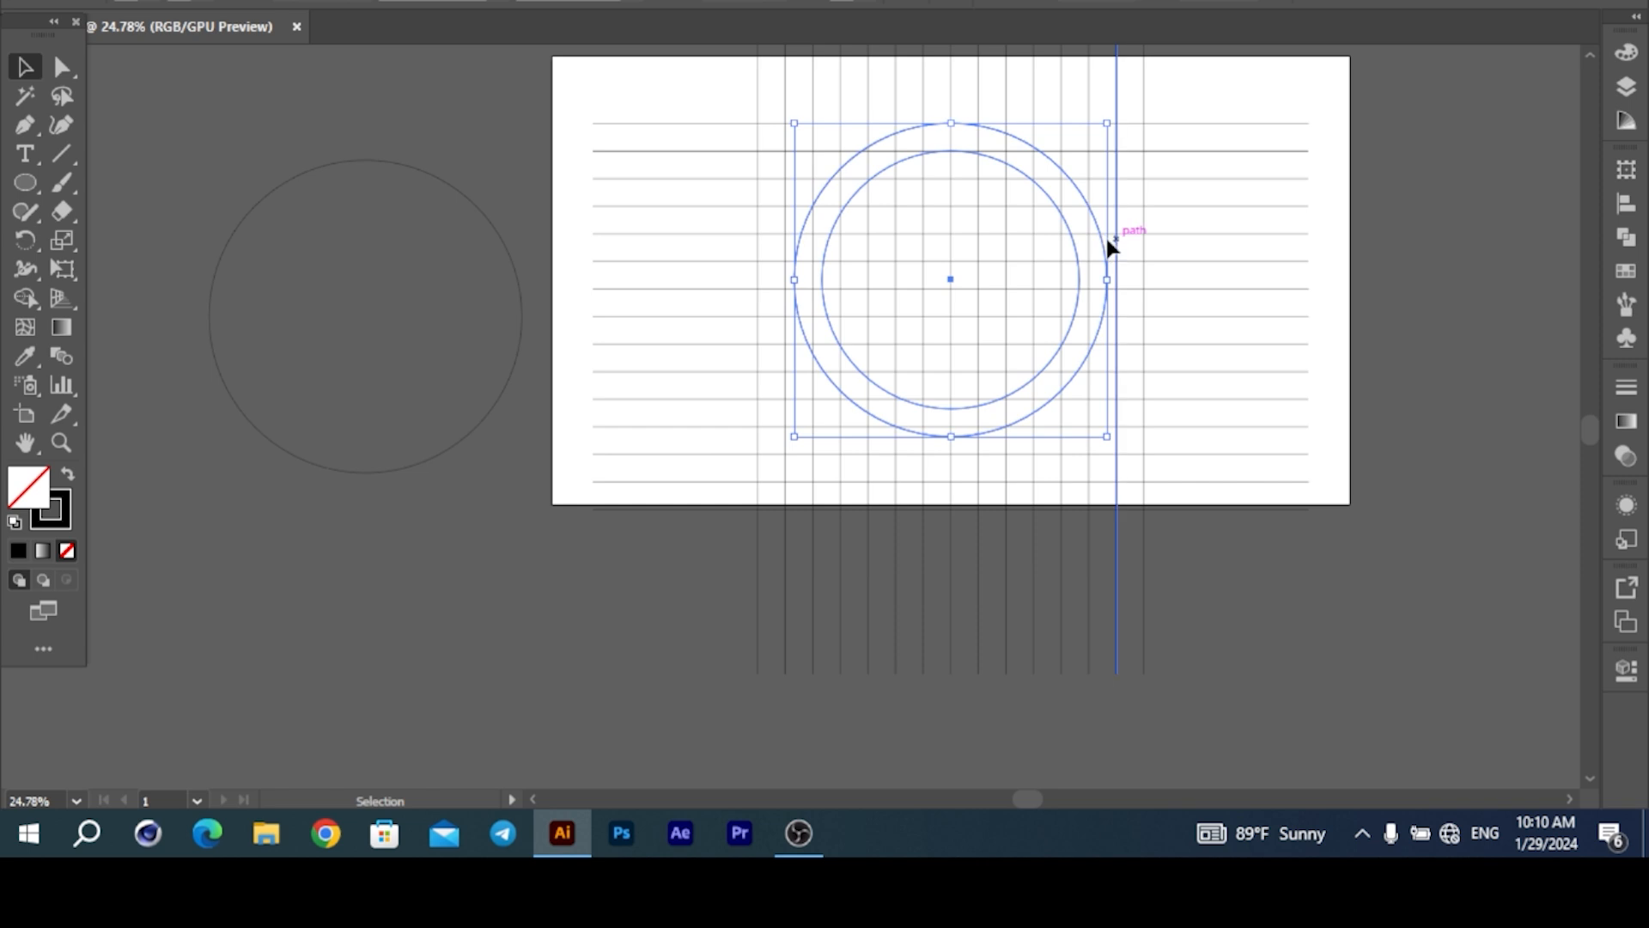
drag(1102, 243, 1118, 247)
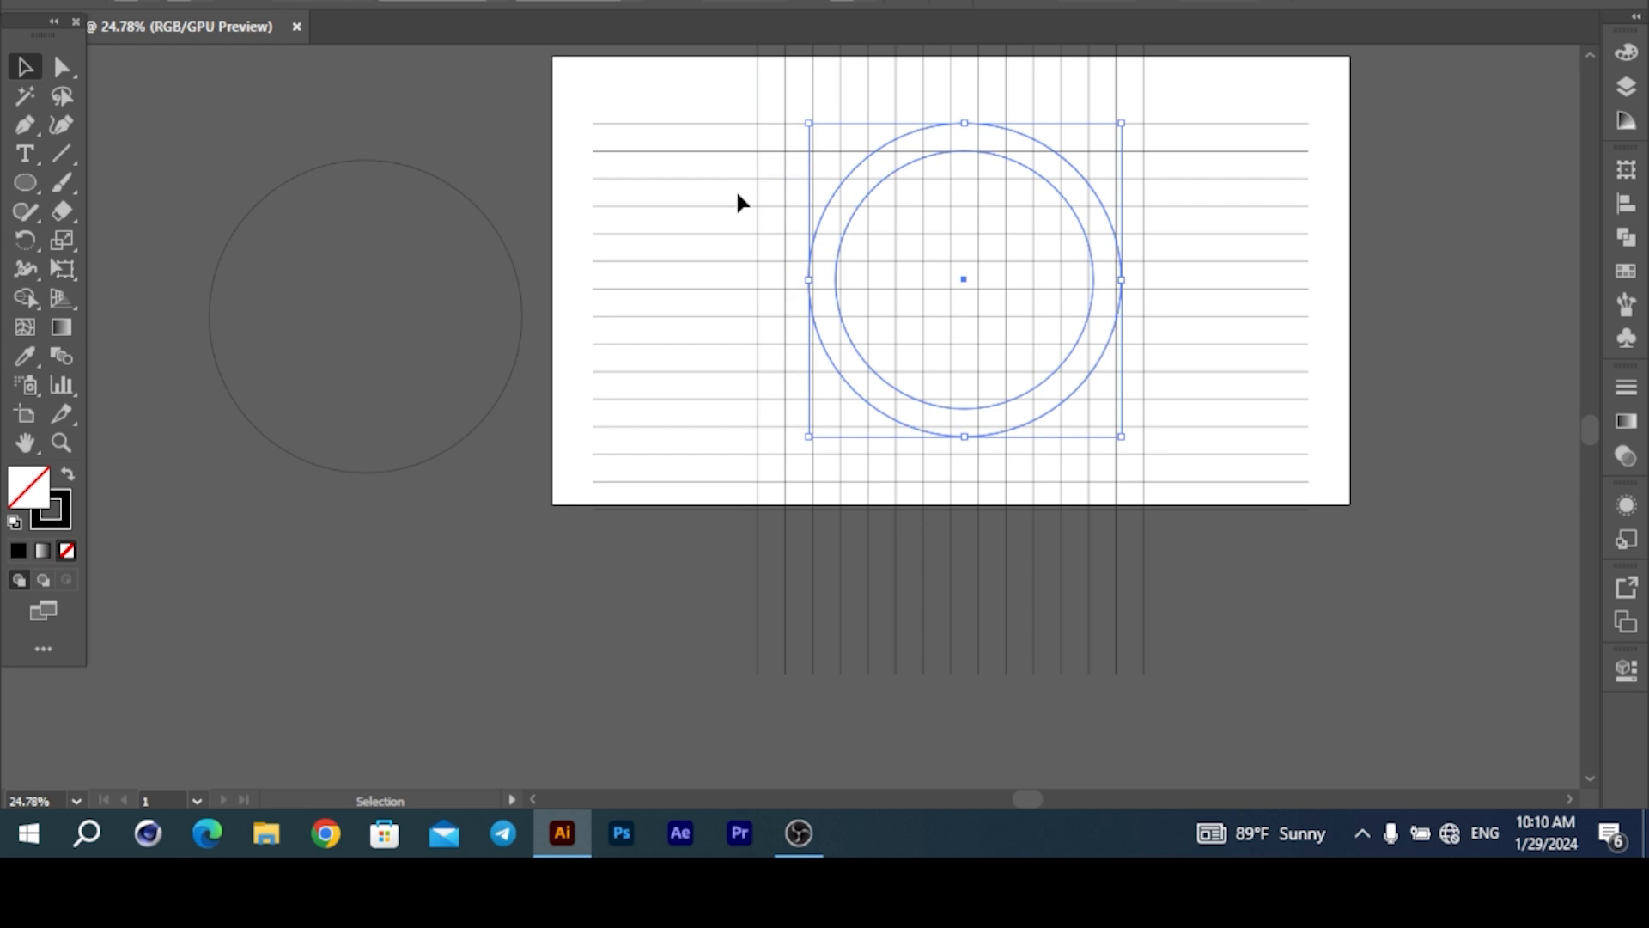
drag(1121, 279, 1363, 265)
key(ctrl+space)
drag(1179, 273, 1171, 274)
drag(461, 272, 475, 273)
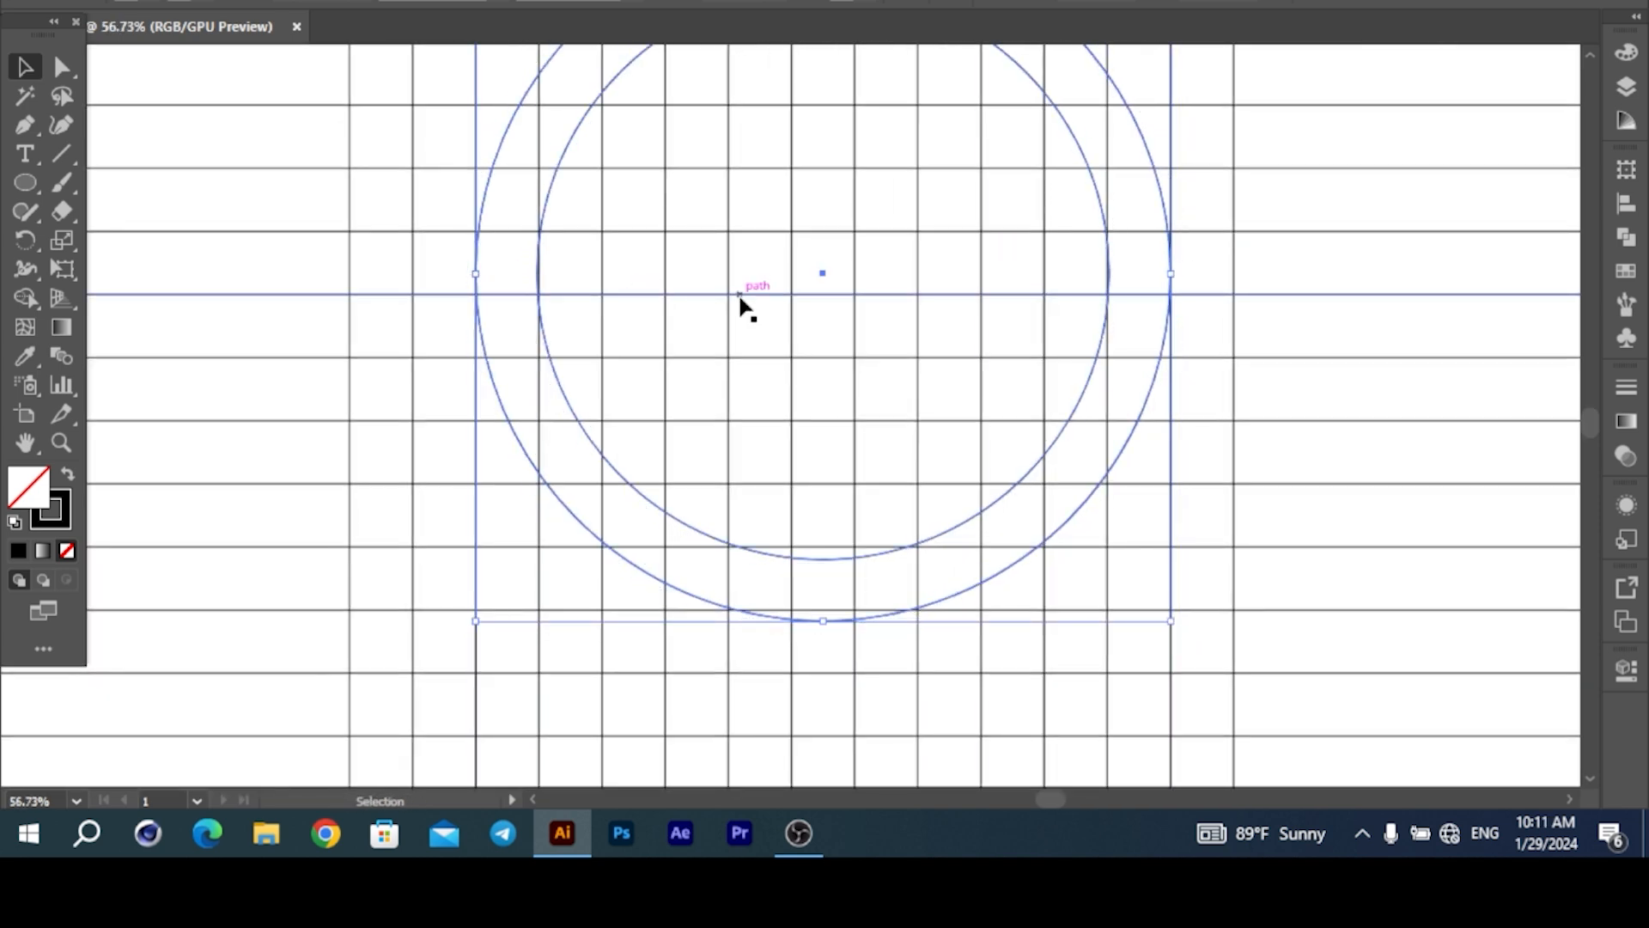
scroll(1182, 331, down, 2)
drag(952, 110, 968, 111)
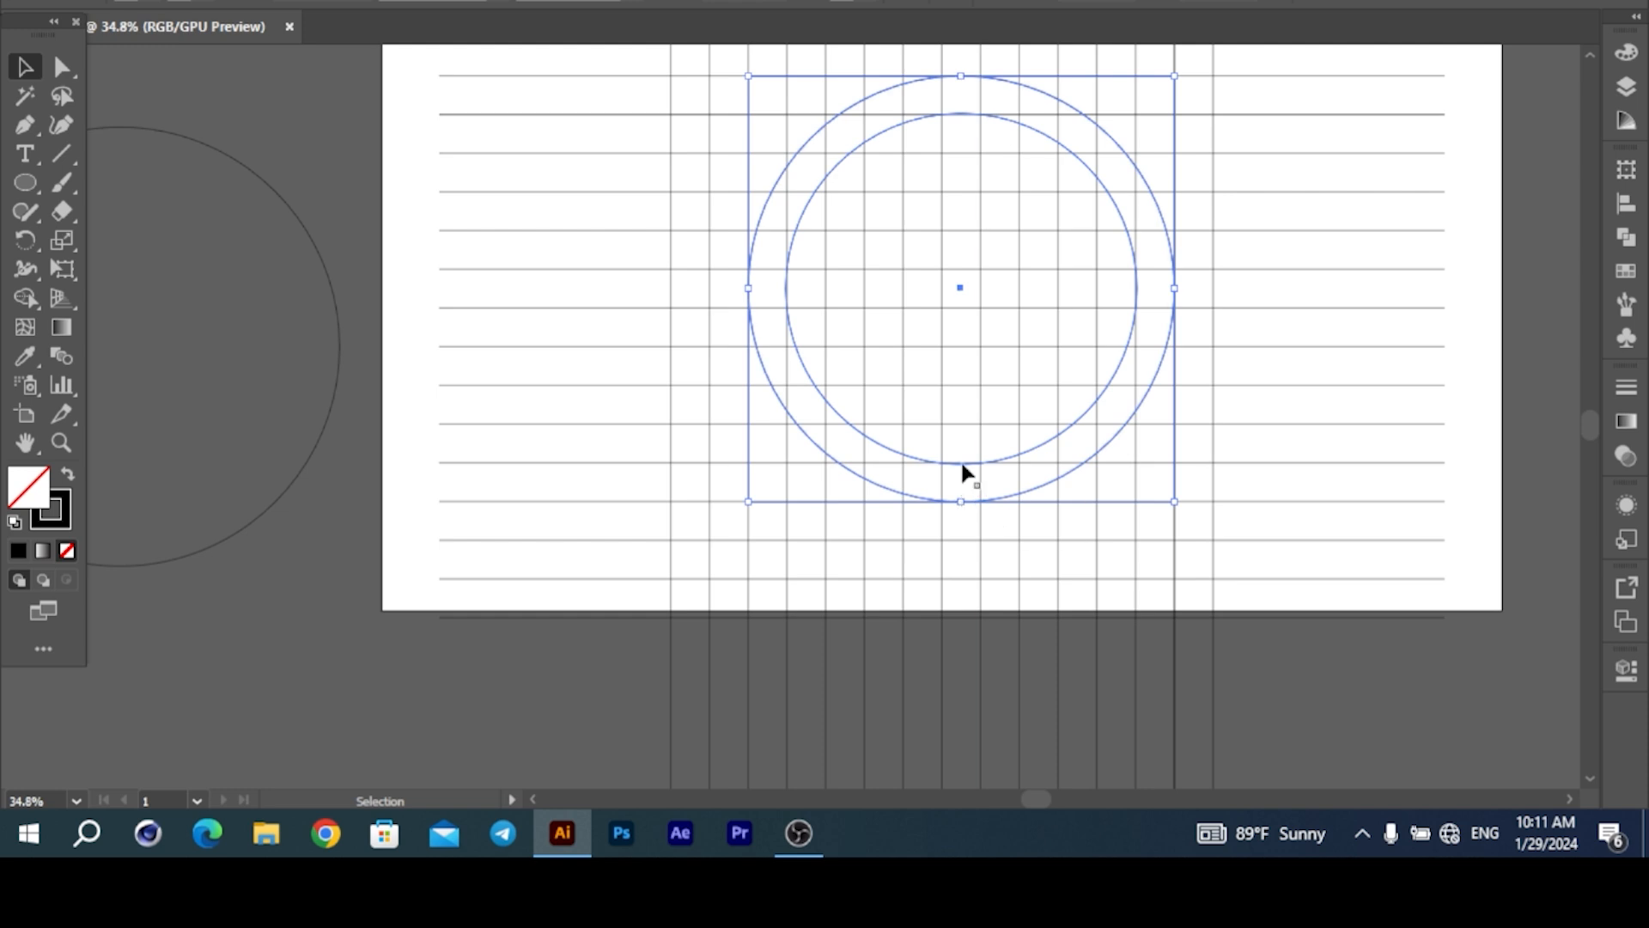
drag(1116, 371, 446, 276)
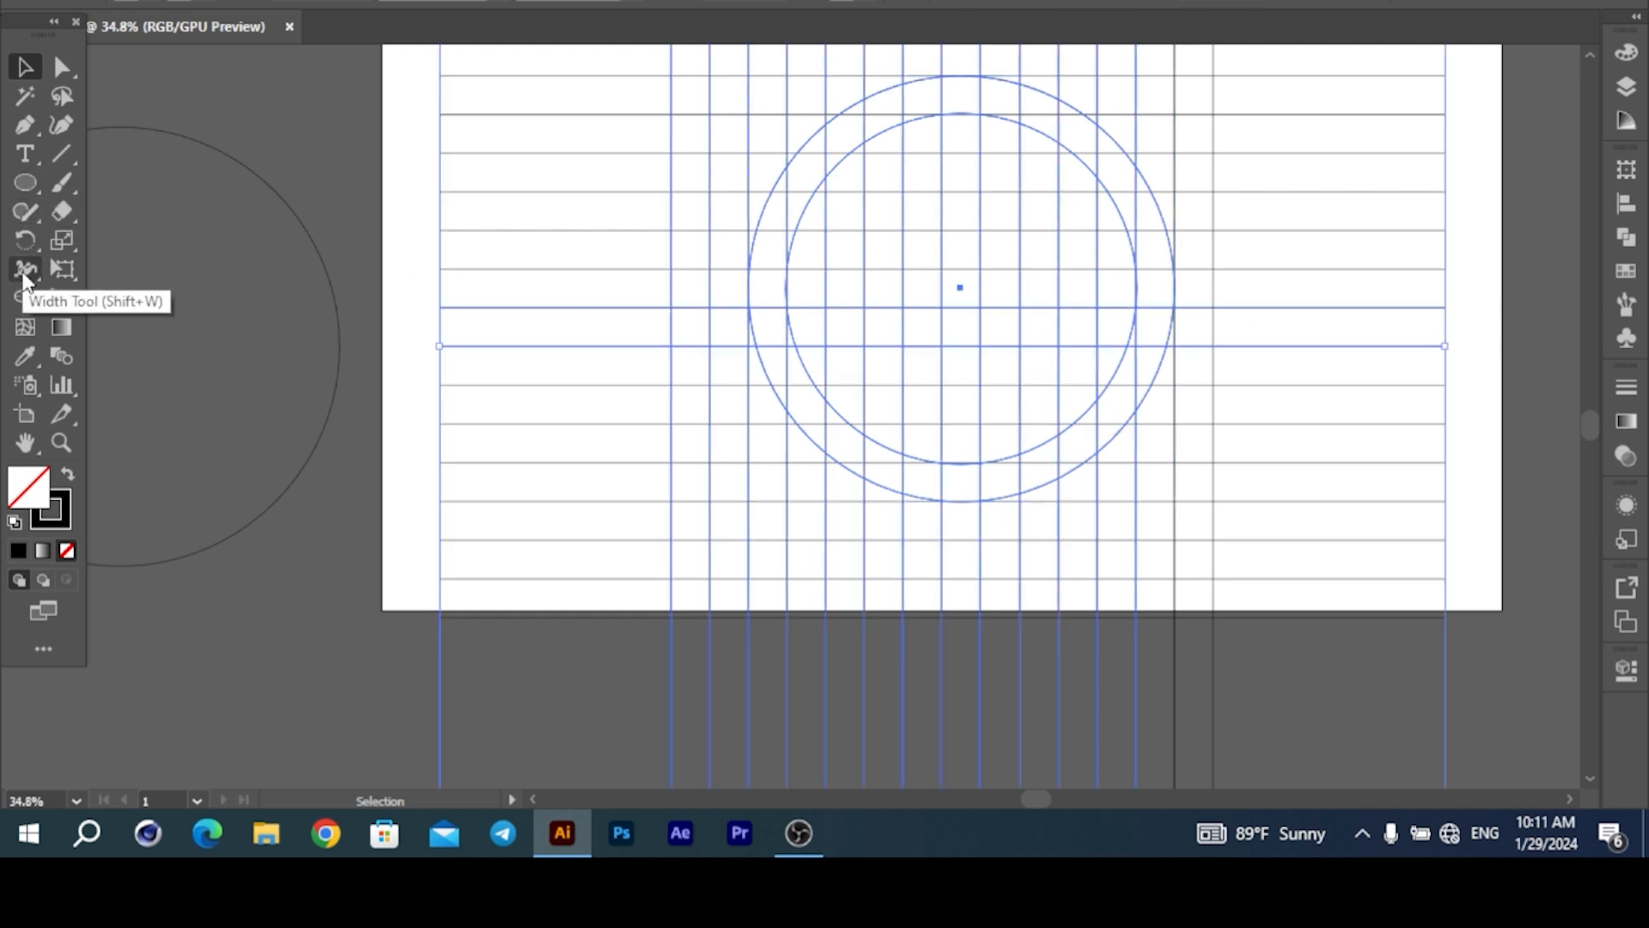
scroll(516, 94, up, 1)
drag(564, 82, 1065, 404)
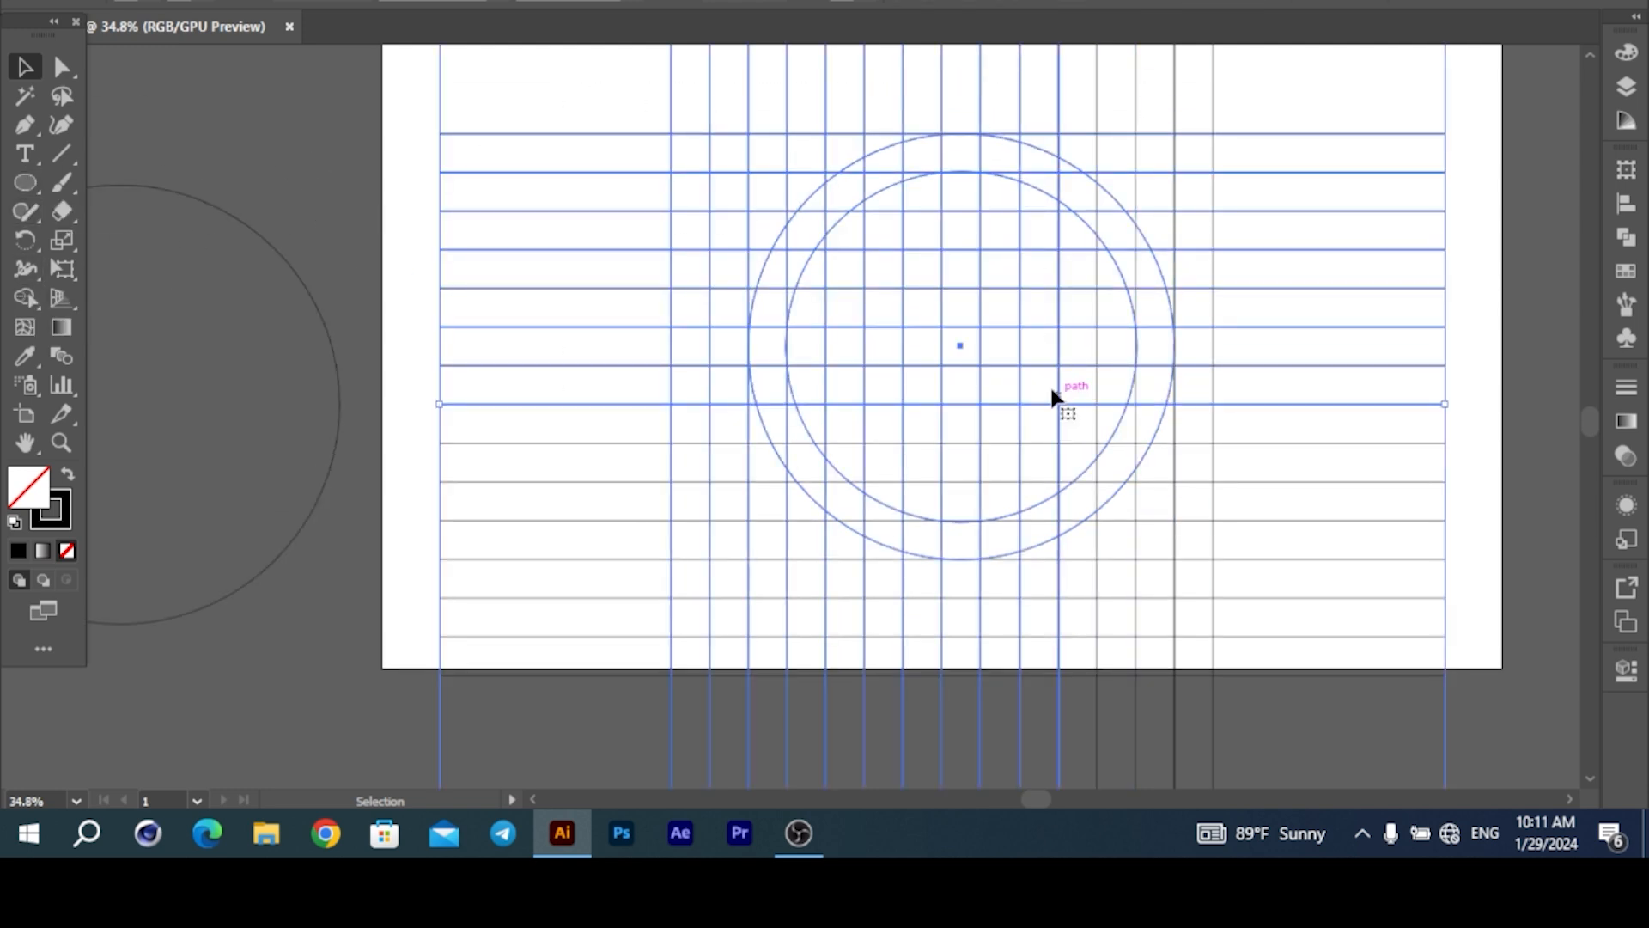
key(shift+m)
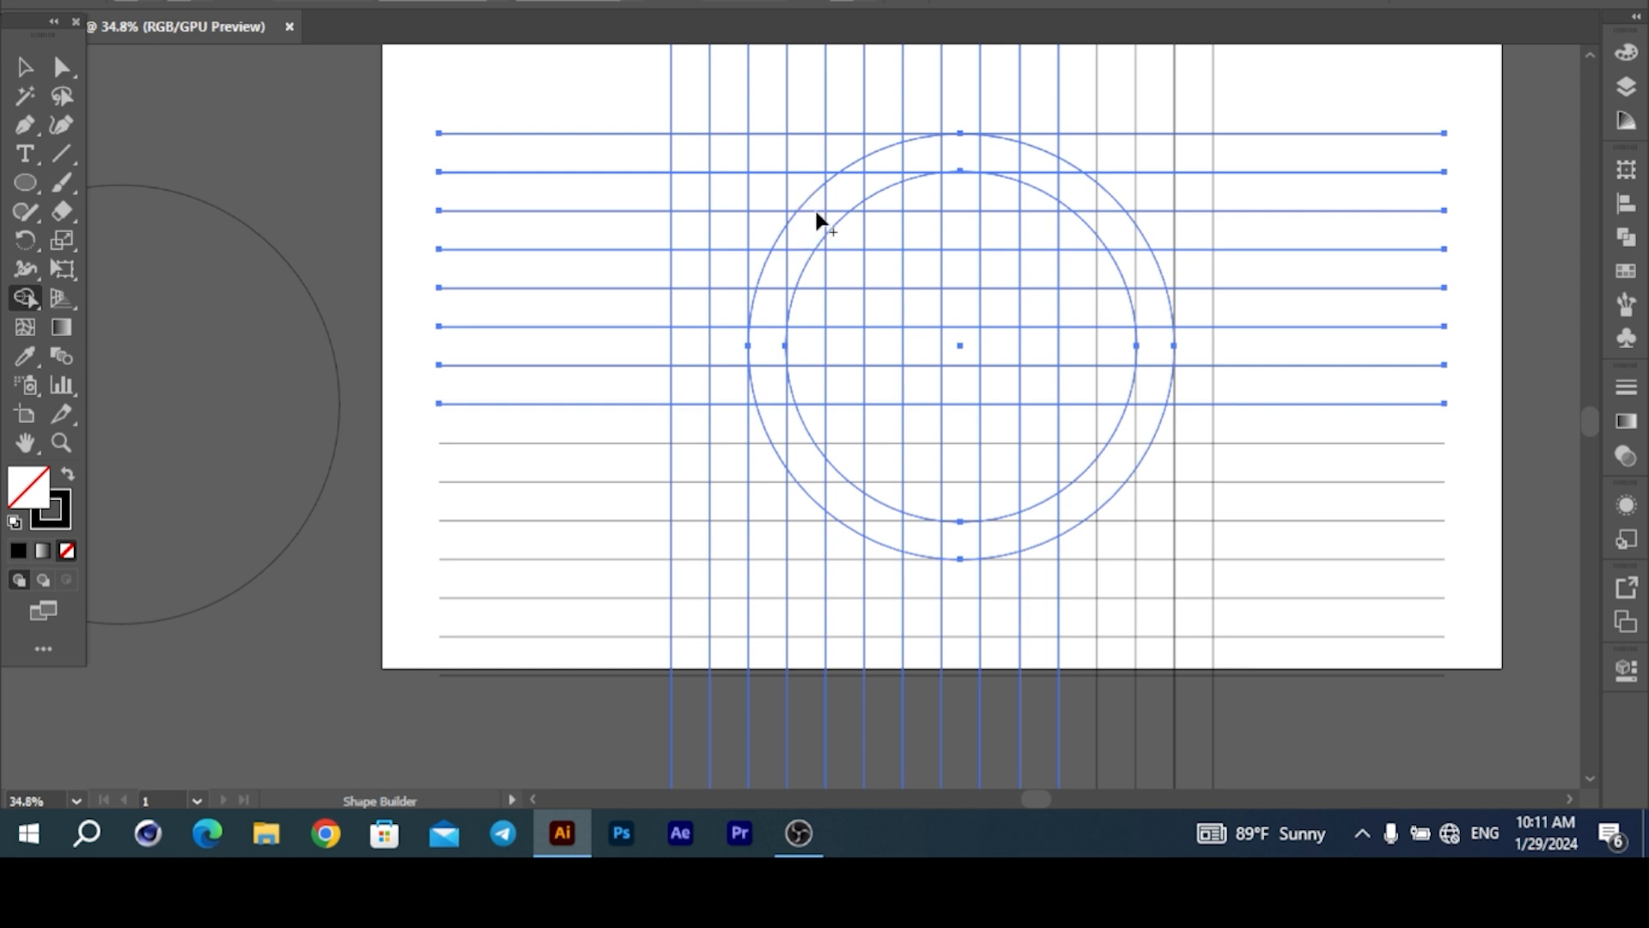
click(25, 67)
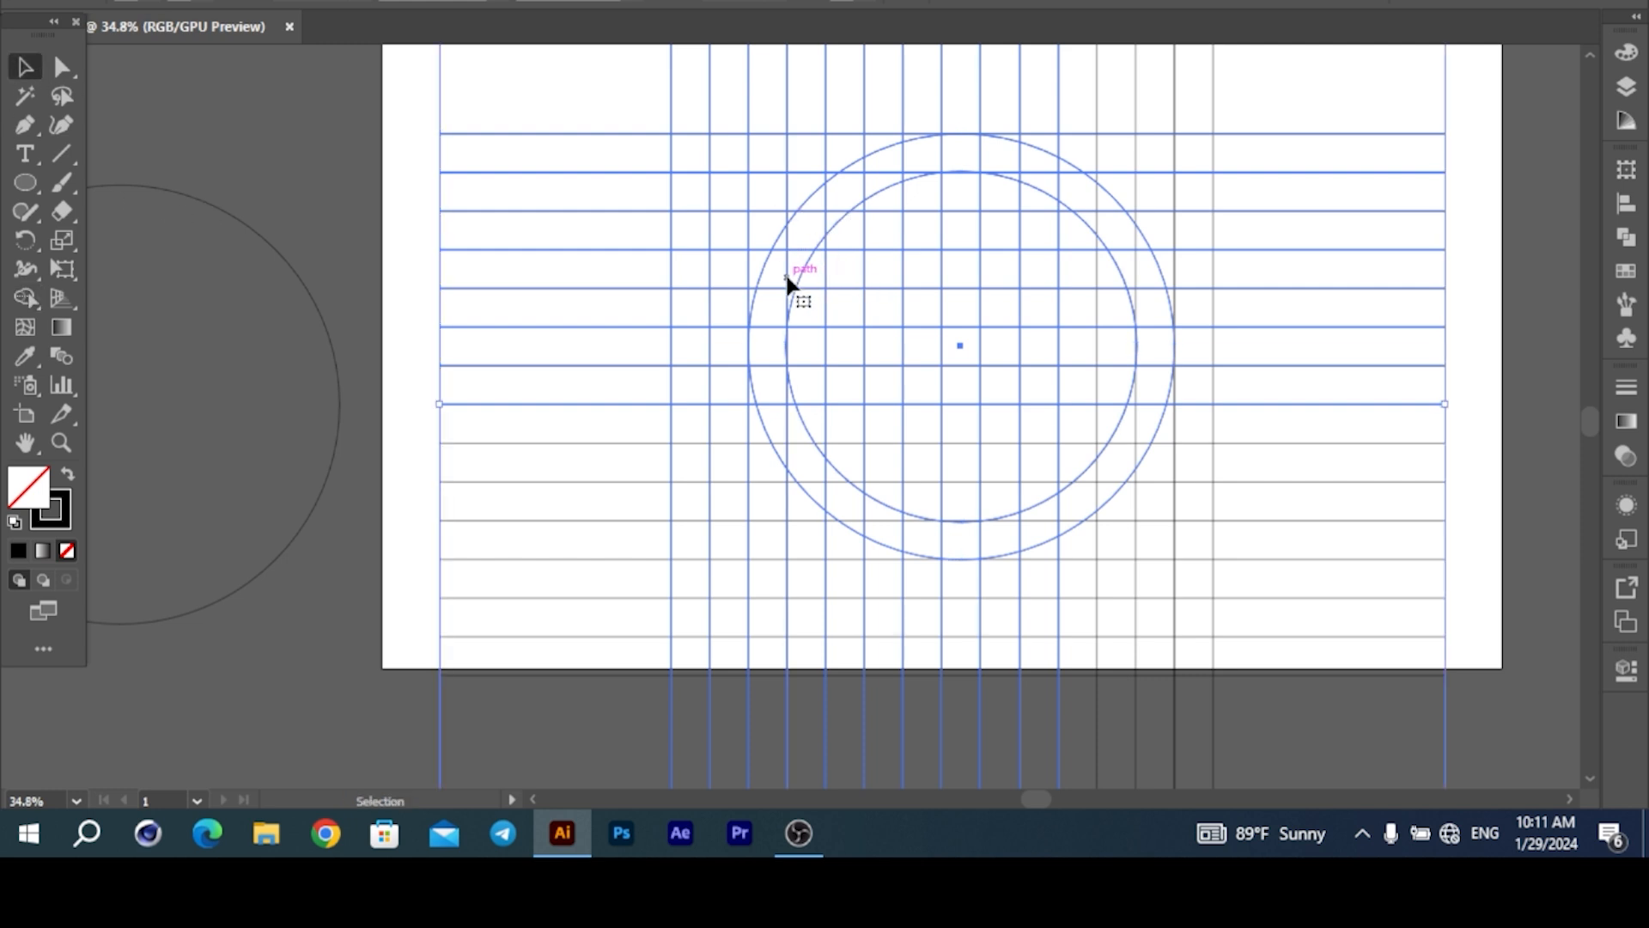
click(282, 194)
- Enlarge both circles together, keeping the right edge fixed, until the outer one reaches the leftmost vertical grid line
click(762, 277)
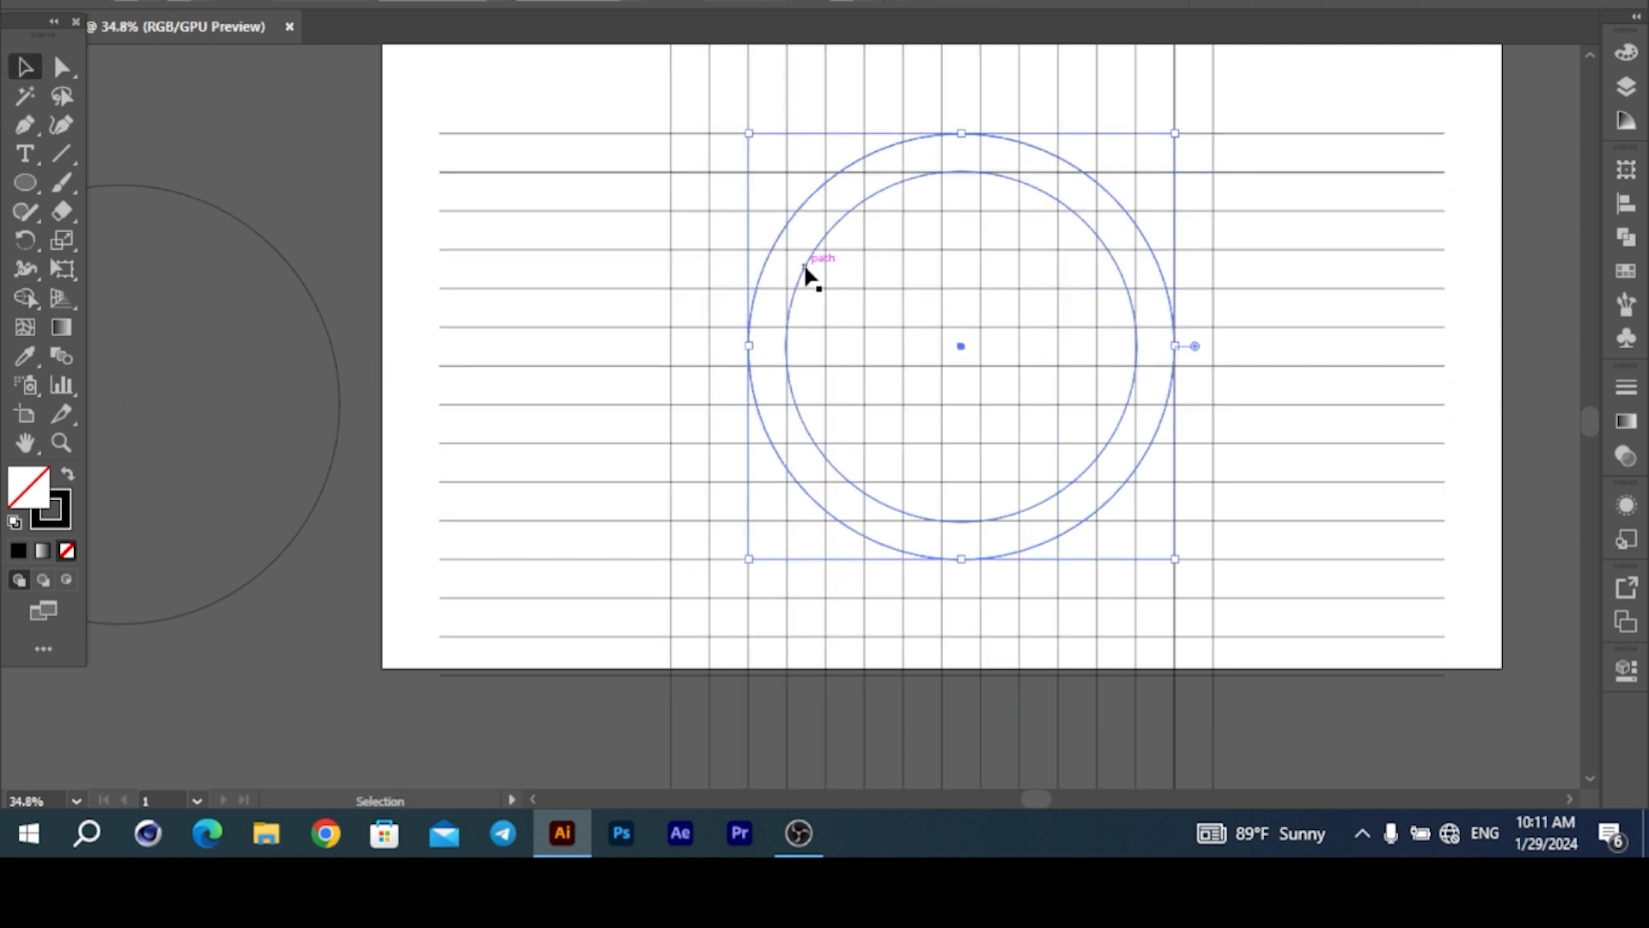
drag(750, 346, 672, 347)
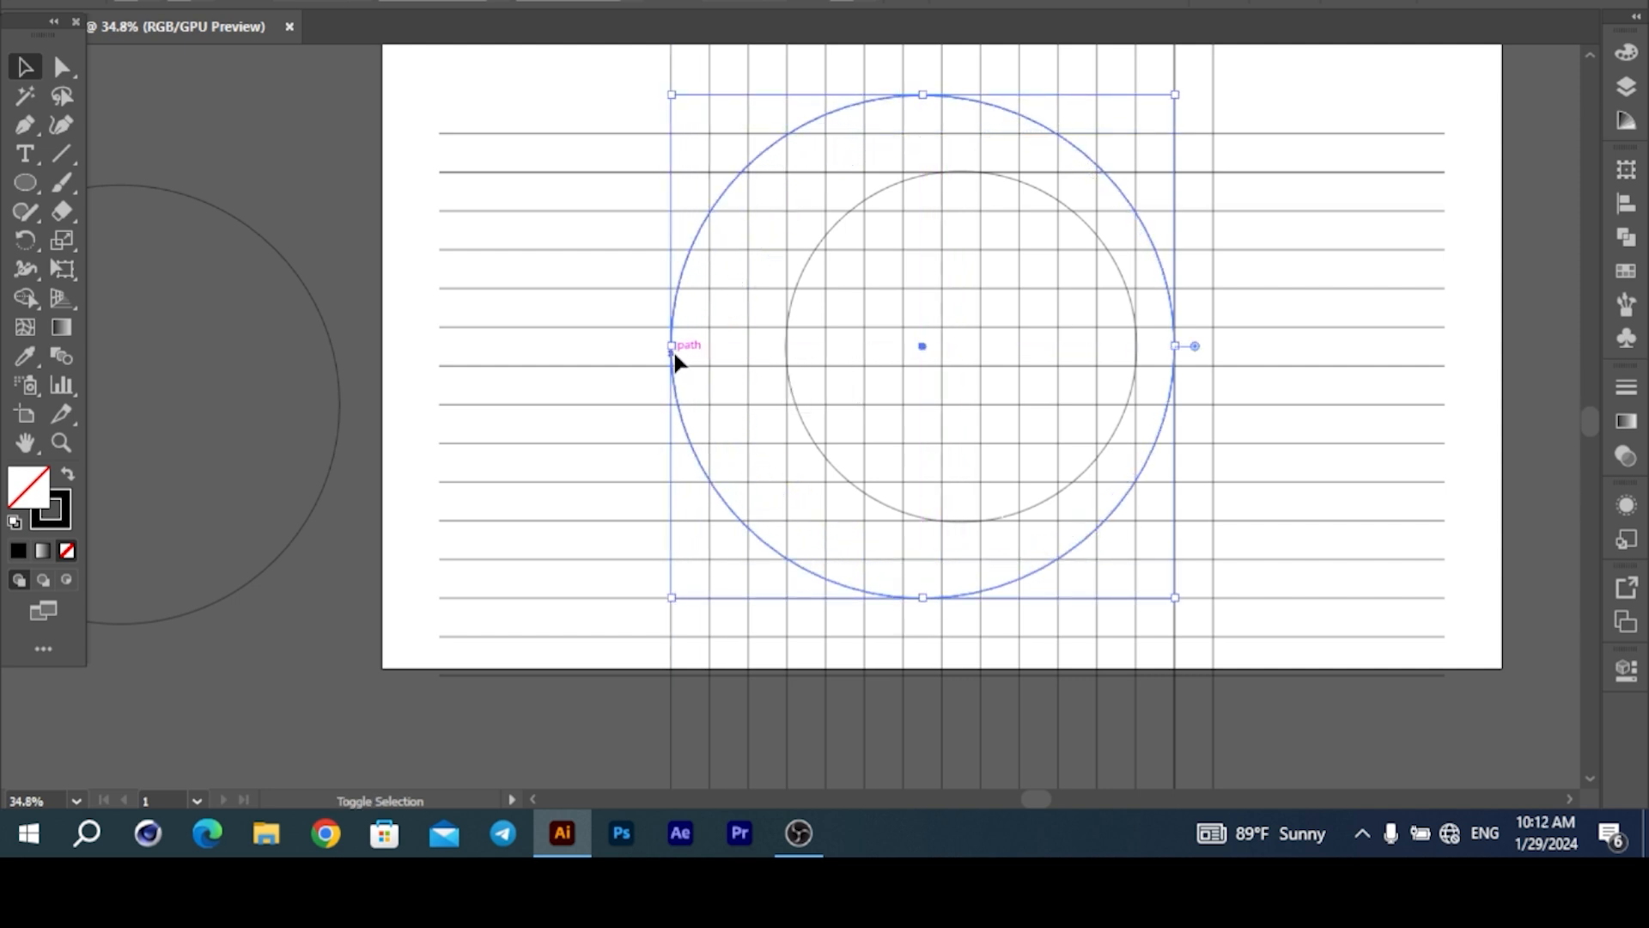
key(ctrl+z)
shift+click(795, 291)
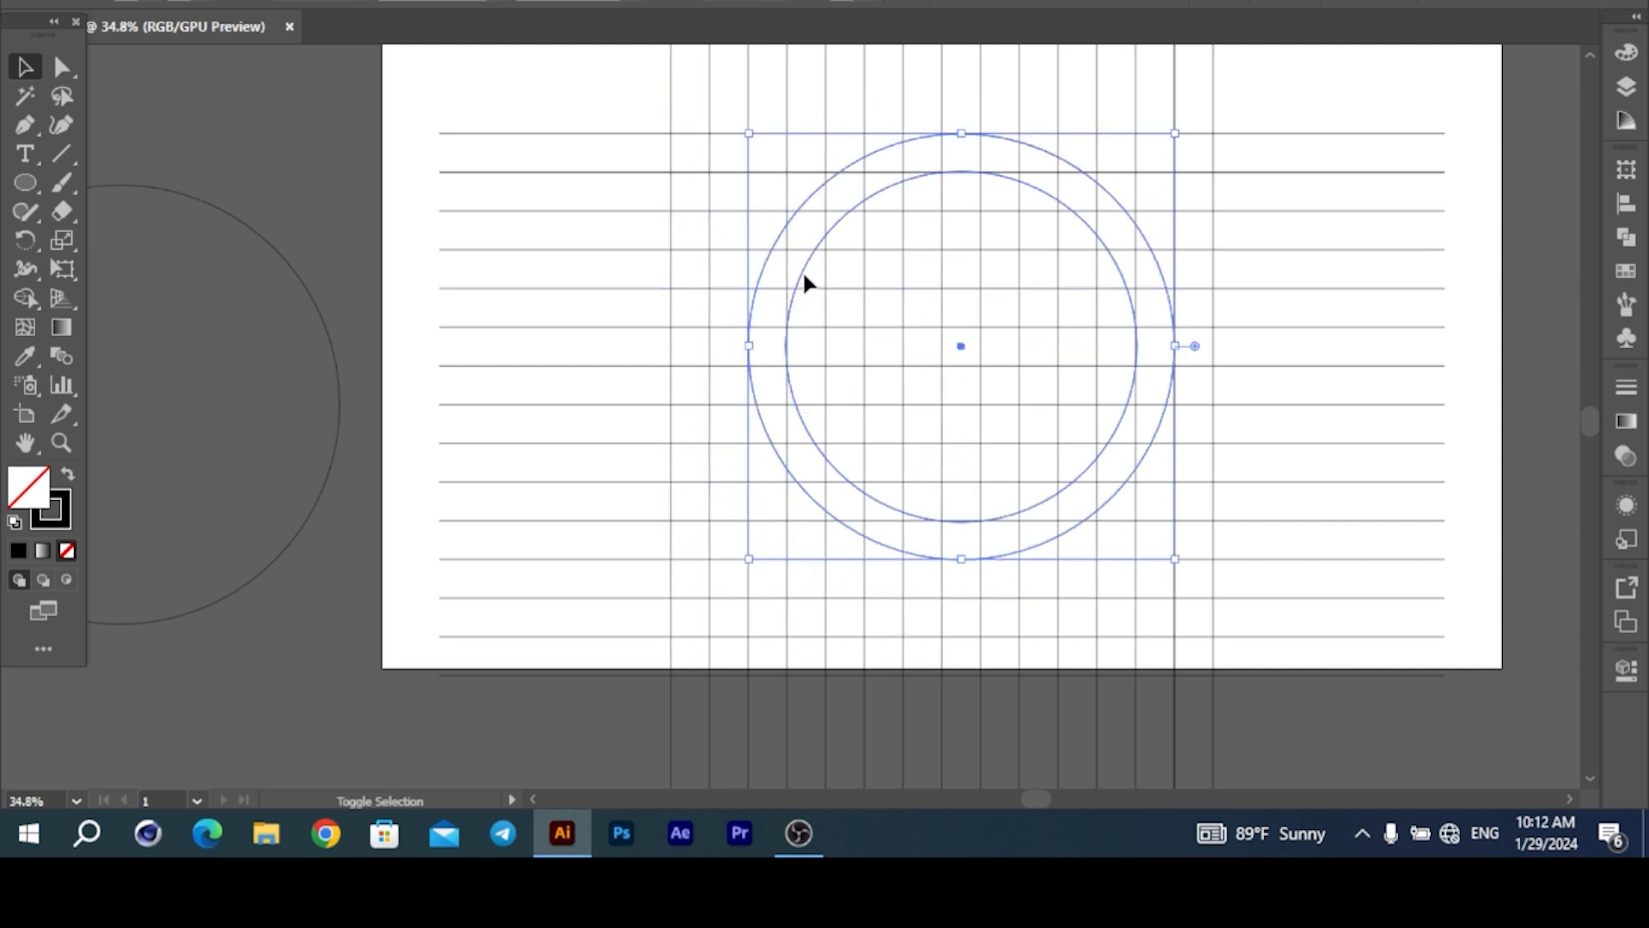
drag(748, 347, 671, 352)
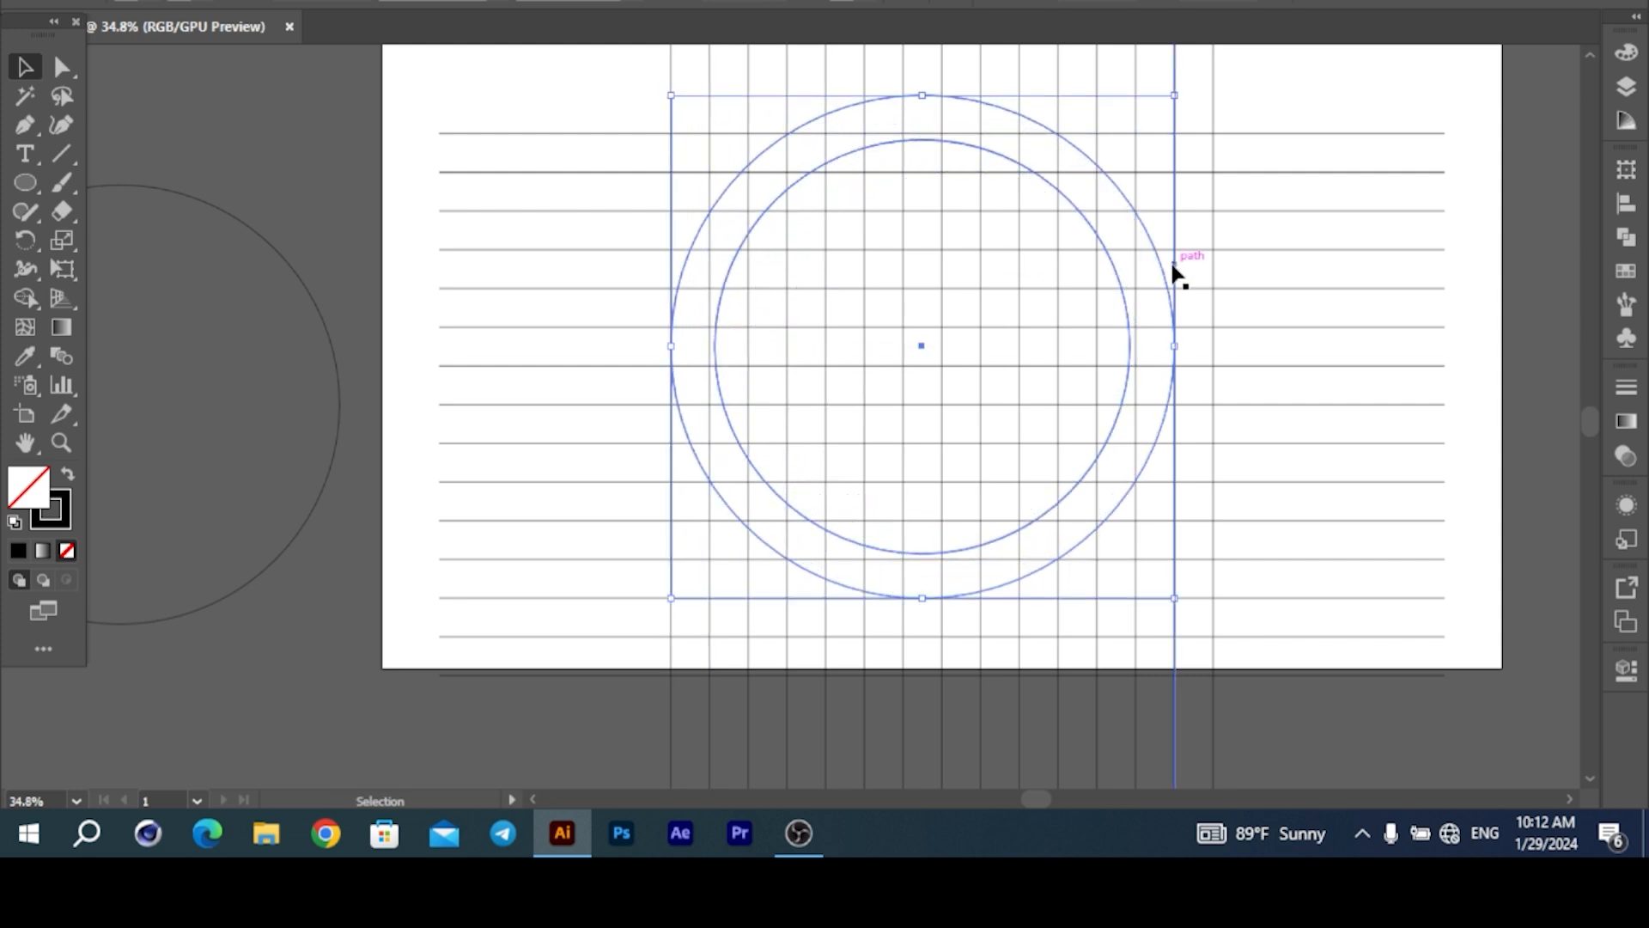
- Move both circles down one grid row so the outer circle's top touches the first horizontal line
key(shift+Down)
key(shift+Down)
key(shift+Down)
key(shift+Down)
key(shift+Down)
key(shift+Down)
key(shift+Down)
key(shift+Down)
key(shift+Down)
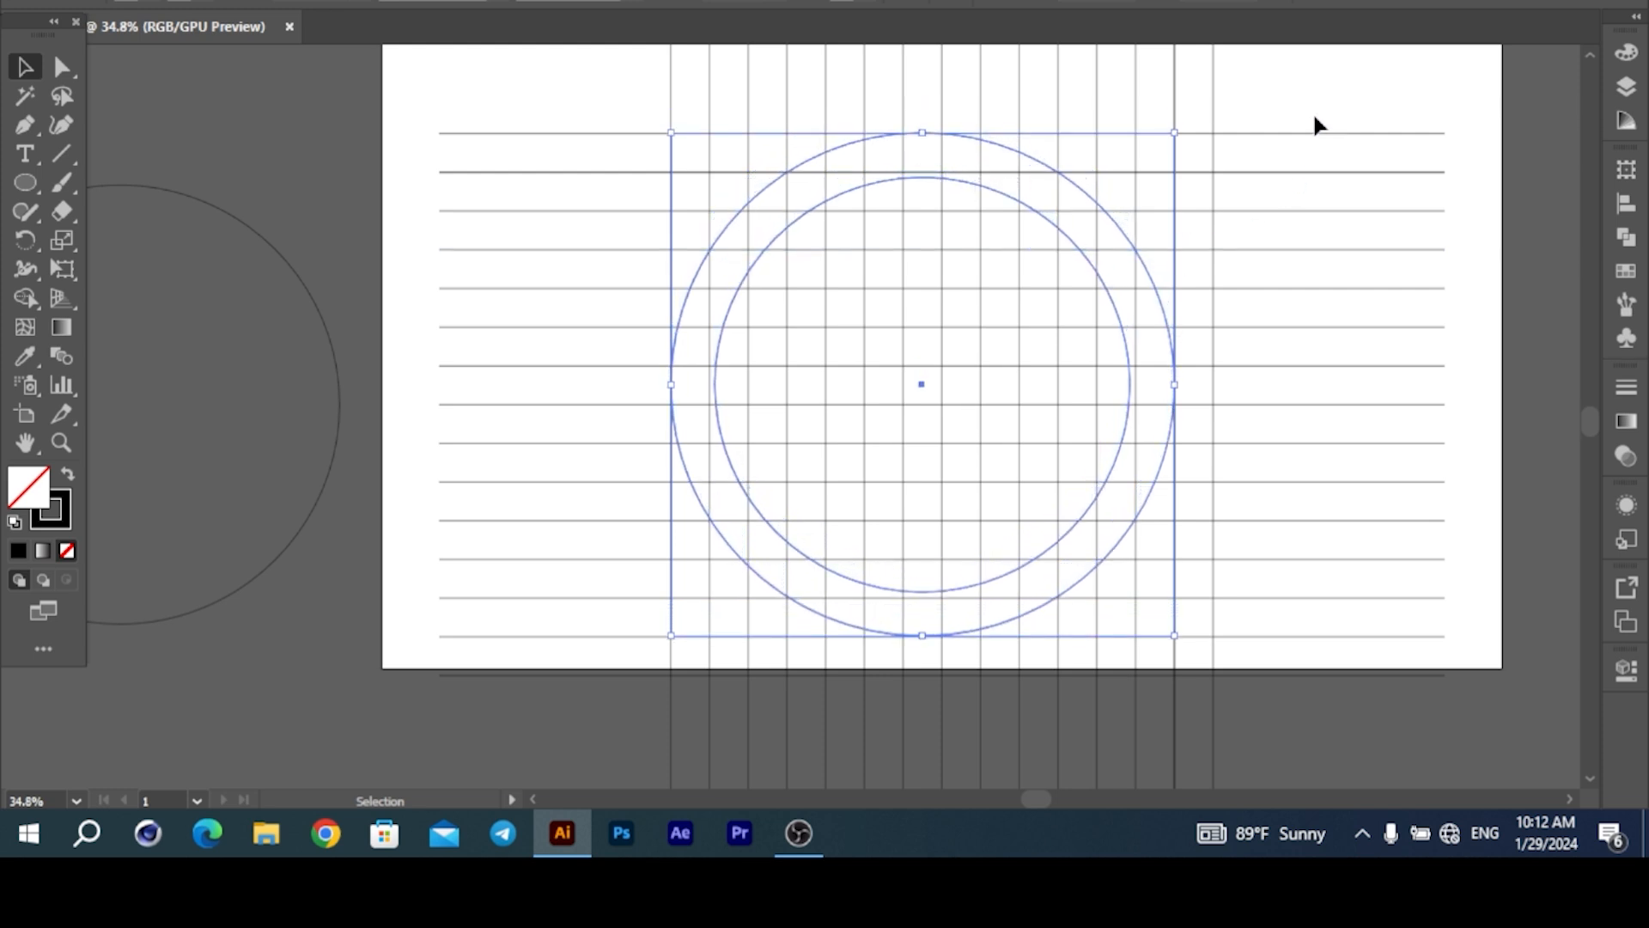
click(1312, 120)
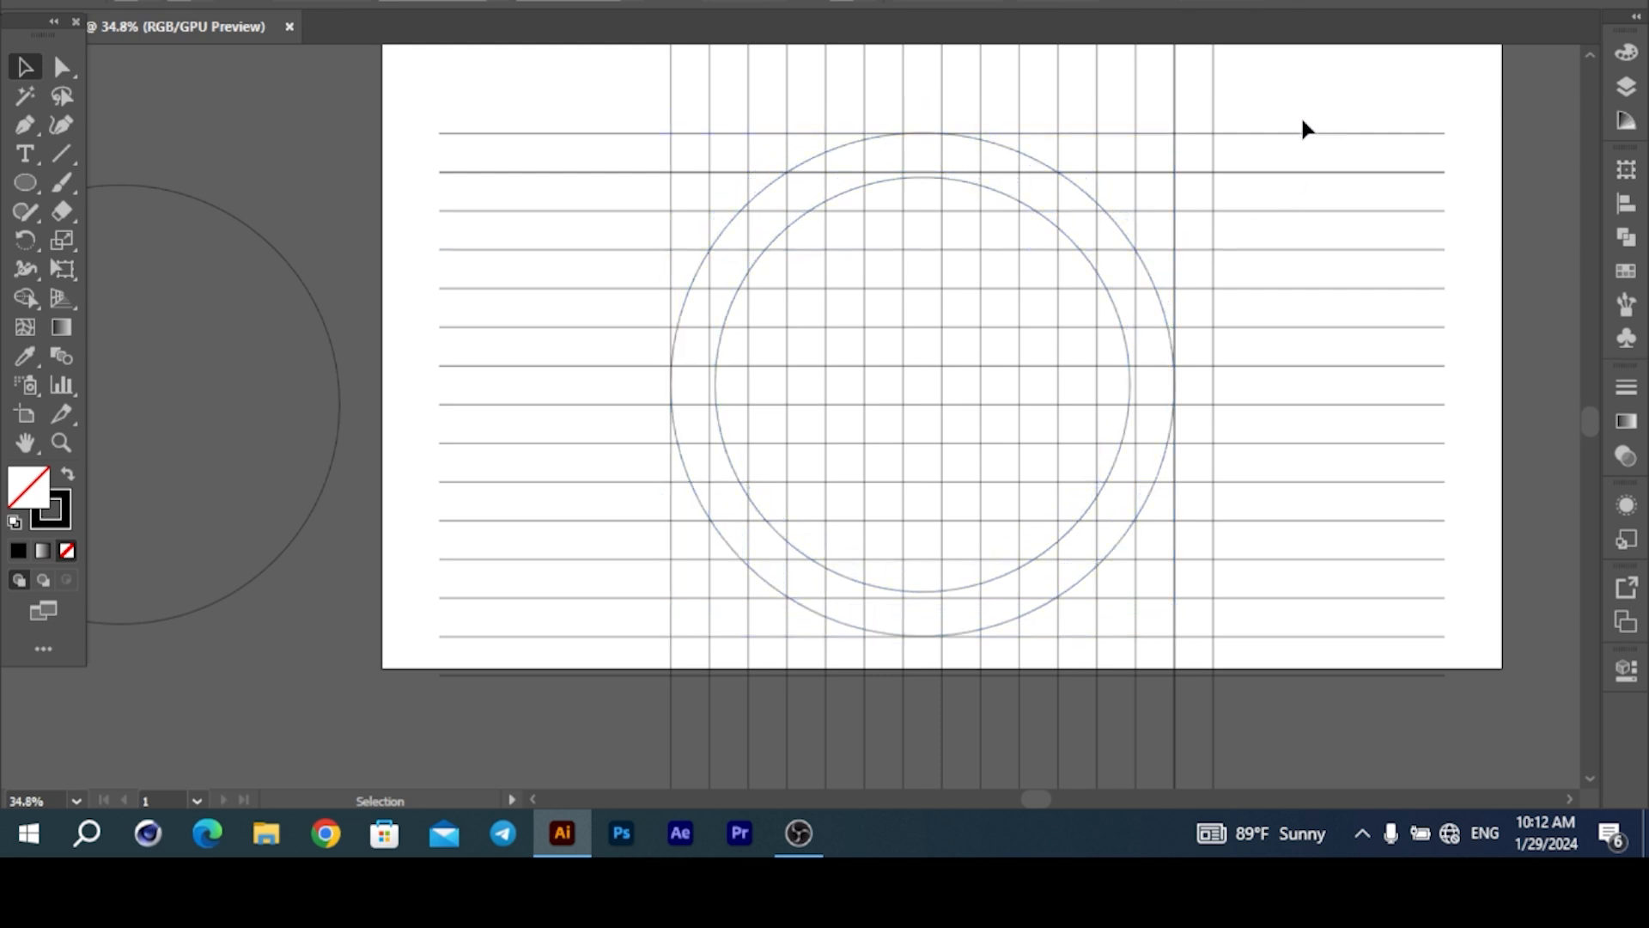
- Delete the inner circle and the spare circle left of the artboard
click(1094, 266)
key(Delete)
click(1144, 265)
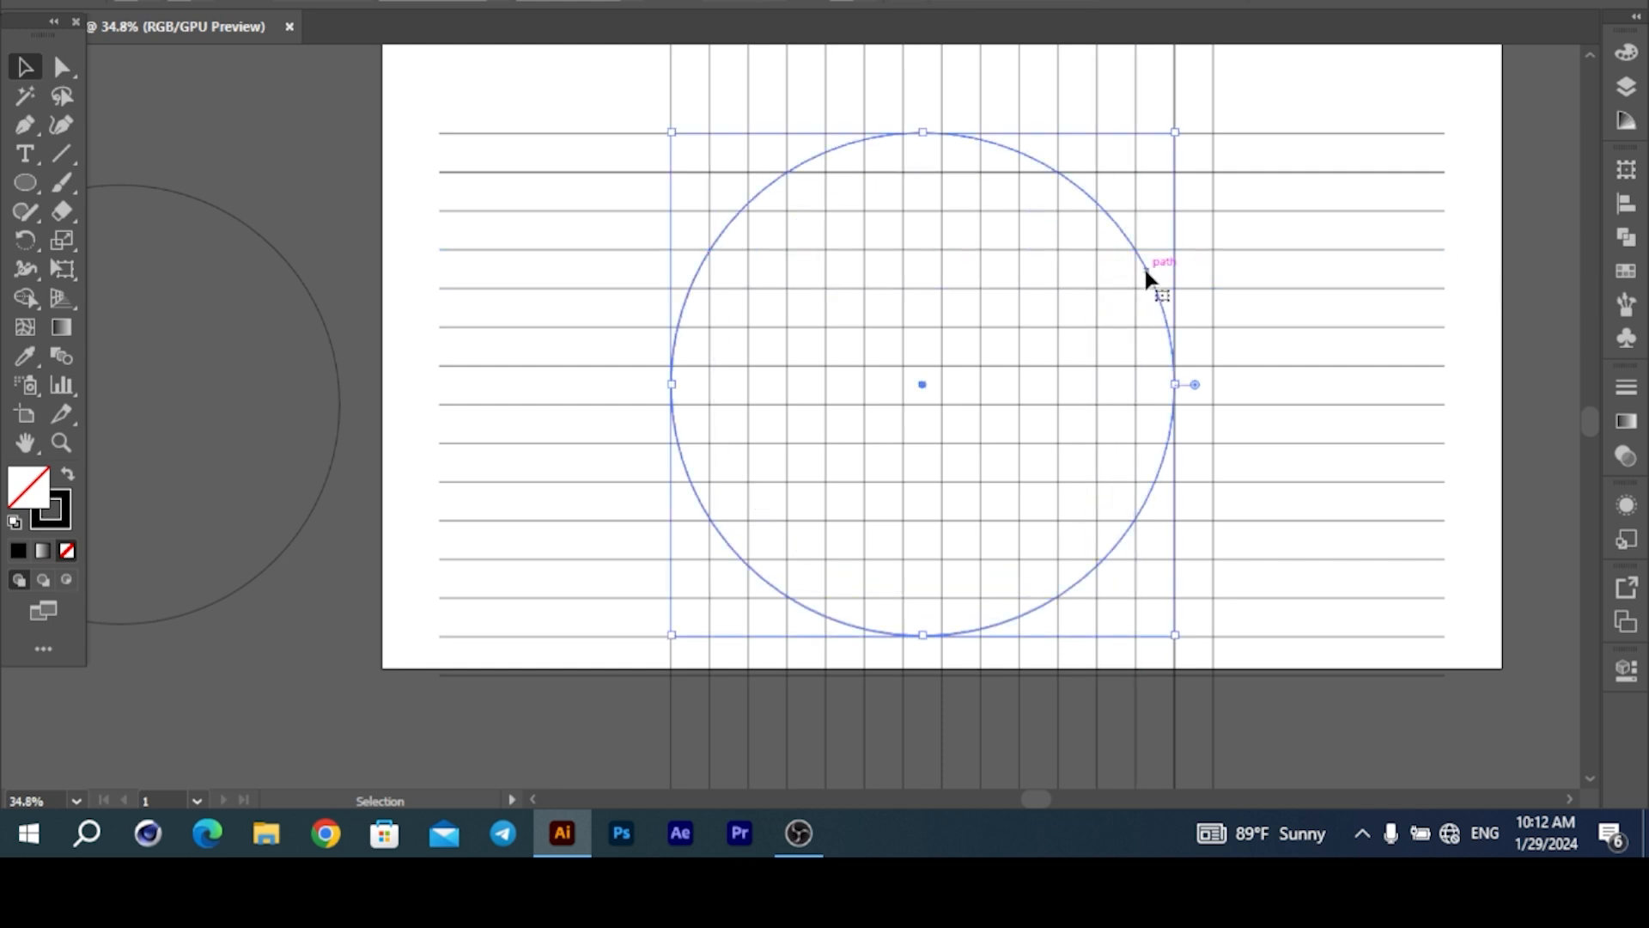
drag(219, 251, 492, 253)
click(531, 238)
key(Delete)
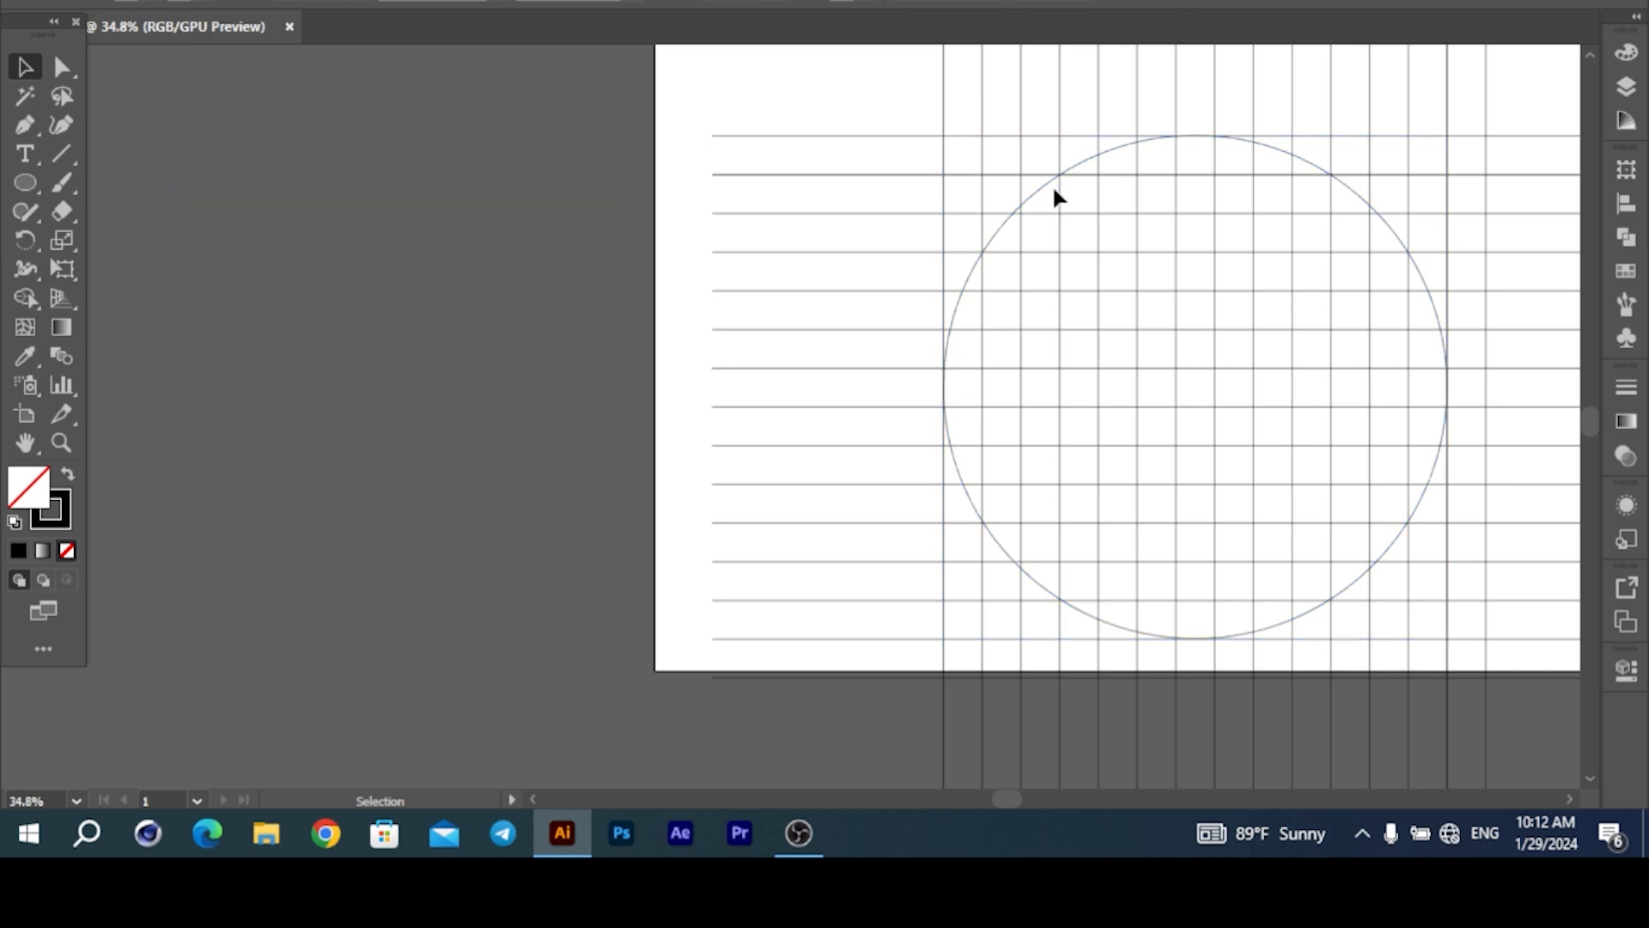
- Place a spare copy of the grid circle left of the artboard and add a concentric copy inset by one grid cell
drag(1013, 212, 183, 199)
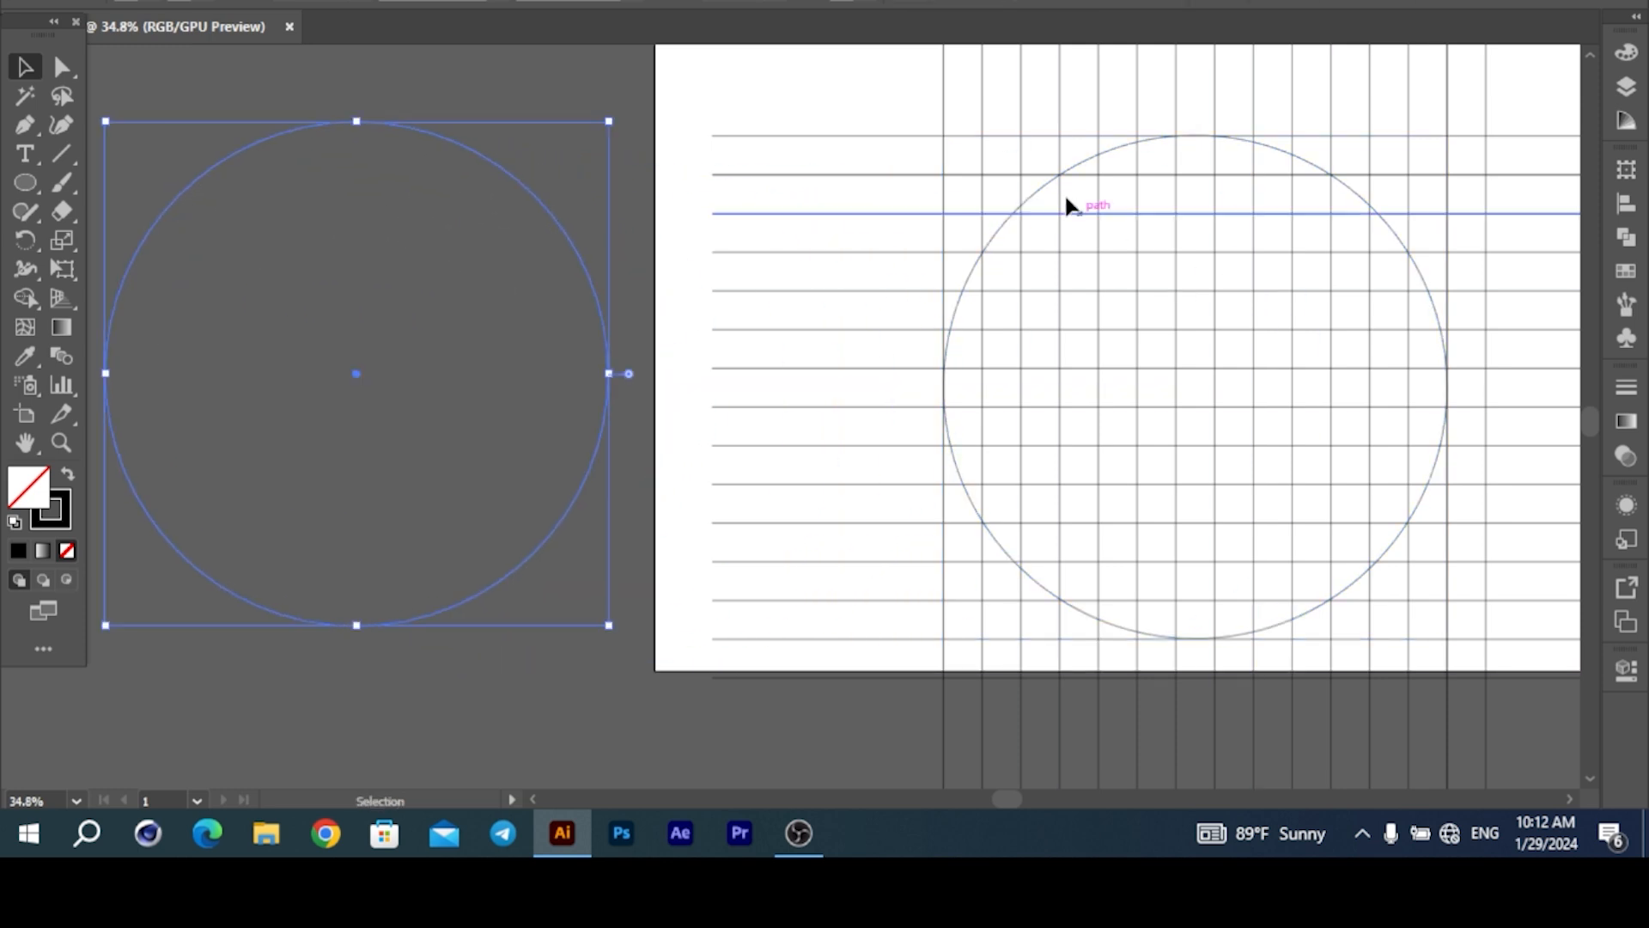
click(1081, 167)
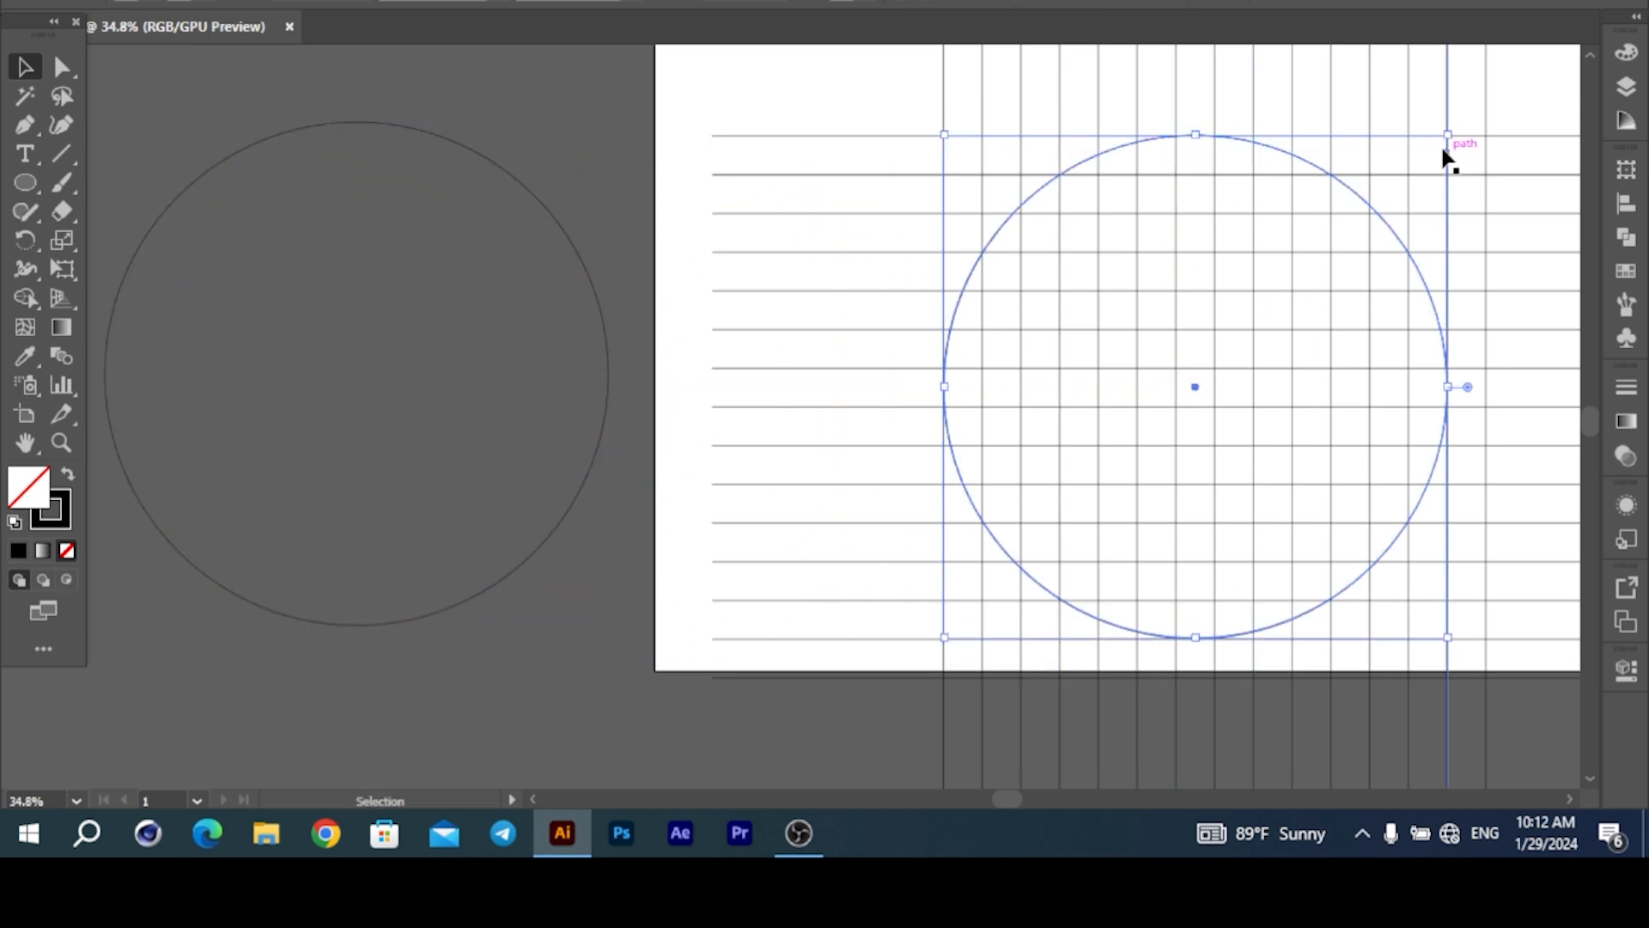
drag(1449, 134, 1419, 146)
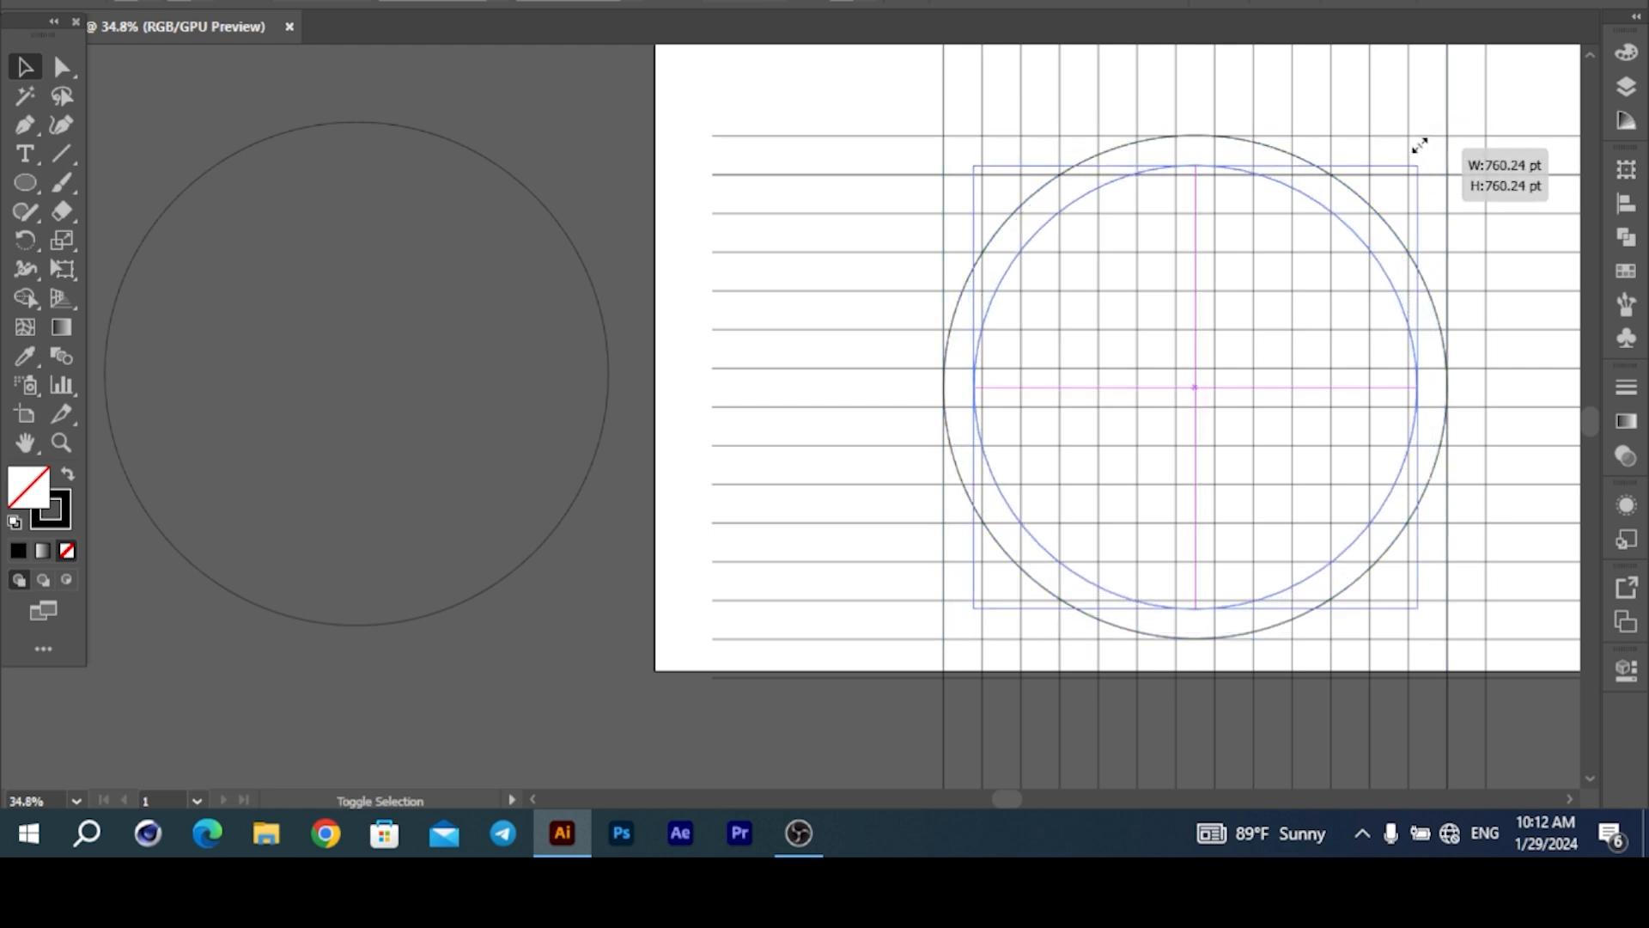
drag(1419, 146, 1417, 146)
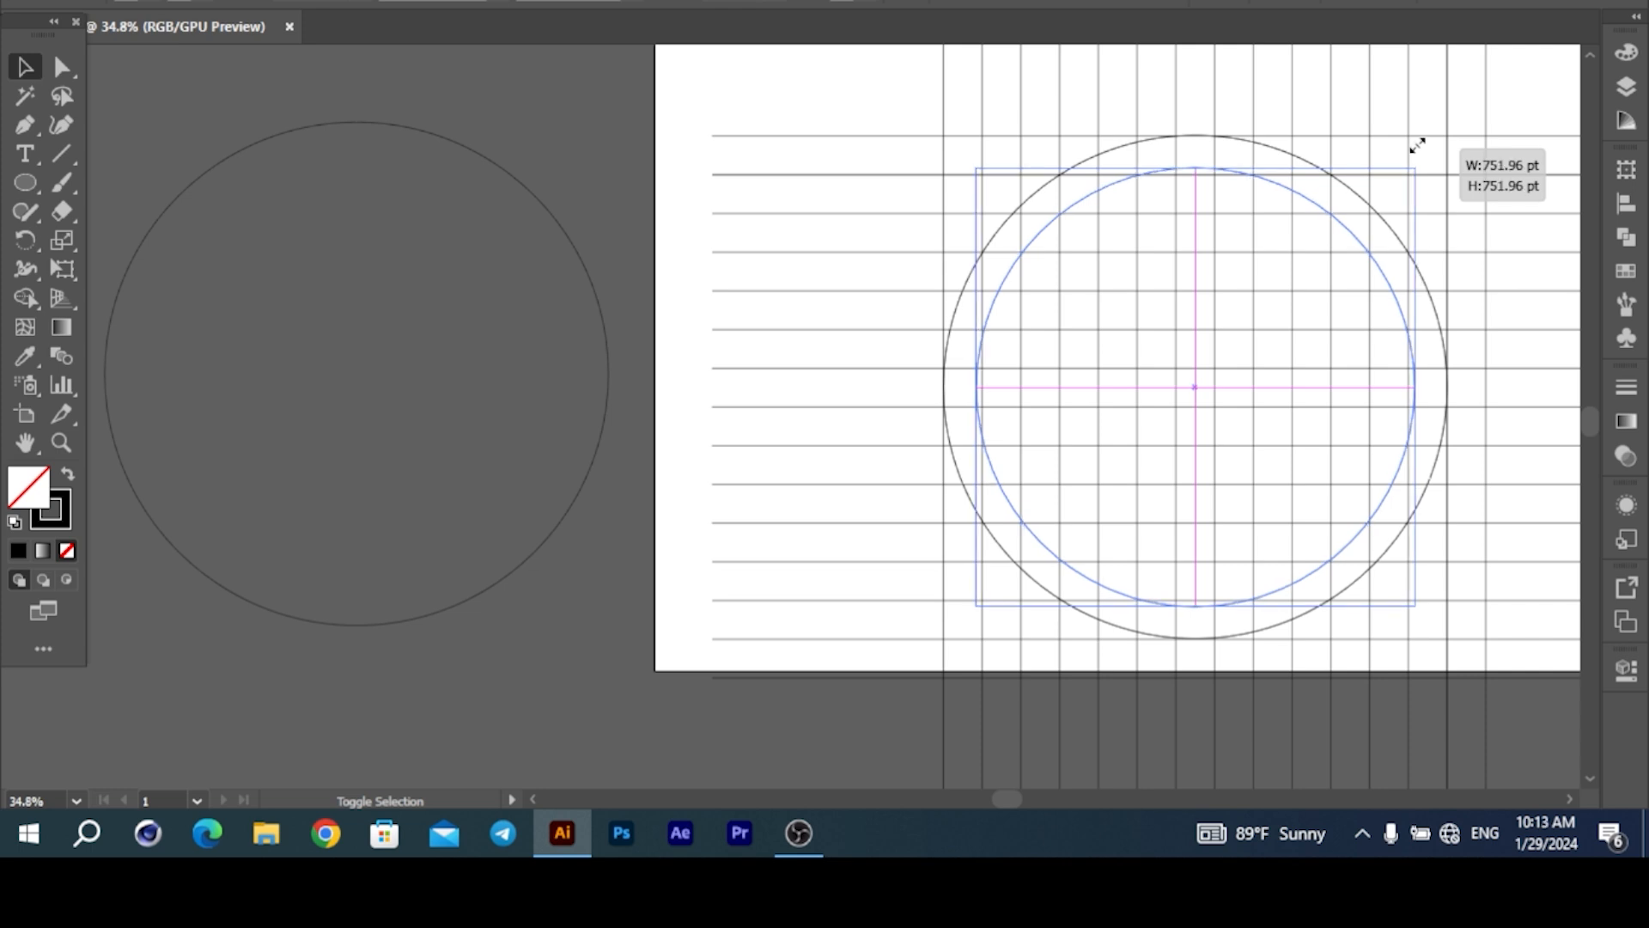
drag(1417, 146, 1407, 142)
click(673, 232)
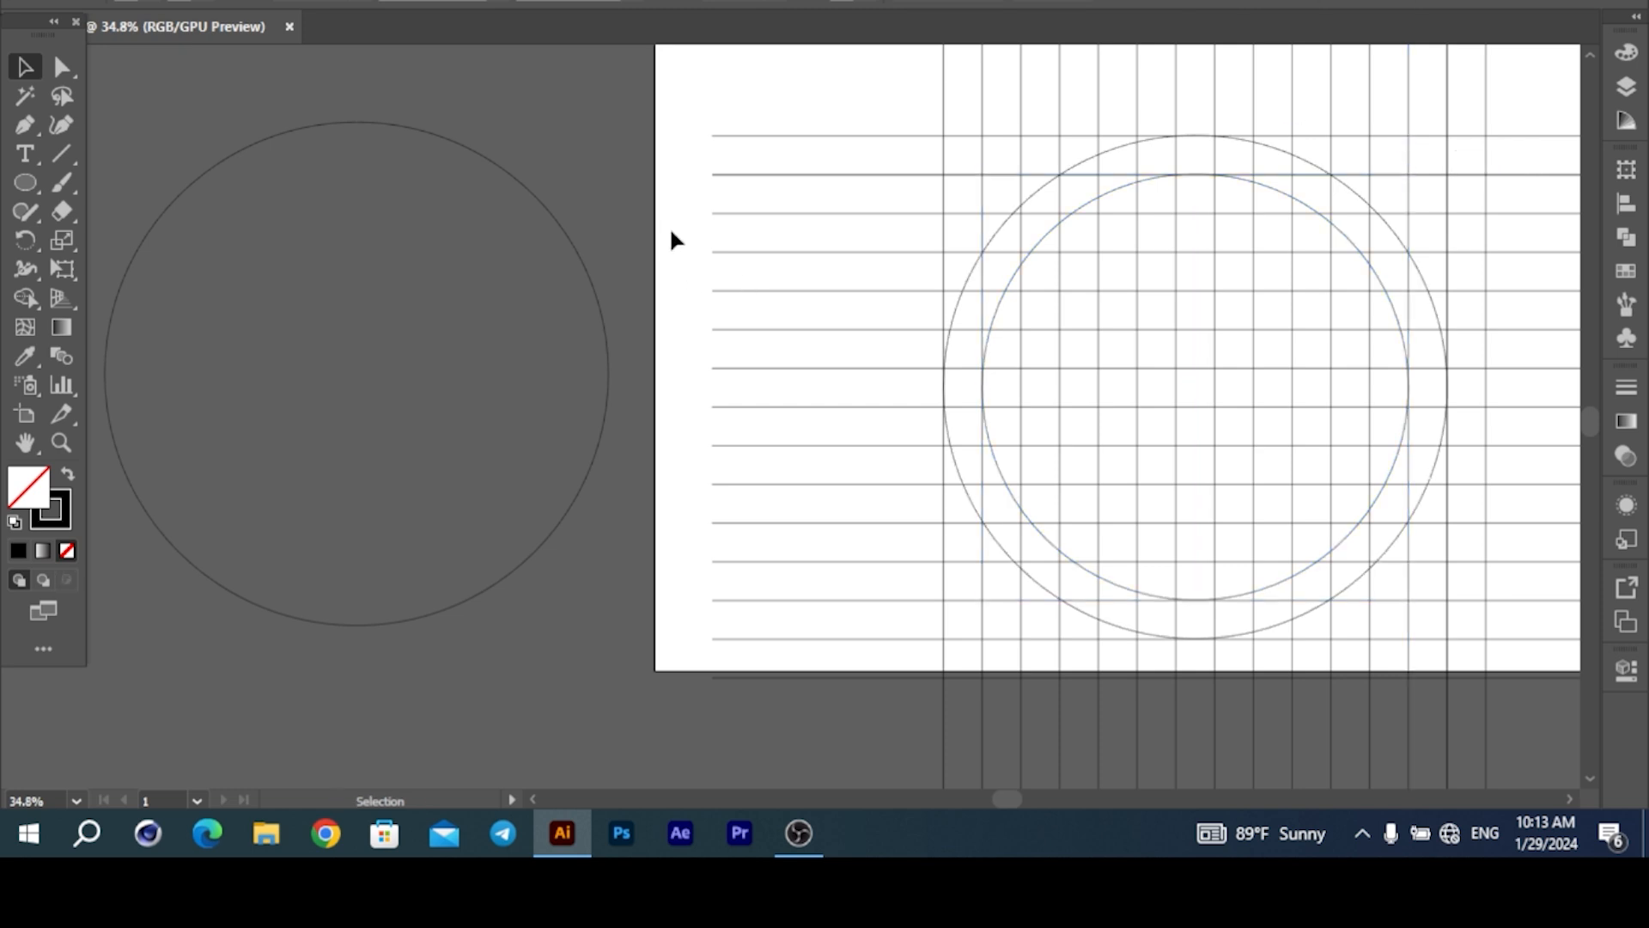
- With Shape Builder, merge the cells on the circle's left side into a letter S bounded by the two circles and the third grid column
drag(882, 102, 1295, 496)
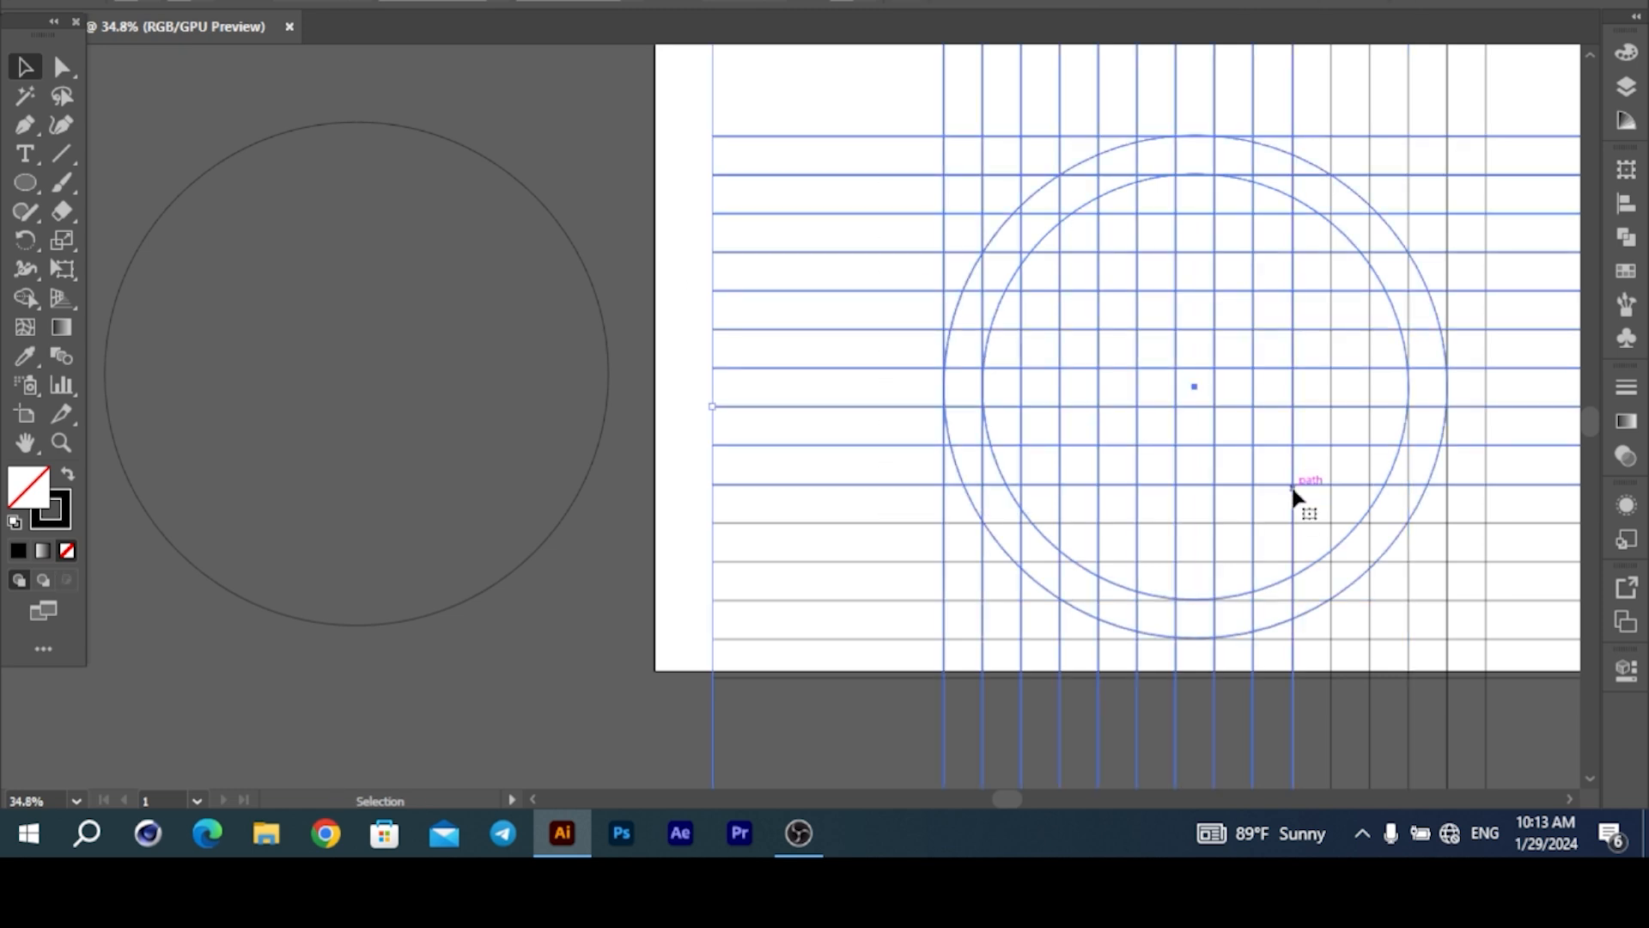
click(24, 297)
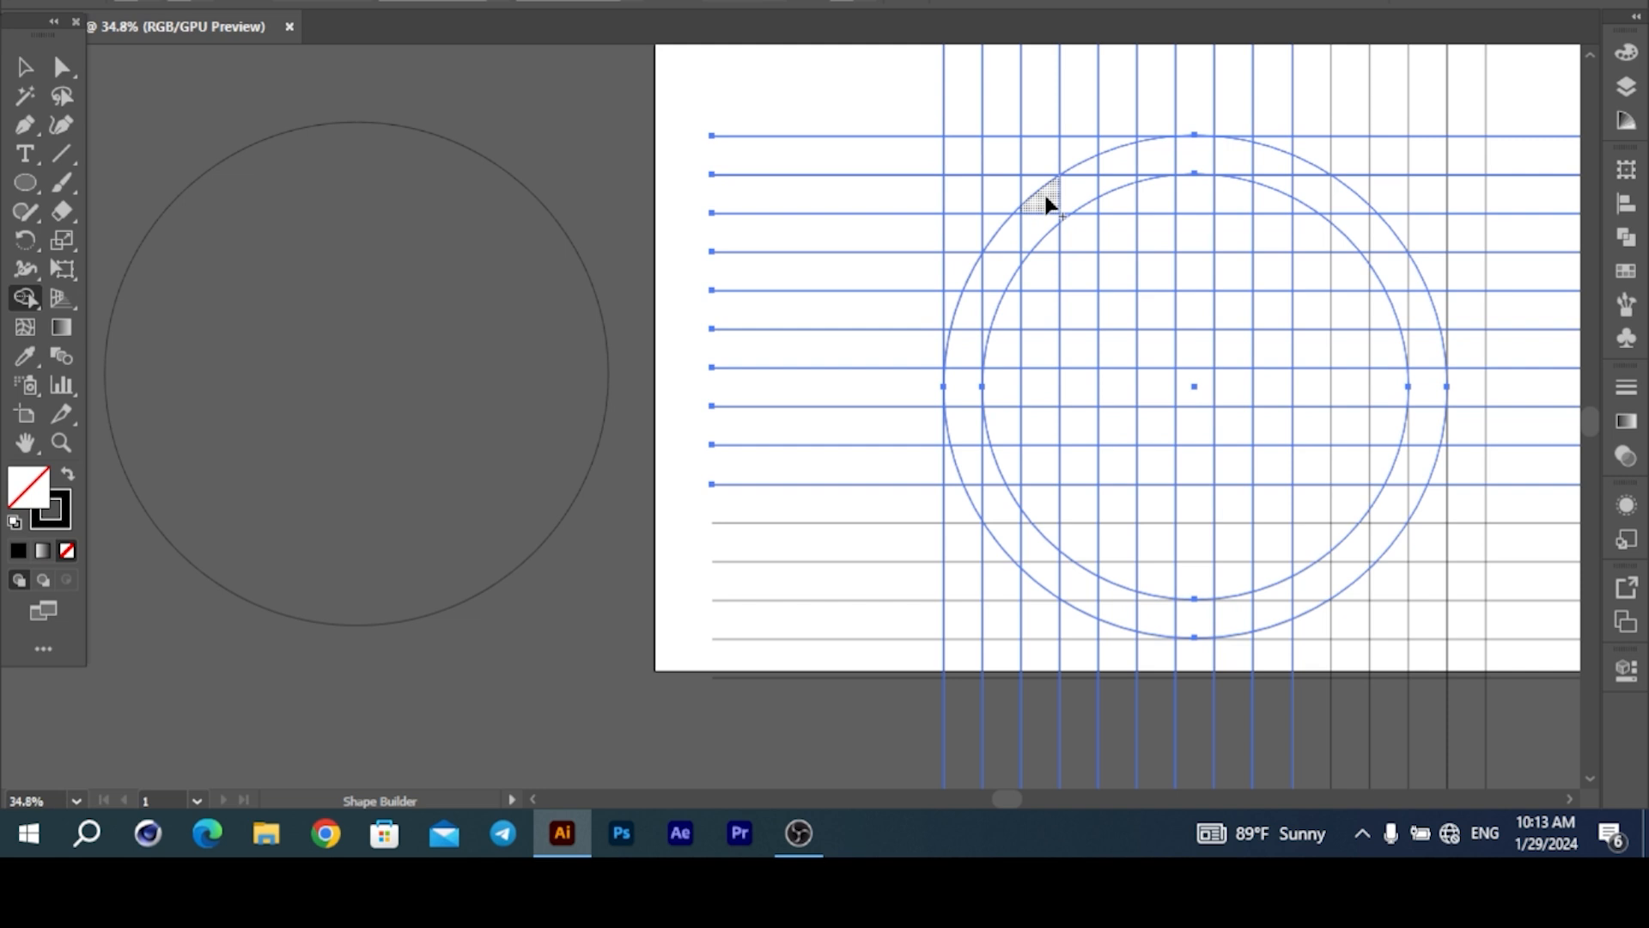
mouse_move(1046, 203)
mouse_down()
mouse_move(993, 250)
mouse_move(983, 290)
mouse_move(1023, 265)
mouse_move(964, 372)
mouse_move(986, 331)
mouse_up()
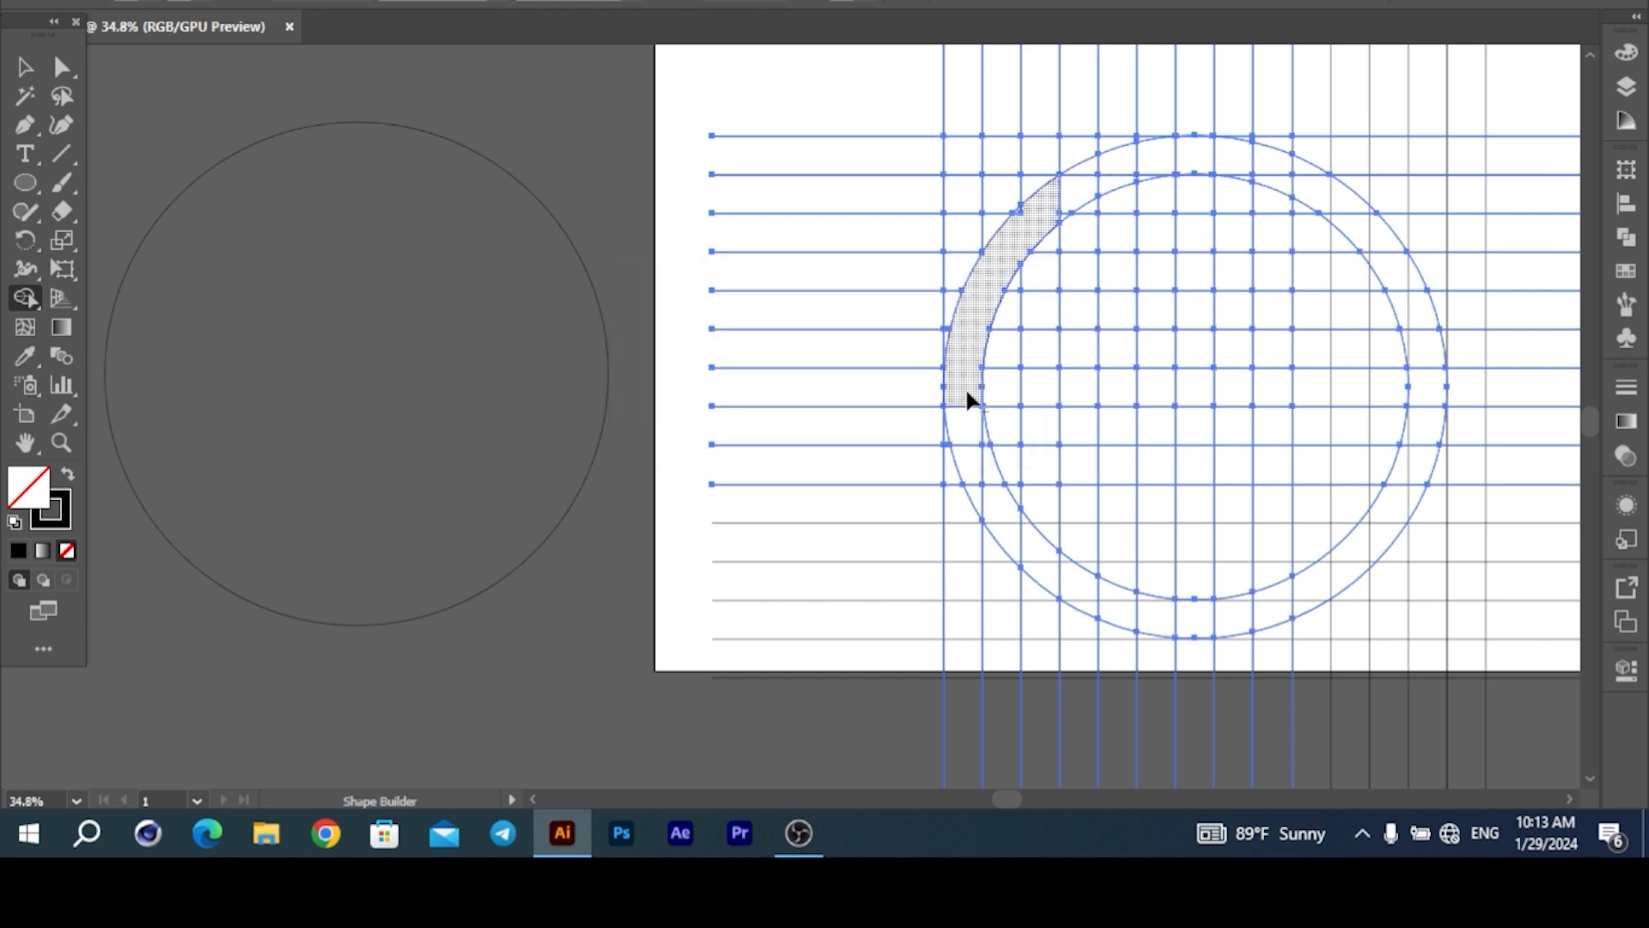
mouse_move(1048, 383)
mouse_down()
mouse_move(1042, 564)
mouse_move(974, 489)
mouse_up()
mouse_move(1046, 220)
mouse_down()
mouse_move(1044, 307)
mouse_move(1025, 304)
mouse_up()
- Merge three one-cell-wide vertical columns with the upper ring band between them into a letter M inside the circle
drag(1115, 163, 1114, 468)
drag(1120, 602, 1120, 605)
drag(1105, 192, 1167, 159)
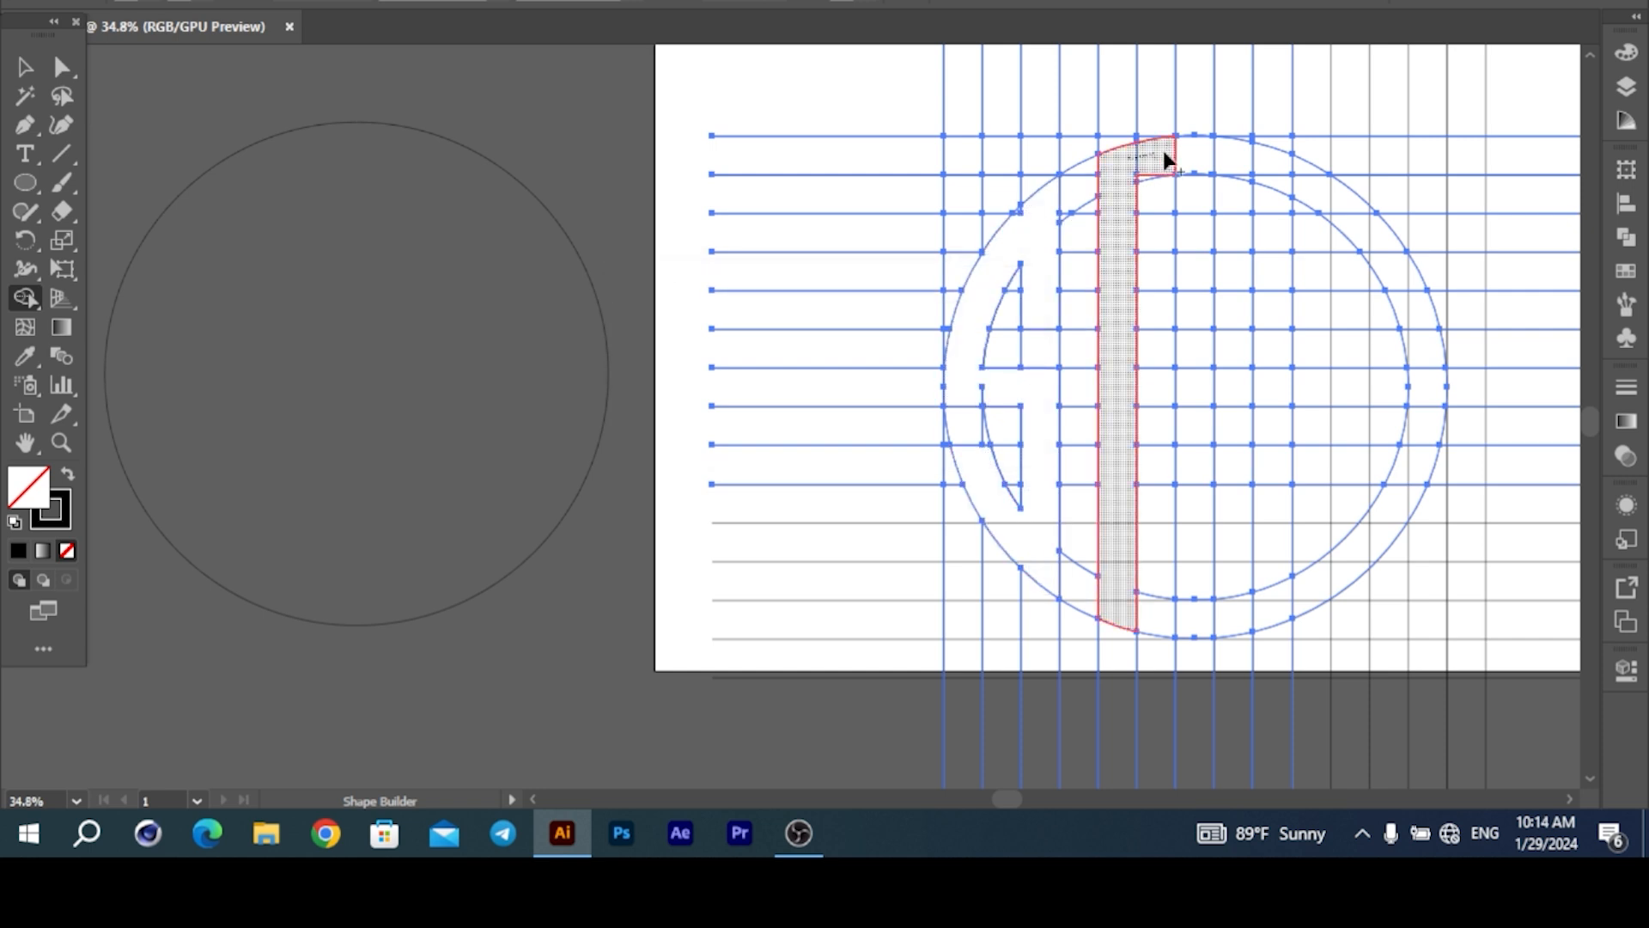
mouse_move(1197, 213)
mouse_down()
mouse_move(1179, 367)
mouse_move(1200, 601)
mouse_up()
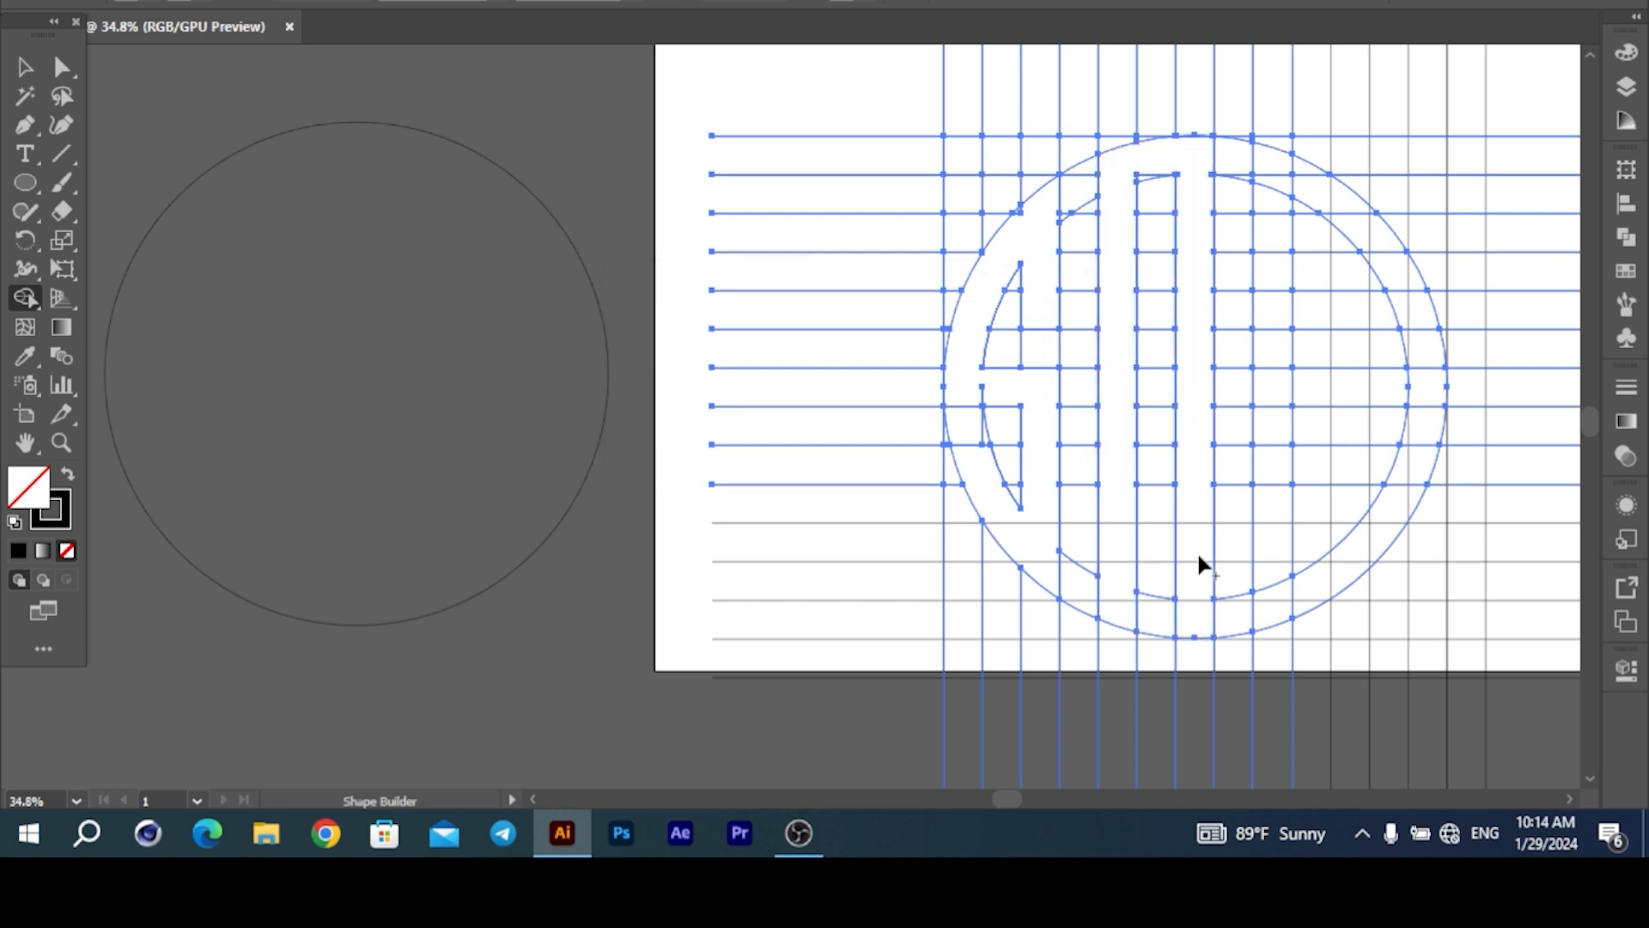
mouse_move(1209, 183)
mouse_down()
mouse_move(1254, 157)
mouse_move(1272, 180)
mouse_move(1275, 498)
mouse_up()
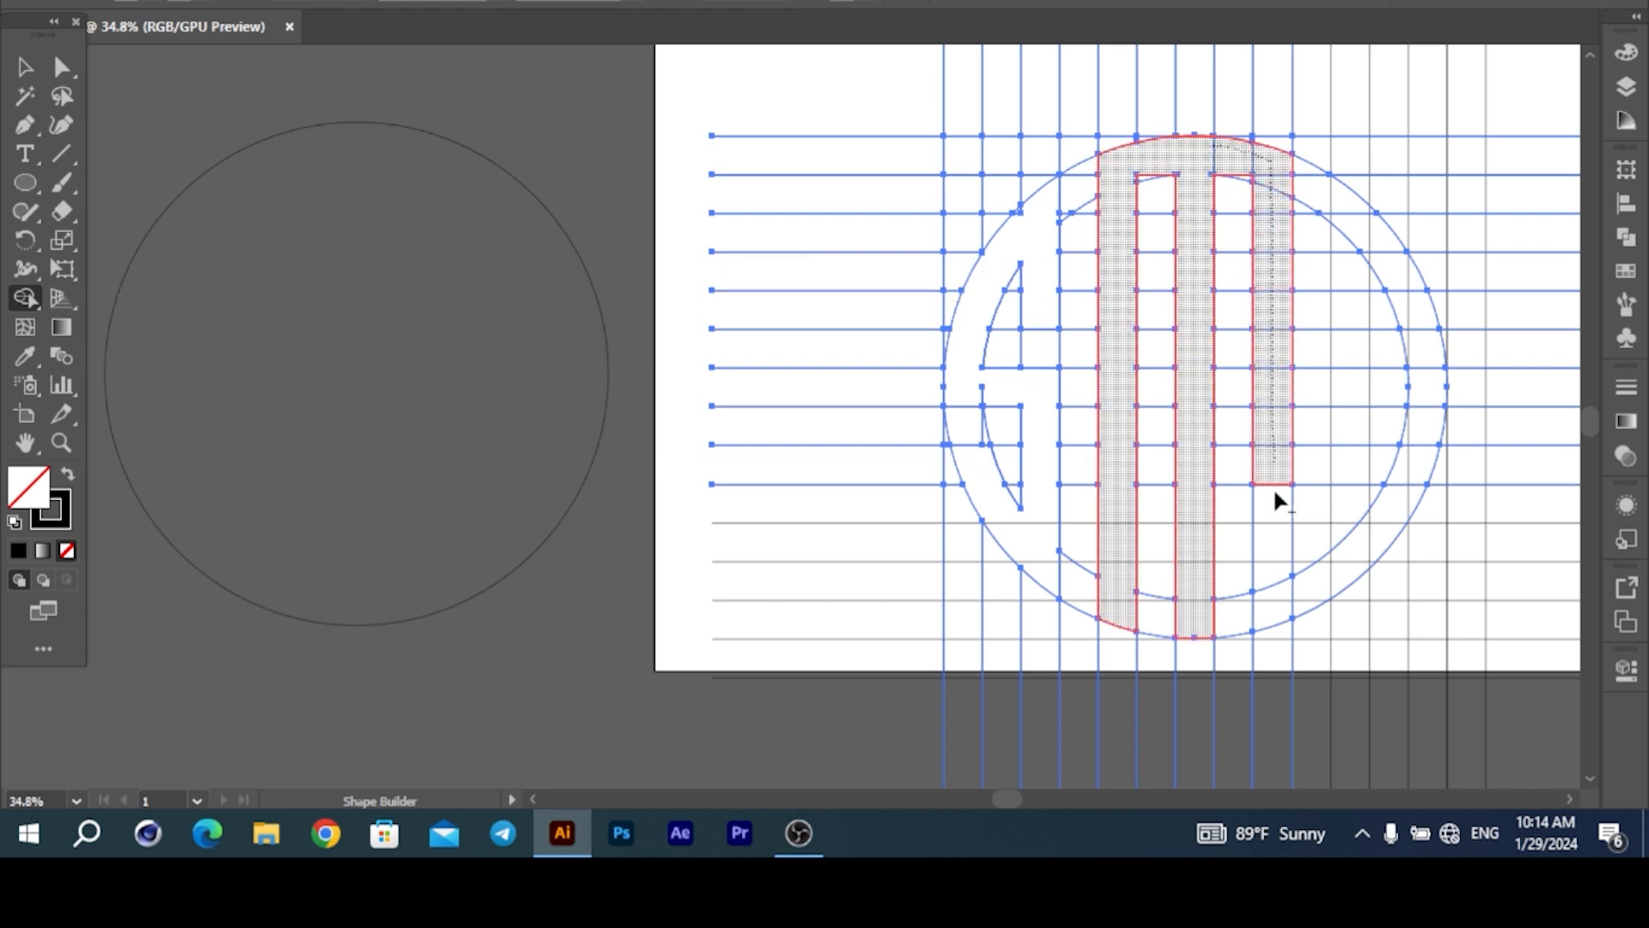
drag(1275, 615, 1276, 615)
mouse_move(1348, 191)
mouse_down()
mouse_move(1342, 286)
mouse_move(1372, 270)
mouse_up()
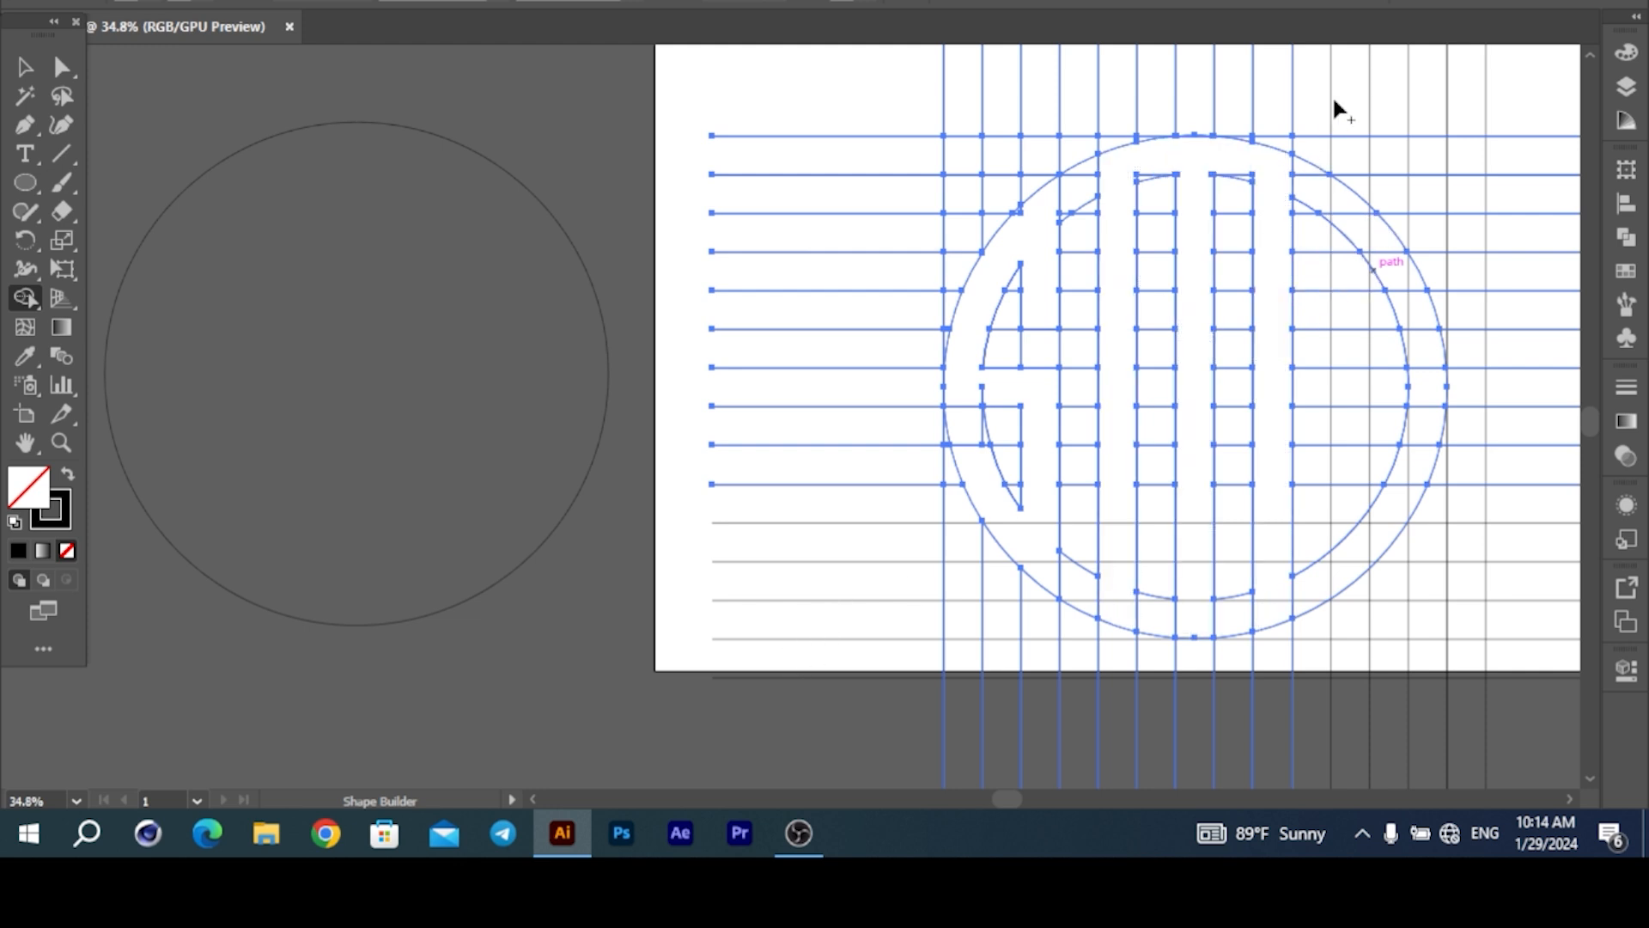
key(v)
drag(816, 76, 1042, 486)
scroll(1041, 486, up, 4)
click(1116, 223)
click(887, 240)
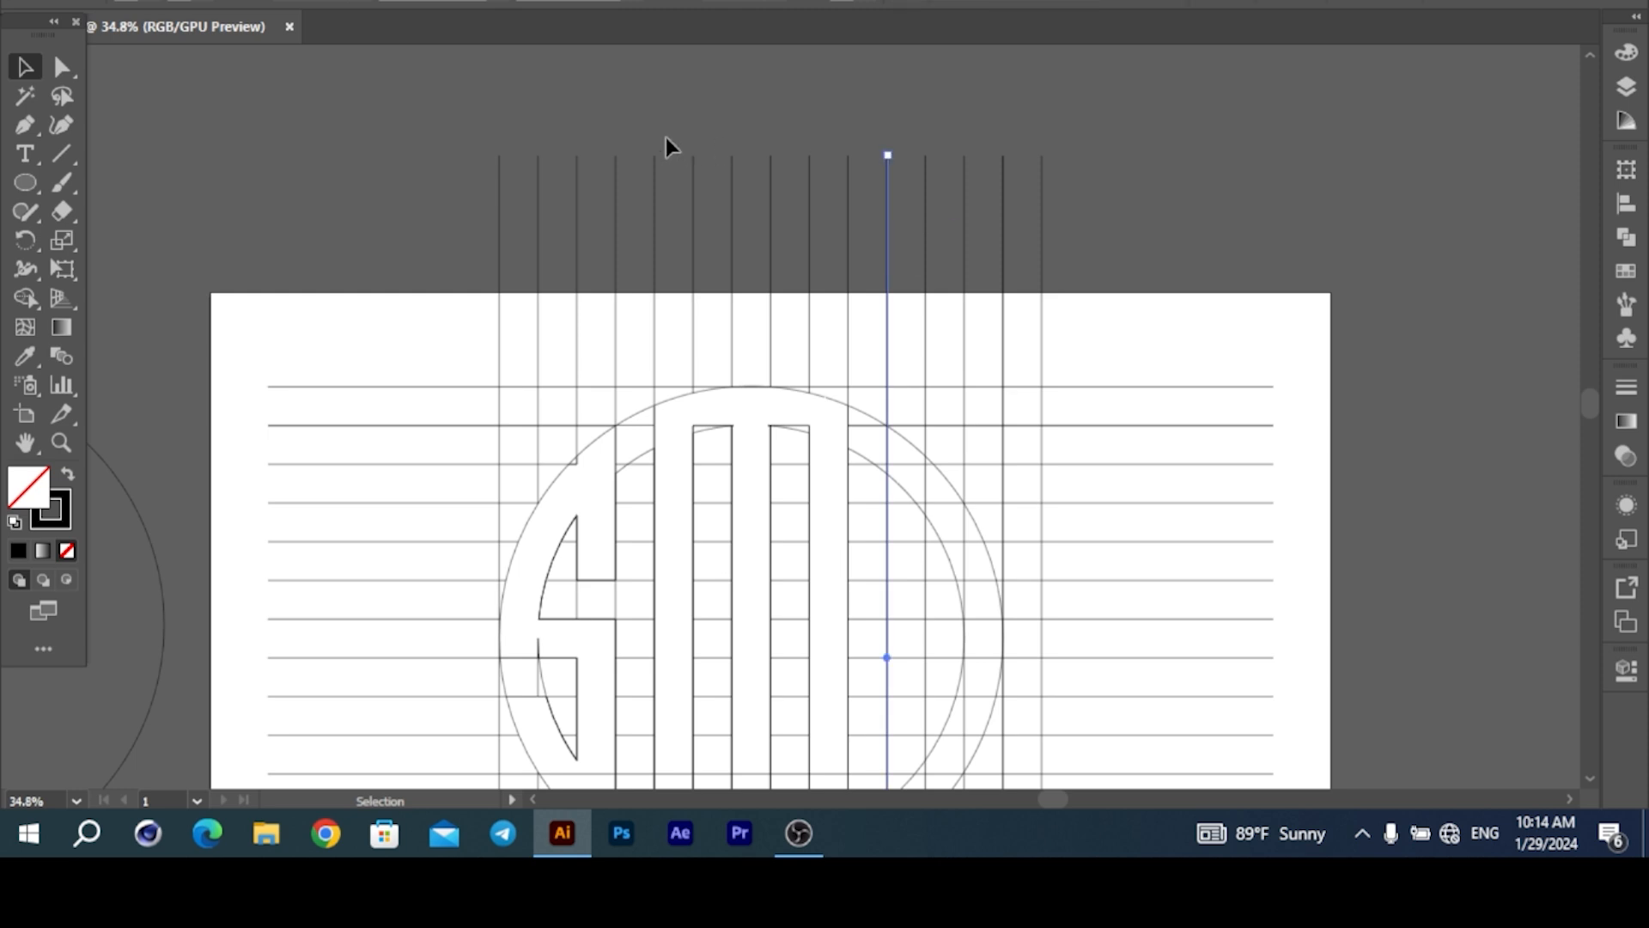
- Select all artwork and use Shape Builder to merge a vertical column with the circle's right-hand ring band into a letter D
scroll(1315, 725, down, 3)
key(ctrl+a)
scroll(923, 359, up, 2)
scroll(893, 292, down, 2)
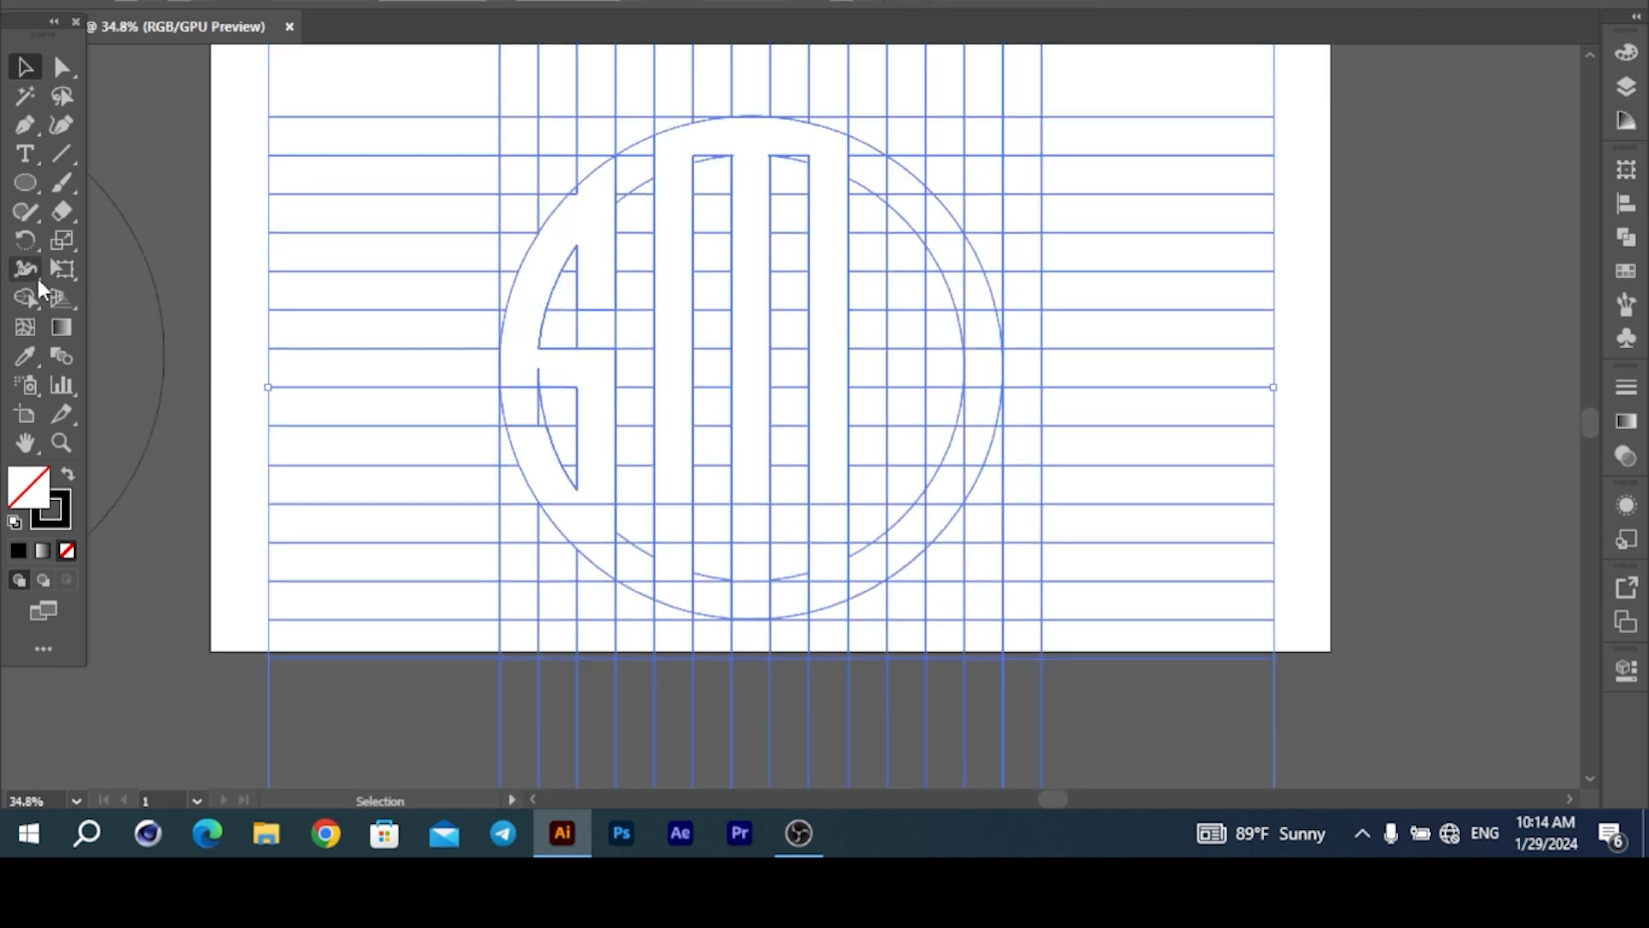
key(shift+m)
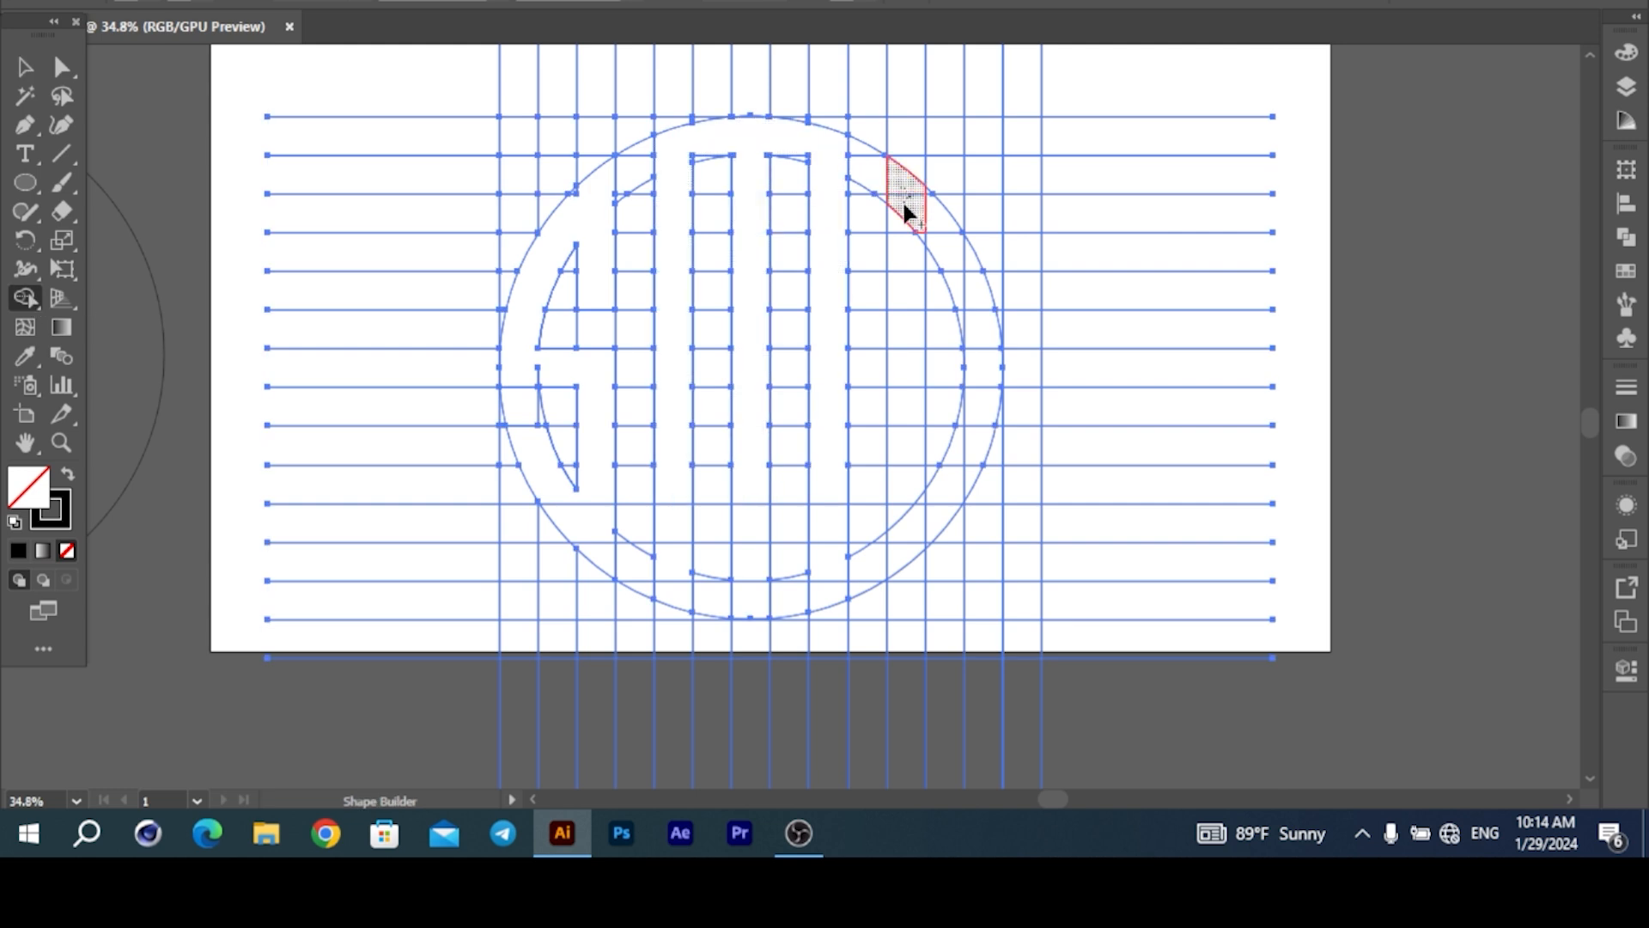
drag(904, 204, 908, 305)
drag(905, 542, 909, 533)
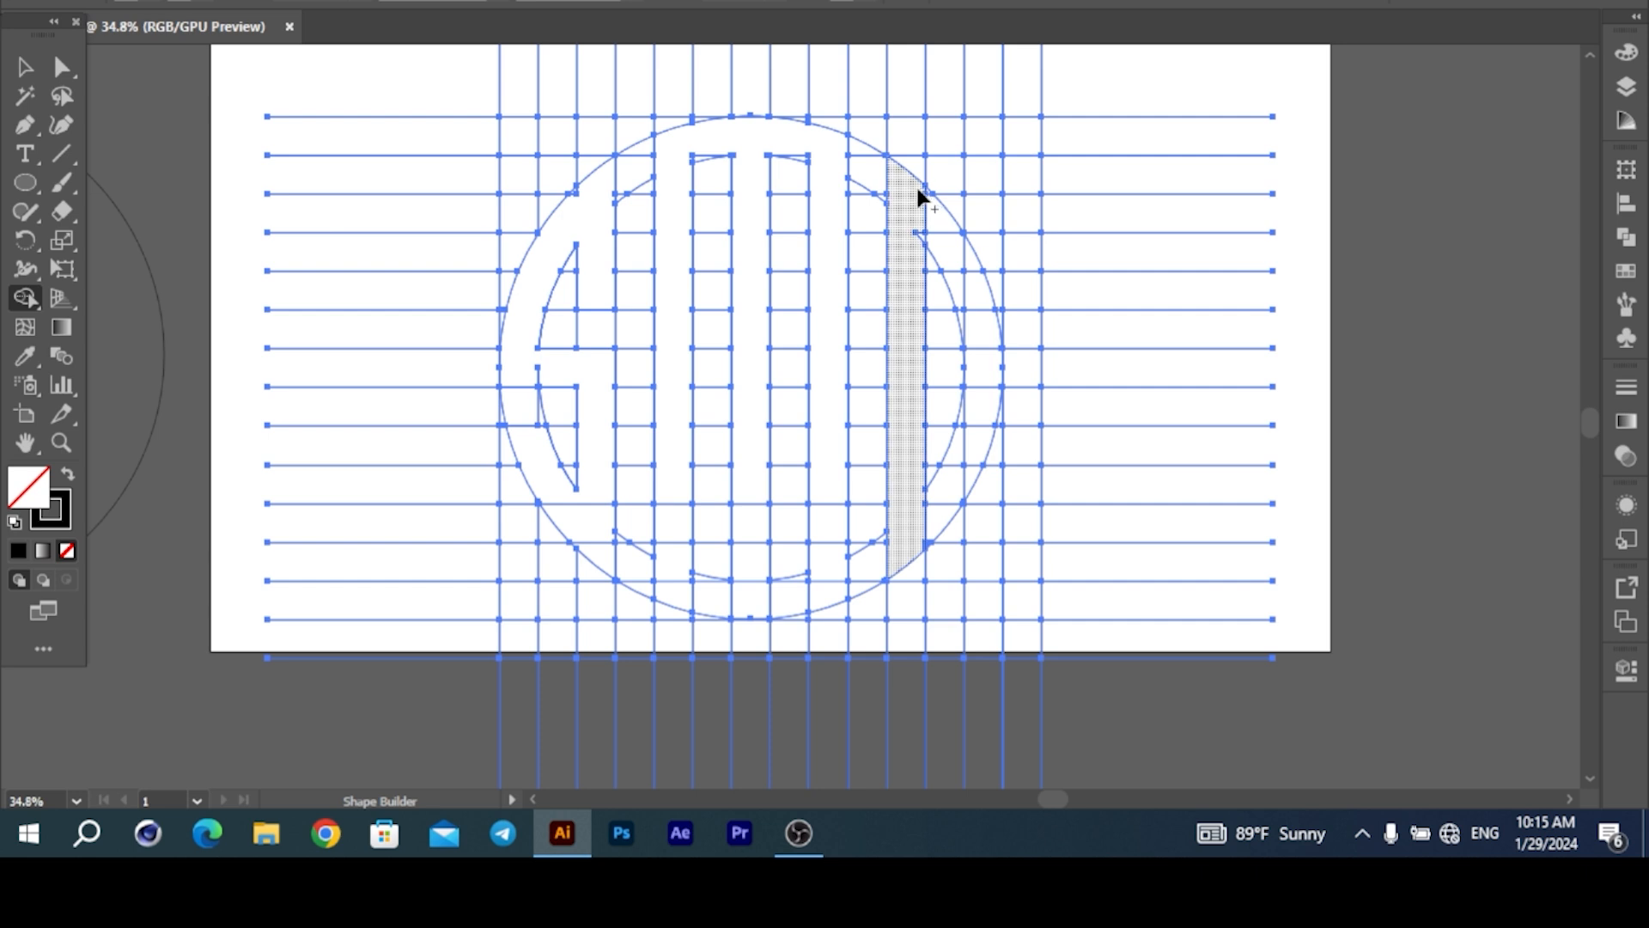
drag(916, 184, 969, 318)
mouse_move(970, 438)
mouse_down()
mouse_move(917, 544)
mouse_move(965, 478)
mouse_up()
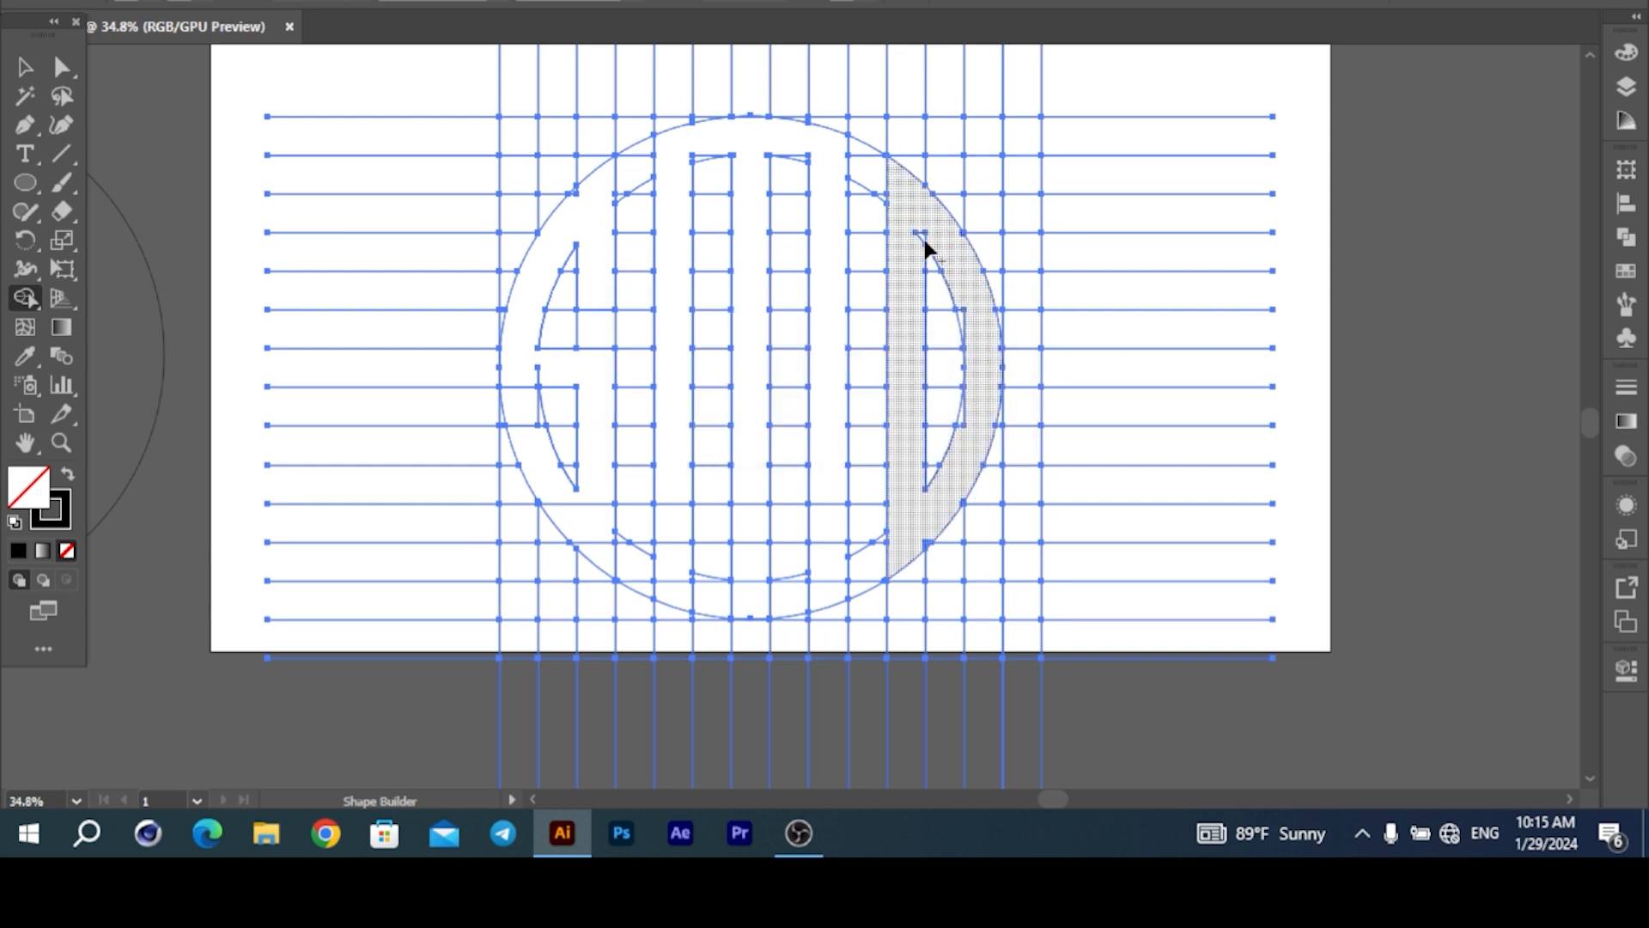
drag(961, 305, 970, 430)
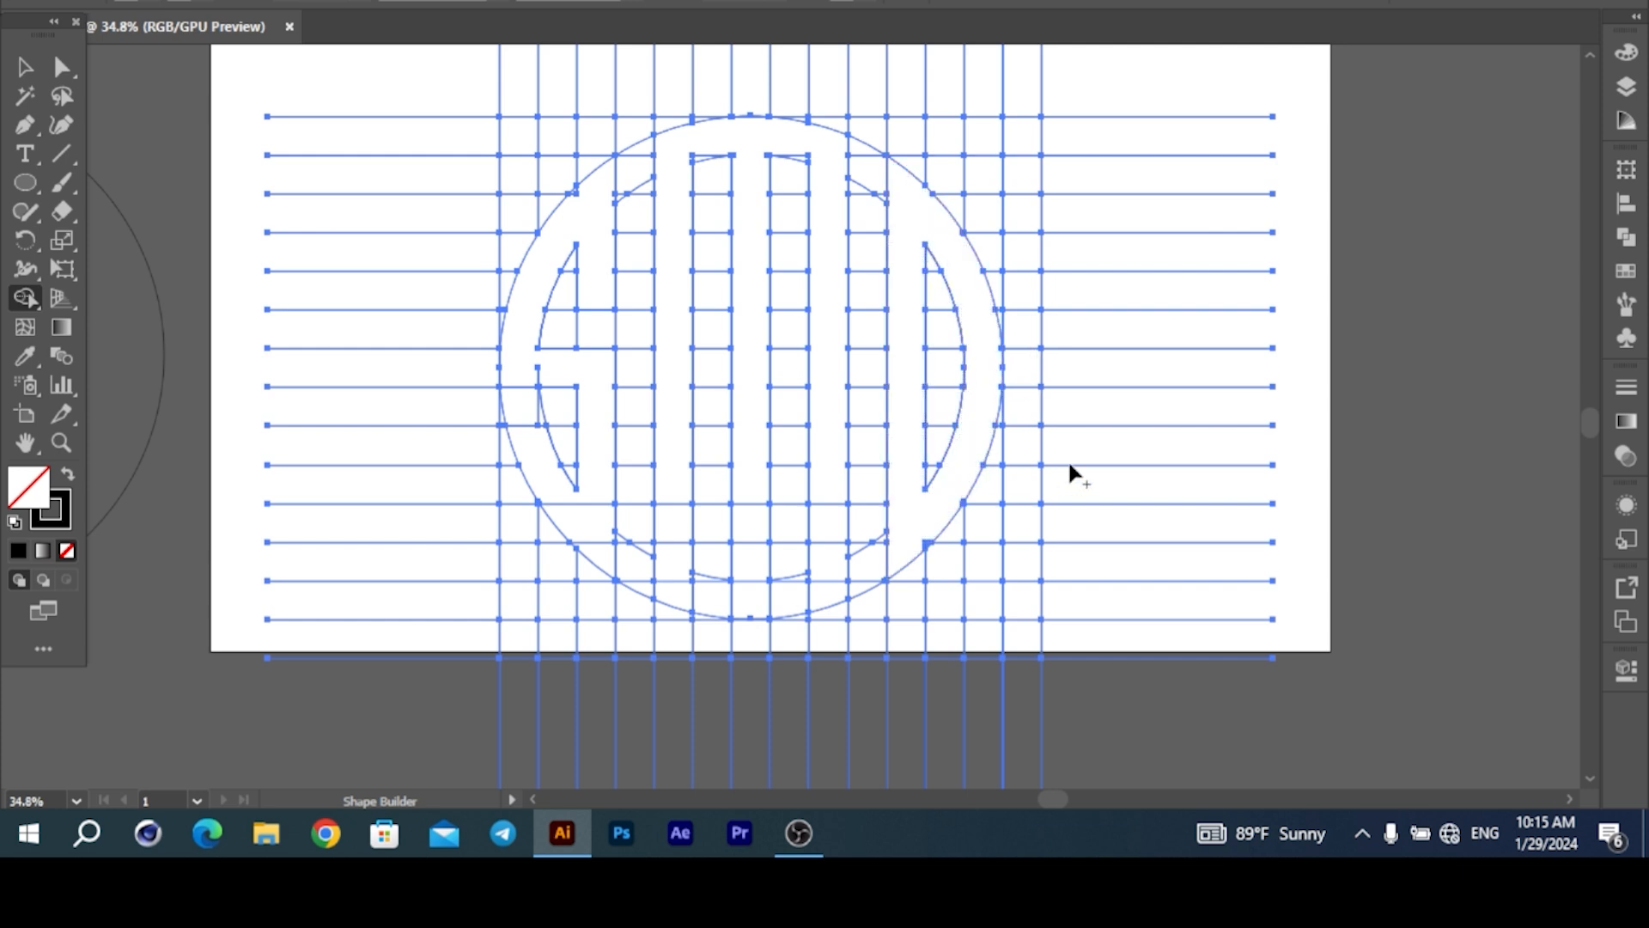
- Clear the leftover line fragments at the D's lower outer edge and at the tops of the M's two inner gaps with Shape Builder
mouse_move(852, 639)
mouse_down()
mouse_move(987, 456)
mouse_move(1211, 271)
mouse_up()
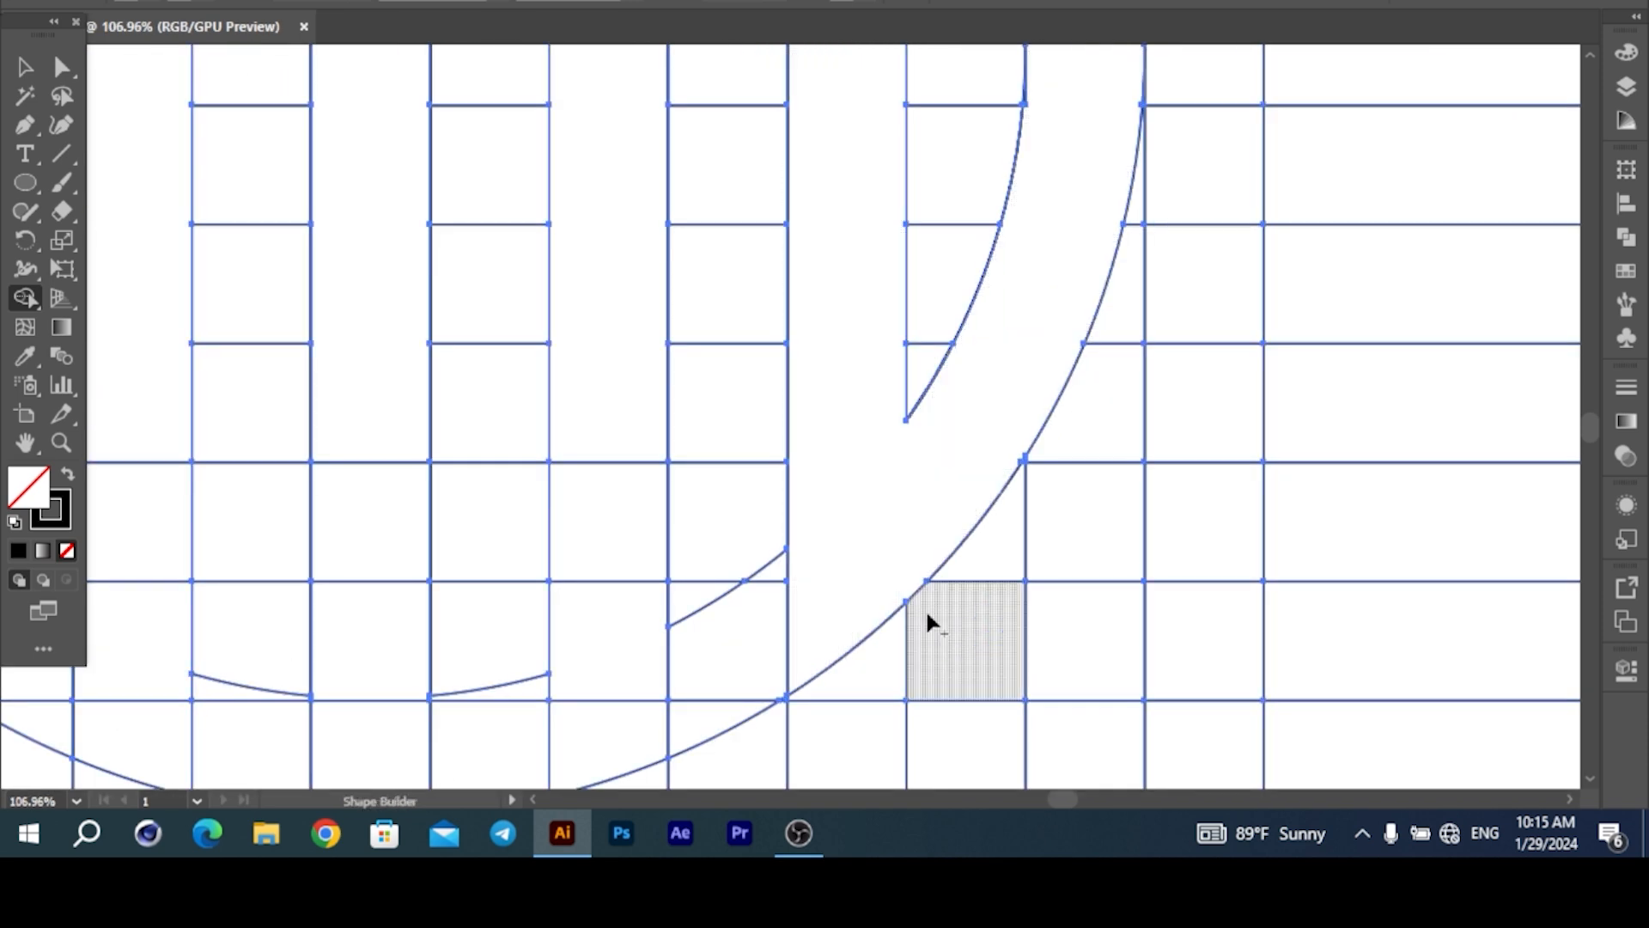
drag(841, 596, 1017, 103)
click(1017, 102)
drag(698, 524, 1169, 275)
mouse_move(1005, 127)
mouse_down()
mouse_move(993, 137)
mouse_move(1055, 153)
mouse_up()
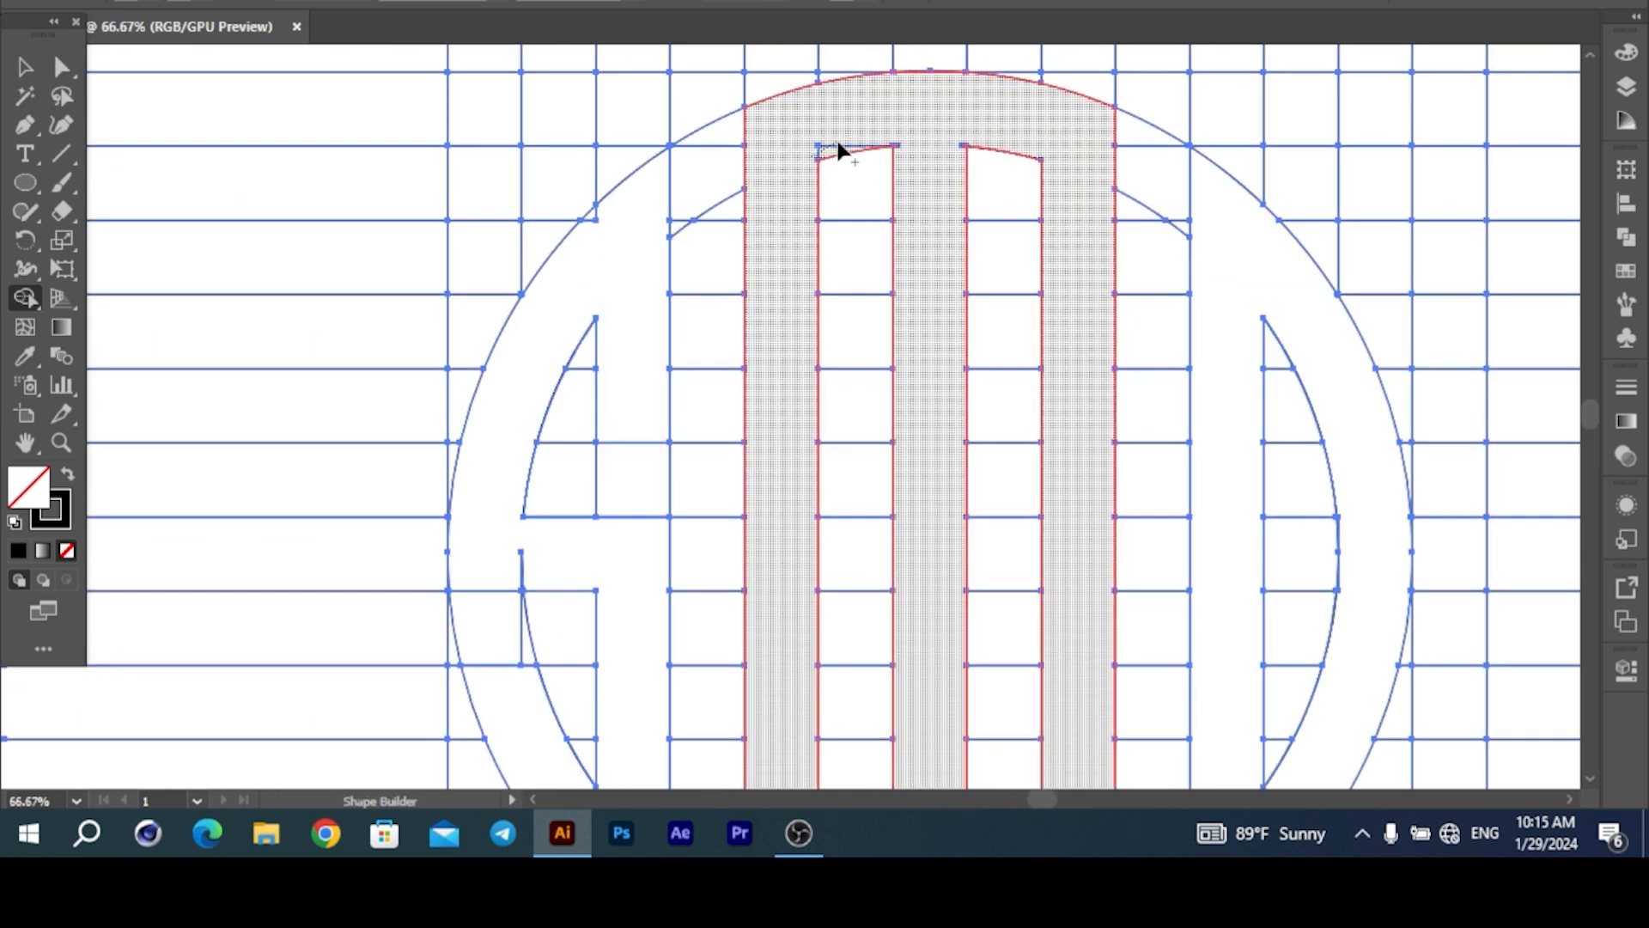
scroll(924, 159, up, 3)
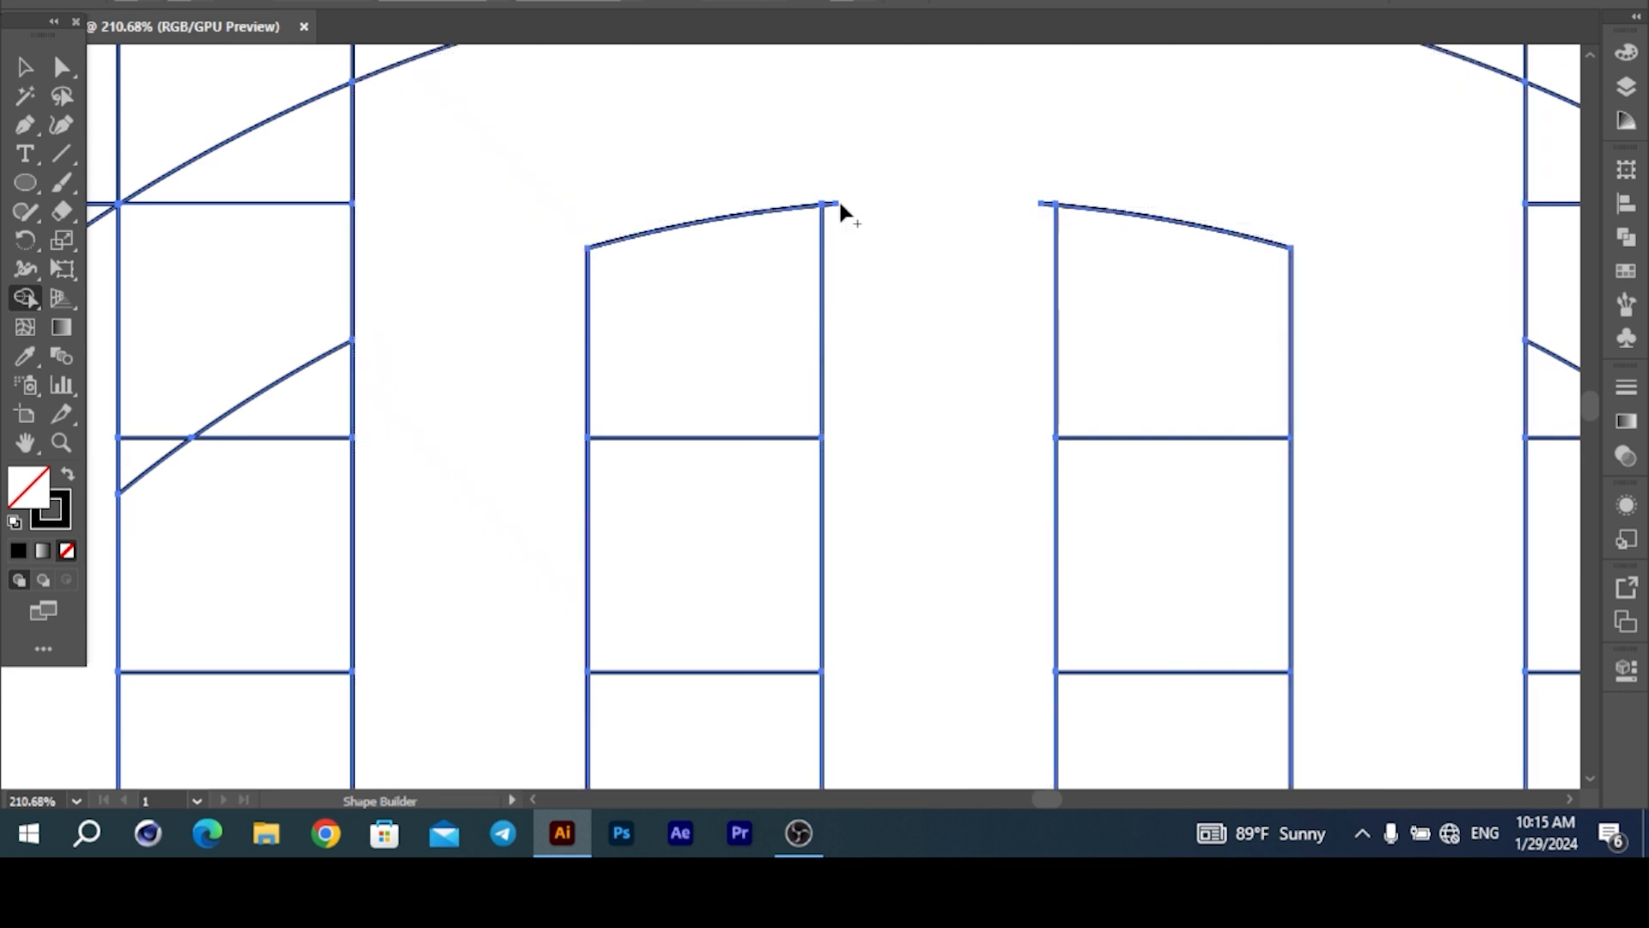
mouse_move(838, 213)
mouse_down()
mouse_move(832, 232)
mouse_move(1050, 221)
mouse_up()
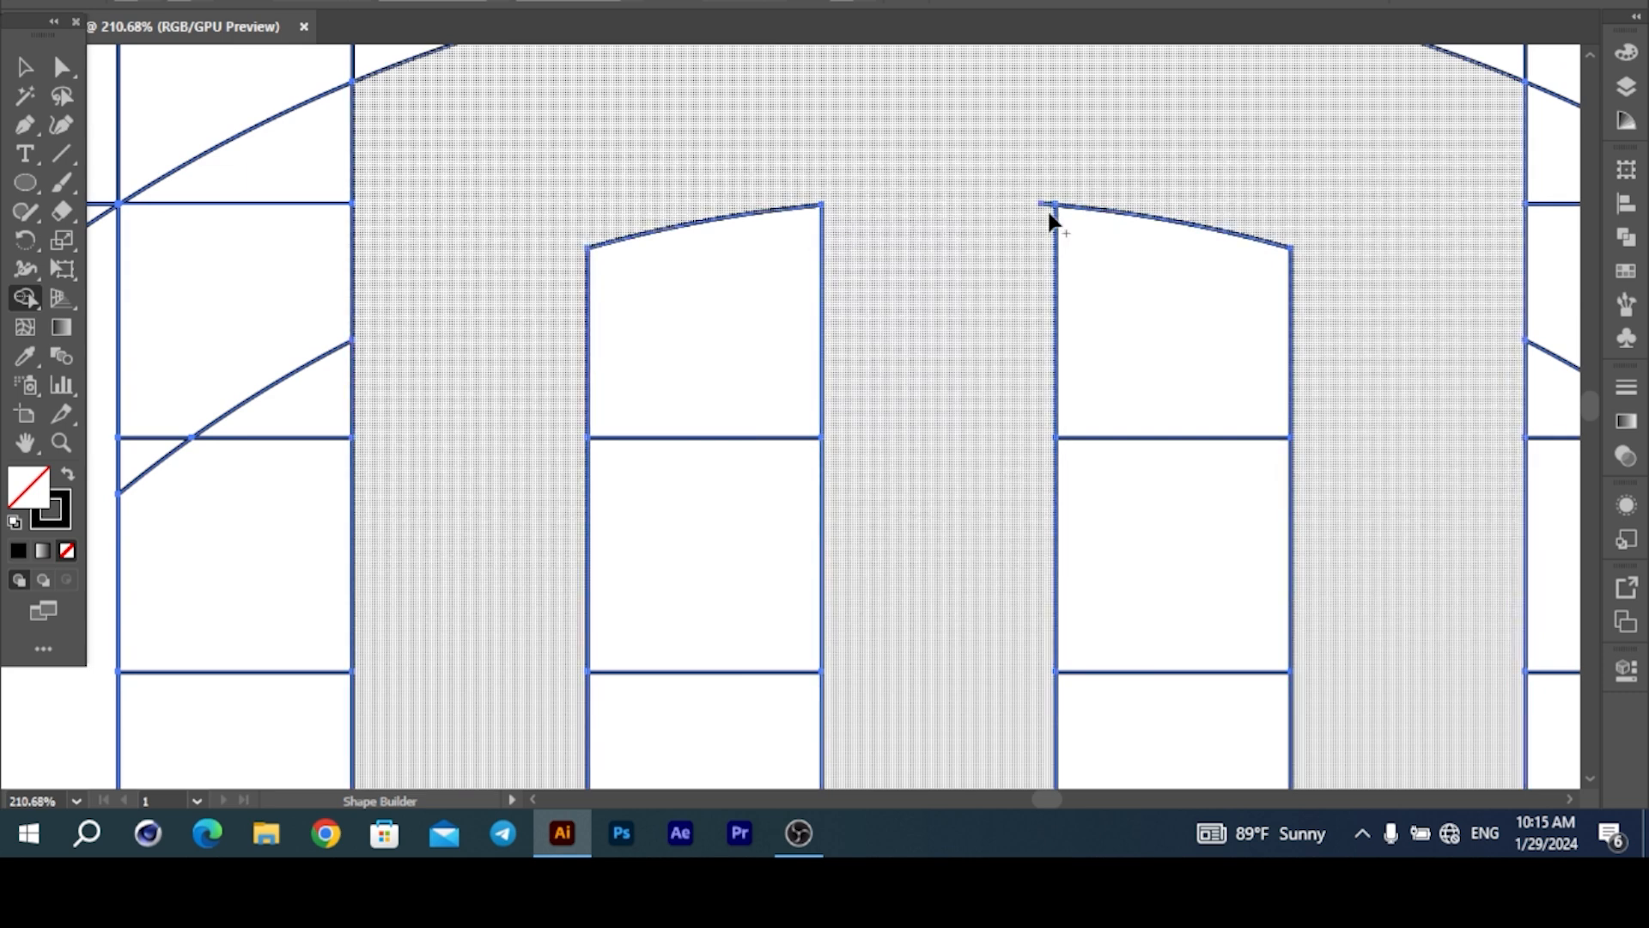
scroll(937, 353, down, 3)
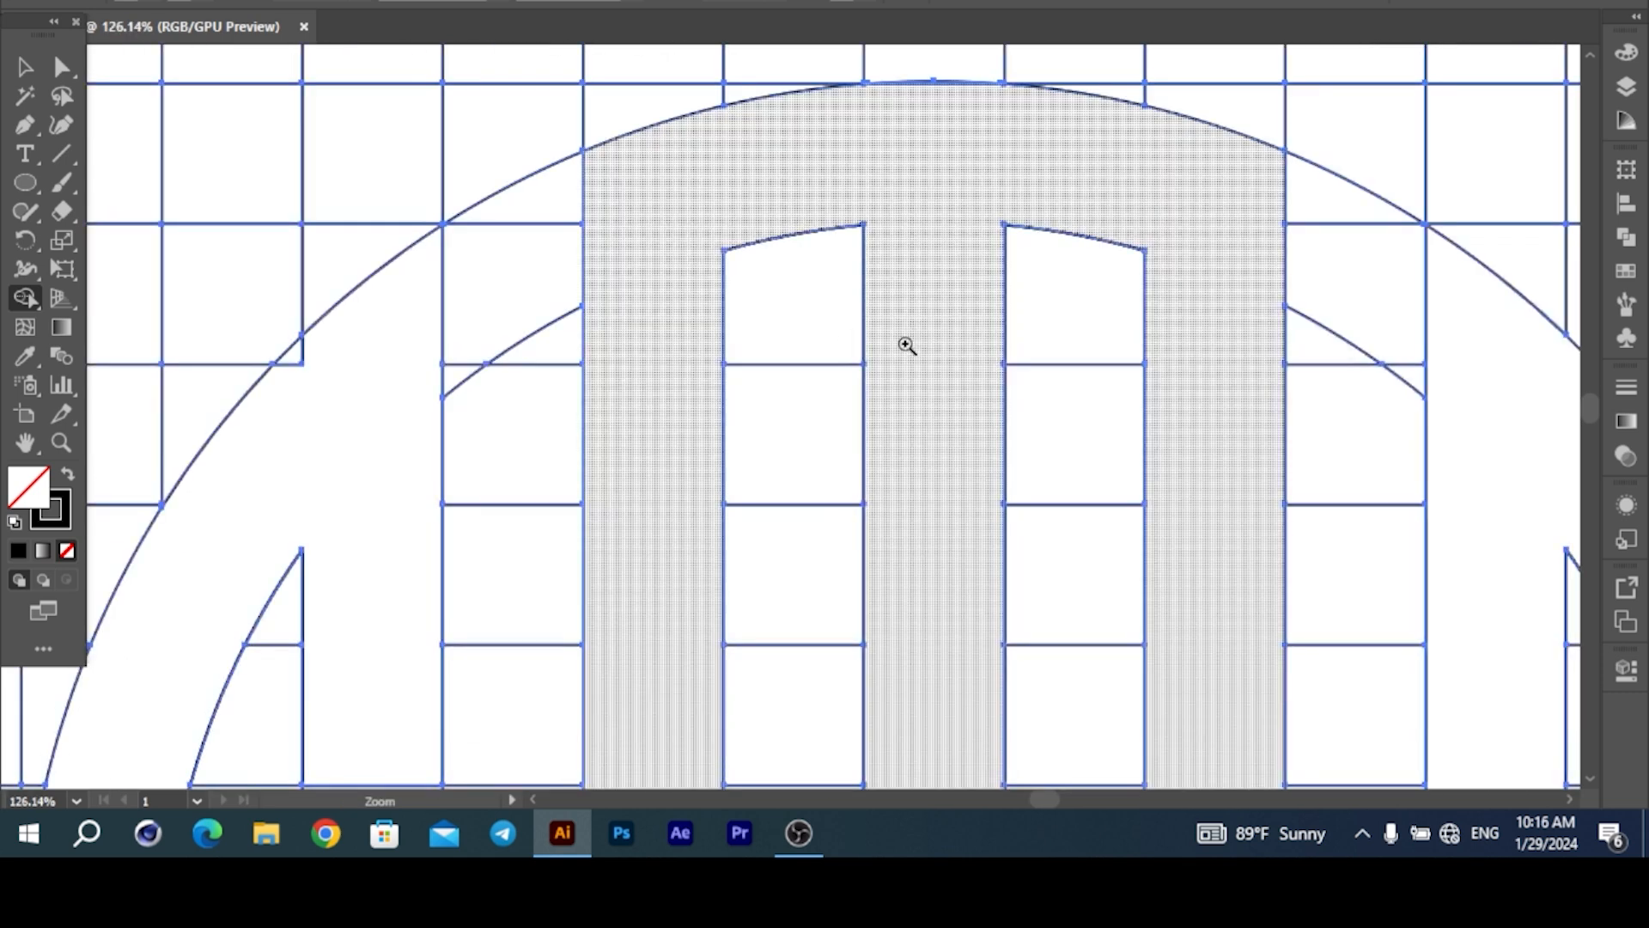
- Clear the leftover line fragments along the S's outer curve by merging them into the letter with Shape Builder
scroll(920, 340, down, 1)
scroll(884, 435, down, 3)
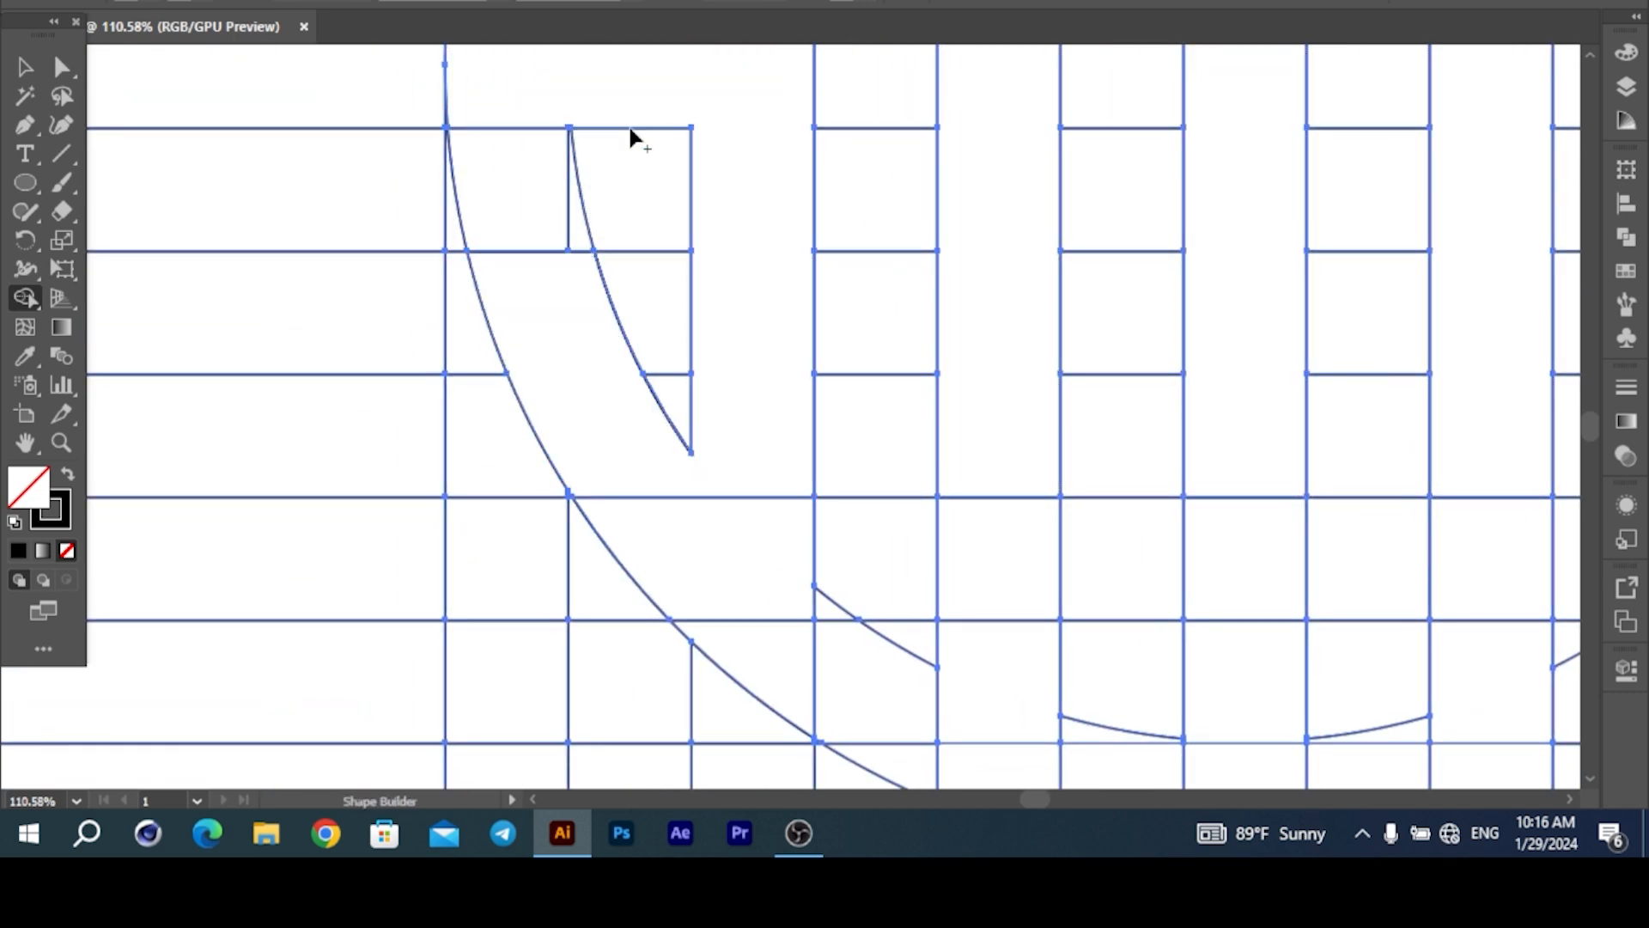
scroll(656, 485, up, 3)
scroll(788, 320, down, 3)
mouse_move(764, 460)
mouse_down()
mouse_move(802, 656)
mouse_move(799, 601)
mouse_up()
scroll(756, 441, down, 1)
scroll(756, 441, down, 3)
drag(823, 372, 823, 392)
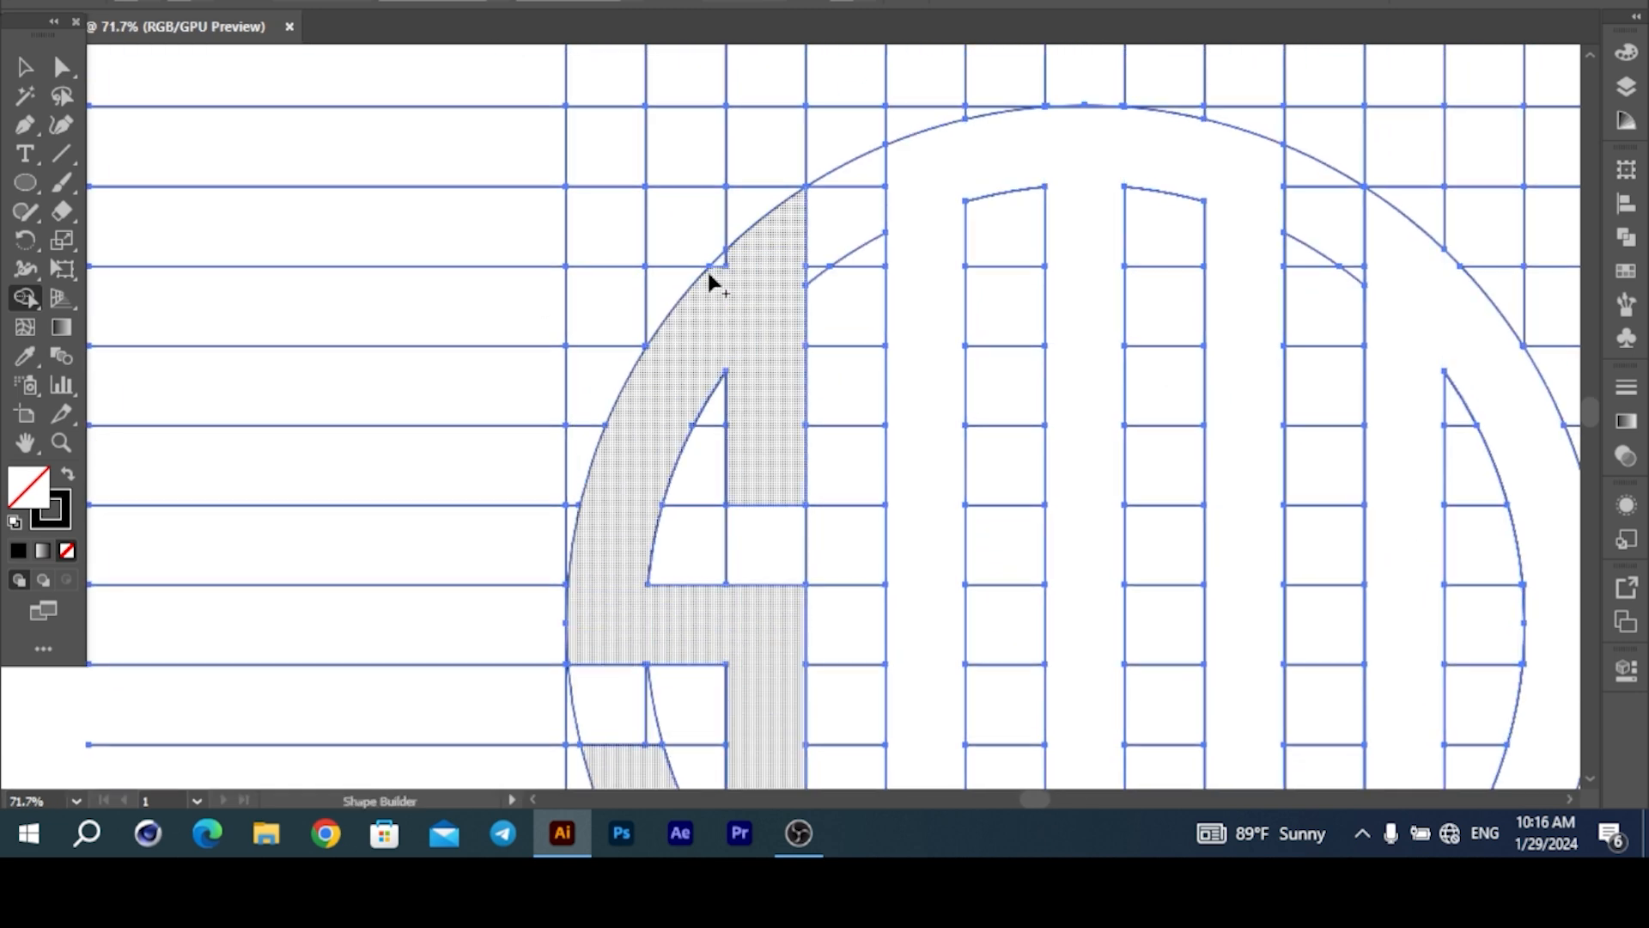
scroll(736, 292, up, 3)
drag(644, 405, 832, 65)
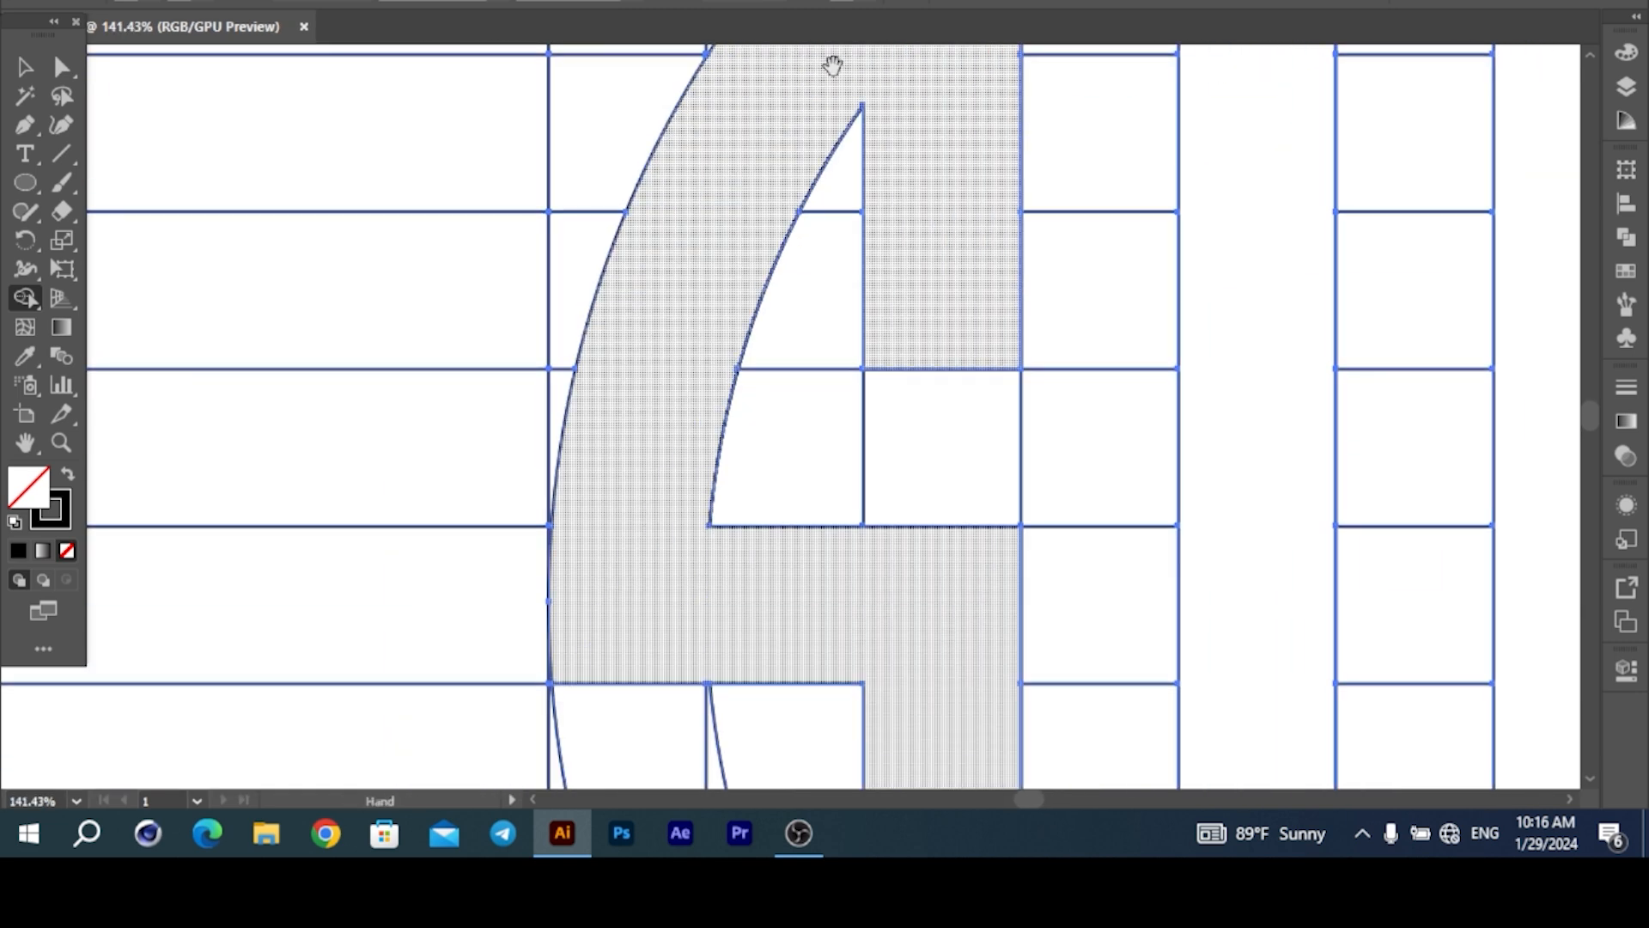
drag(658, 561, 773, 386)
scroll(1086, 324, up, 2)
scroll(979, 390, down, 5)
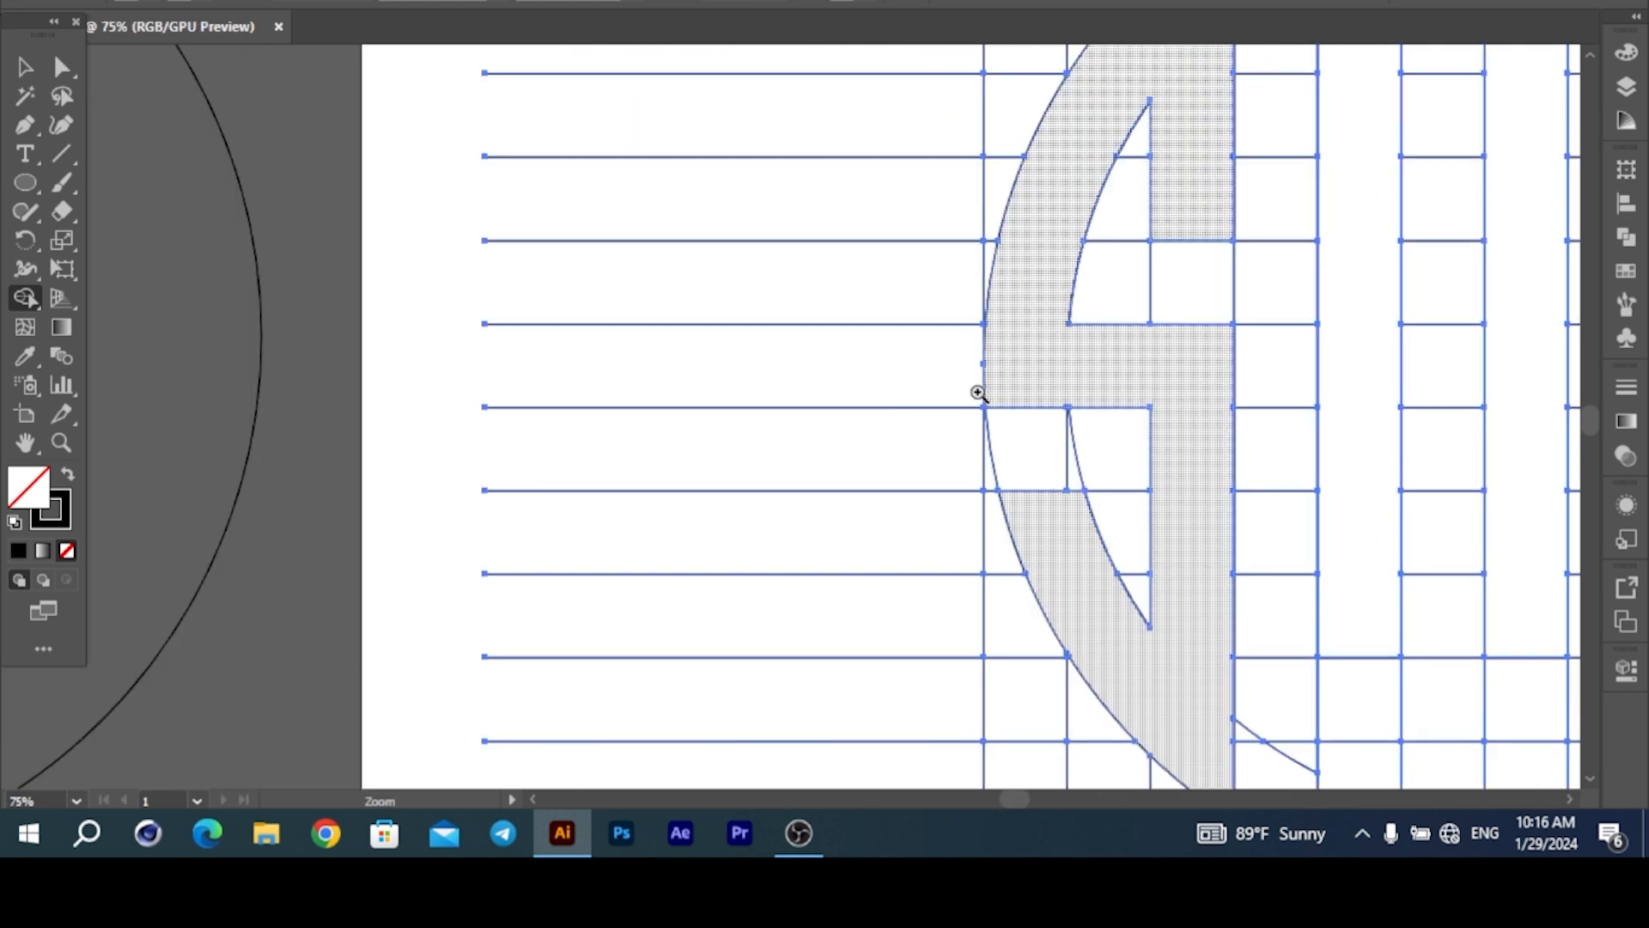
- Select all artwork, set the fill to black, and fill the S, M and D regions with Shape Builder
drag(1267, 334, 707, 369)
scroll(1023, 378, up, 2)
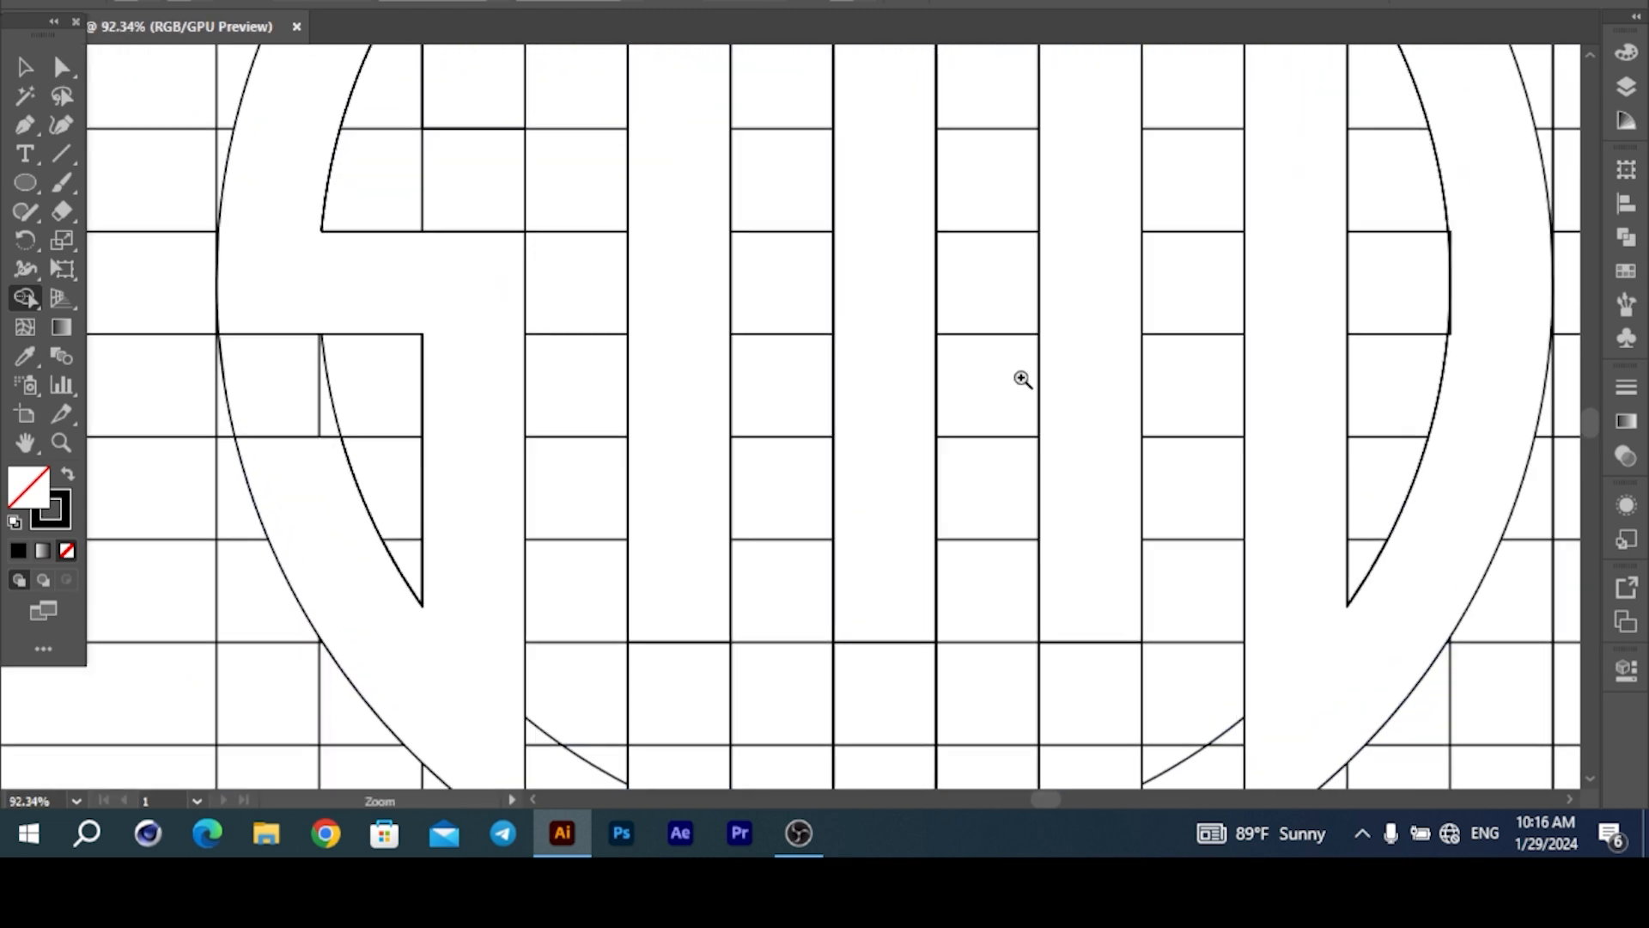
scroll(822, 416, down, 2)
scroll(943, 397, up, 2)
scroll(1034, 415, down, 3)
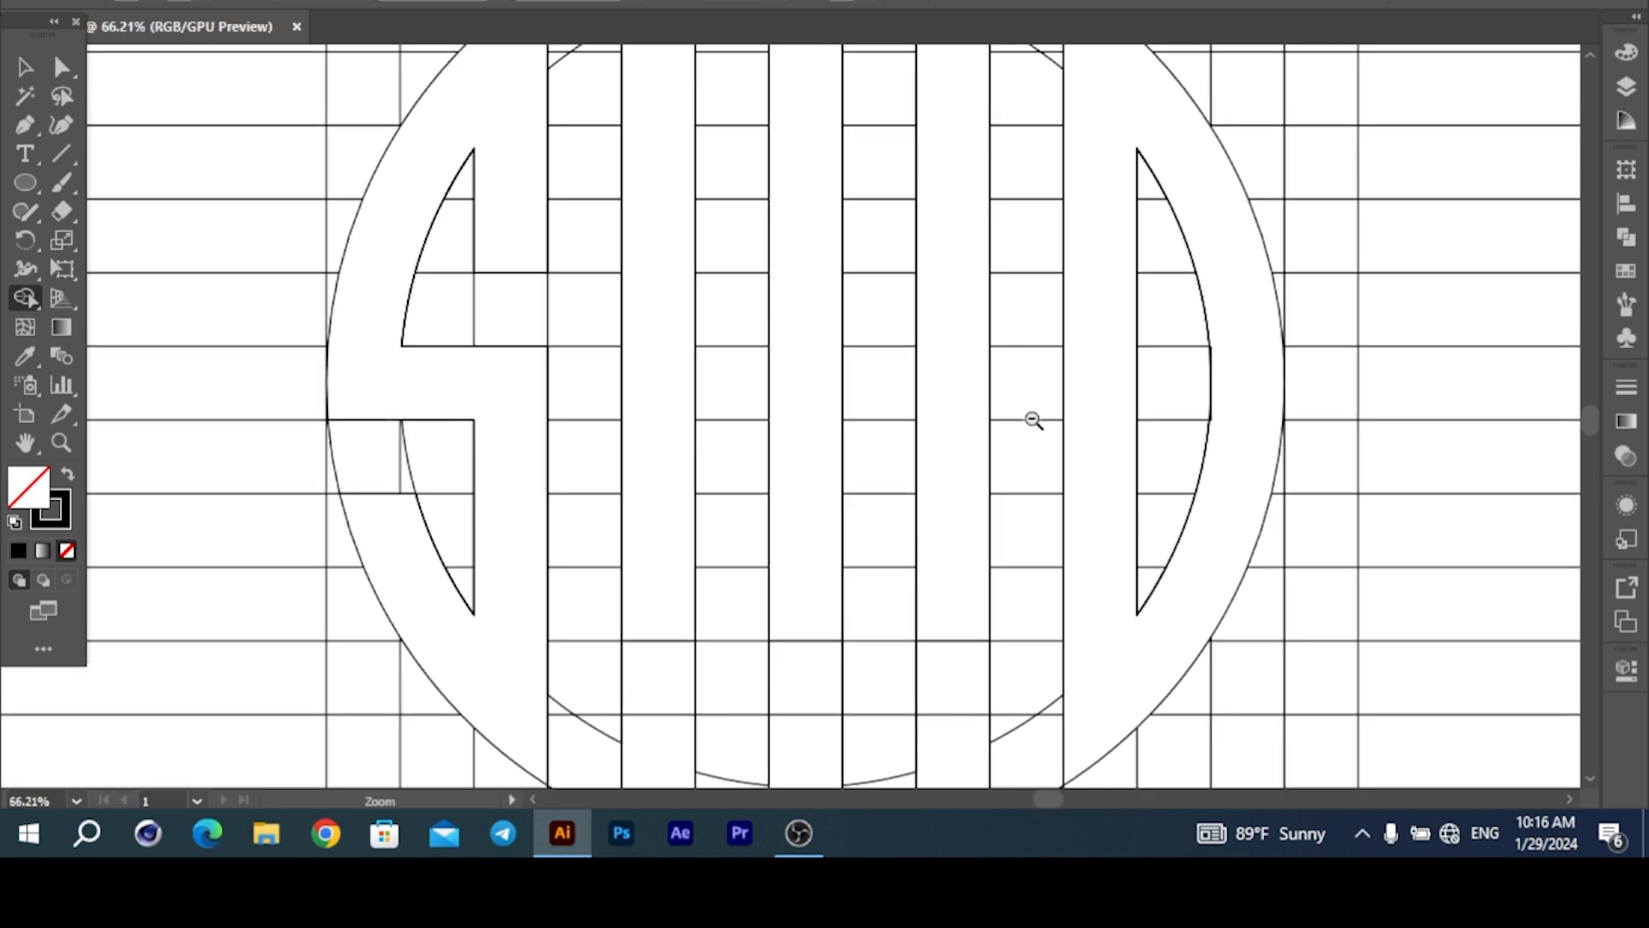
key(ctrl+a)
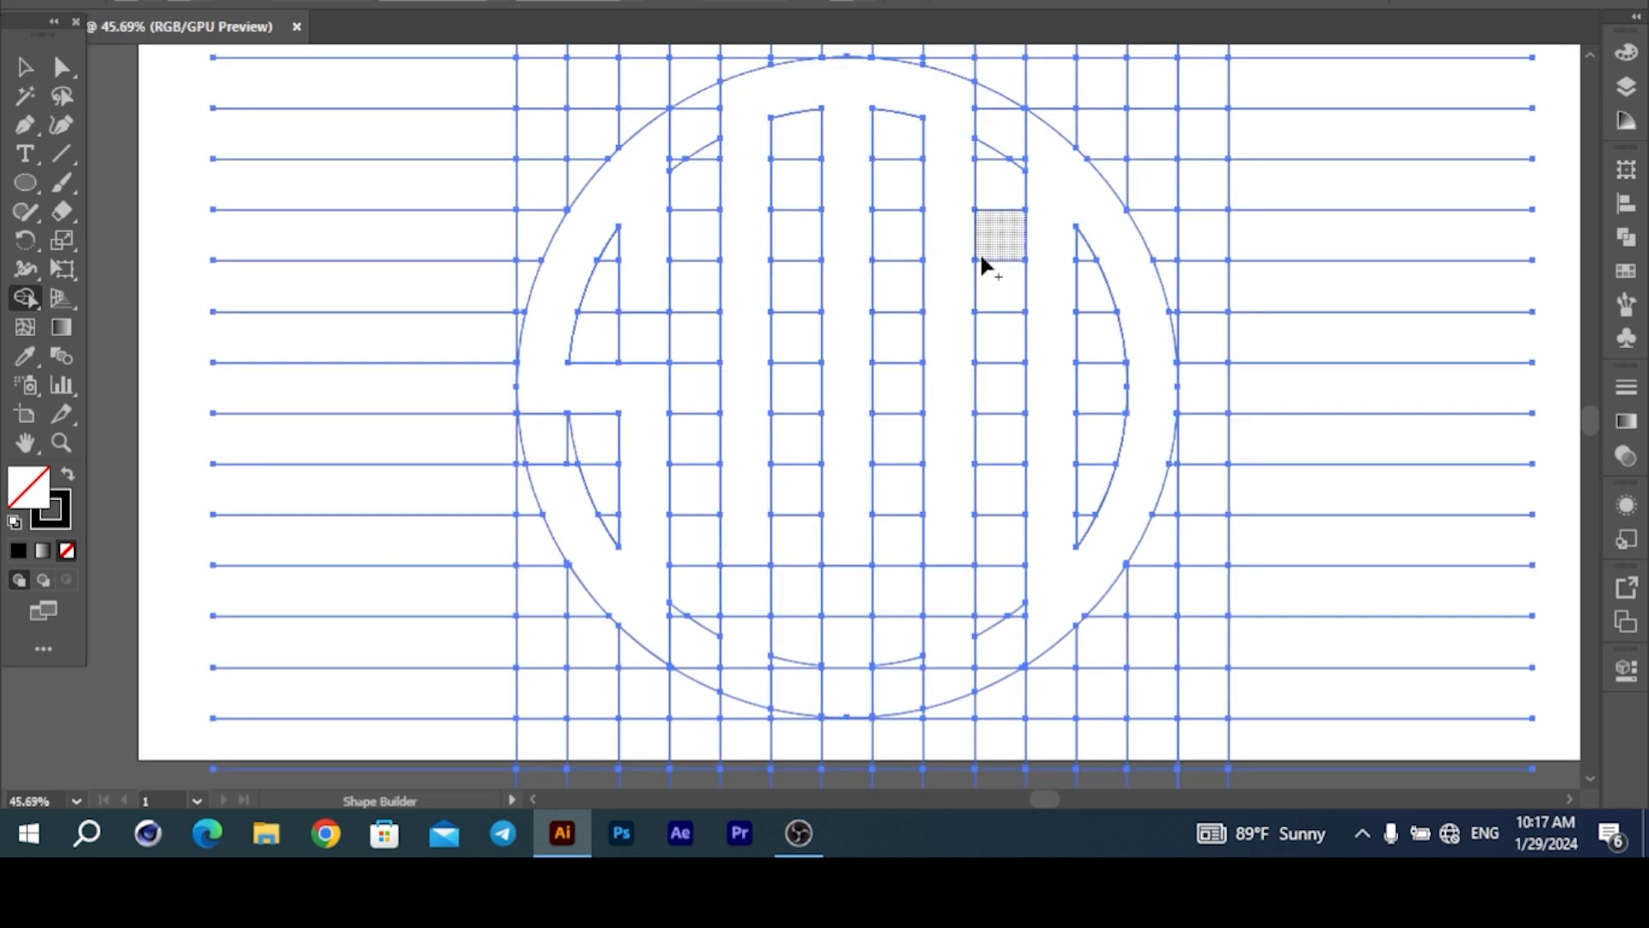
scroll(968, 400, down, 1)
scroll(968, 400, down, 1)
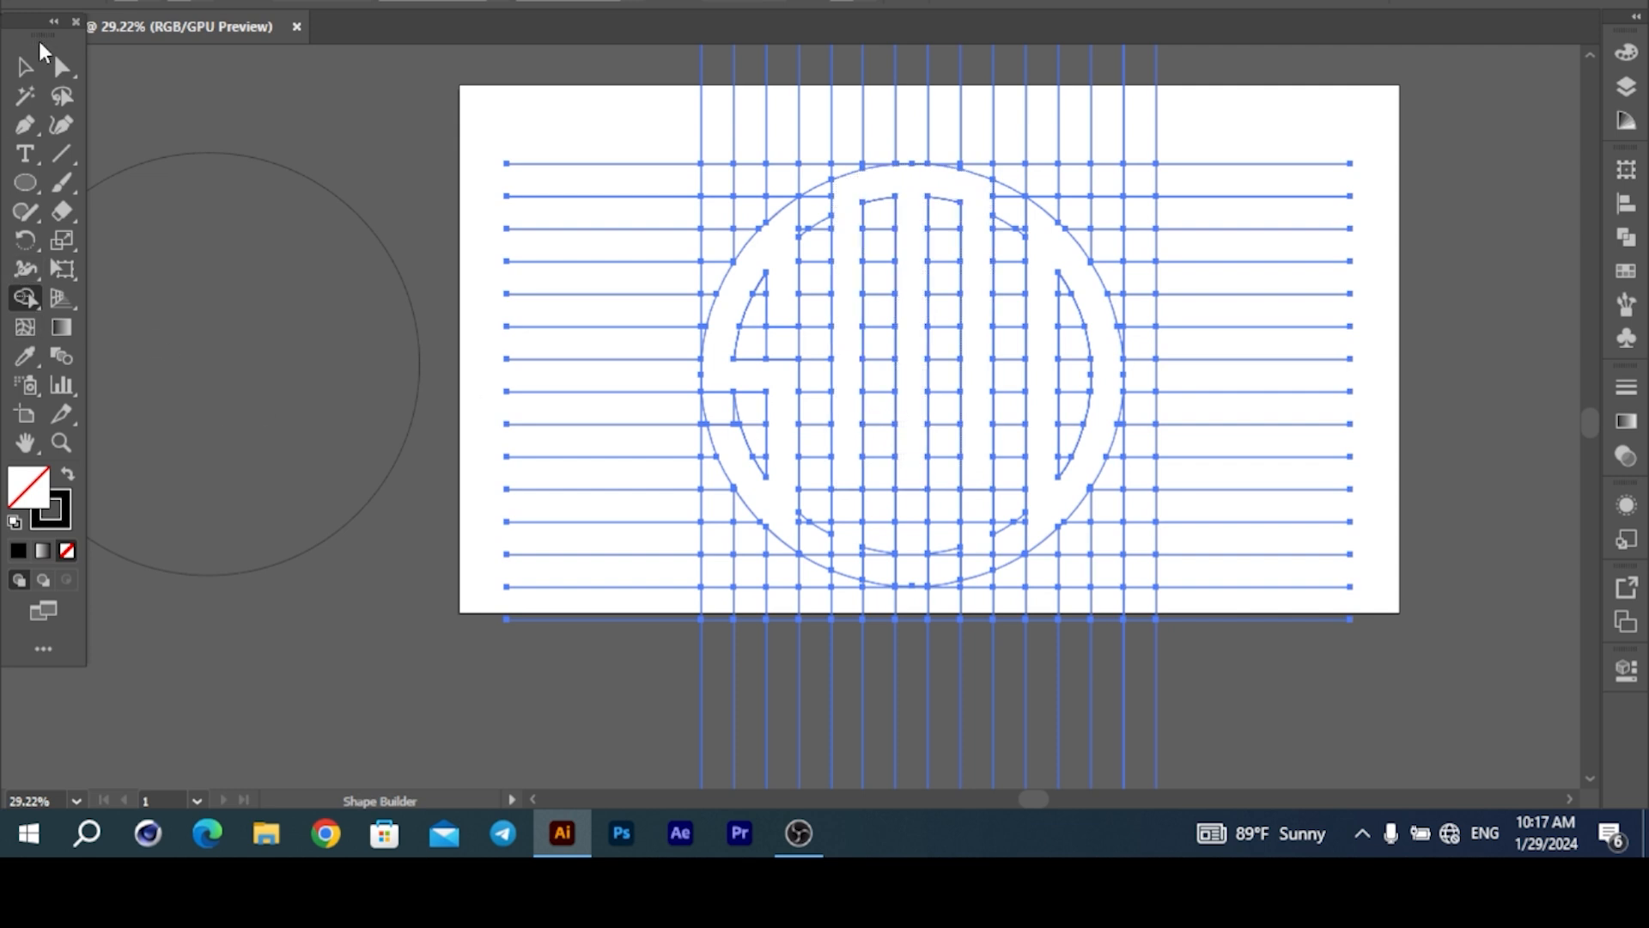
click(140, 2)
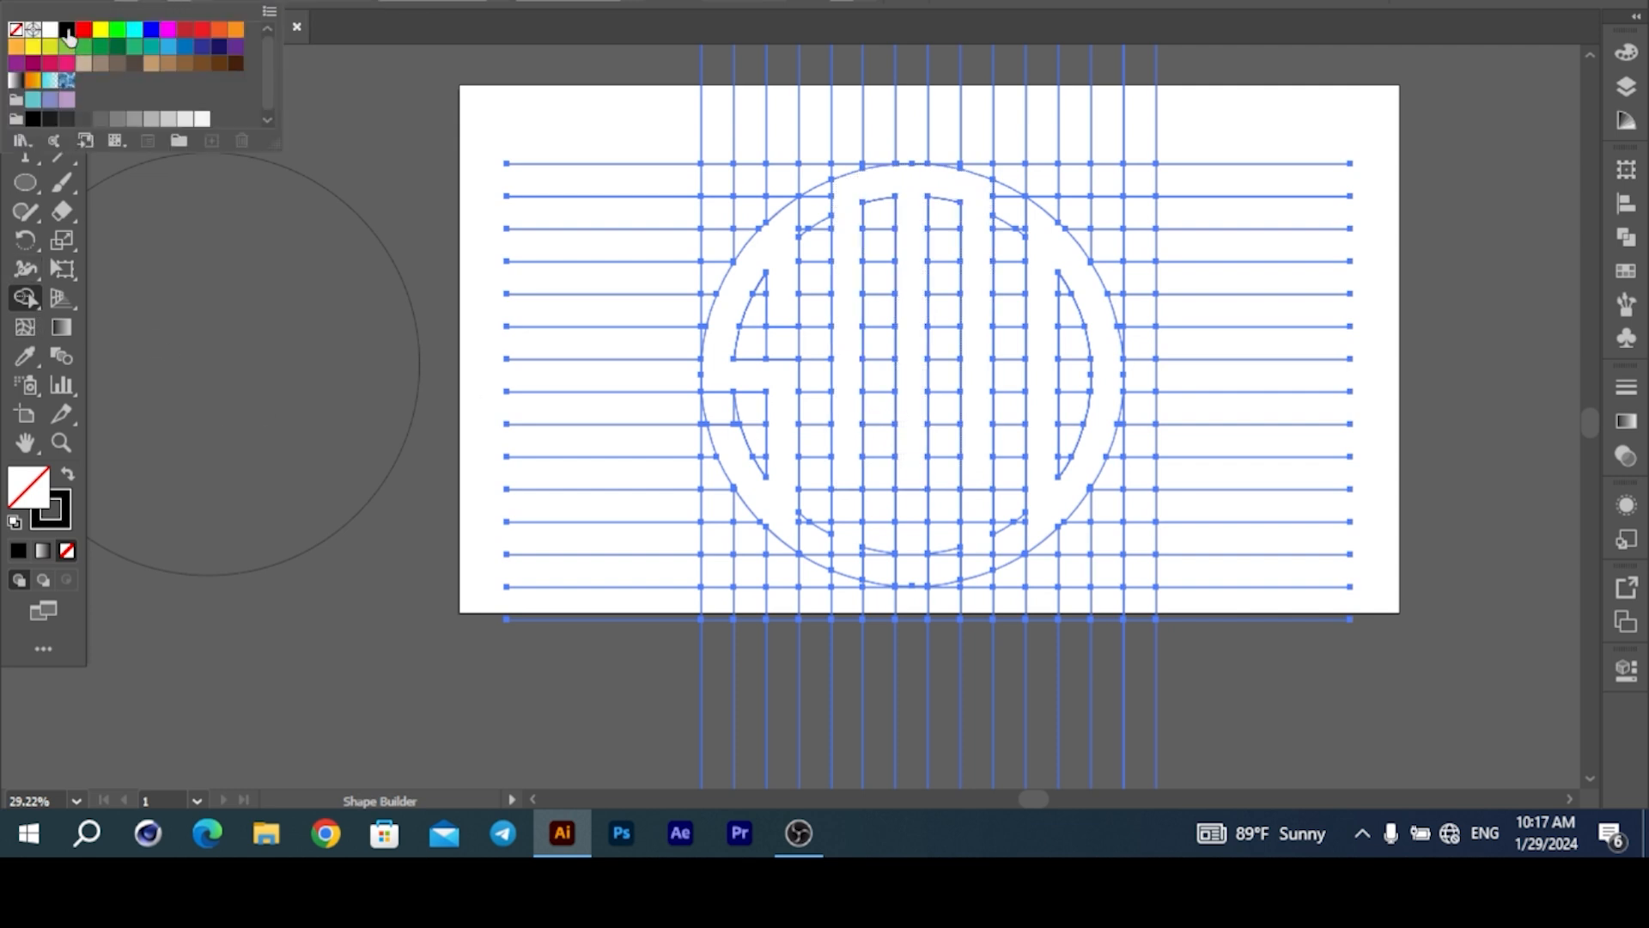
click(68, 31)
click(737, 371)
drag(846, 348, 987, 369)
click(1042, 423)
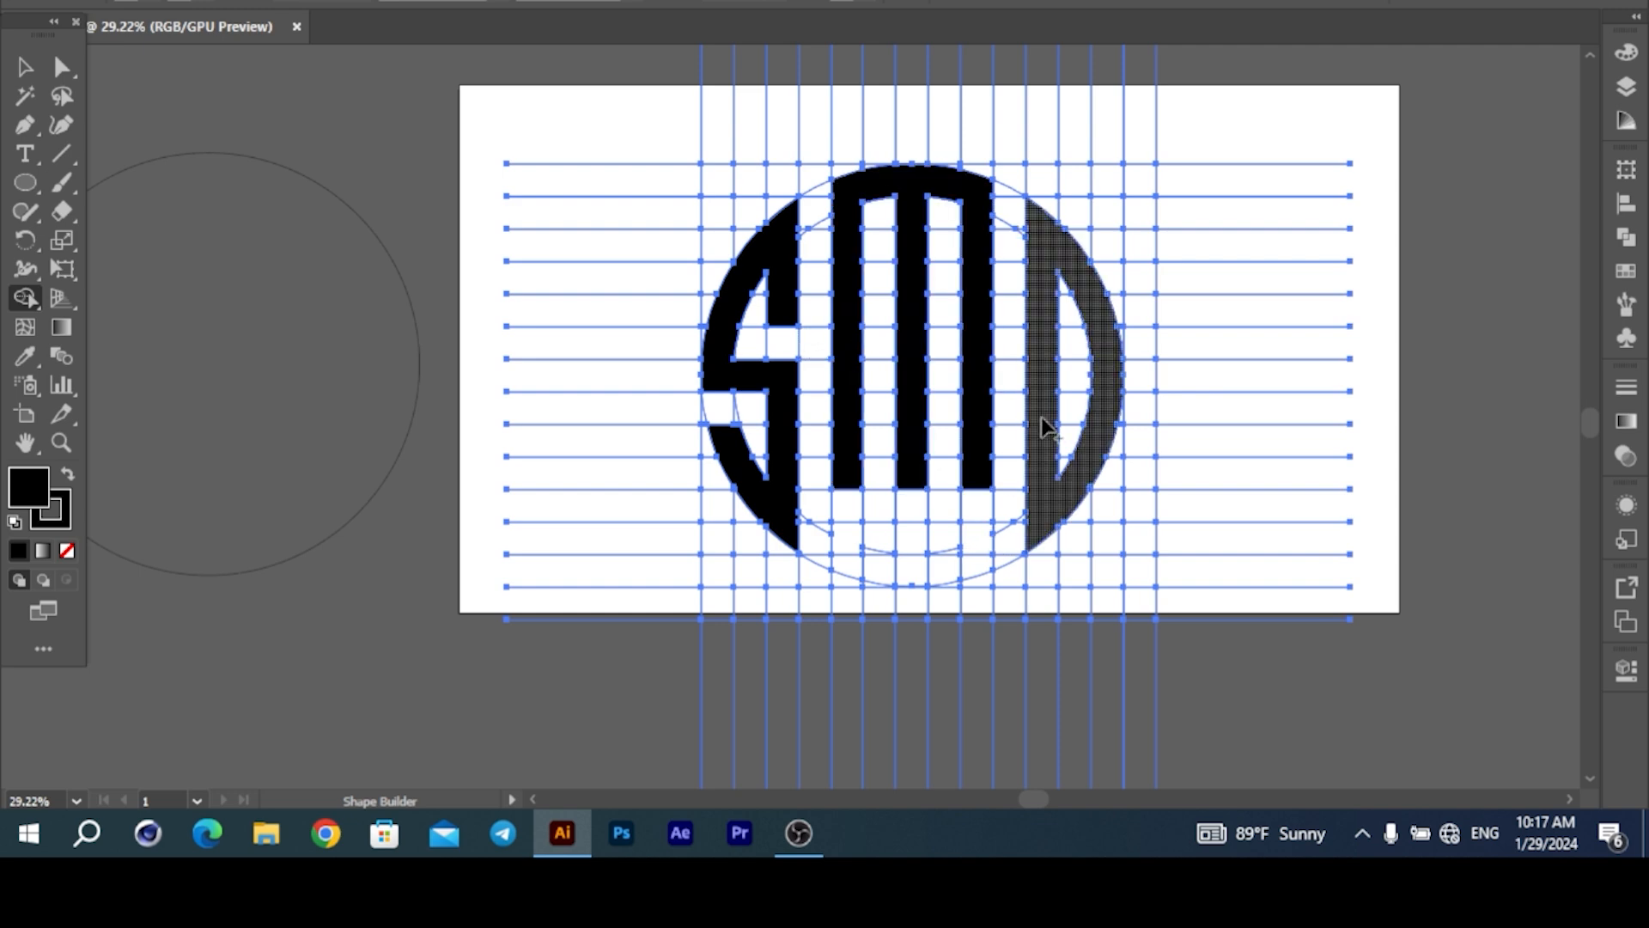
- Extend the M's three black stems down to the outer circle's lower edge with Shape Builder, then deselect everything
ctrl+click(1022, 438)
ctrl+click(1039, 435)
key(ctrl+a)
mouse_move(755, 515)
mouse_down()
mouse_move(755, 626)
mouse_move(772, 632)
mouse_up()
drag(858, 526, 857, 657)
drag(962, 490, 957, 628)
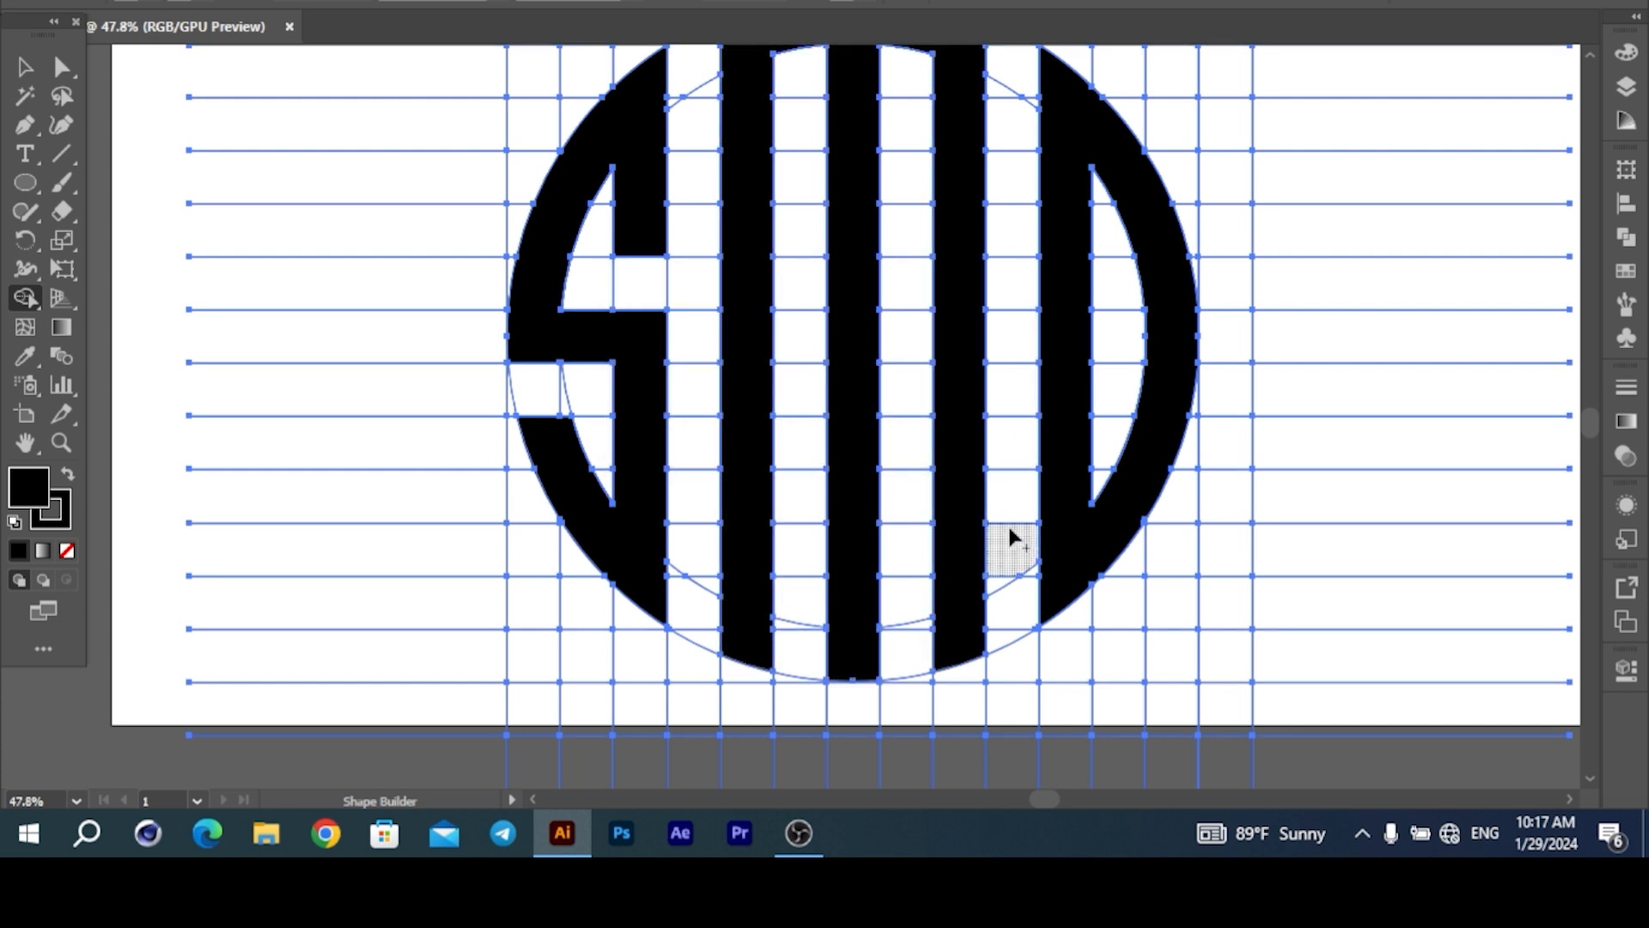
key(v)
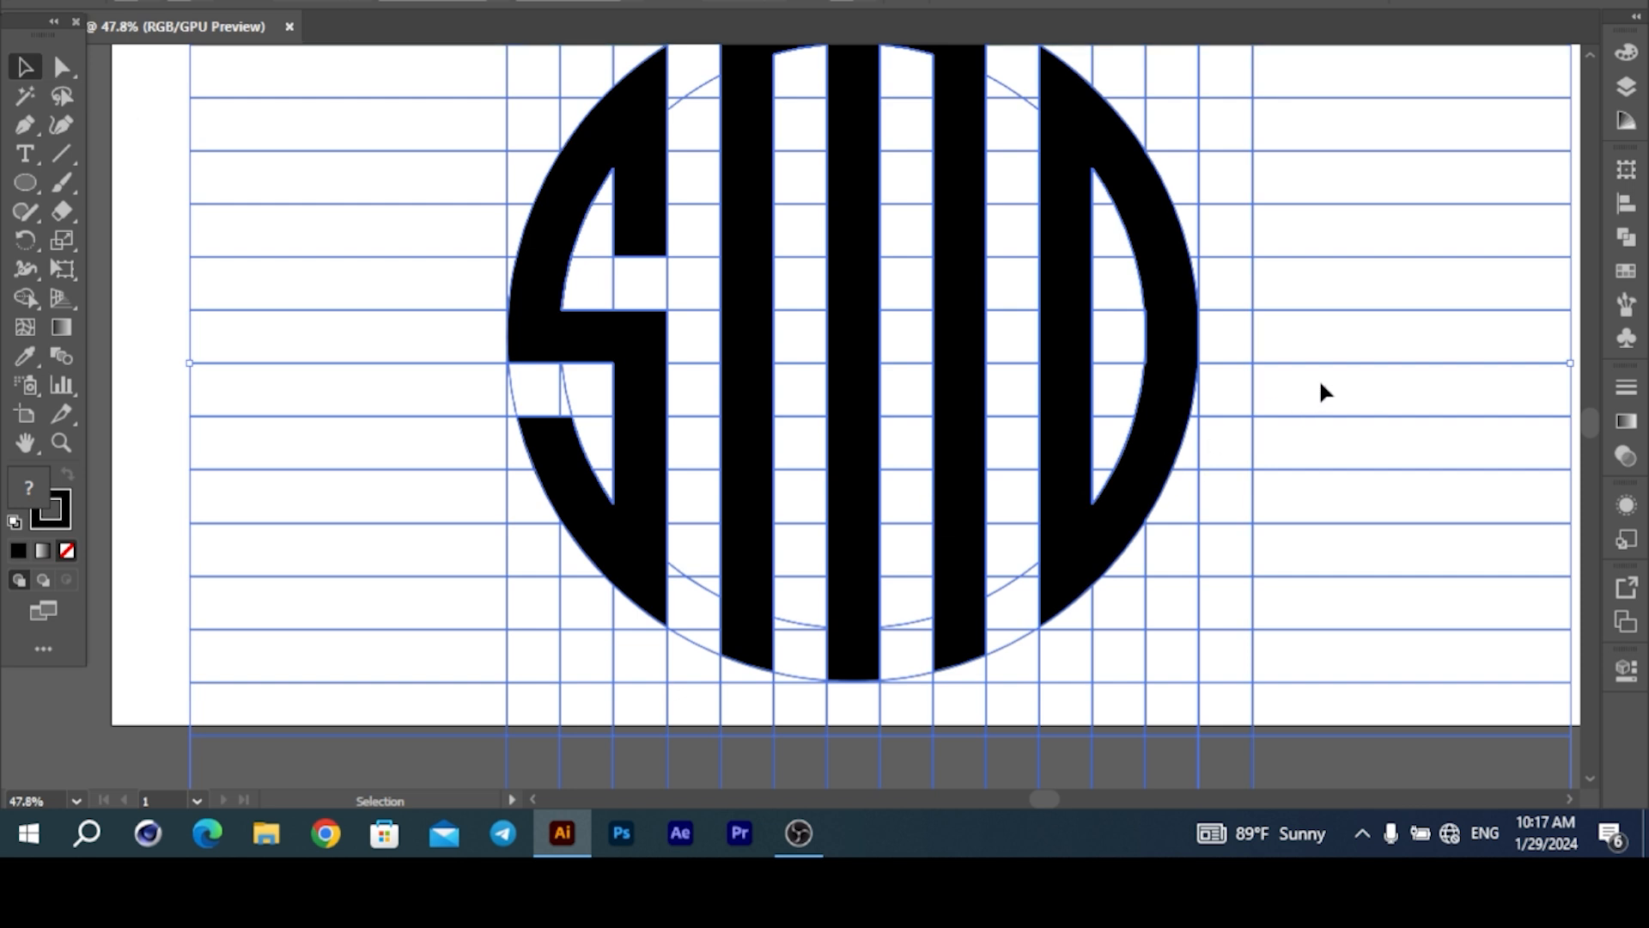
click(1320, 384)
scroll(1240, 383, down, 2)
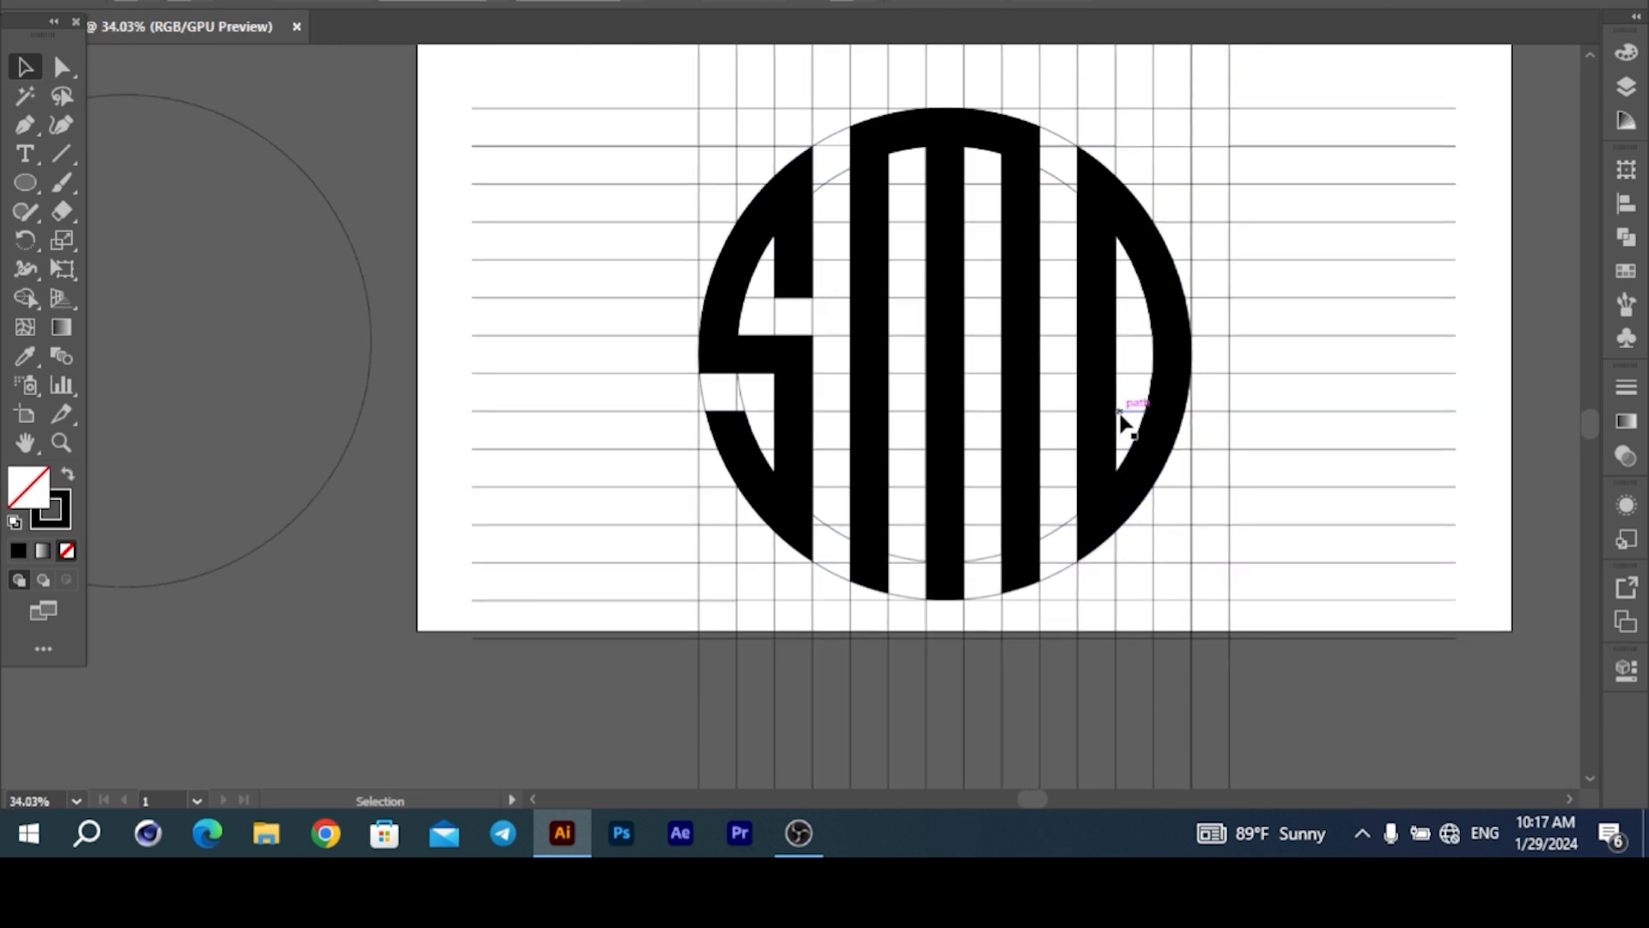
scroll(1116, 423, down, 1)
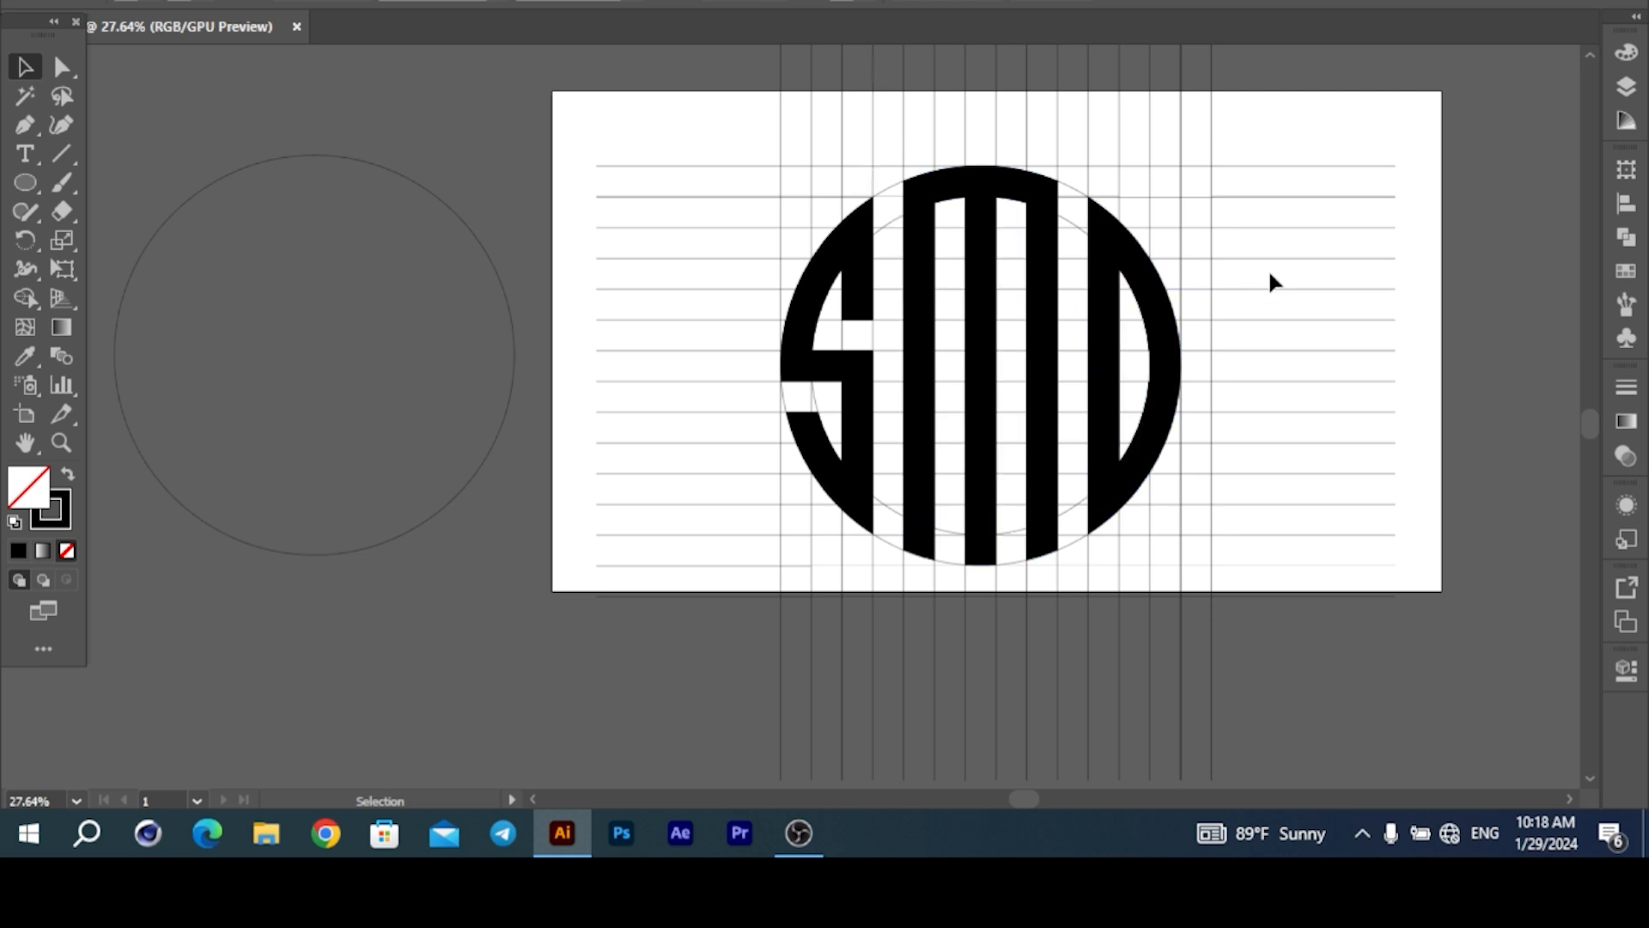
- Select the black S, M and D shapes together and move them off the artboard to its left
click(1104, 294)
shift+click(1013, 184)
shift+click(864, 243)
drag(863, 243, 249, 400)
- Delete the remaining grid lines and construction circle pieces from the artboard
scroll(890, 383, down, 2)
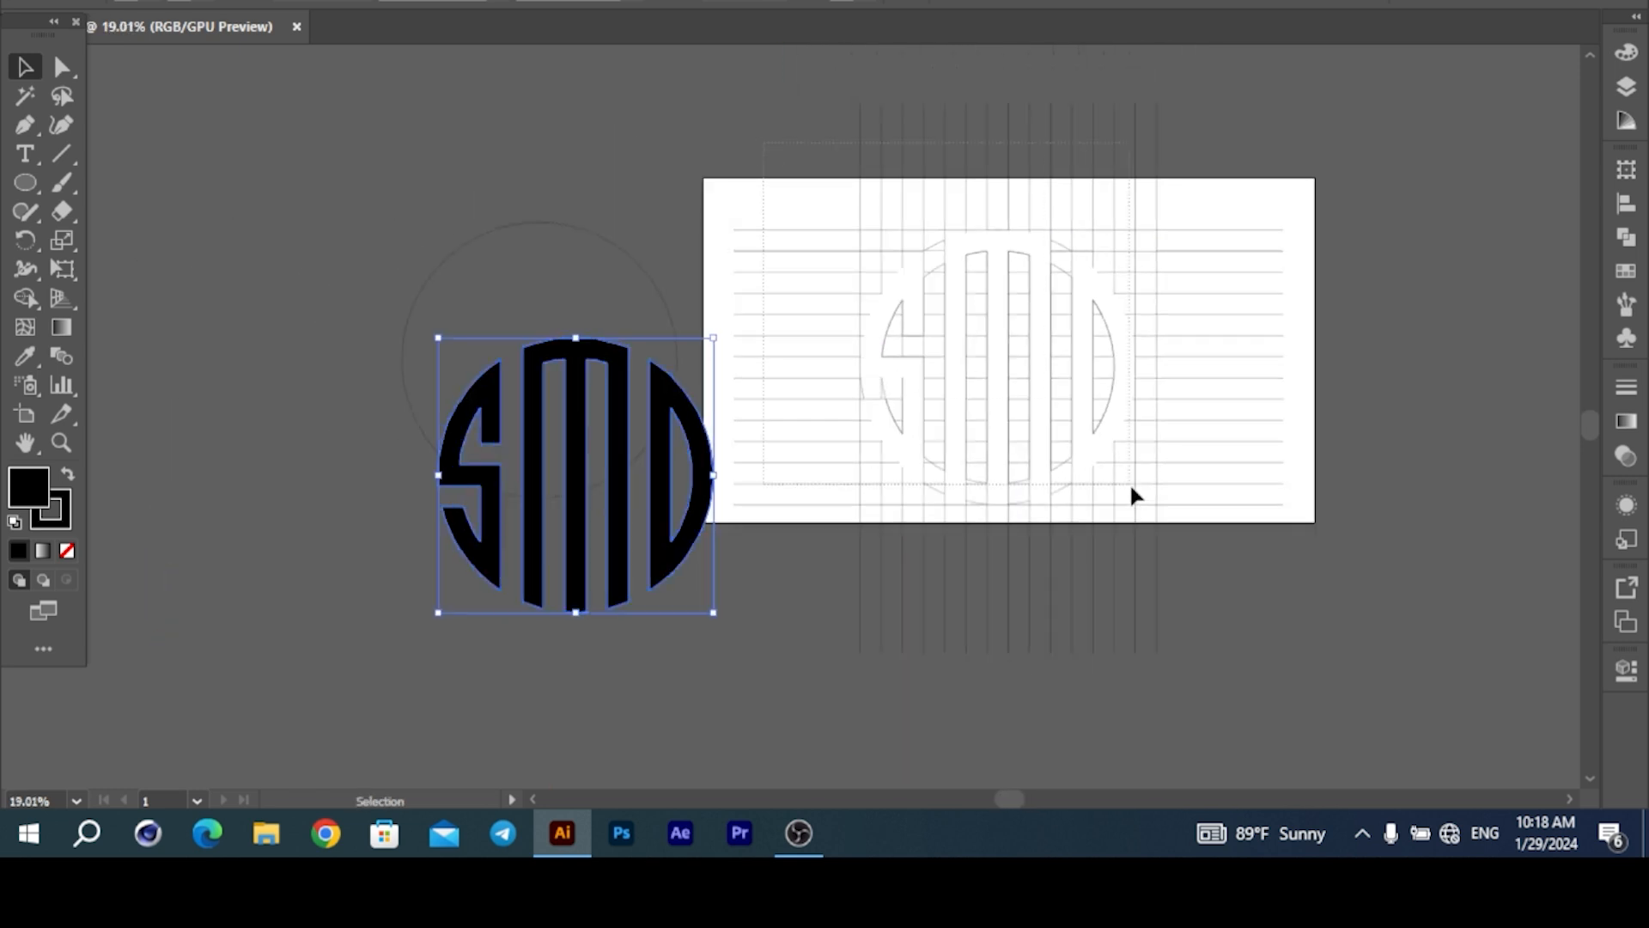
drag(1134, 493, 1234, 547)
key(Delete)
- Move the three black letters together back onto the artboard and center them horizontally
drag(874, 492, 1177, 413)
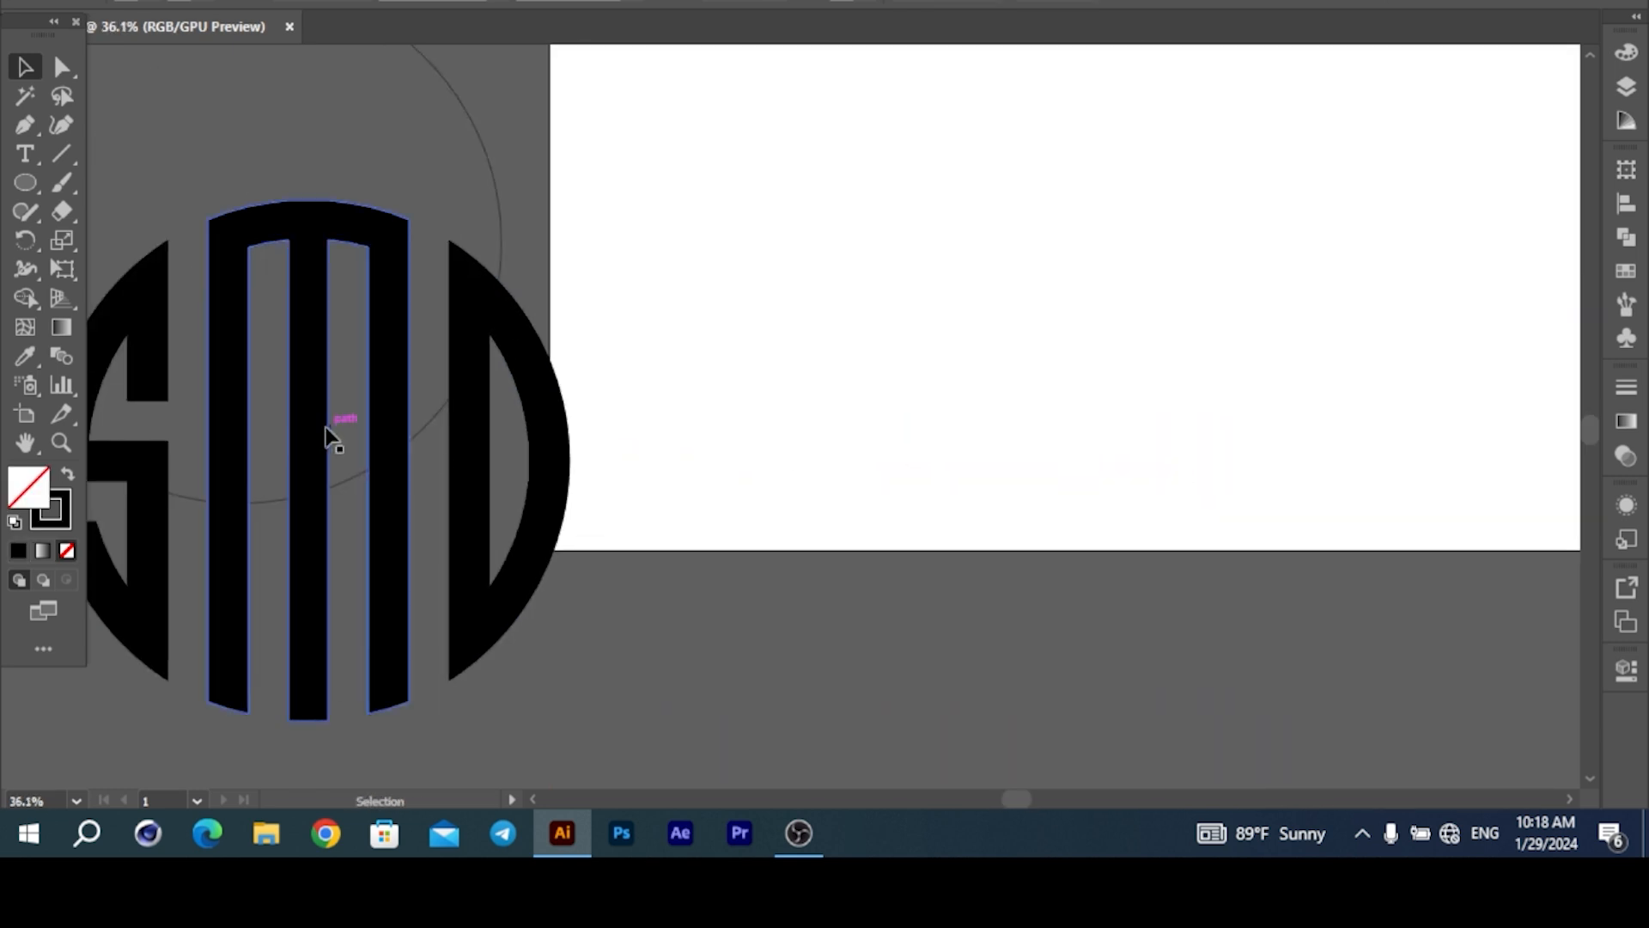
drag(656, 416, 184, 552)
click(312, 544)
drag(313, 545, 883, 379)
click(1041, 1)
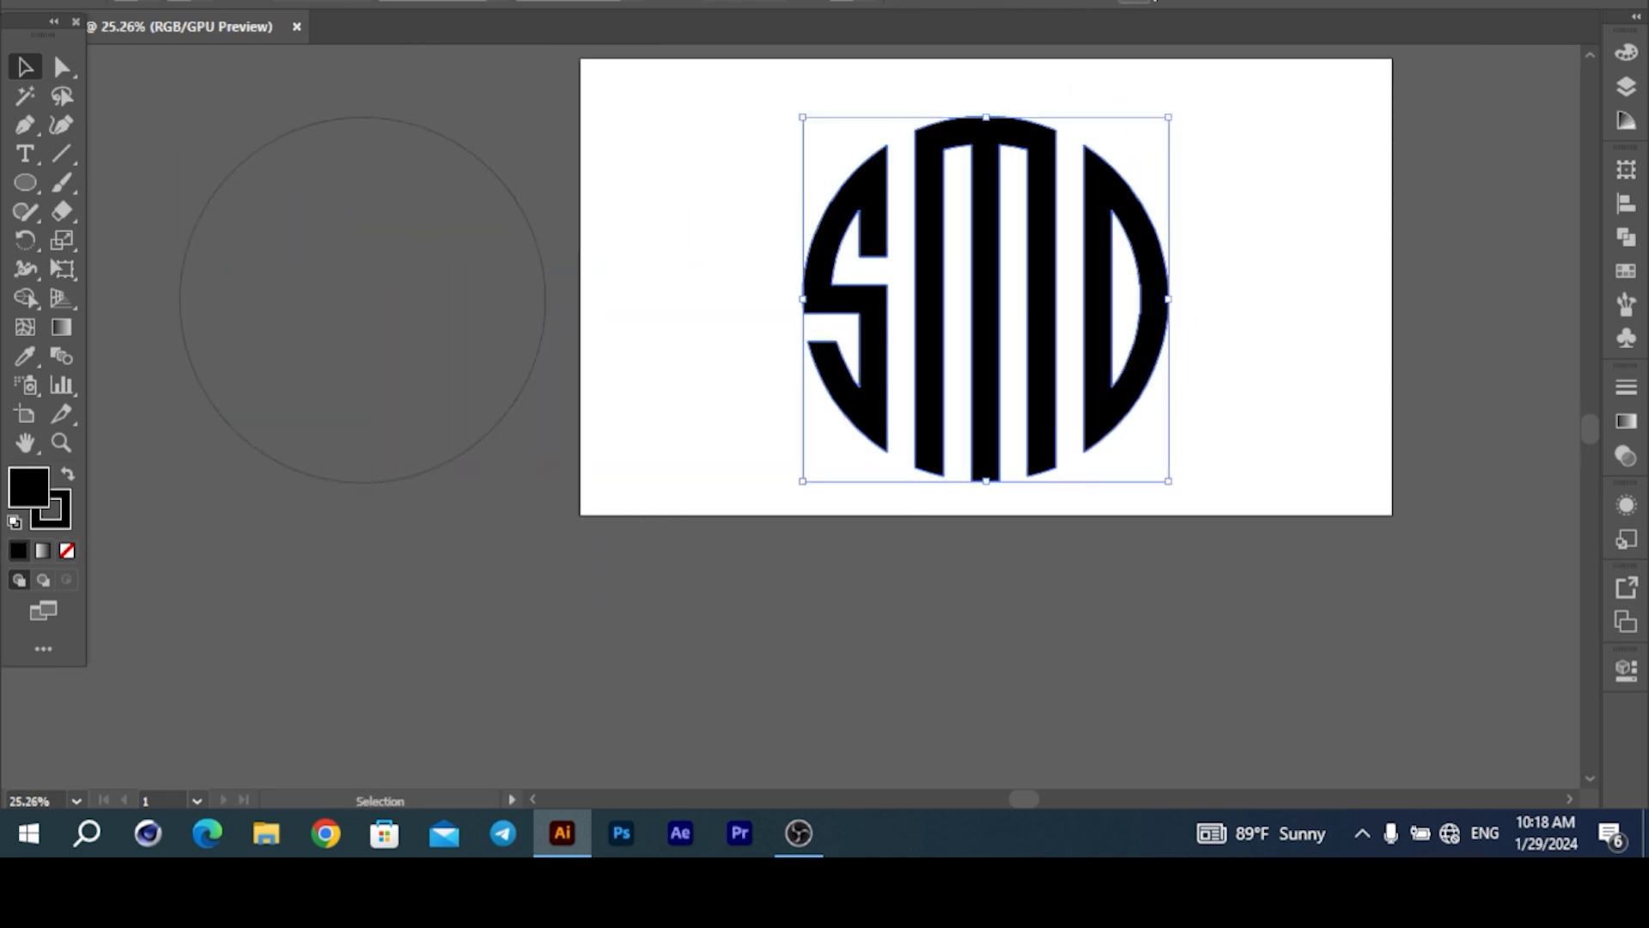
- Center the three letters vertically on the artboard and align the spare thin circle to the artboard's center over them
click(1127, 1)
click(545, 250)
click(1041, 2)
click(1142, 1)
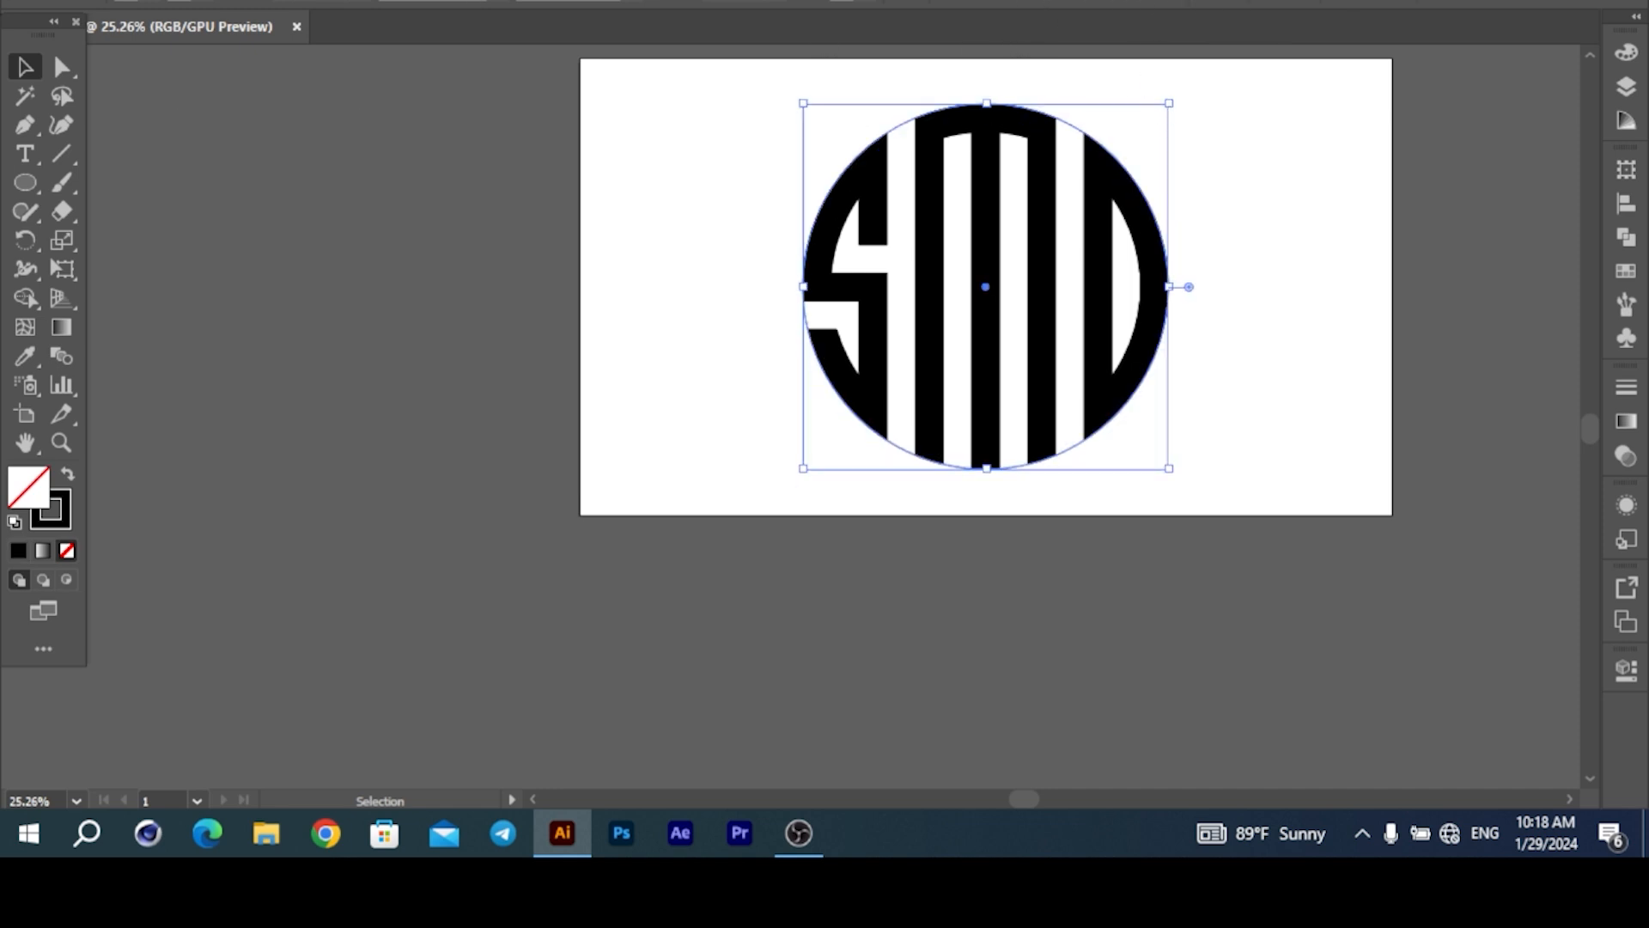
- Thicken the black stroke of the circle around the letters
click(284, 1)
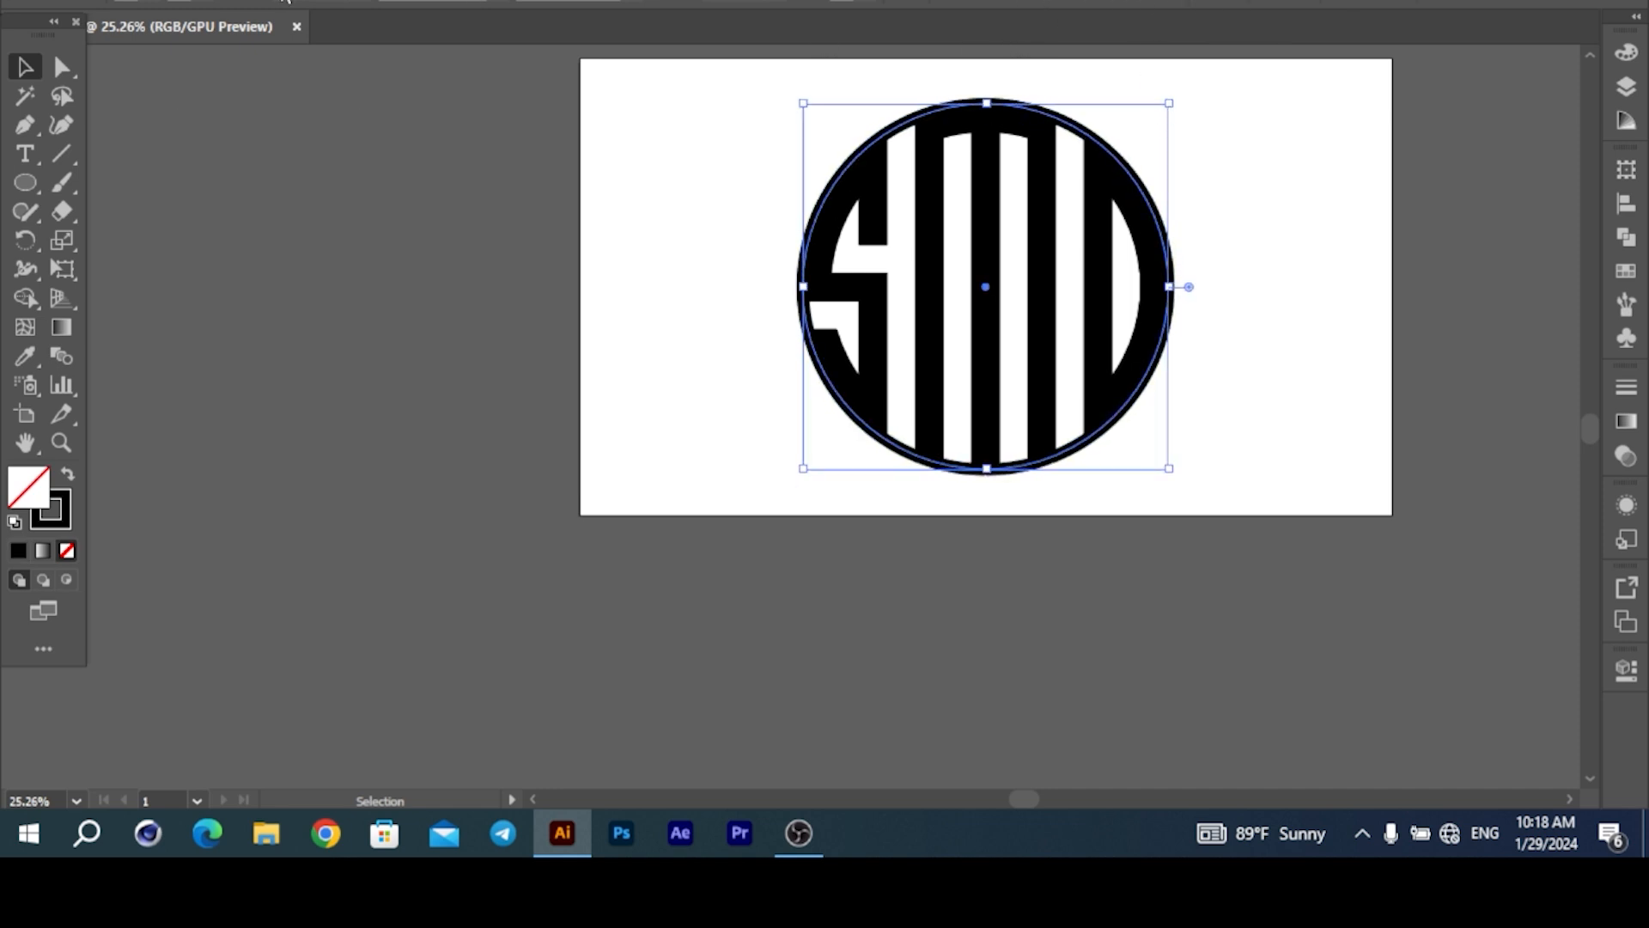
click(285, 0)
click(285, 0)
click(285, 1)
click(284, 1)
click(284, 1)
click(284, 1)
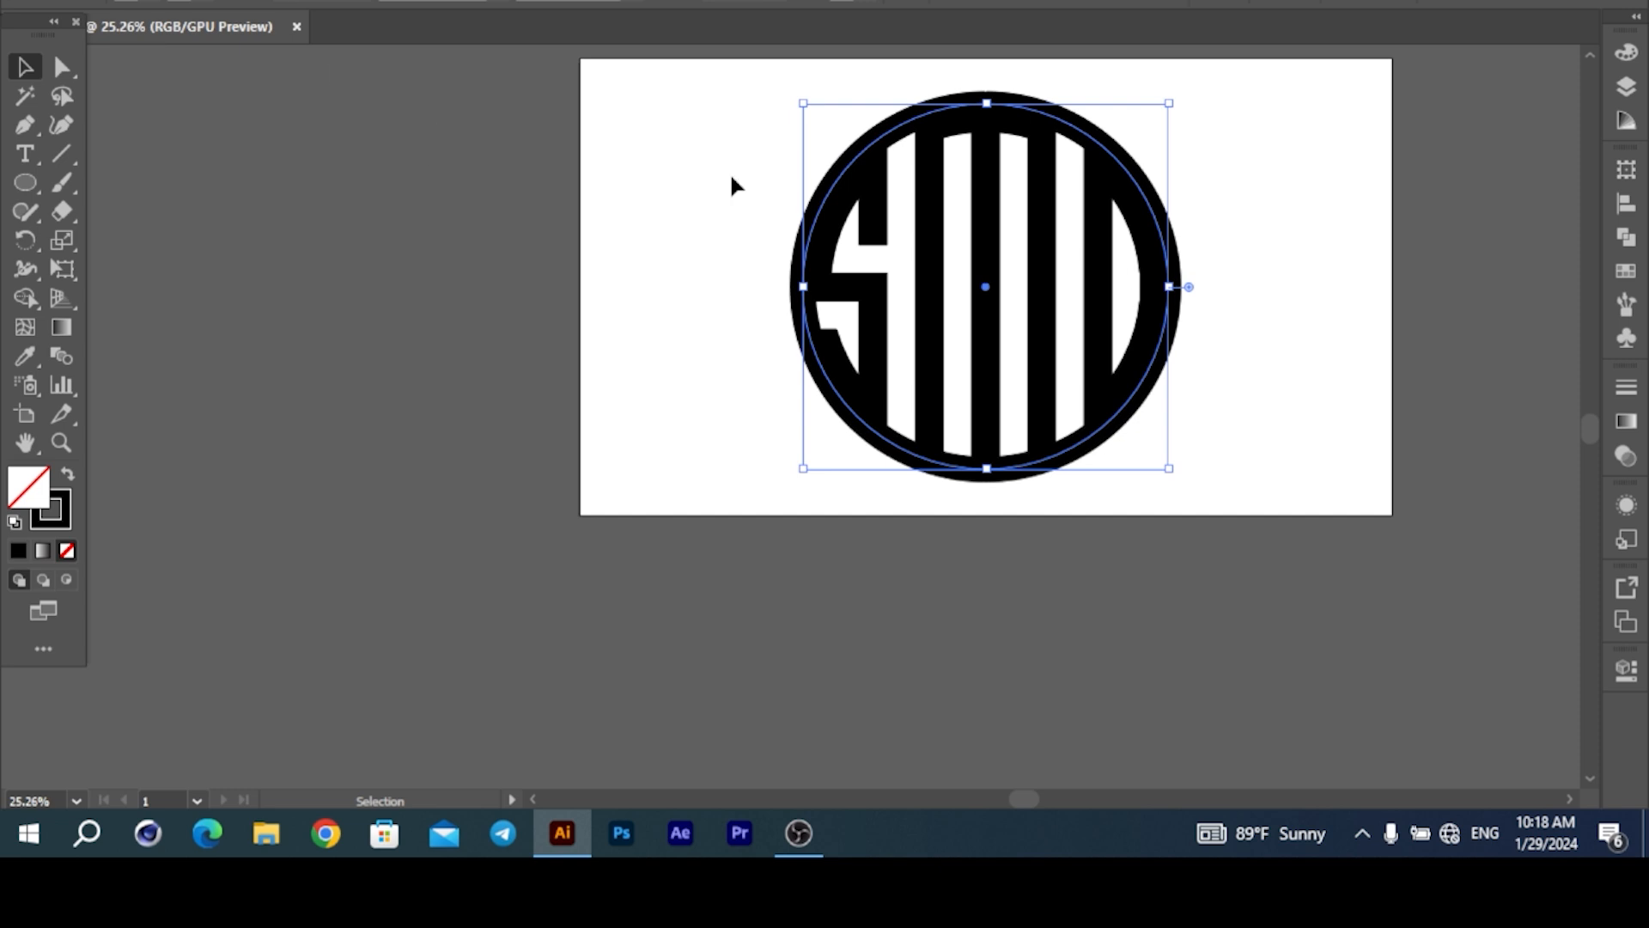
- Enlarge the thick circle from its center until an even white gap separates it from the letters, then deselect it
scroll(1168, 305, up, 1)
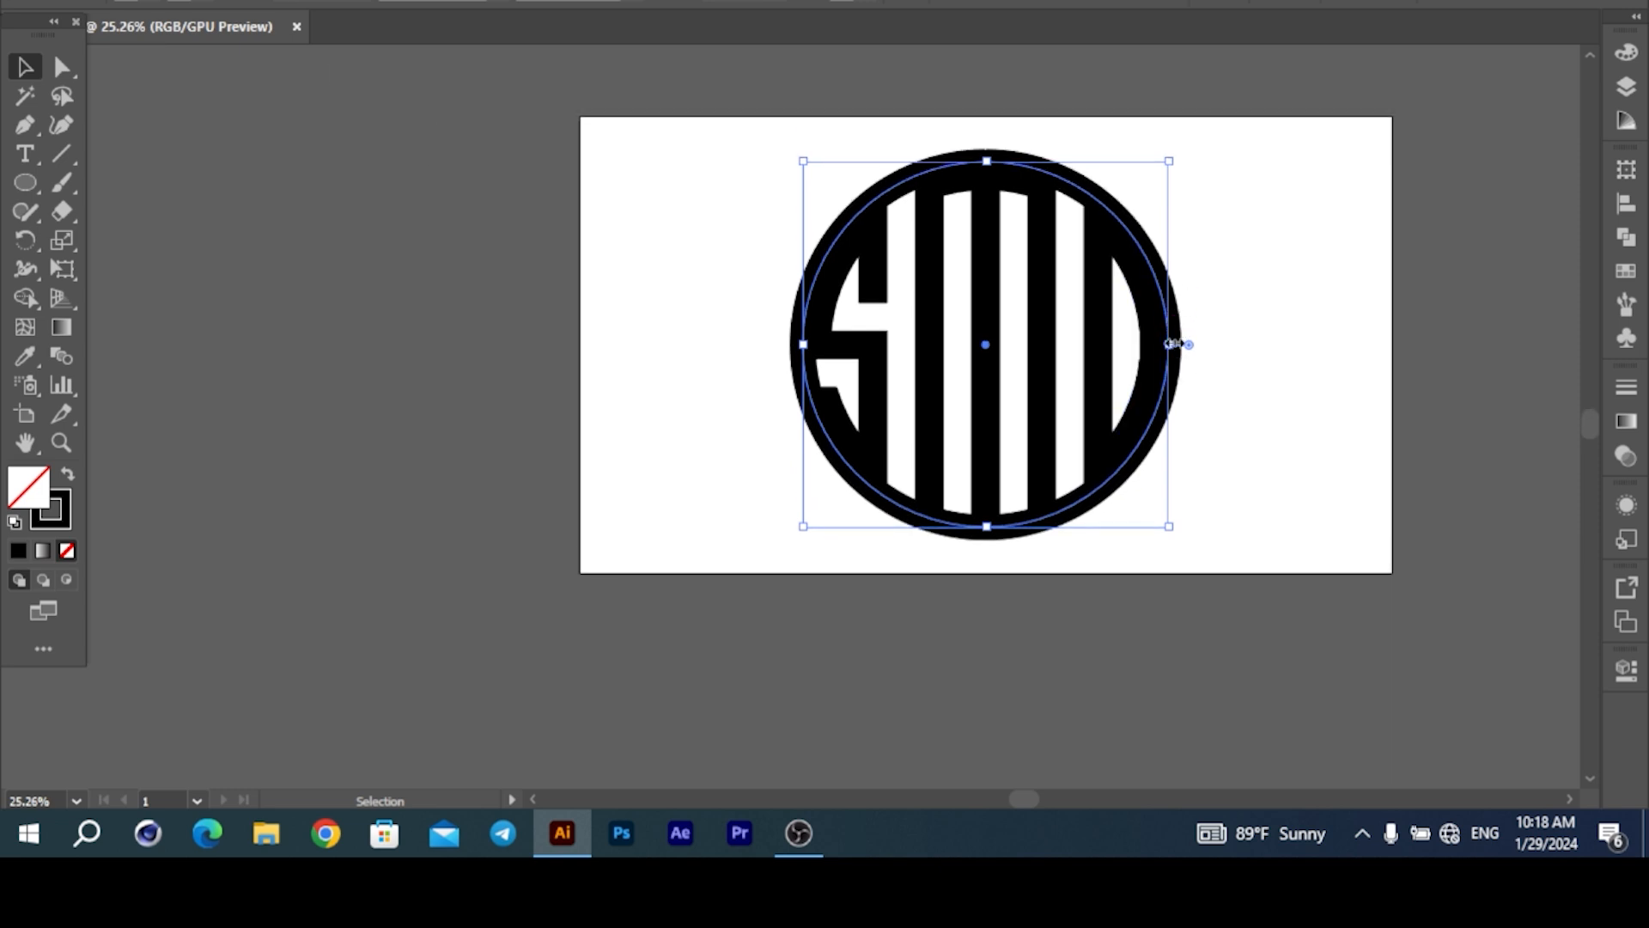
drag(1170, 343, 1206, 344)
click(1286, 301)
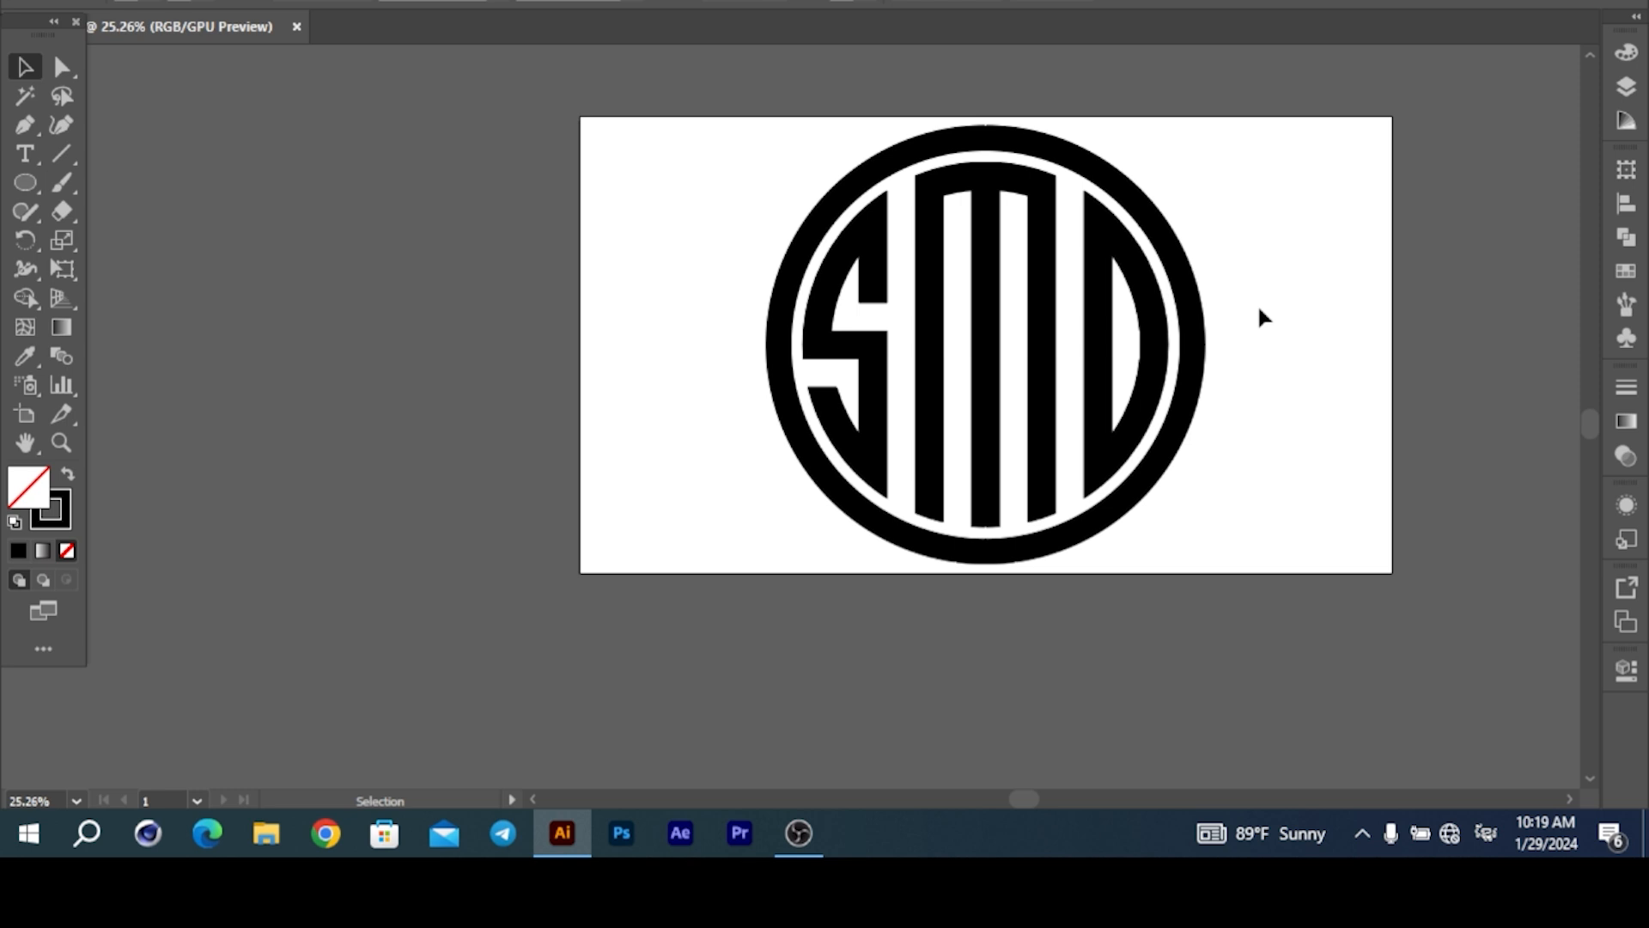
- Remove the fill from the S, M and D, and inspect the outline of the D's inner curve up close
click(931, 386)
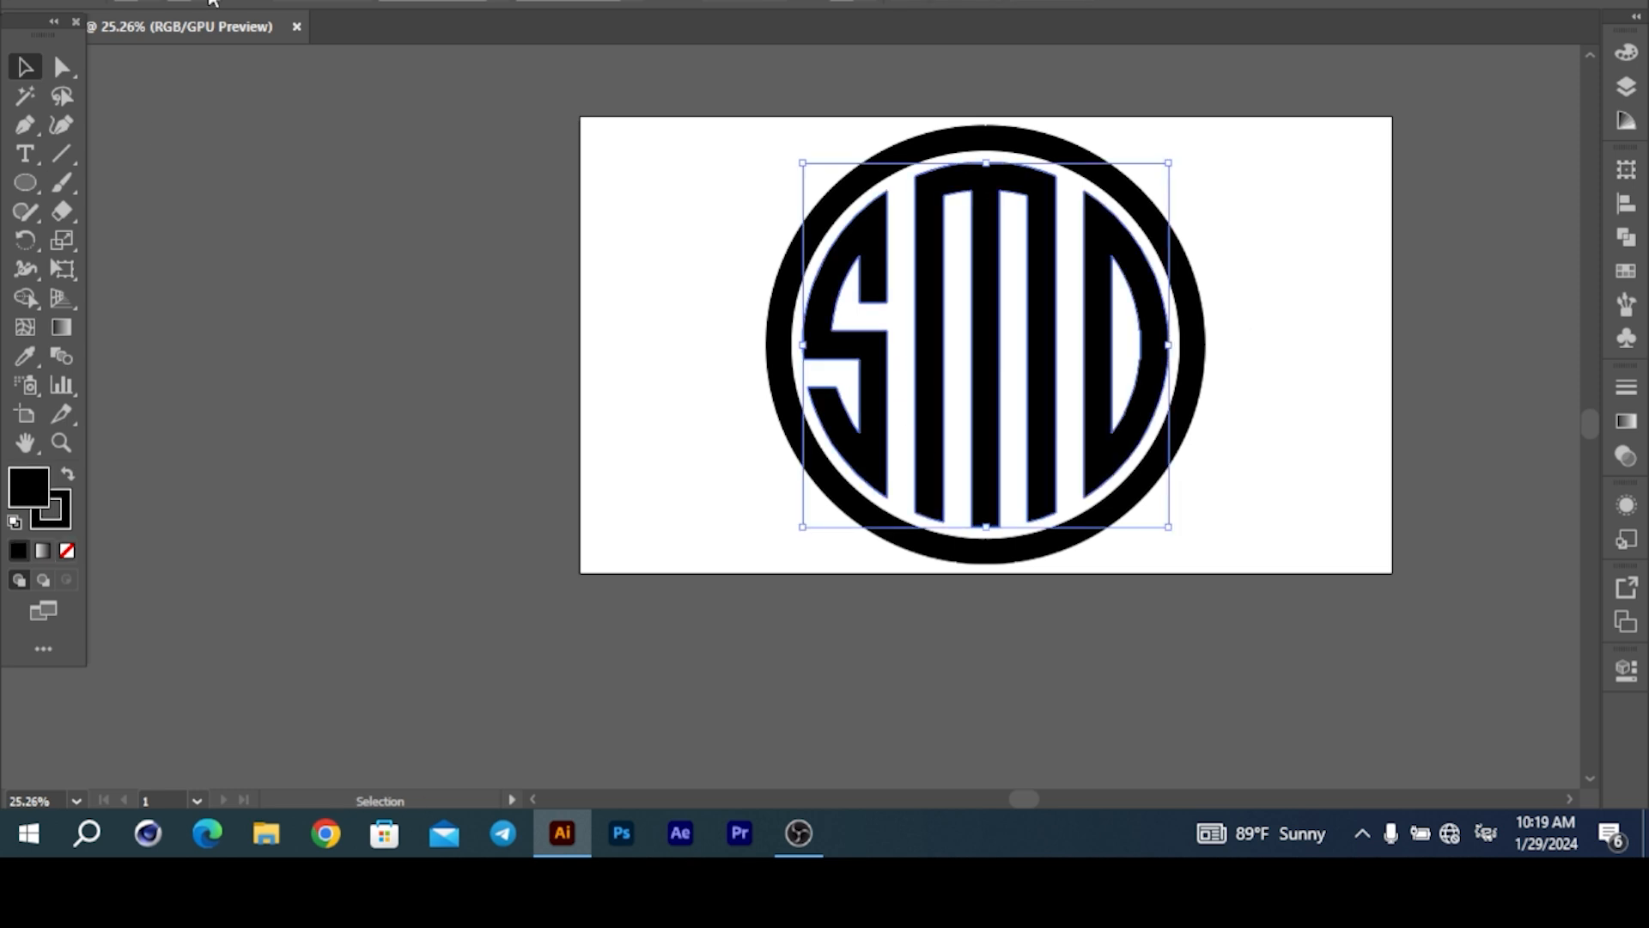
click(151, 4)
click(16, 26)
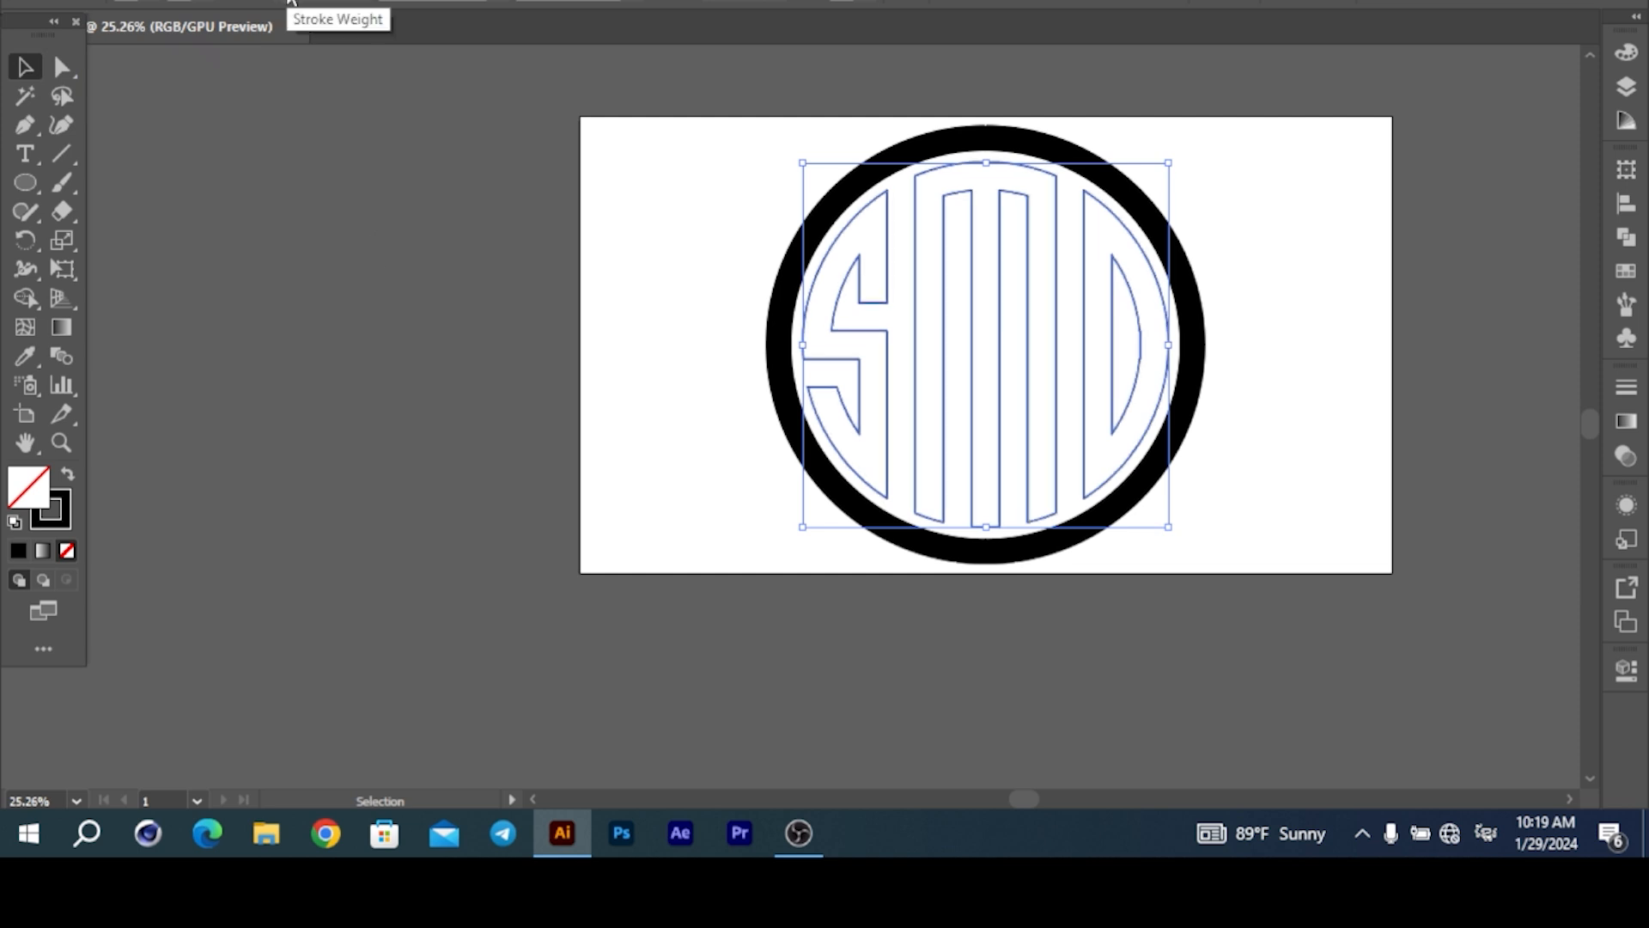
click(440, 174)
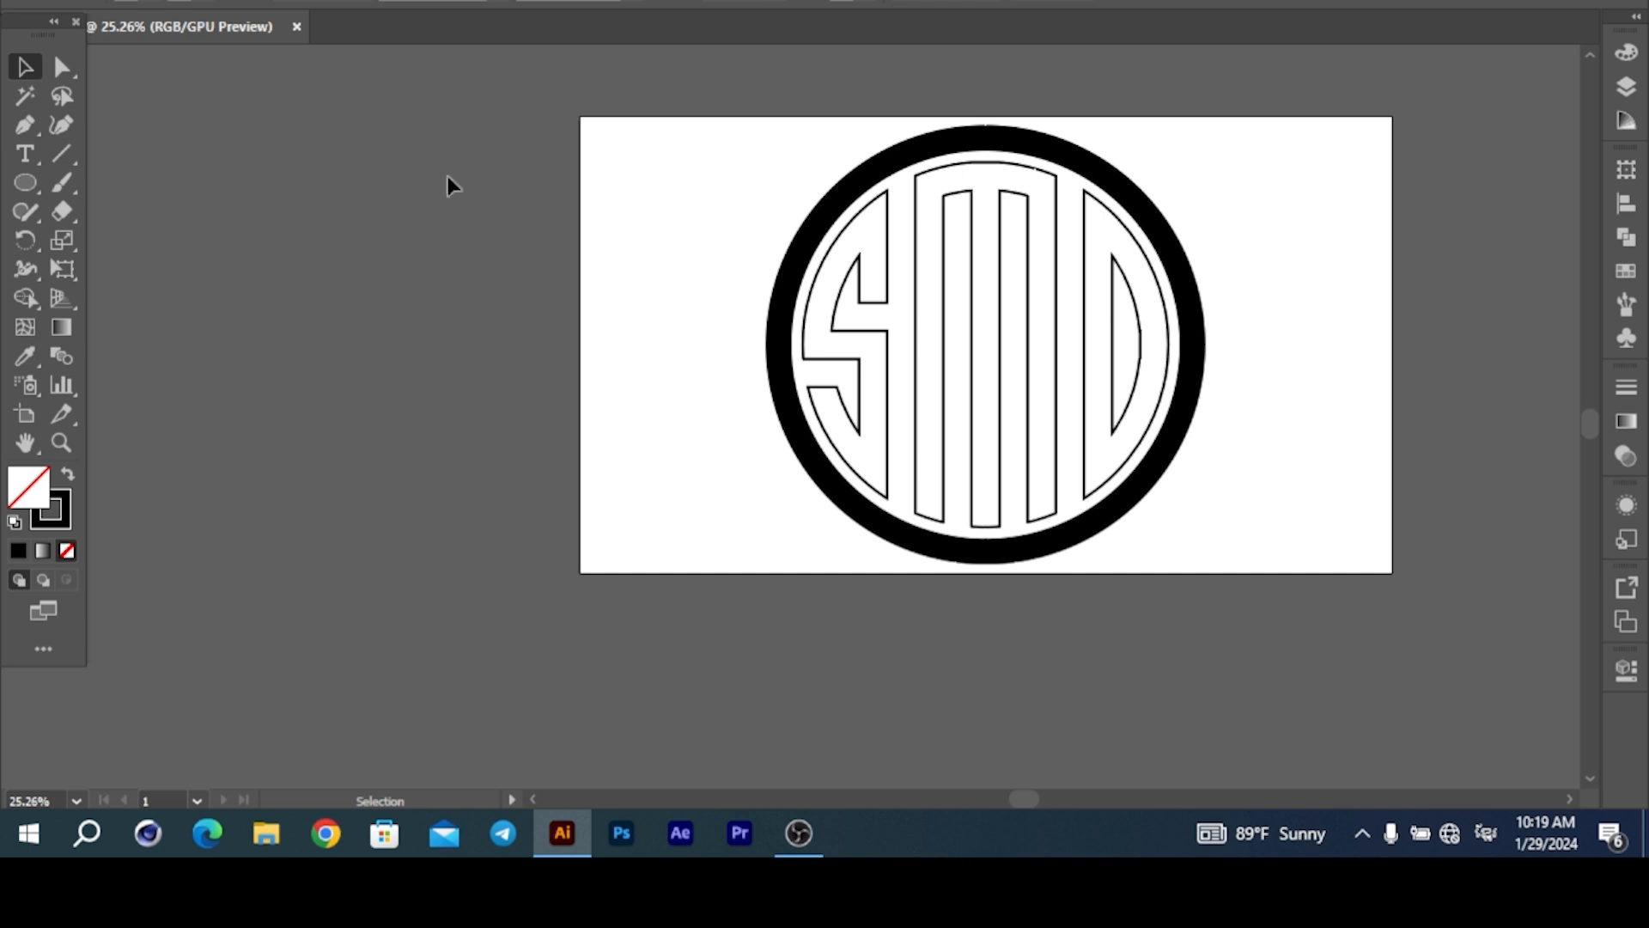
drag(1141, 368, 1396, 371)
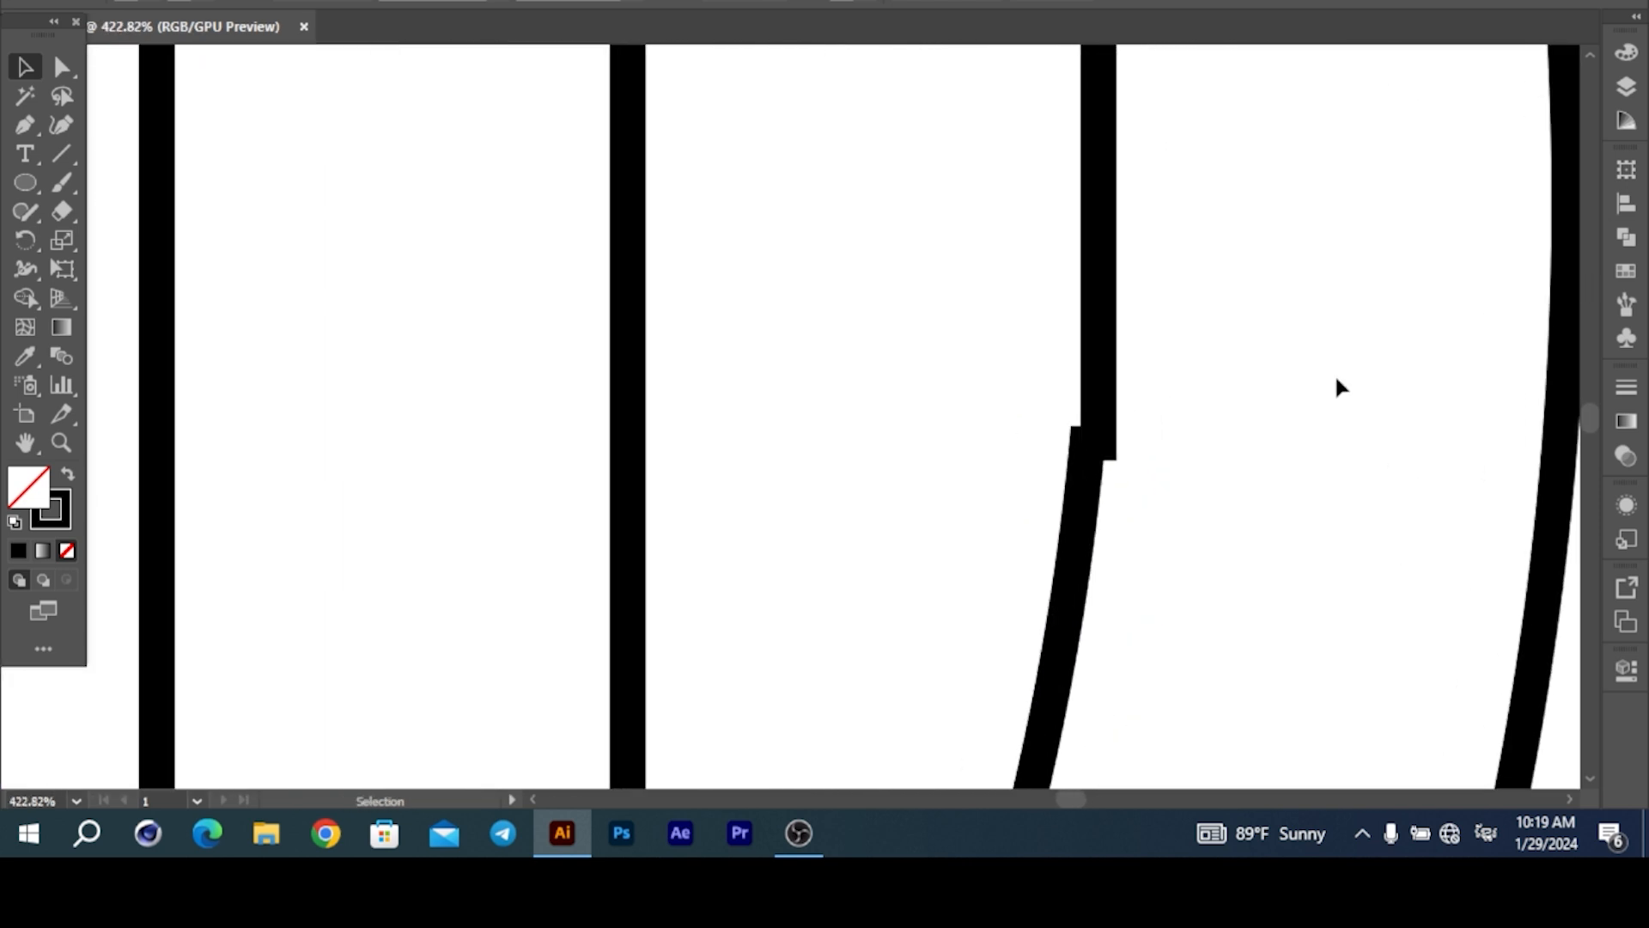
click(1096, 398)
key(ctrl+space)
scroll(1291, 330, down, 8)
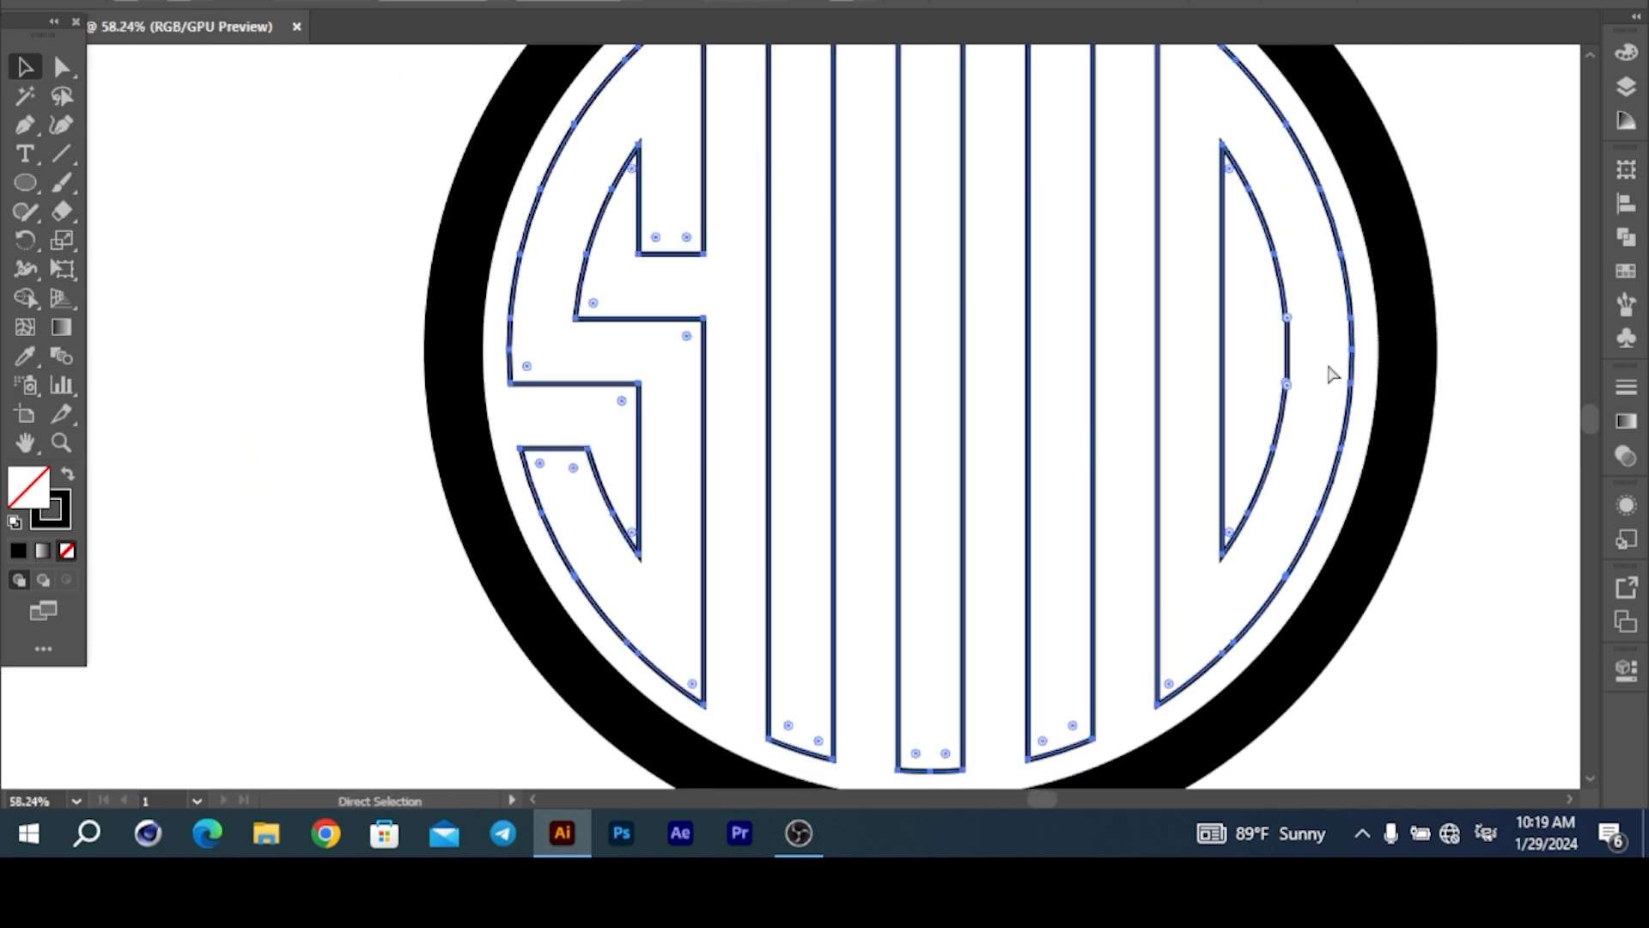
- Undo the ring, centering and letter edits back to the stage with the full construction grid and the M's short stems
key(ctrl+z)
key(ctrl+z)
key(ctrl+z)
key(ctrl+z)
key(ctrl+z)
key(ctrl+z)
key(ctrl+z)
key(ctrl+z)
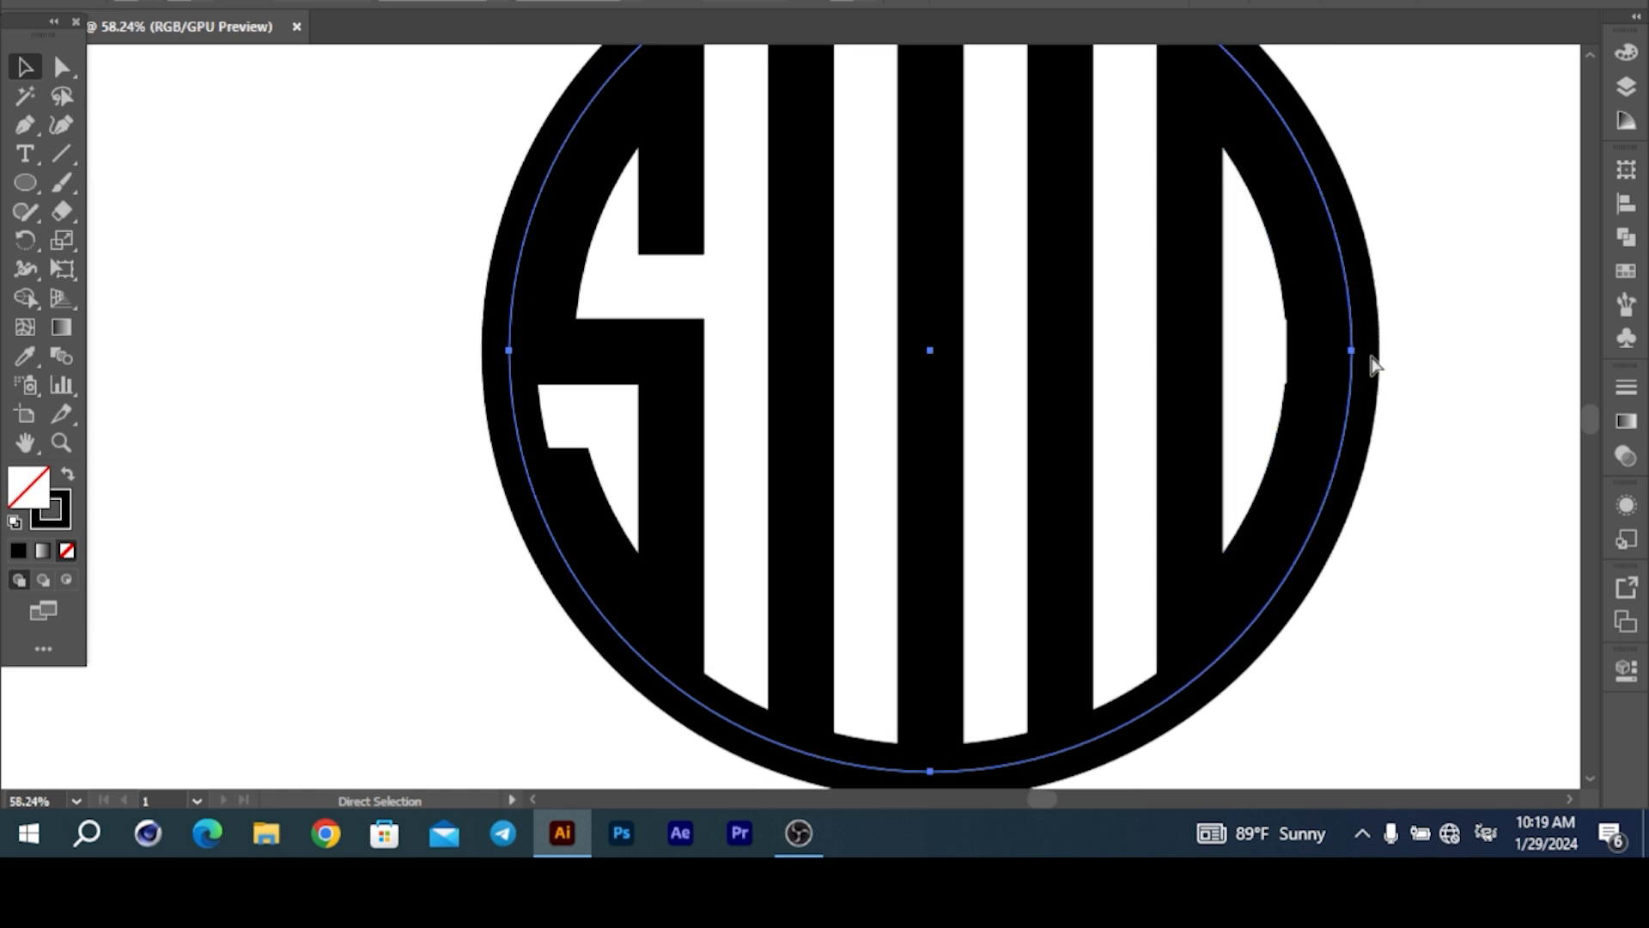
key(ctrl+z)
key(ctrl+z)
key(ctrl+z)
key(ctrl+z)
key(ctrl+z)
key(ctrl+z)
key(ctrl+z)
key(ctrl+z)
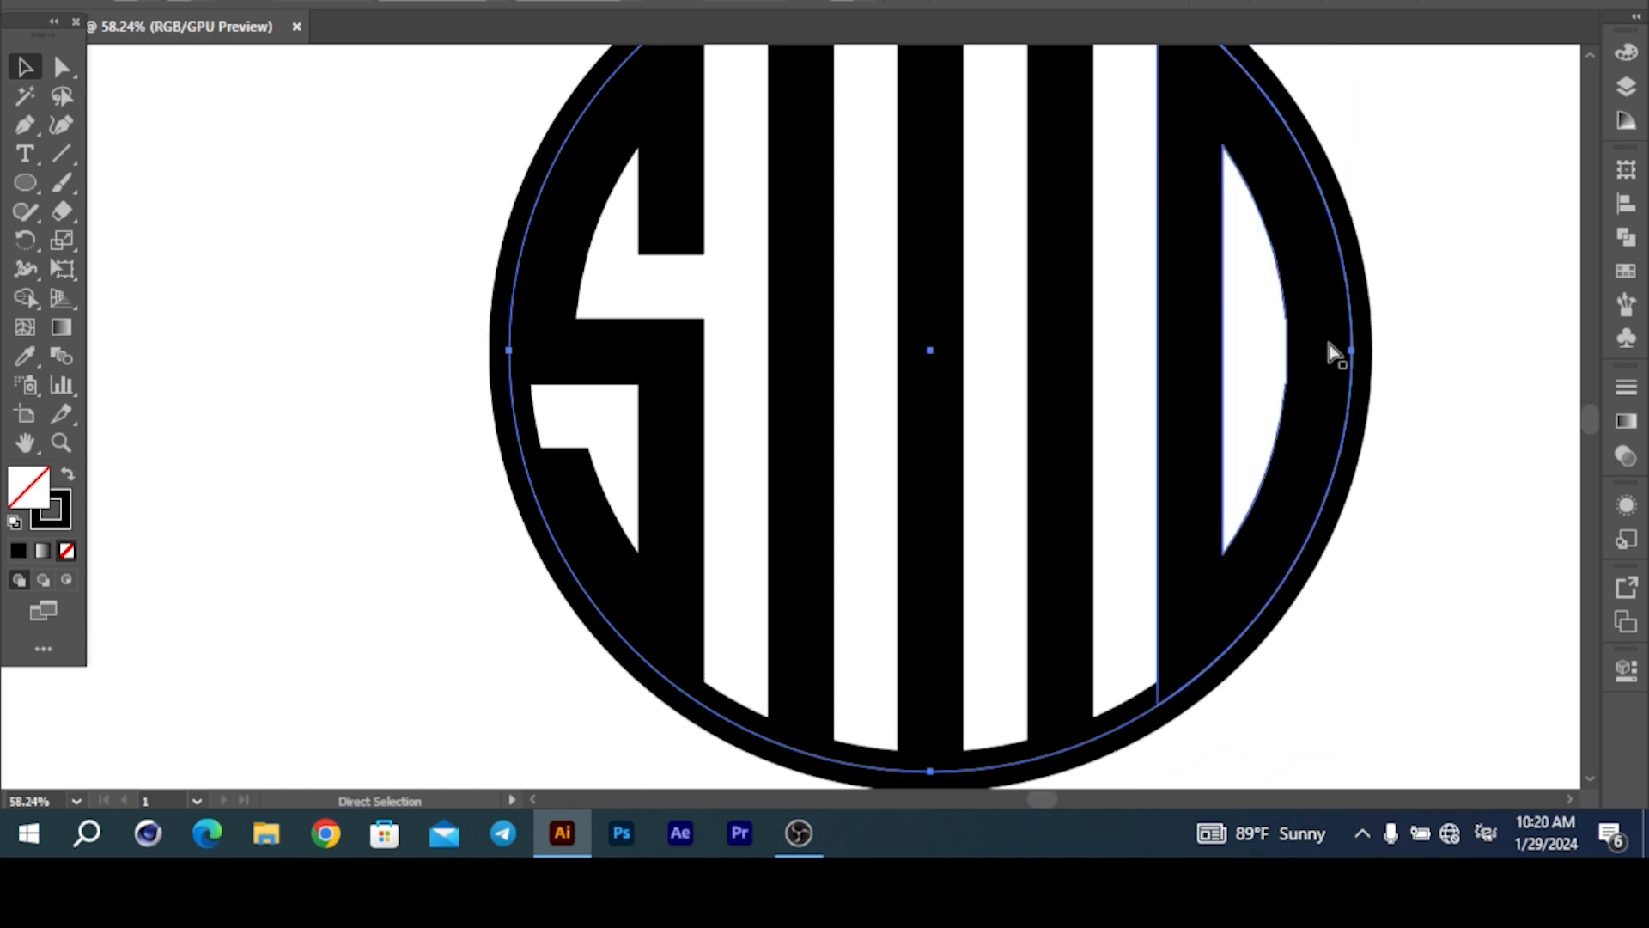
key(ctrl+z)
key(ctrl+z)
key(ctrl+z)
key(ctrl+z)
key(ctrl+z)
key(ctrl+z)
key(ctrl+z)
key(ctrl+z)
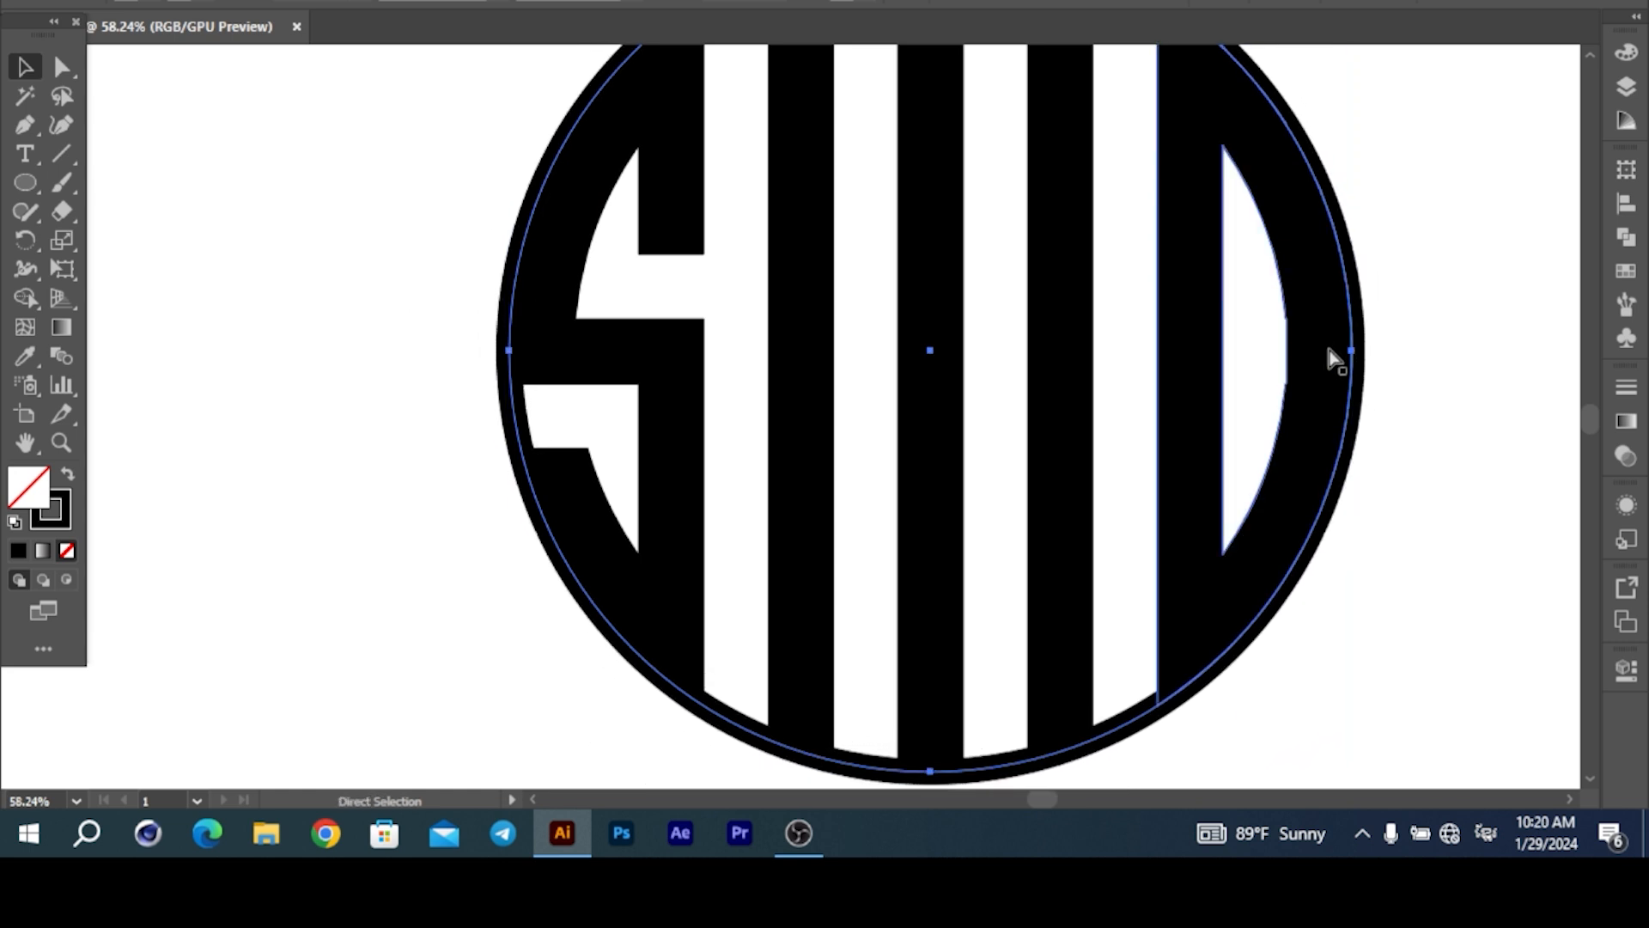
key(ctrl+z)
key(ctrl+z)
key(ctrl+z)
key(ctrl+z)
key(ctrl+z)
key(ctrl+z)
key(ctrl+z)
key(ctrl+z)
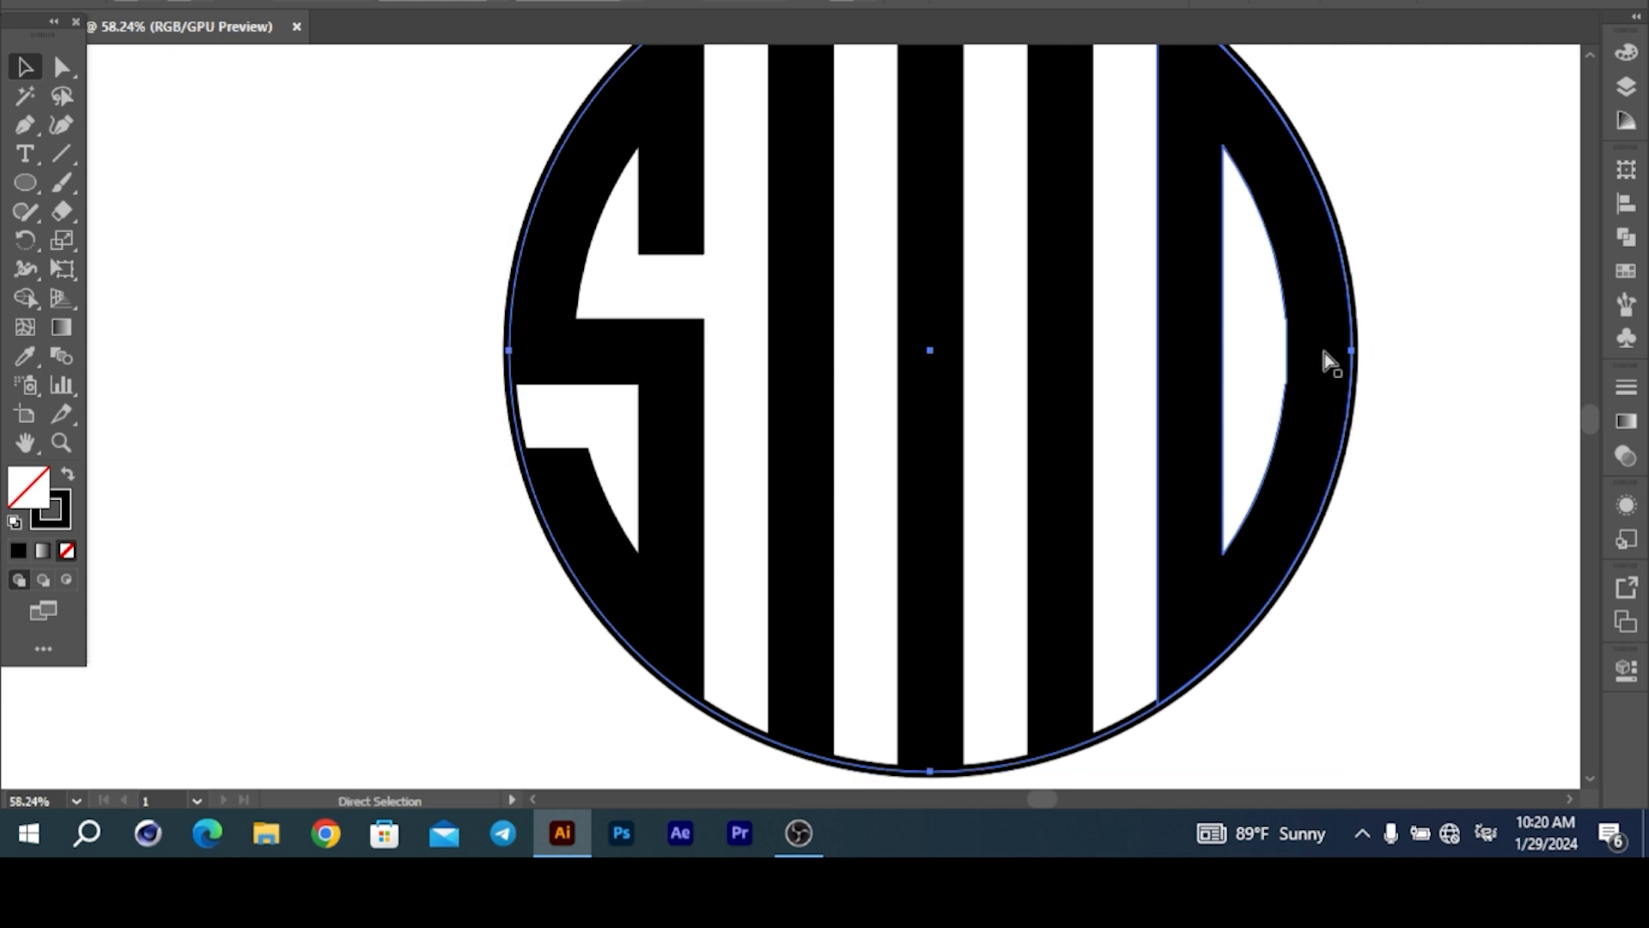
key(ctrl+z)
key(ctrl+z)
key(ctrl+z)
key(ctrl+z)
key(ctrl+z)
key(ctrl+z)
key(ctrl+z)
key(ctrl+z)
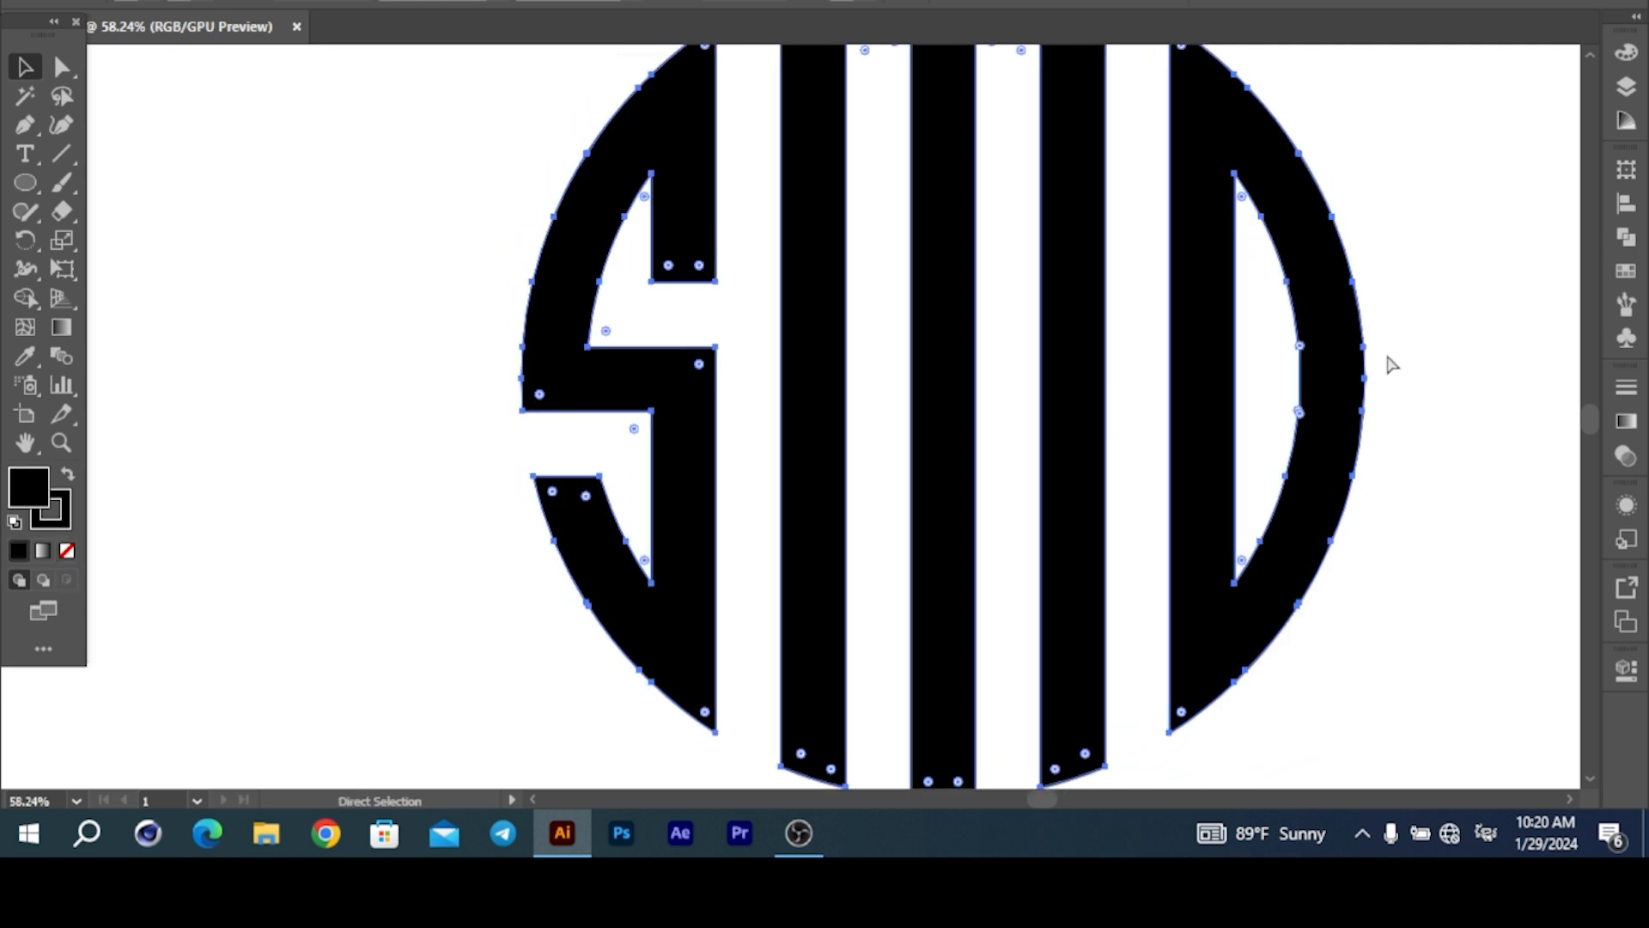
key(ctrl+shift+z)
key(ctrl+shift+z)
key(ctrl+shift+z)
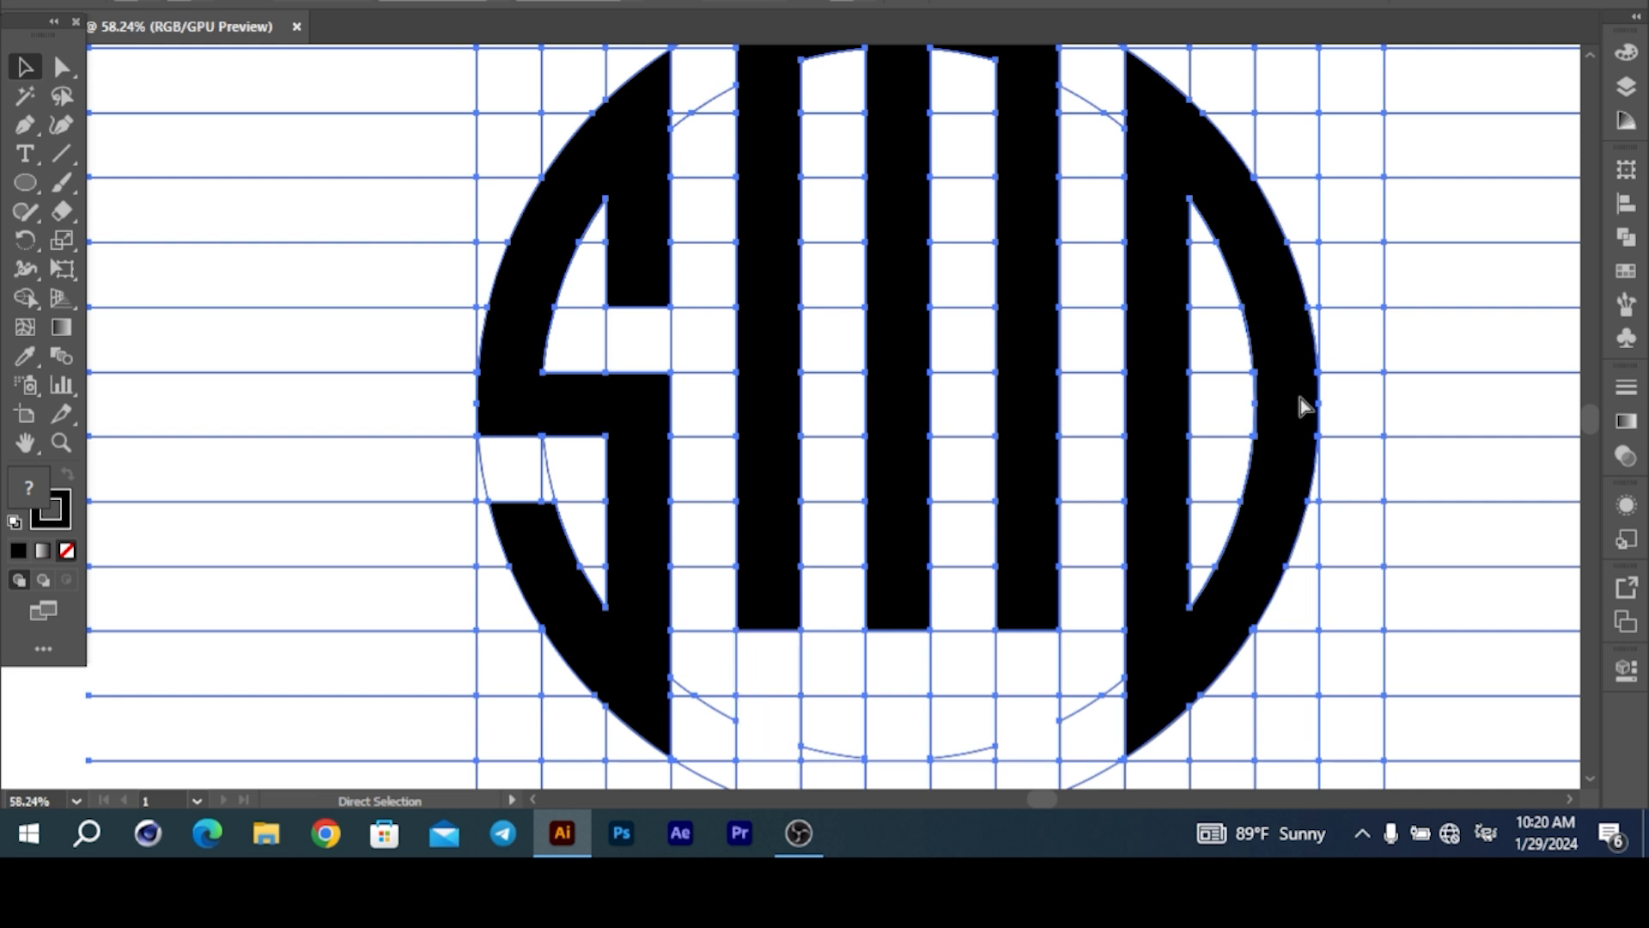
- Remove the fill from all selected grid and letter shapes so only their outlines remain around the D's inner curve
drag(1271, 413, 1632, 345)
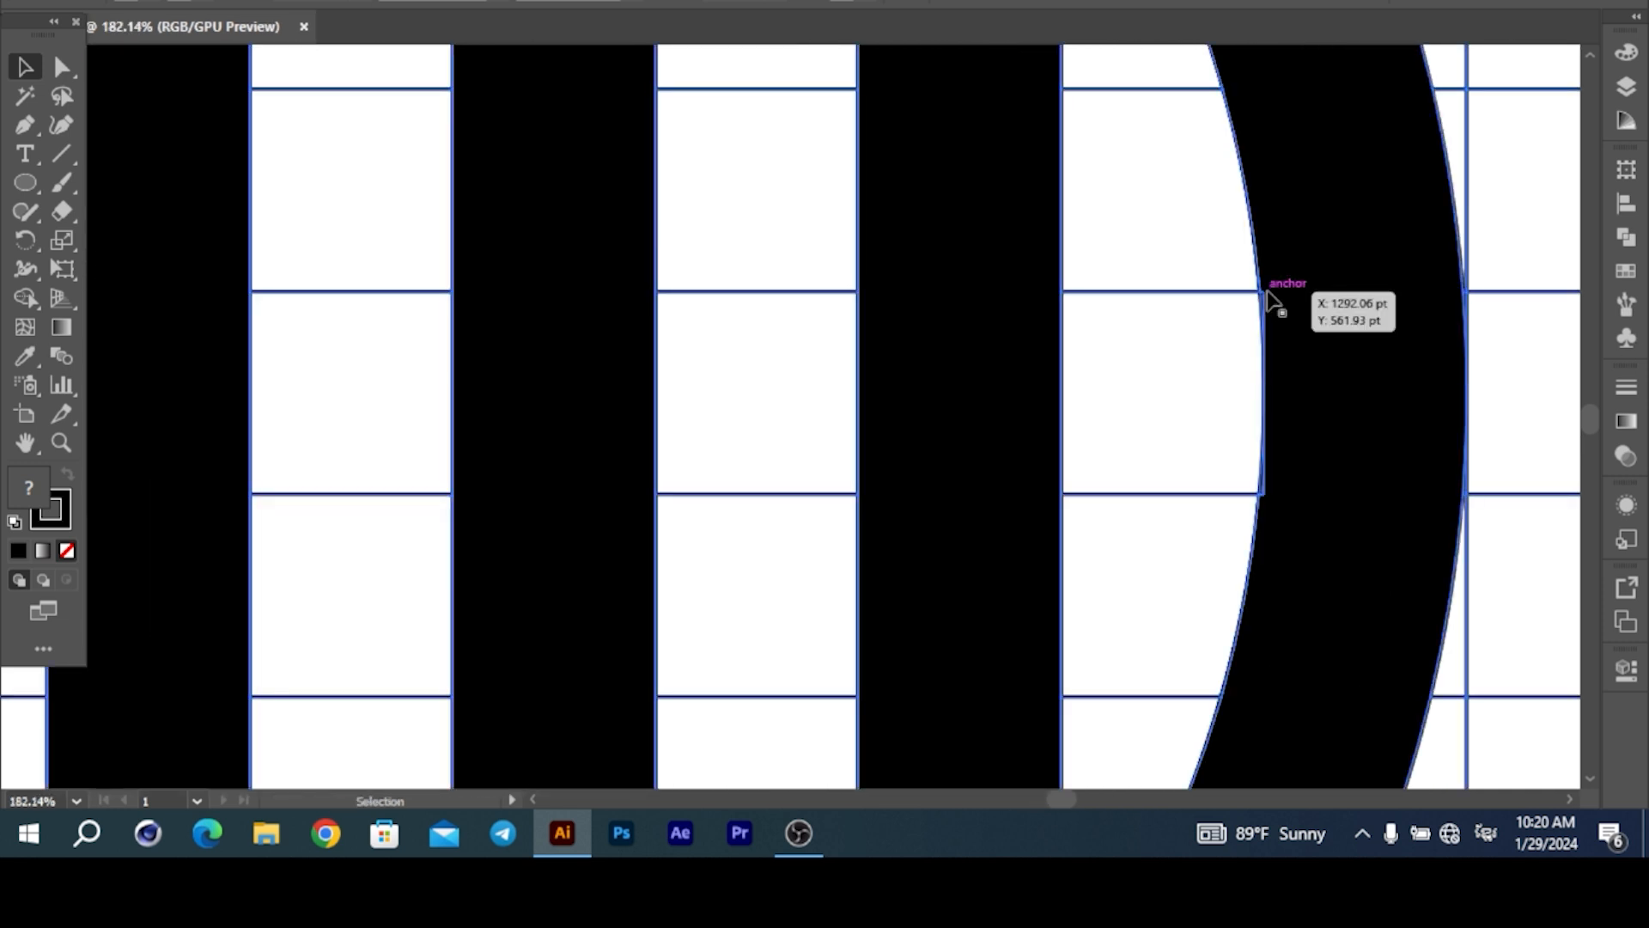
click(142, 2)
click(18, 39)
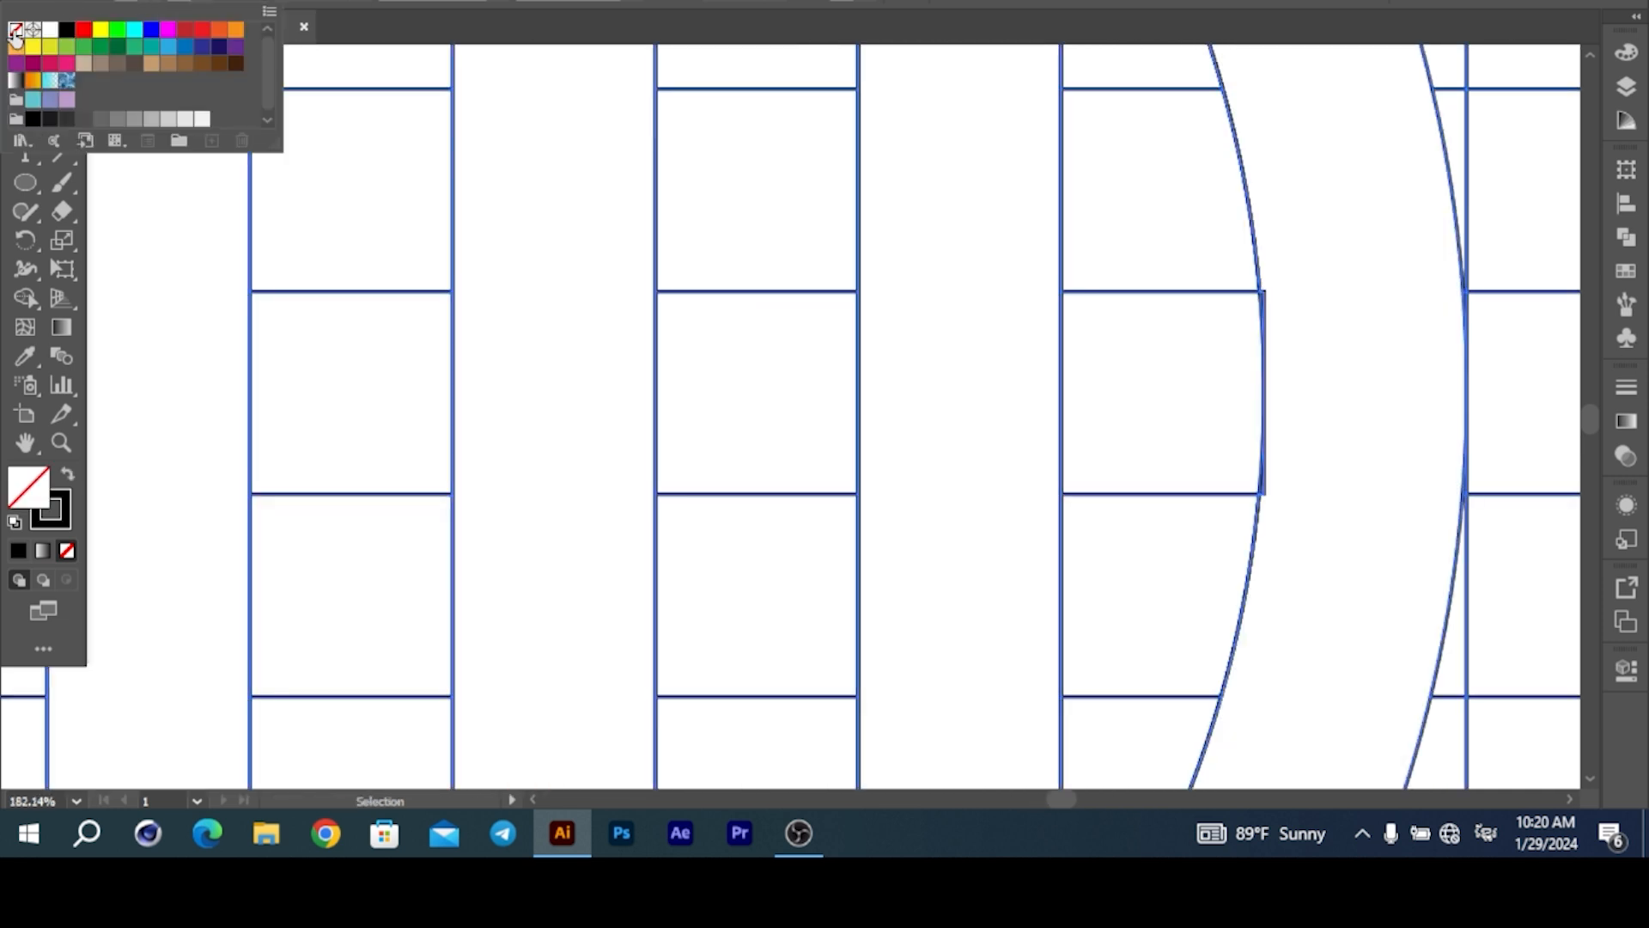
click(1078, 467)
- Merge the thin slivers along the D's inner curve into the letter with Shape Builder to smooth its edge
drag(1327, 397, 1642, 332)
click(1177, 155)
click(25, 301)
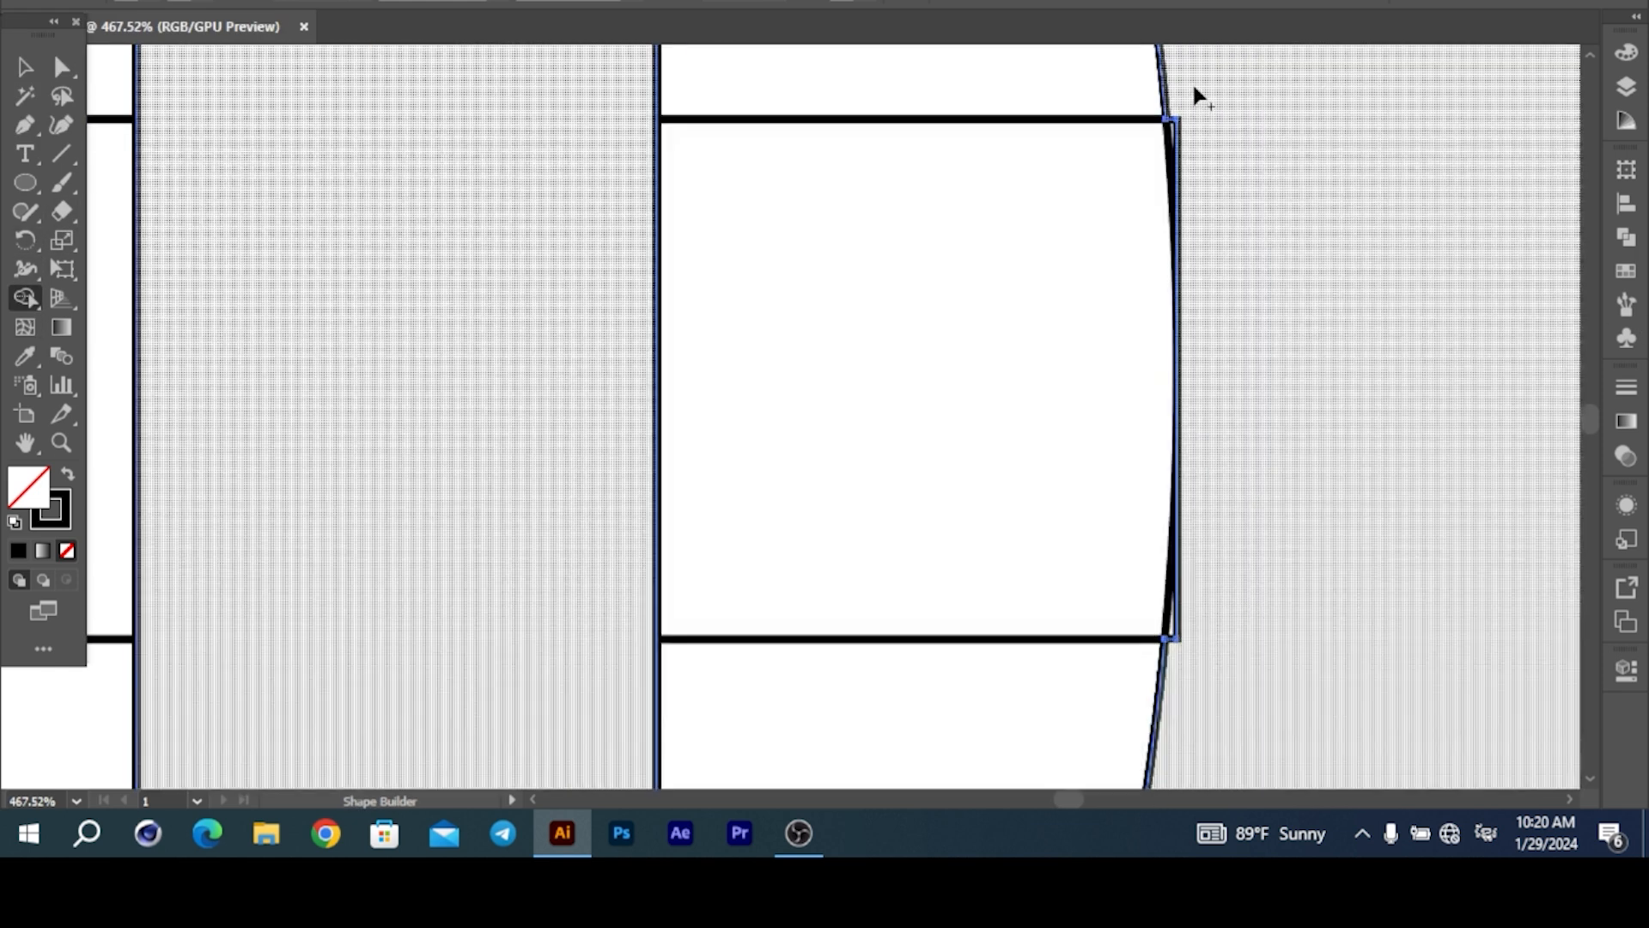
scroll(1259, 616, down, 5)
scroll(1546, 397, up, 4)
scroll(1303, 358, down, 4)
scroll(1296, 369, up, 4)
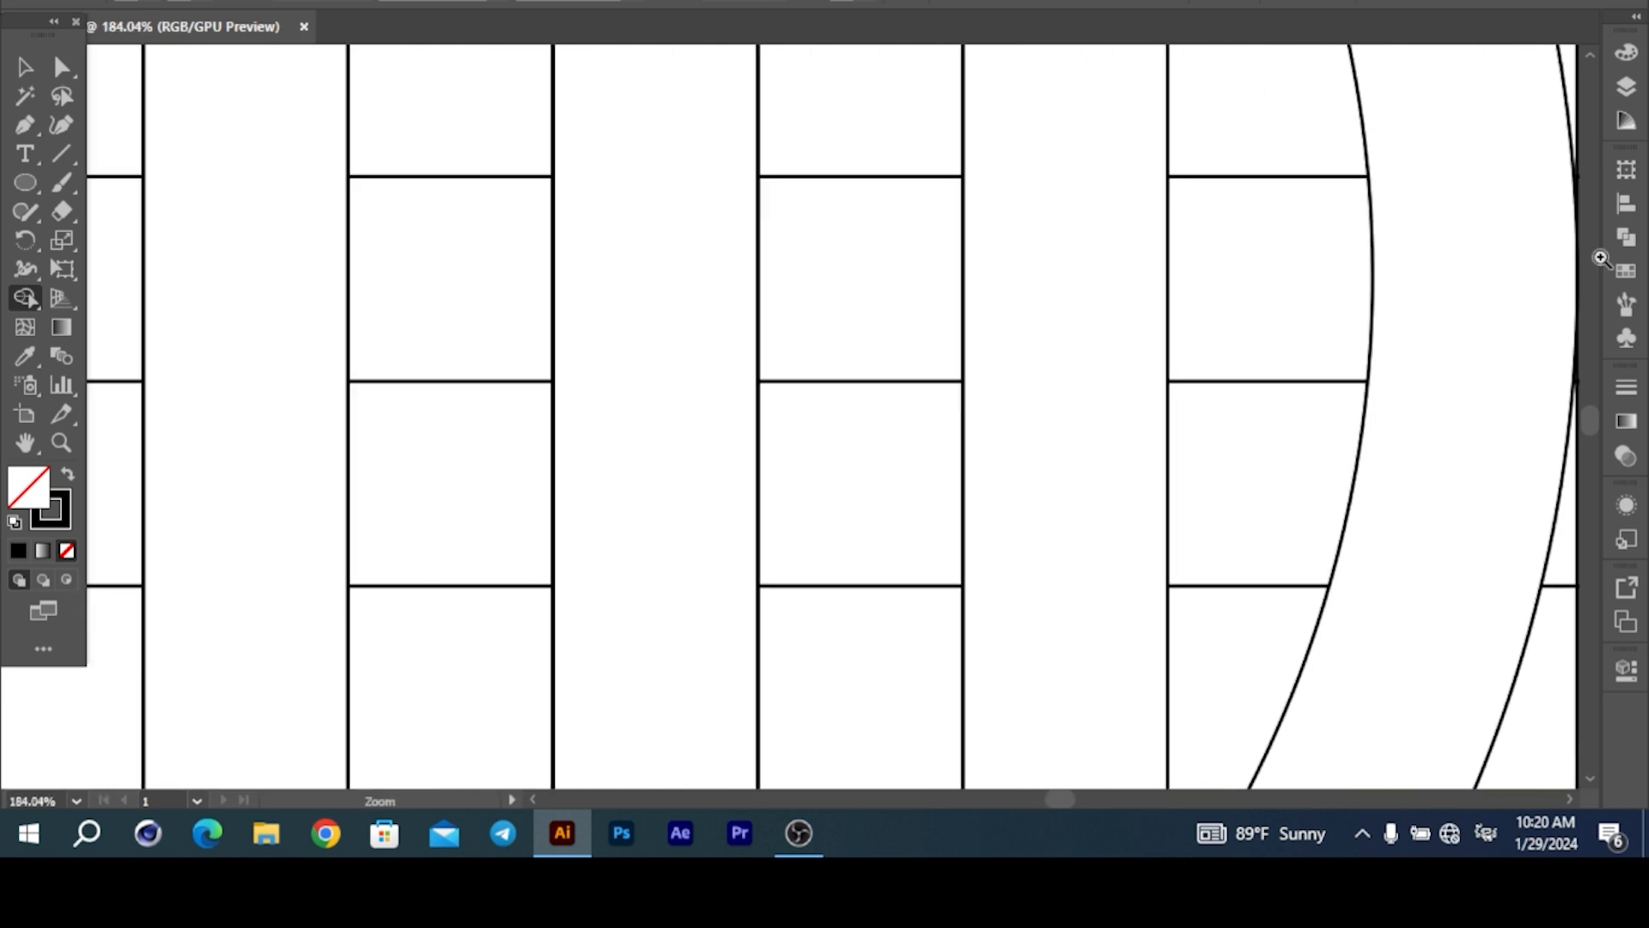
scroll(1376, 374, up, 3)
drag(1471, 182, 1188, 416)
drag(1159, 141, 1247, 133)
scroll(1031, 460, down, 8)
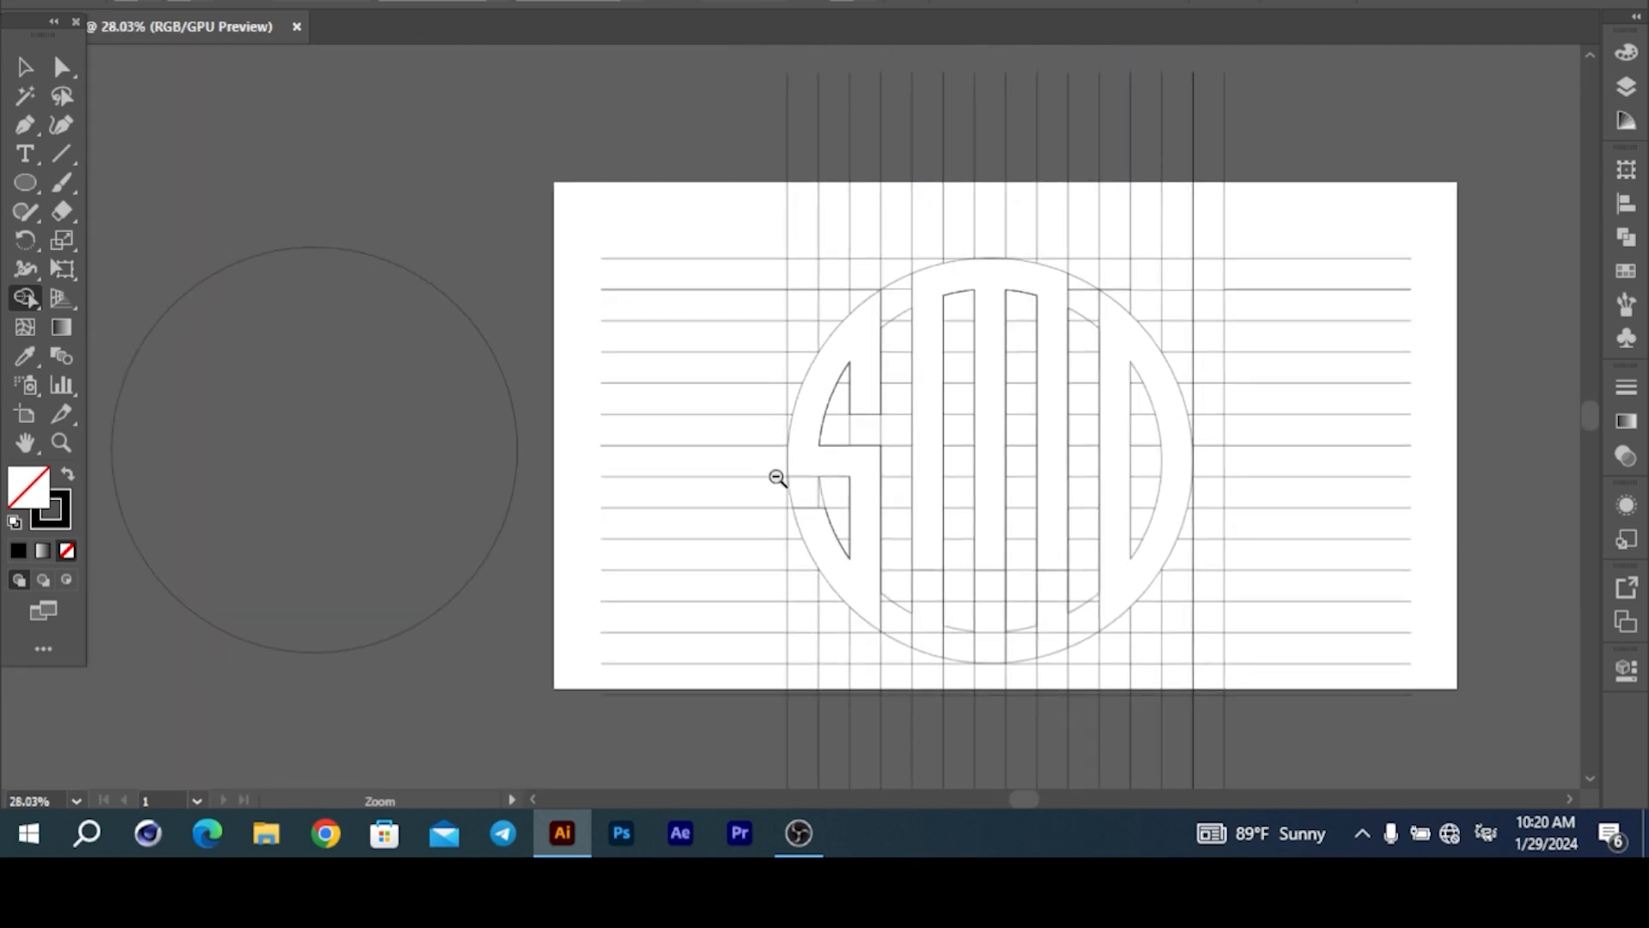
- Select the grid artwork and fill the S, M and D shapes with black using Shape Builder
scroll(953, 460, up, 1)
drag(953, 461, 889, 386)
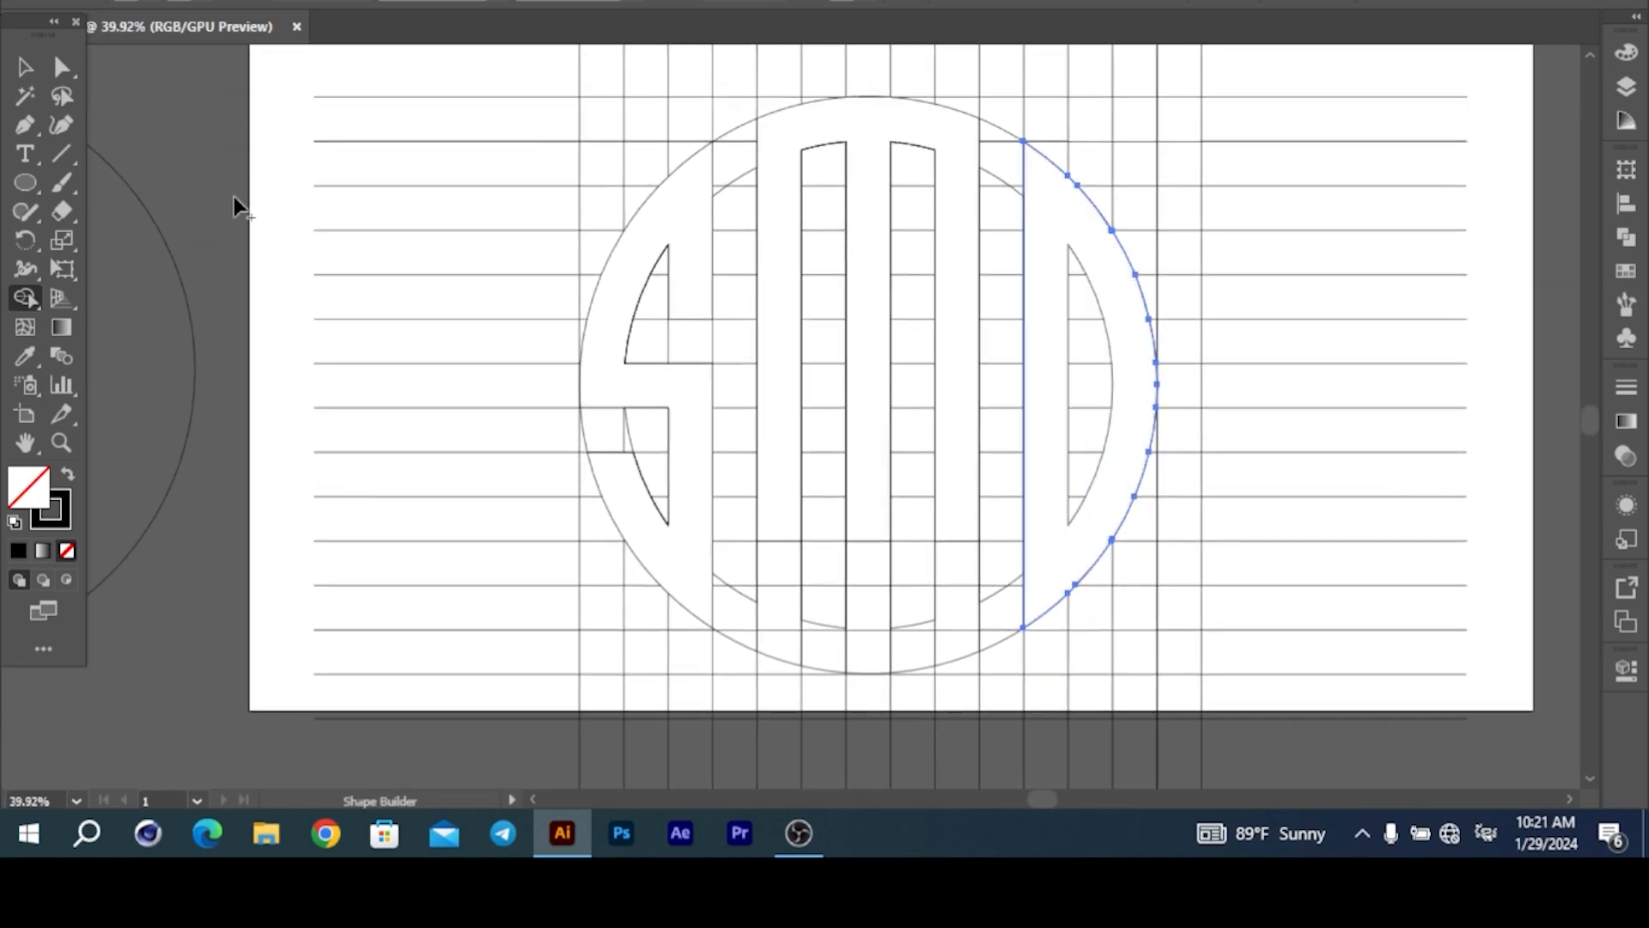
click(130, 5)
key(v)
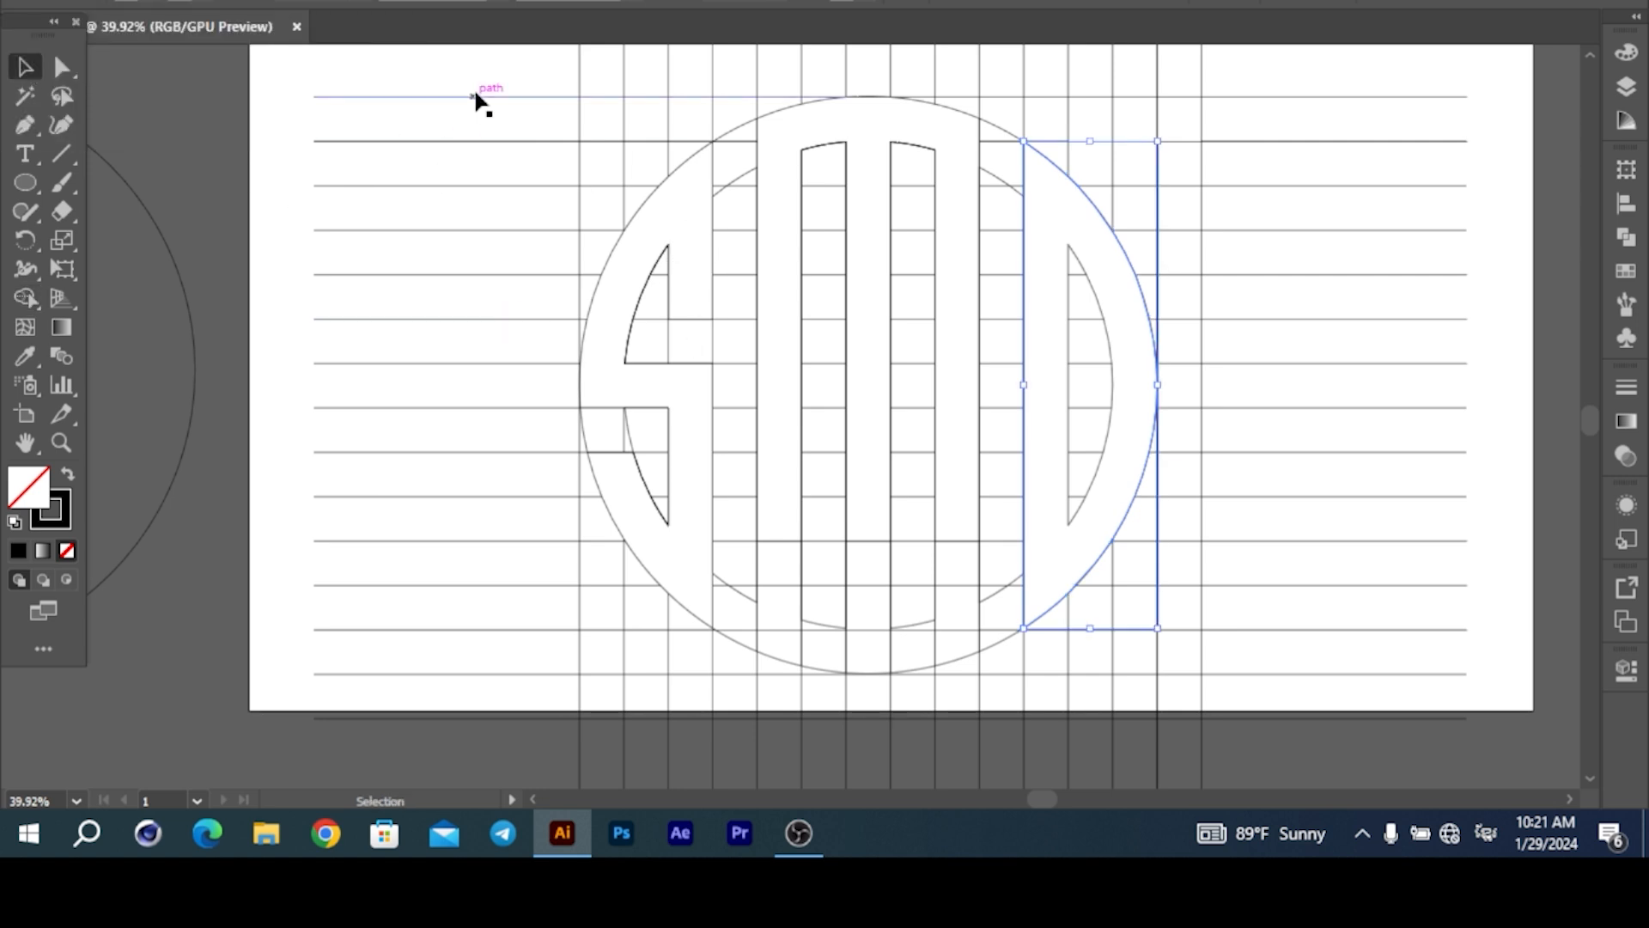
drag(1322, 618, 95, 12)
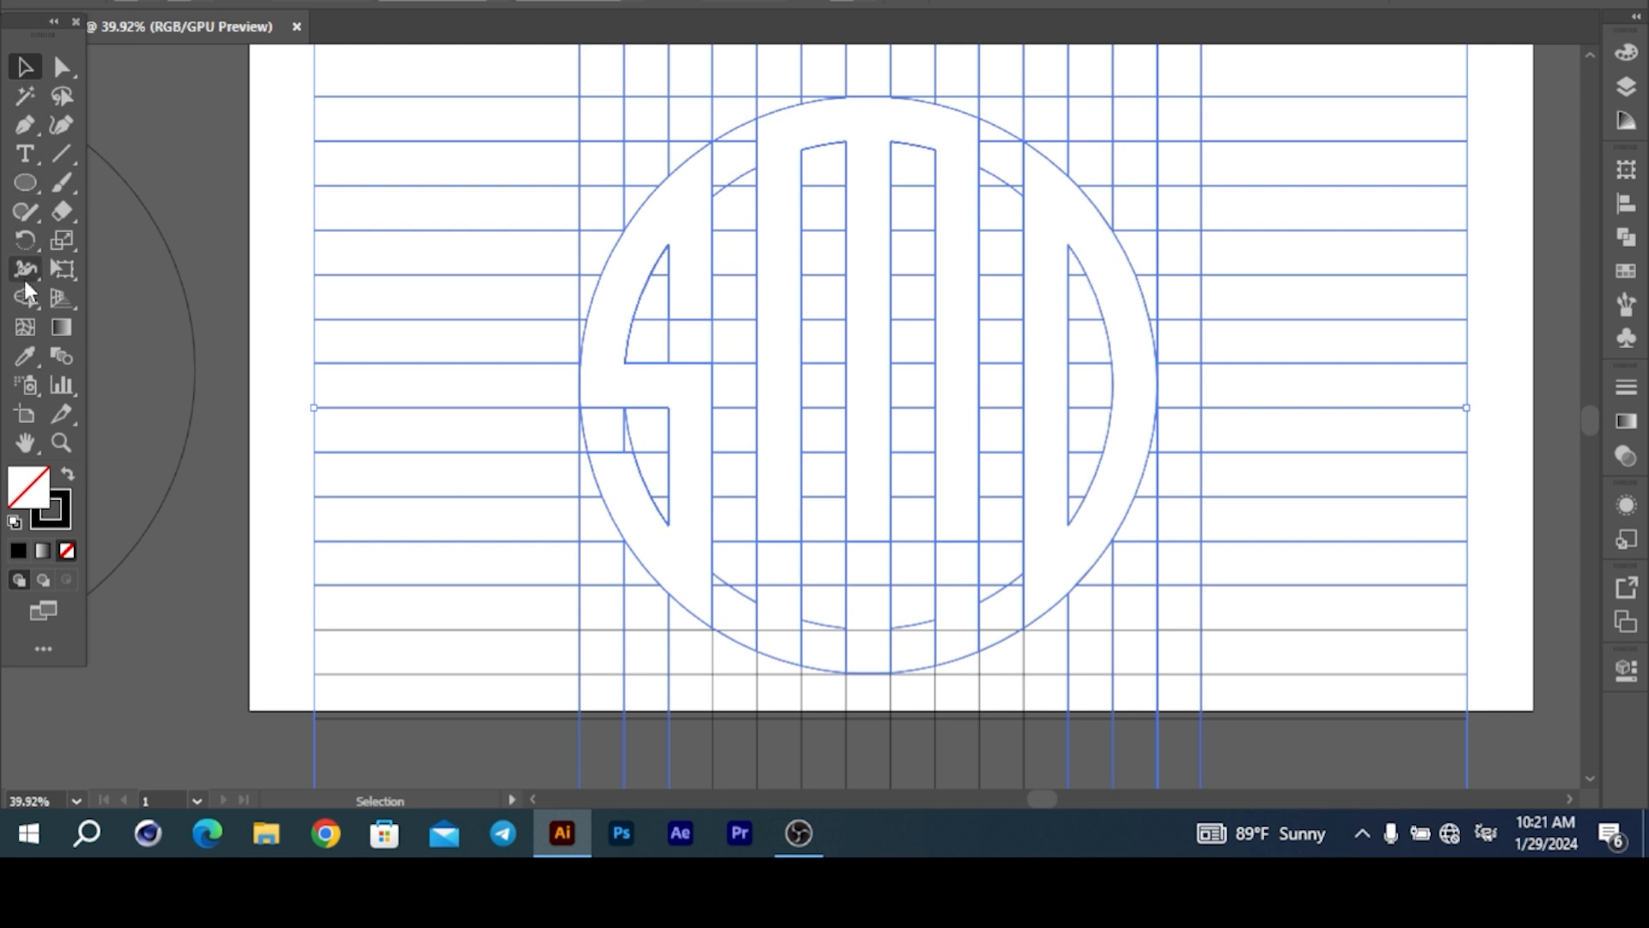
click(24, 295)
click(133, 7)
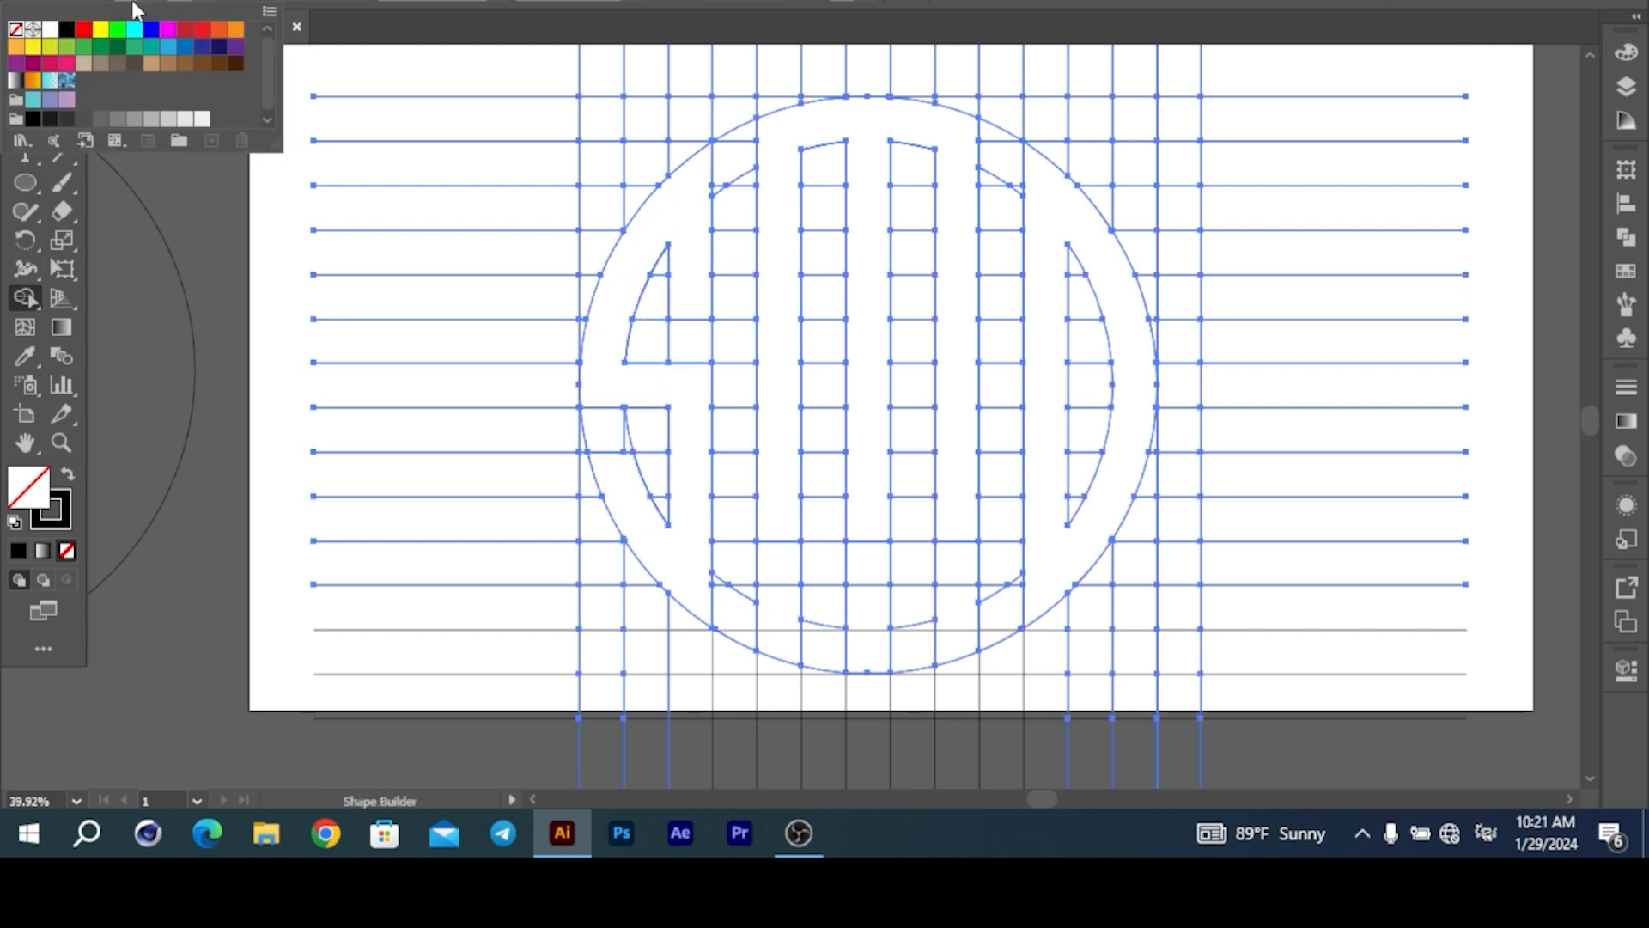
click(65, 31)
click(673, 248)
click(671, 249)
click(787, 254)
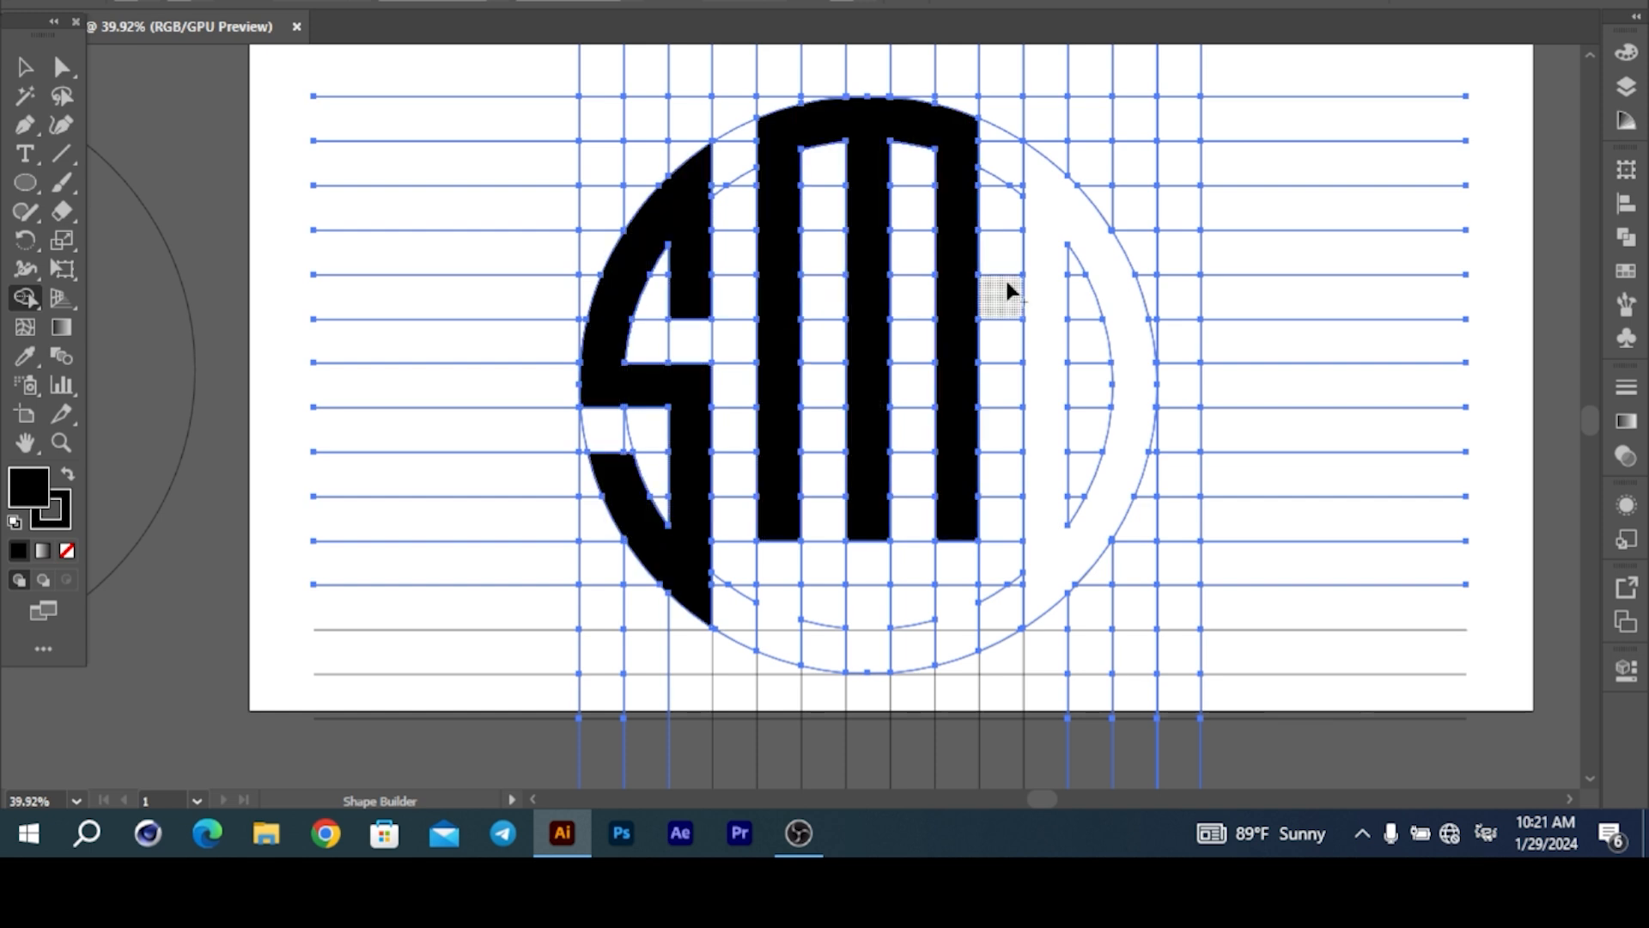
click(1026, 439)
- Extend the M's three stems down to the outer circle's lower arc with Shape Builder
drag(777, 532, 784, 644)
drag(865, 546, 872, 663)
drag(957, 554, 953, 655)
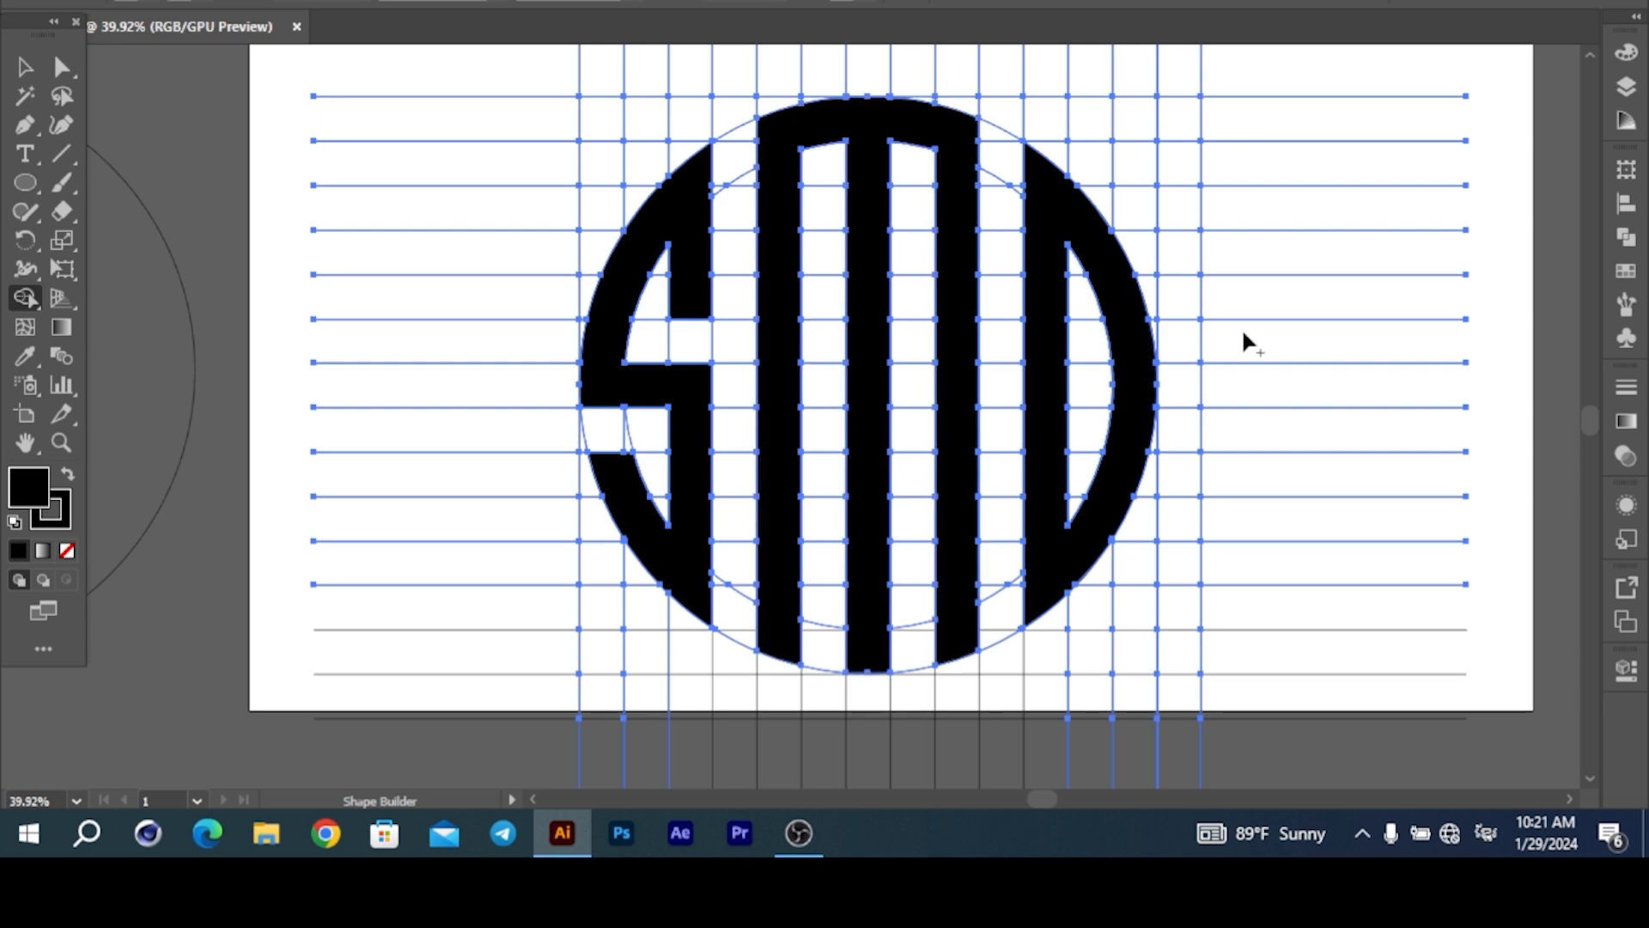
key(v)
- Move the black S, M and D together off the artboard to the lower left and delete the remaining construction grid
scroll(847, 209, down, 3)
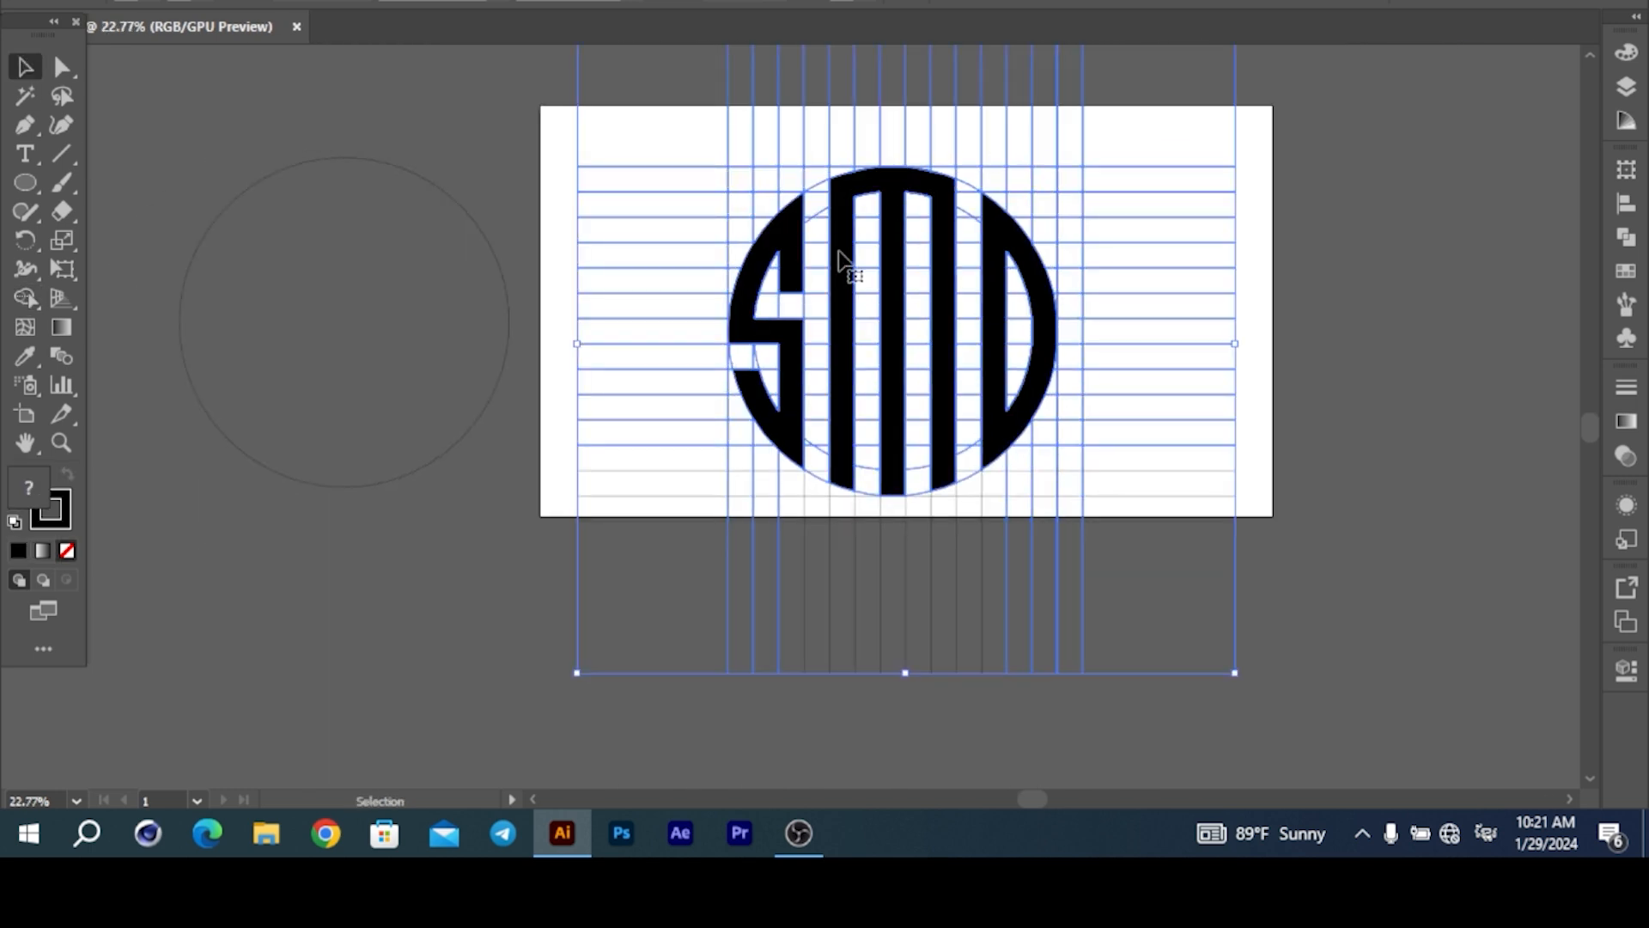
click(499, 294)
click(751, 270)
shift+click(944, 266)
shift+click(996, 275)
drag(996, 275, 410, 581)
drag(652, 140, 1093, 492)
key(Delete)
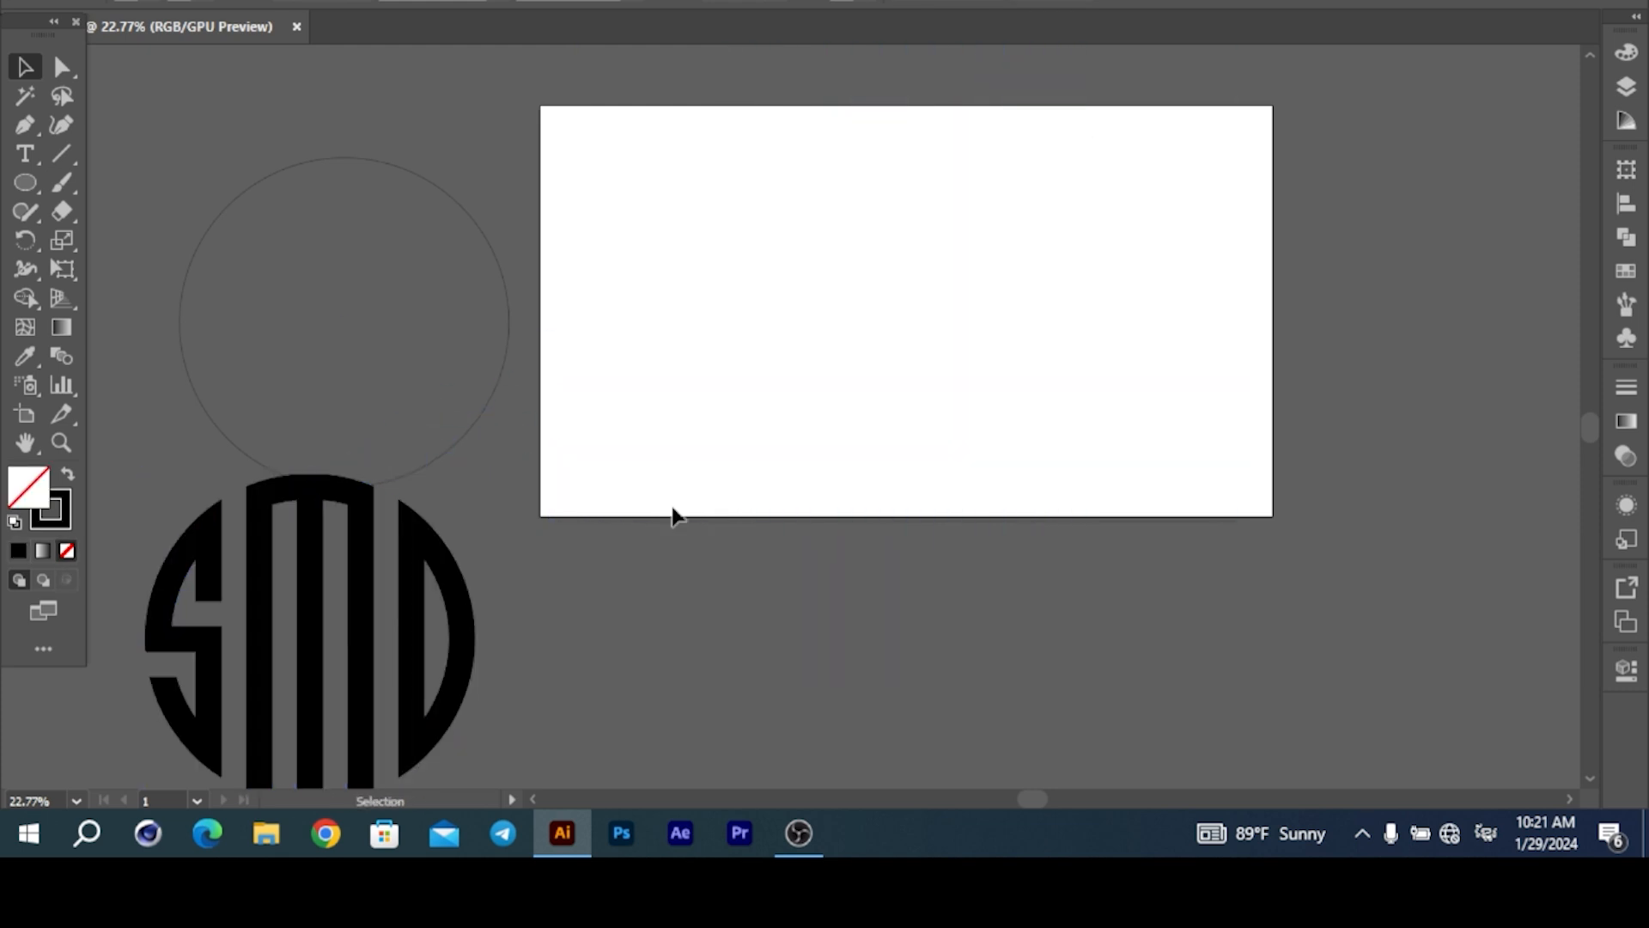
- Select all three black letters and center them horizontally and vertically on the artboard
drag(115, 690, 481, 679)
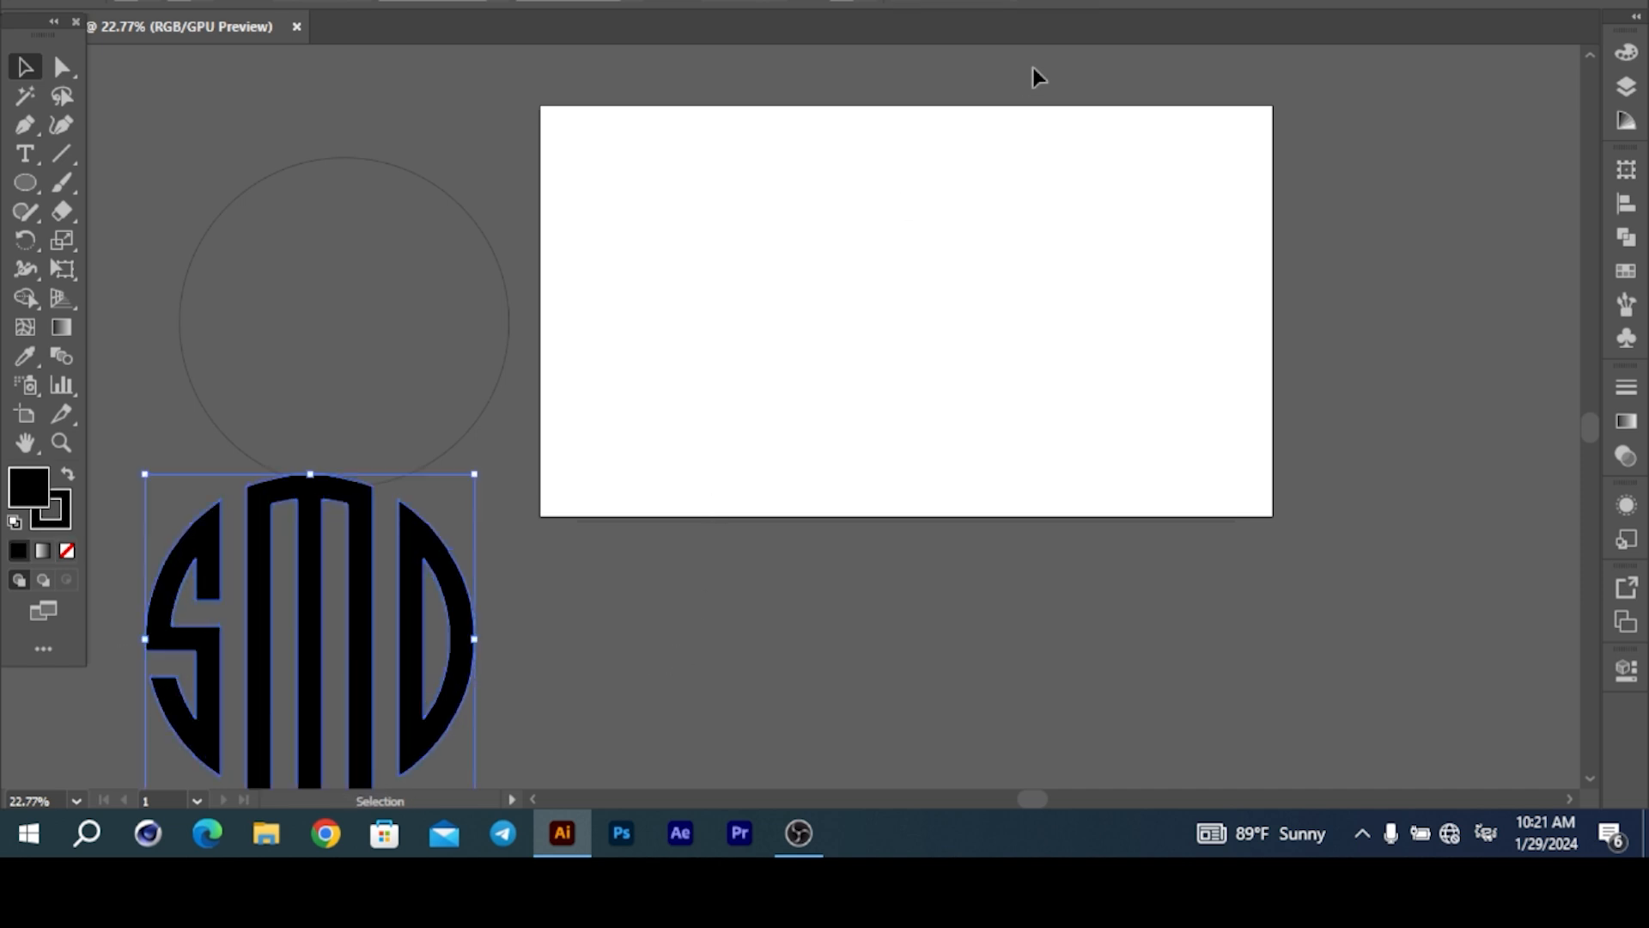
click(1035, 4)
click(1084, 4)
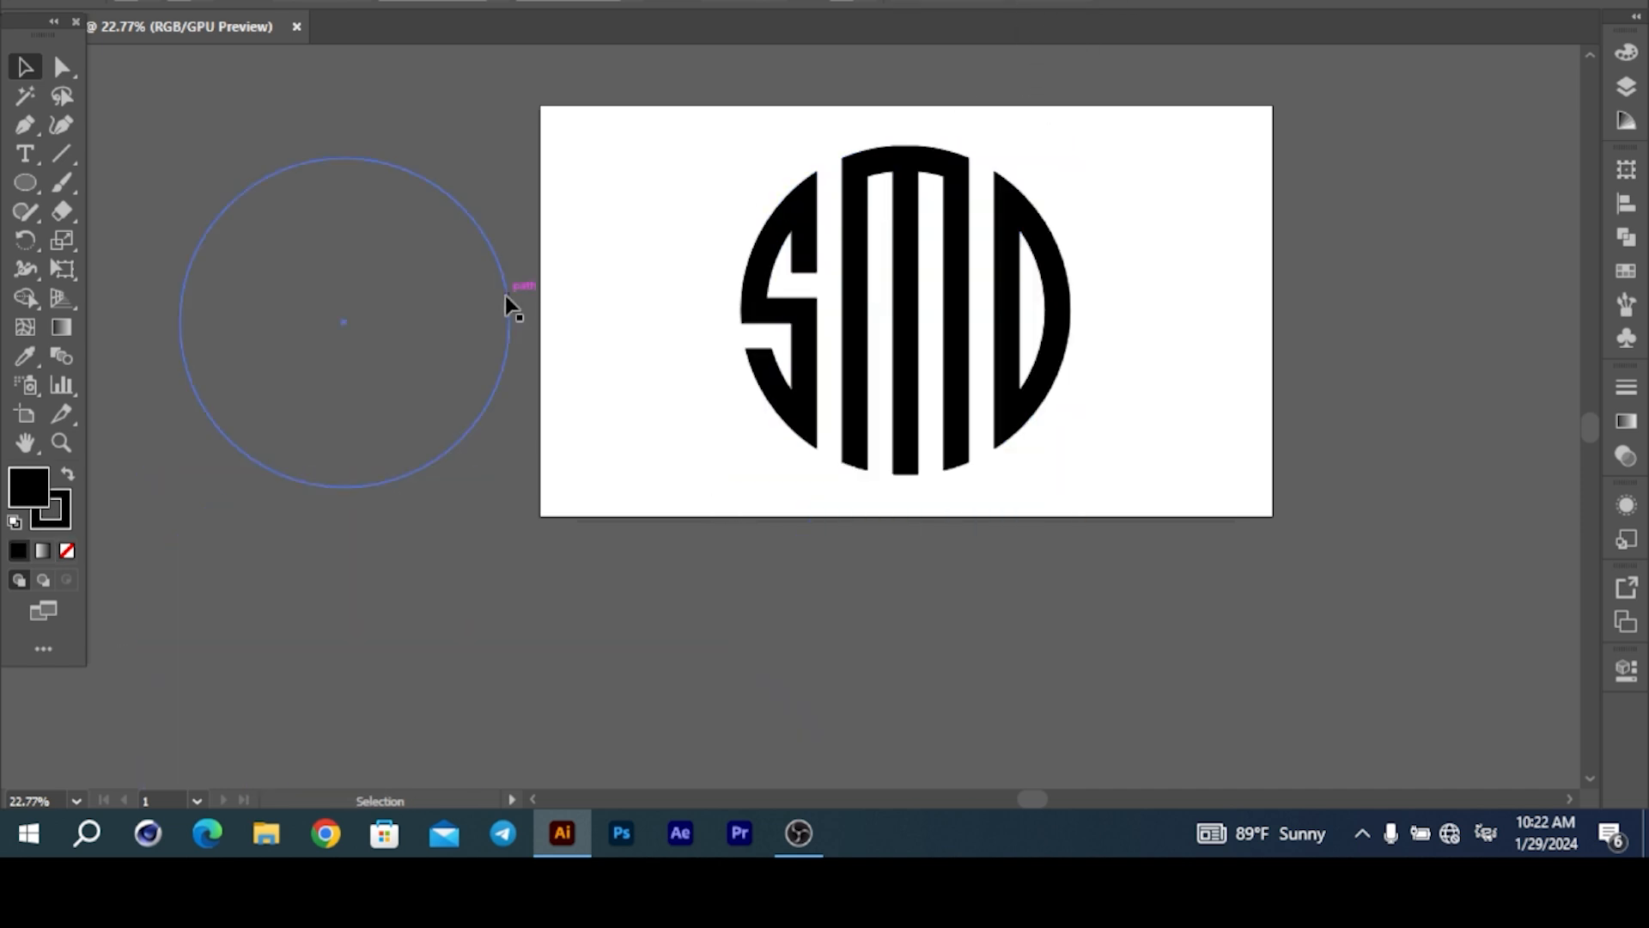
- Align the spare thin circle to the center of the artboard so it encloses the letters
click(507, 300)
click(1035, 4)
click(1084, 4)
click(1130, 4)
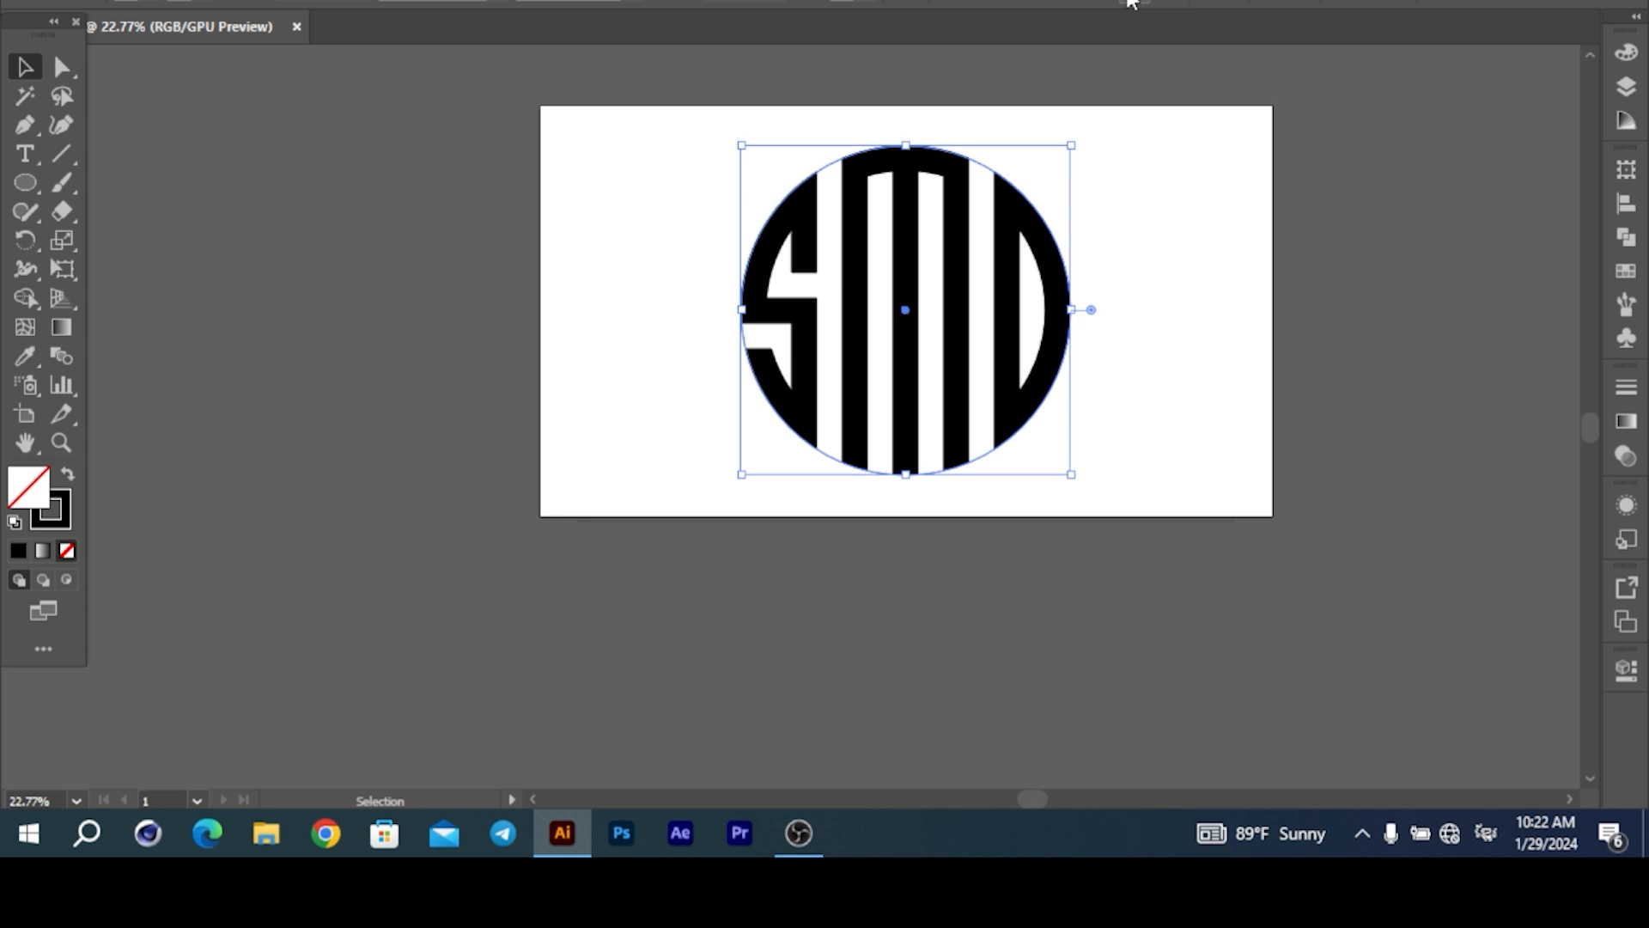
- Thicken the circle's stroke and scale it from its center into a ring with a narrow white gap around the letters
scroll(286, 2, up, 5)
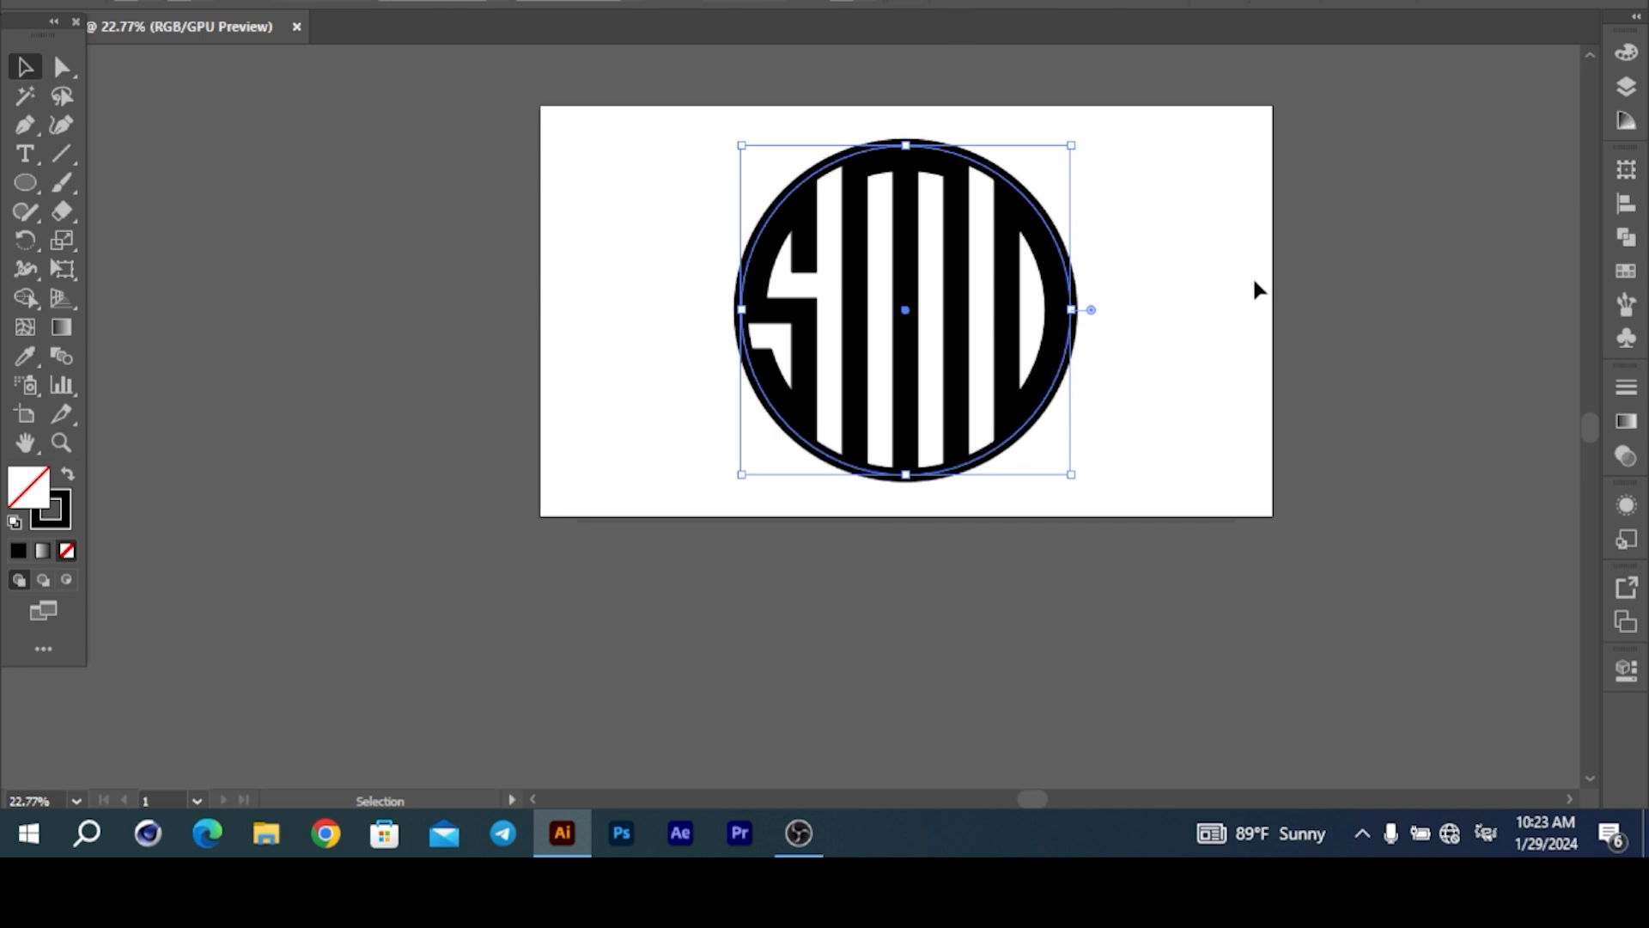
drag(1071, 310, 1096, 311)
click(1176, 294)
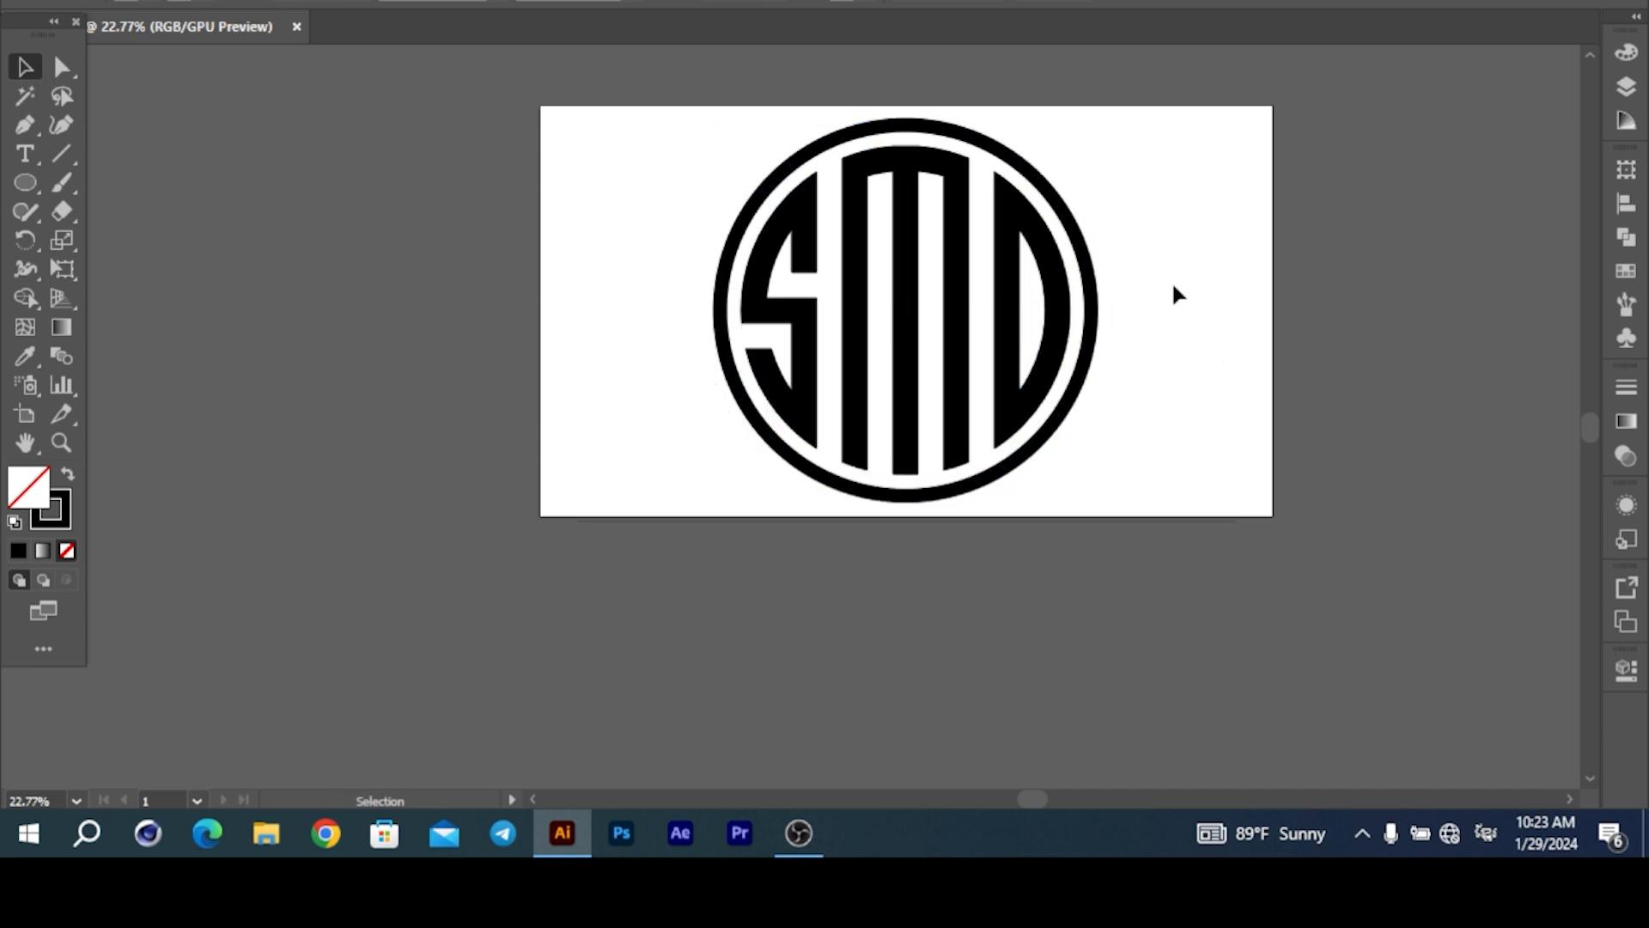
click(1096, 288)
drag(1093, 309, 1087, 310)
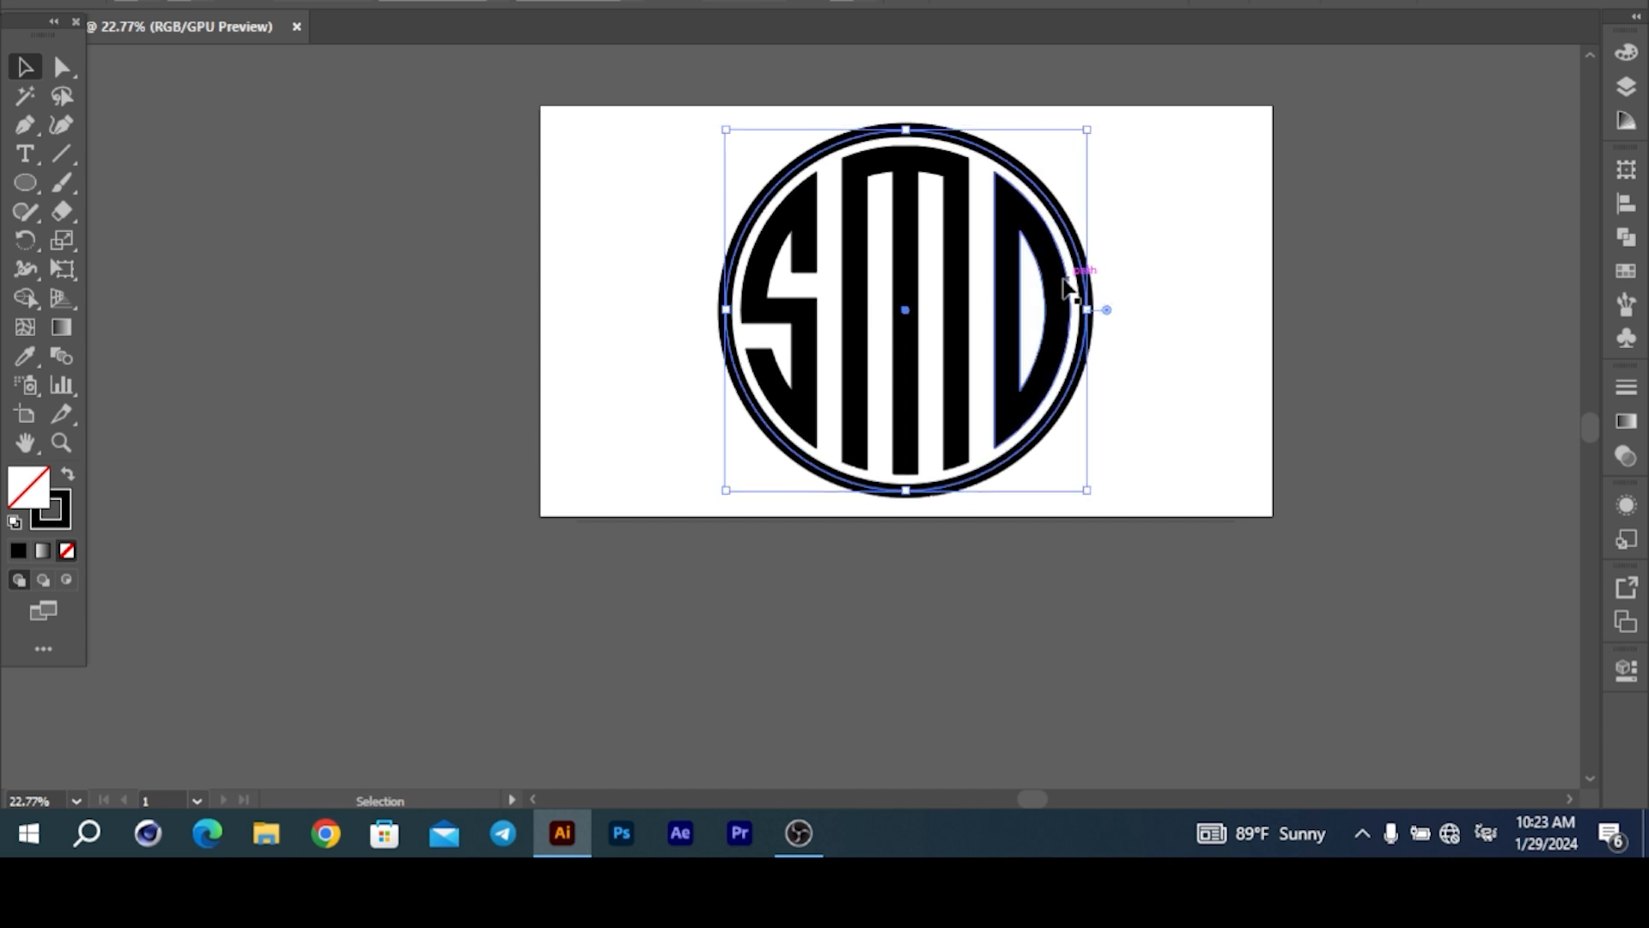
- Select the ring and the three letters and expand the ring's stroke into a filled shape
click(505, 258)
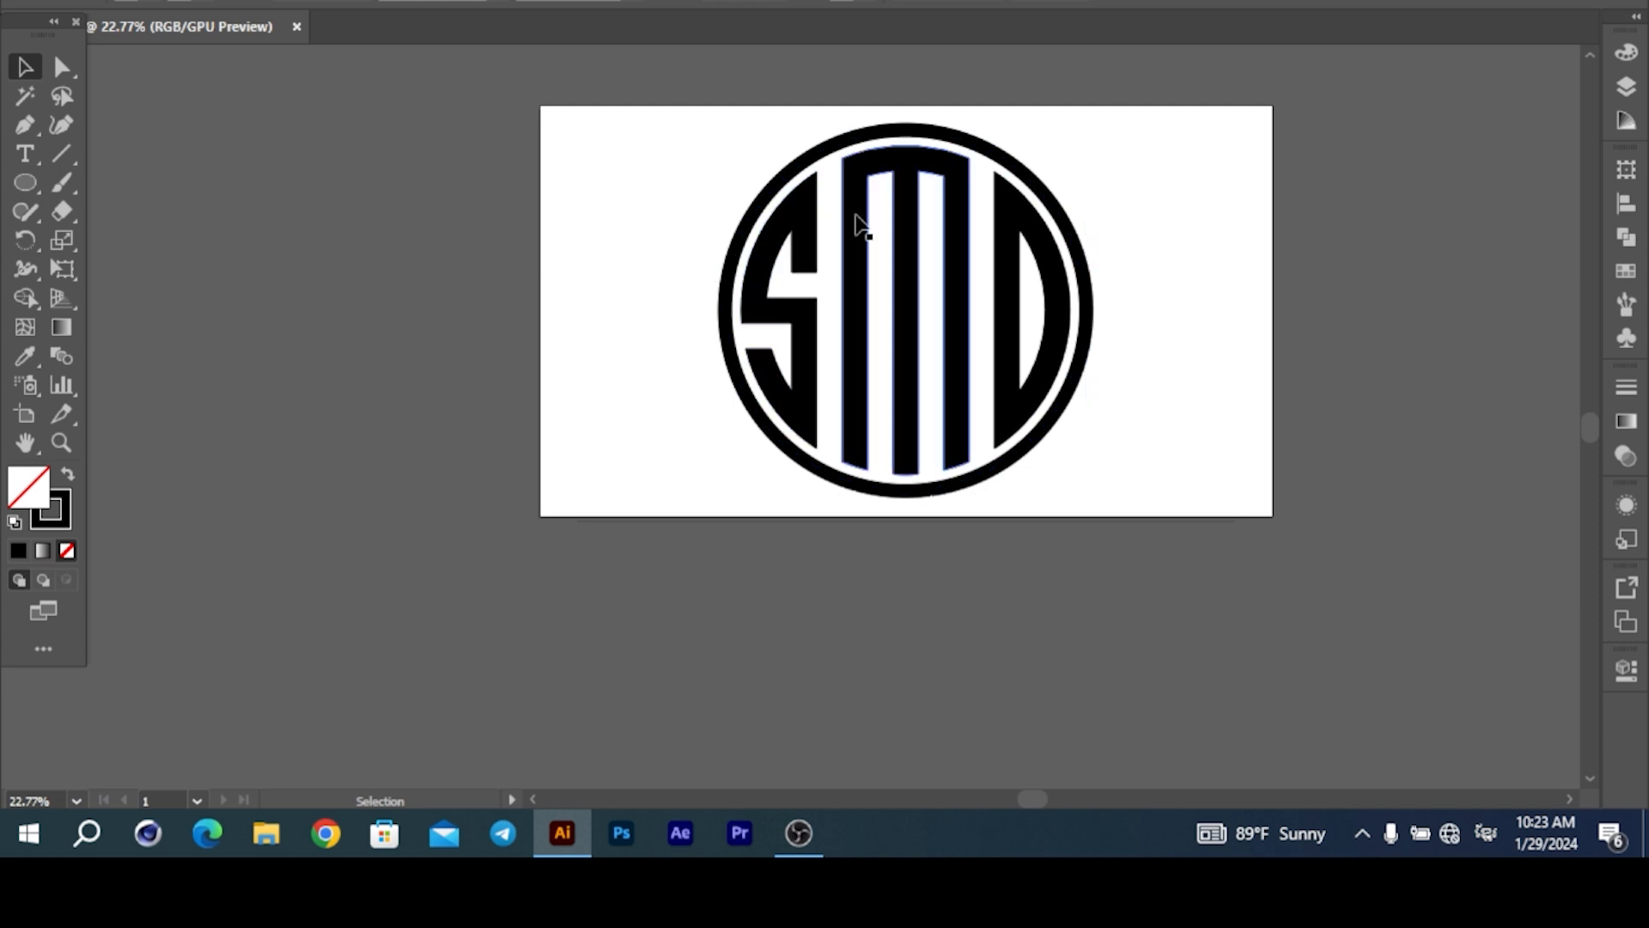
drag(655, 199, 1355, 513)
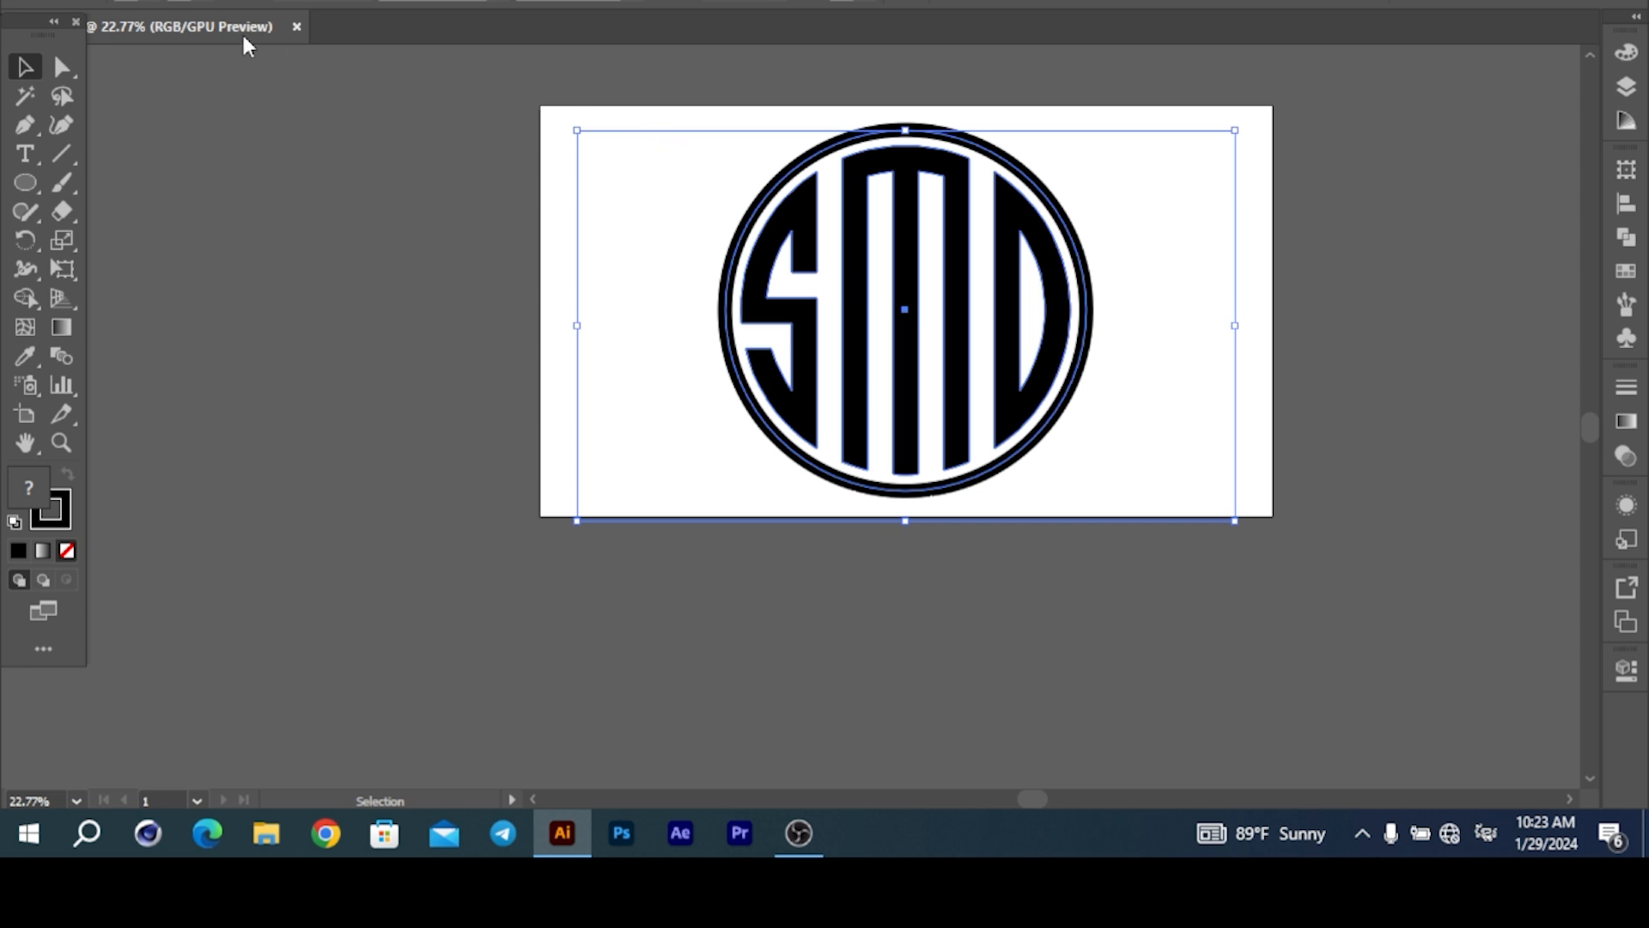
click(251, 4)
click(317, 225)
click(761, 519)
click(1490, 287)
- Select the whole logo, fill it with the white-to-black gradient, and set the gradient type to radial
key(ctrl+a)
click(1626, 421)
click(1468, 558)
click(1553, 574)
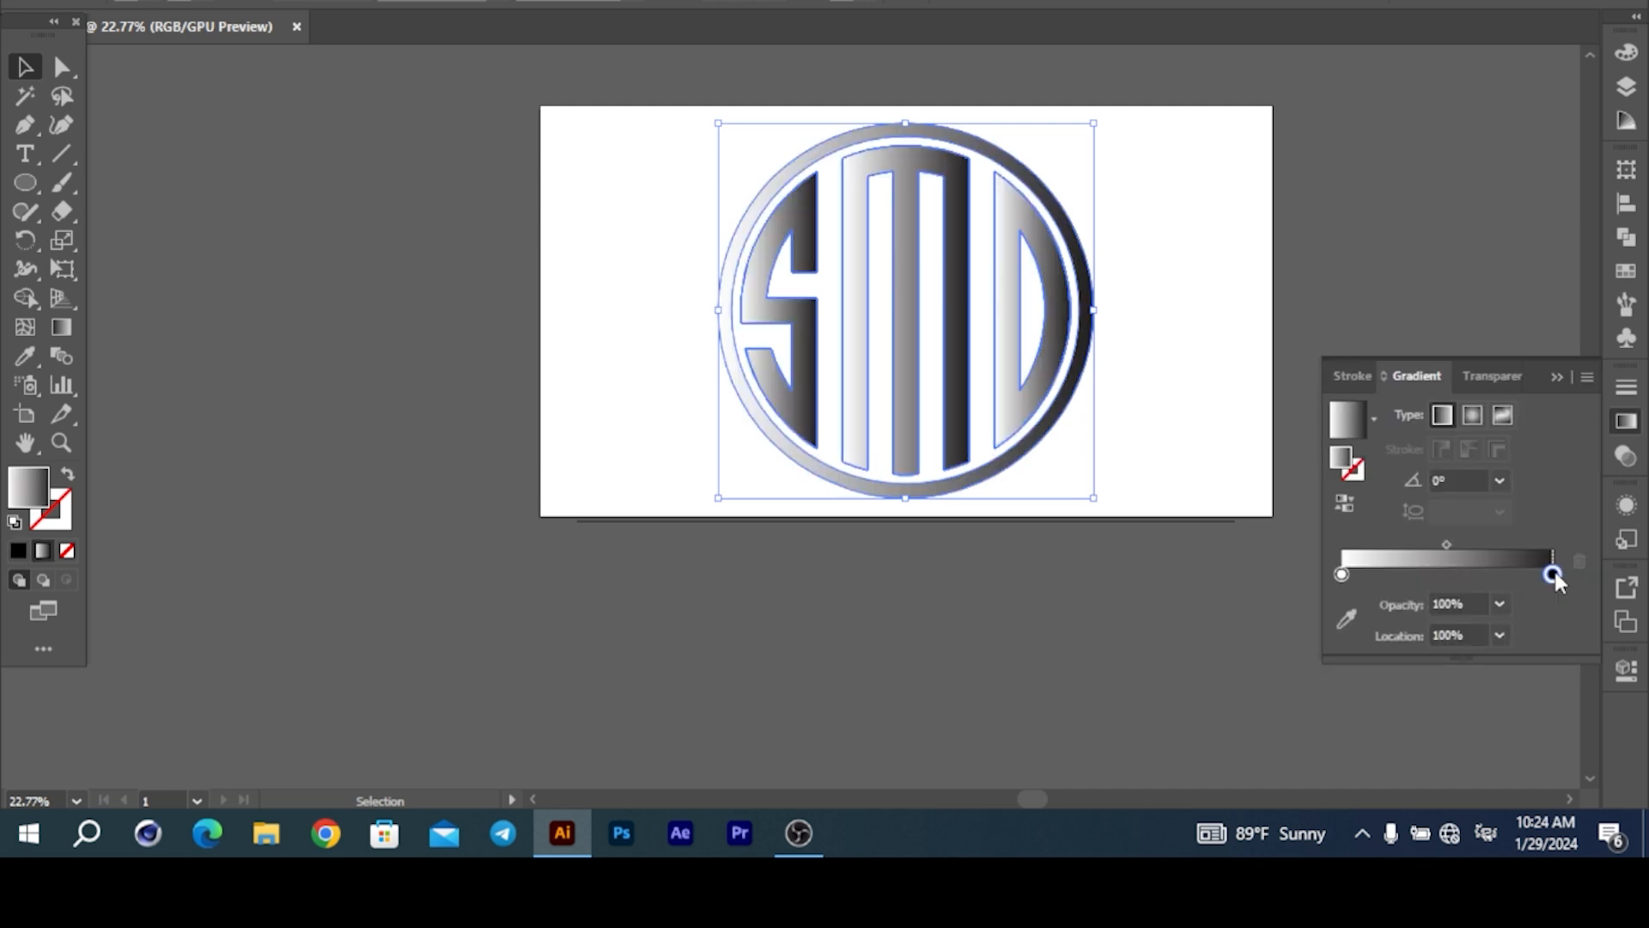
click(1471, 416)
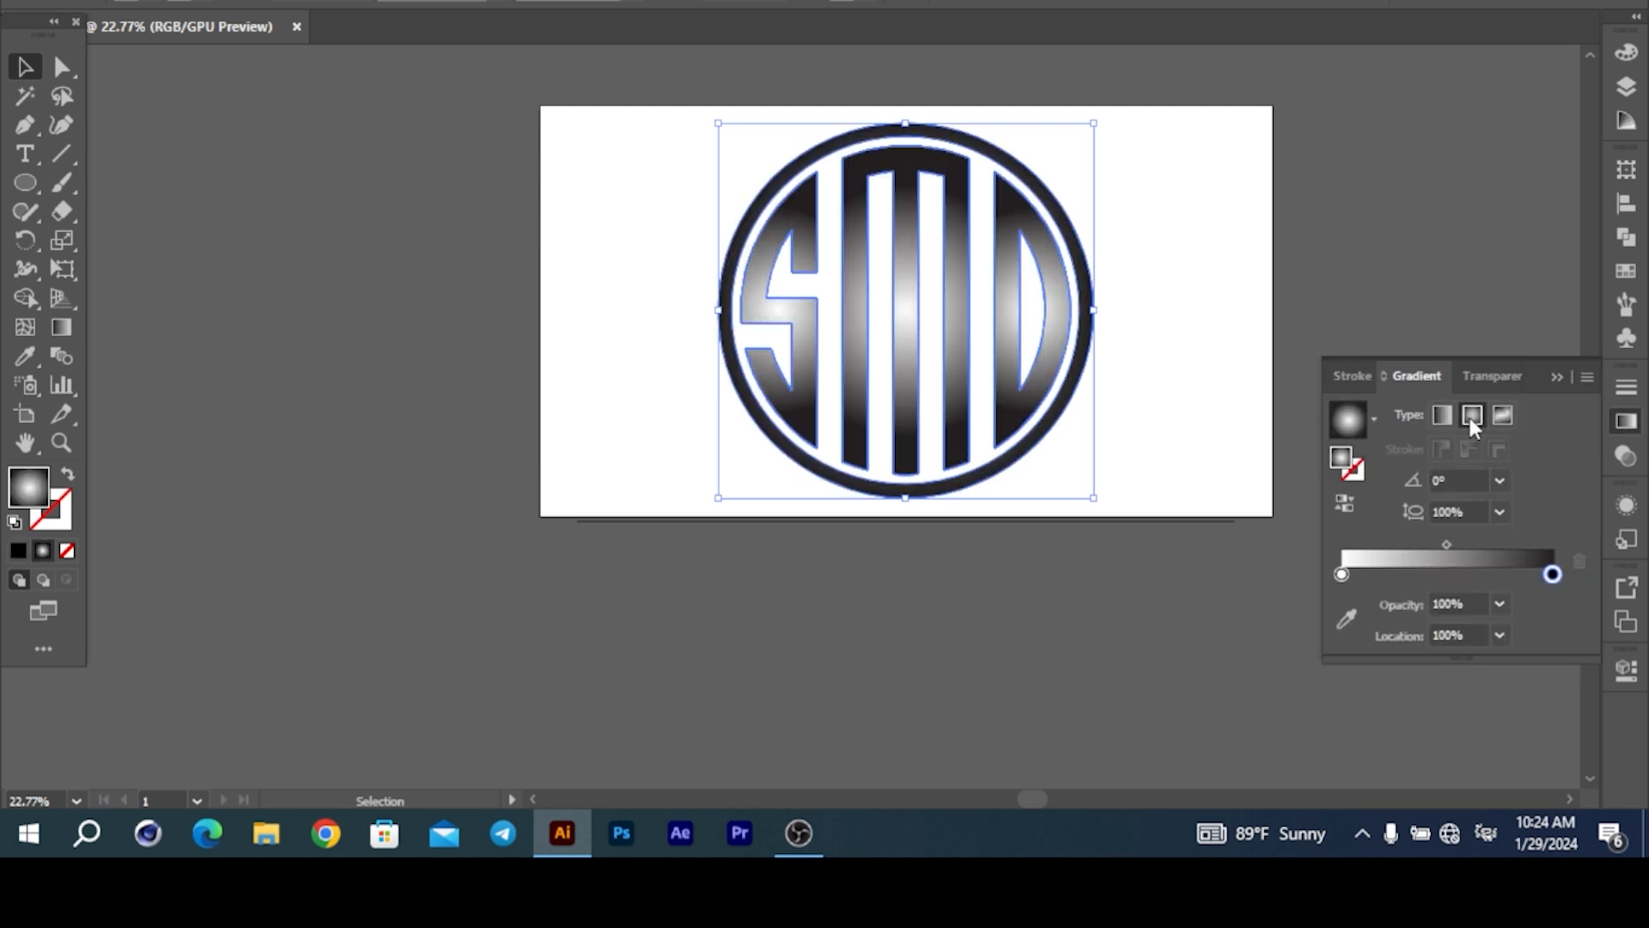
- Color the gradient's end stop purple and its start stop red using the swatches
double_click(1553, 574)
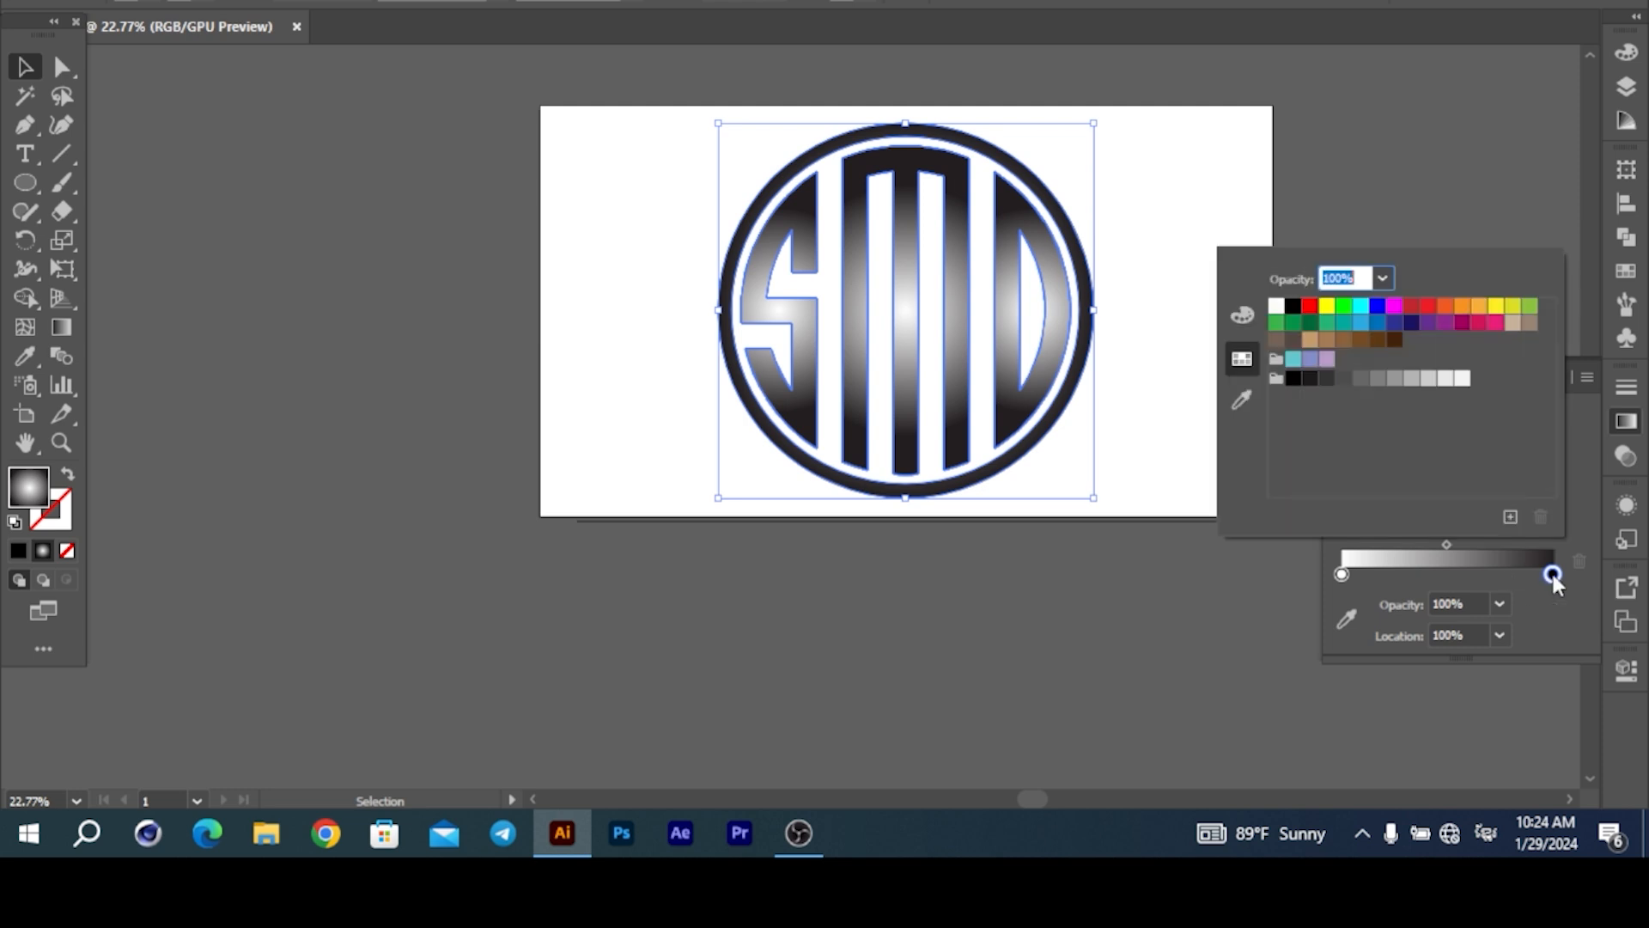
click(1446, 334)
click(1342, 573)
double_click(1341, 574)
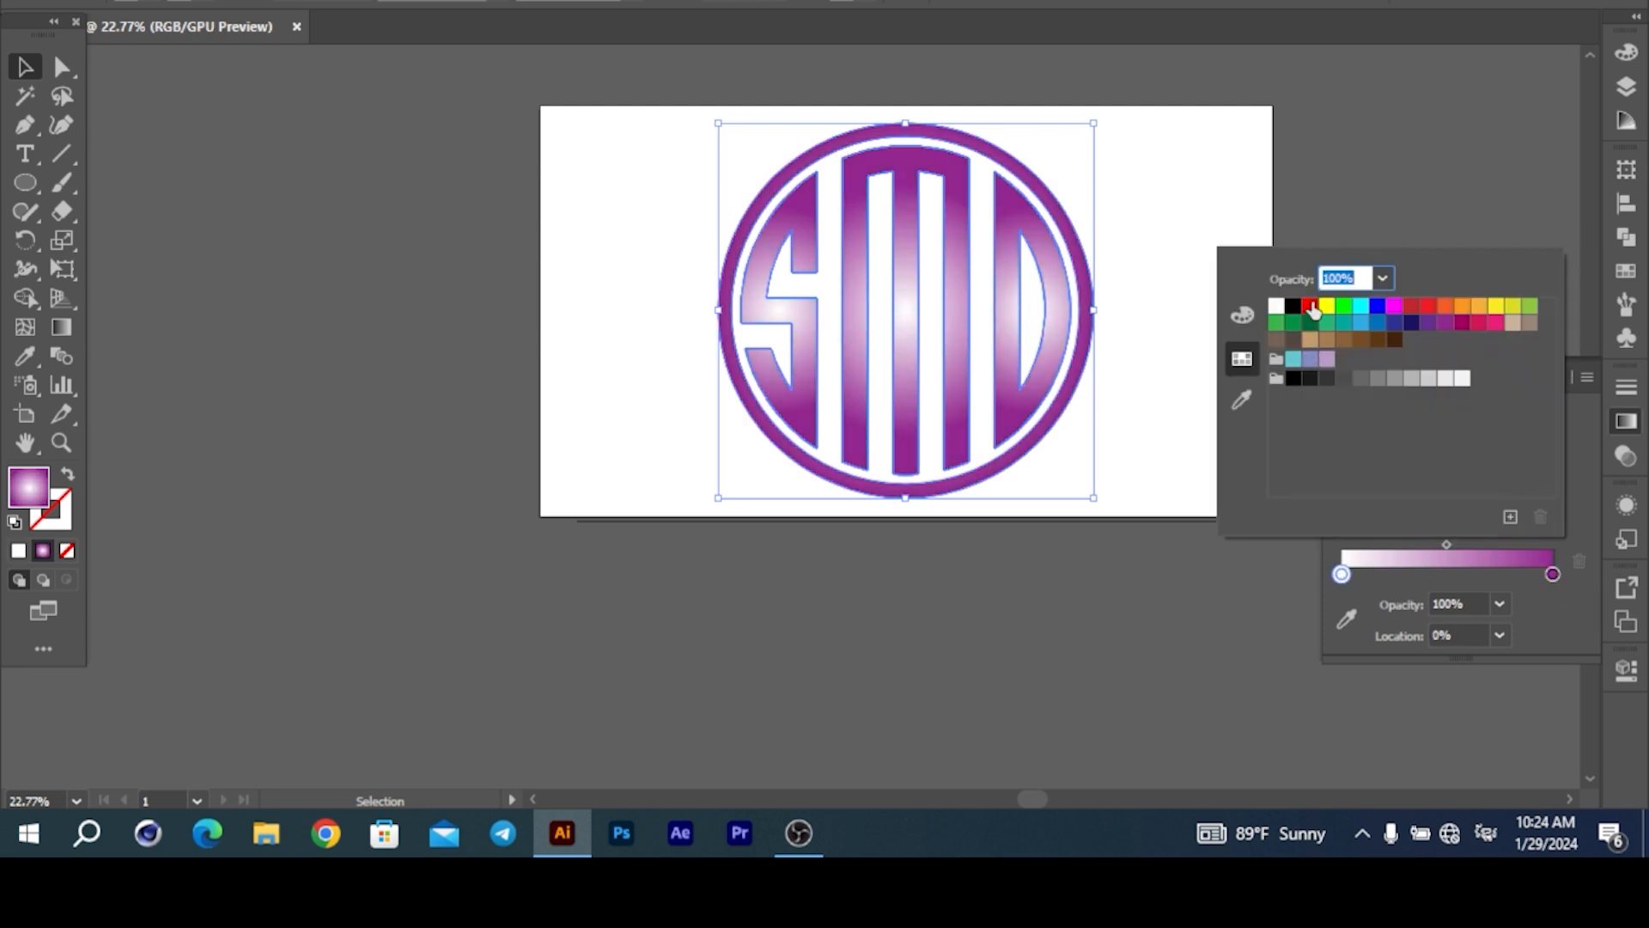
click(1310, 306)
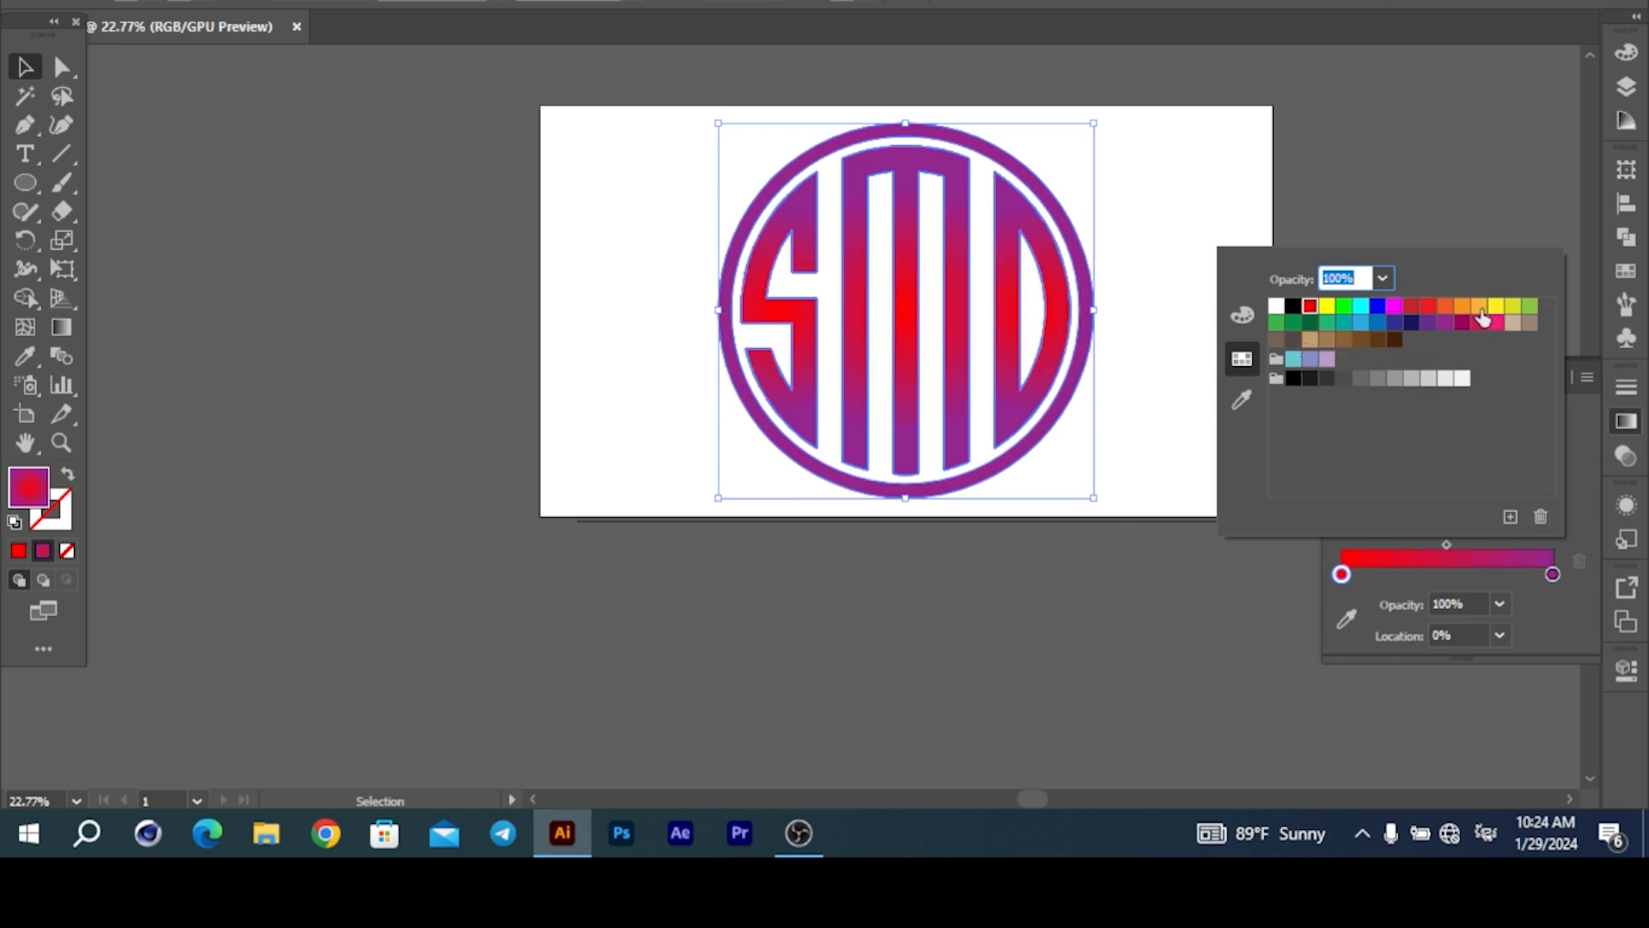
- Add a middle color stop at about 52% on the gradient and color it orange
click(1436, 591)
click(1452, 574)
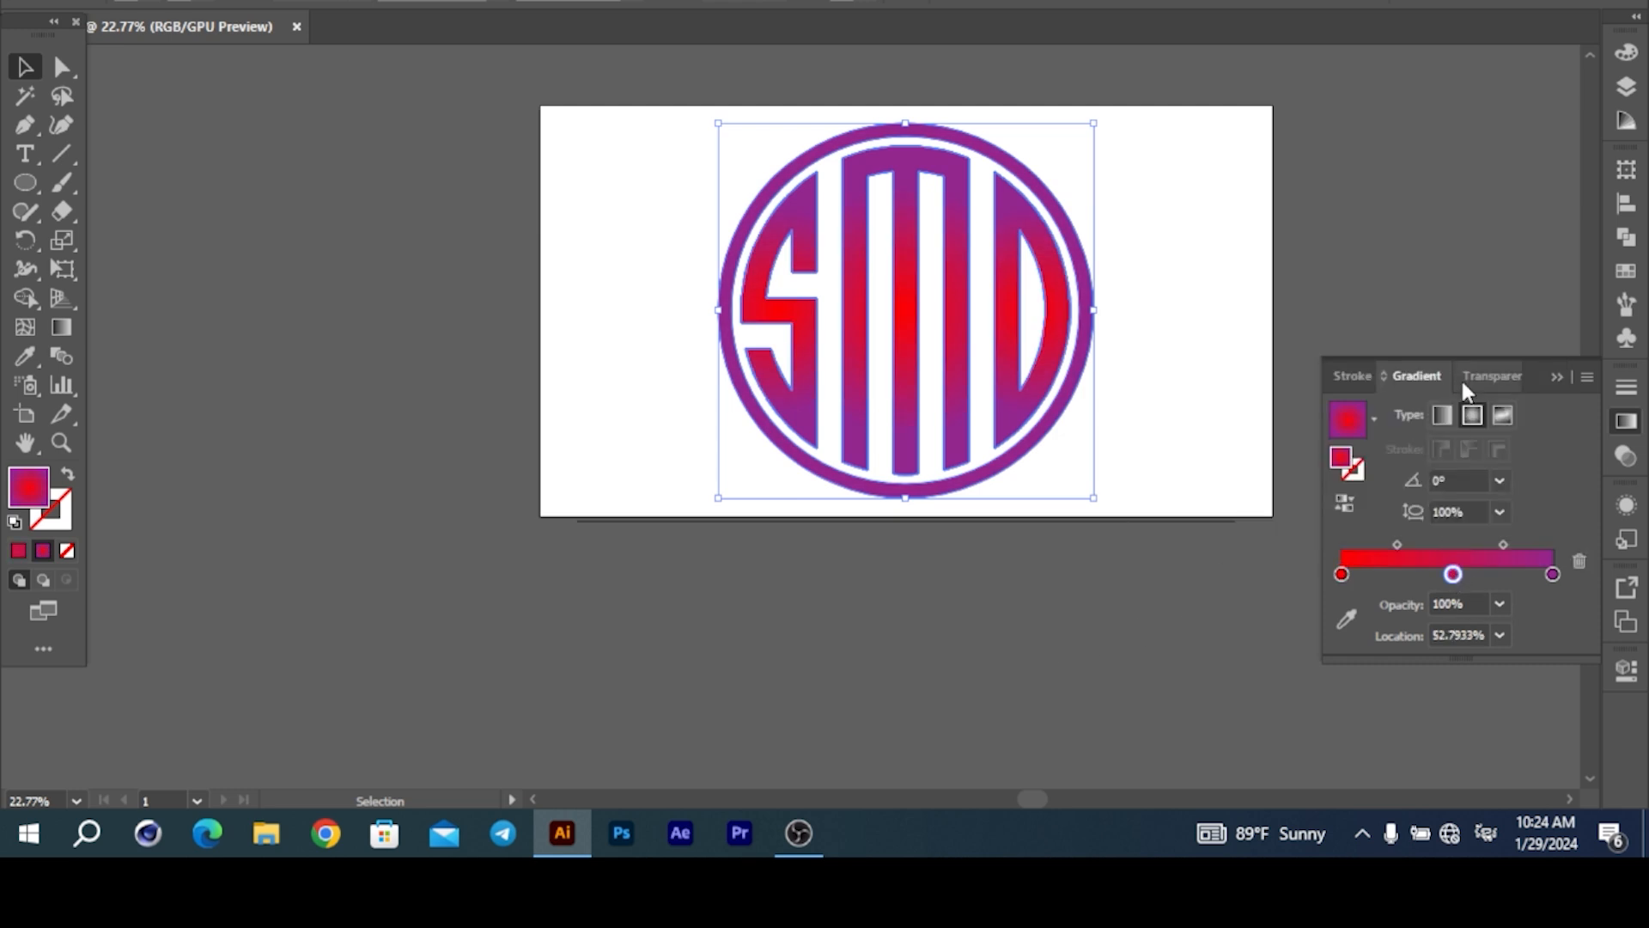
double_click(1457, 573)
click(1465, 307)
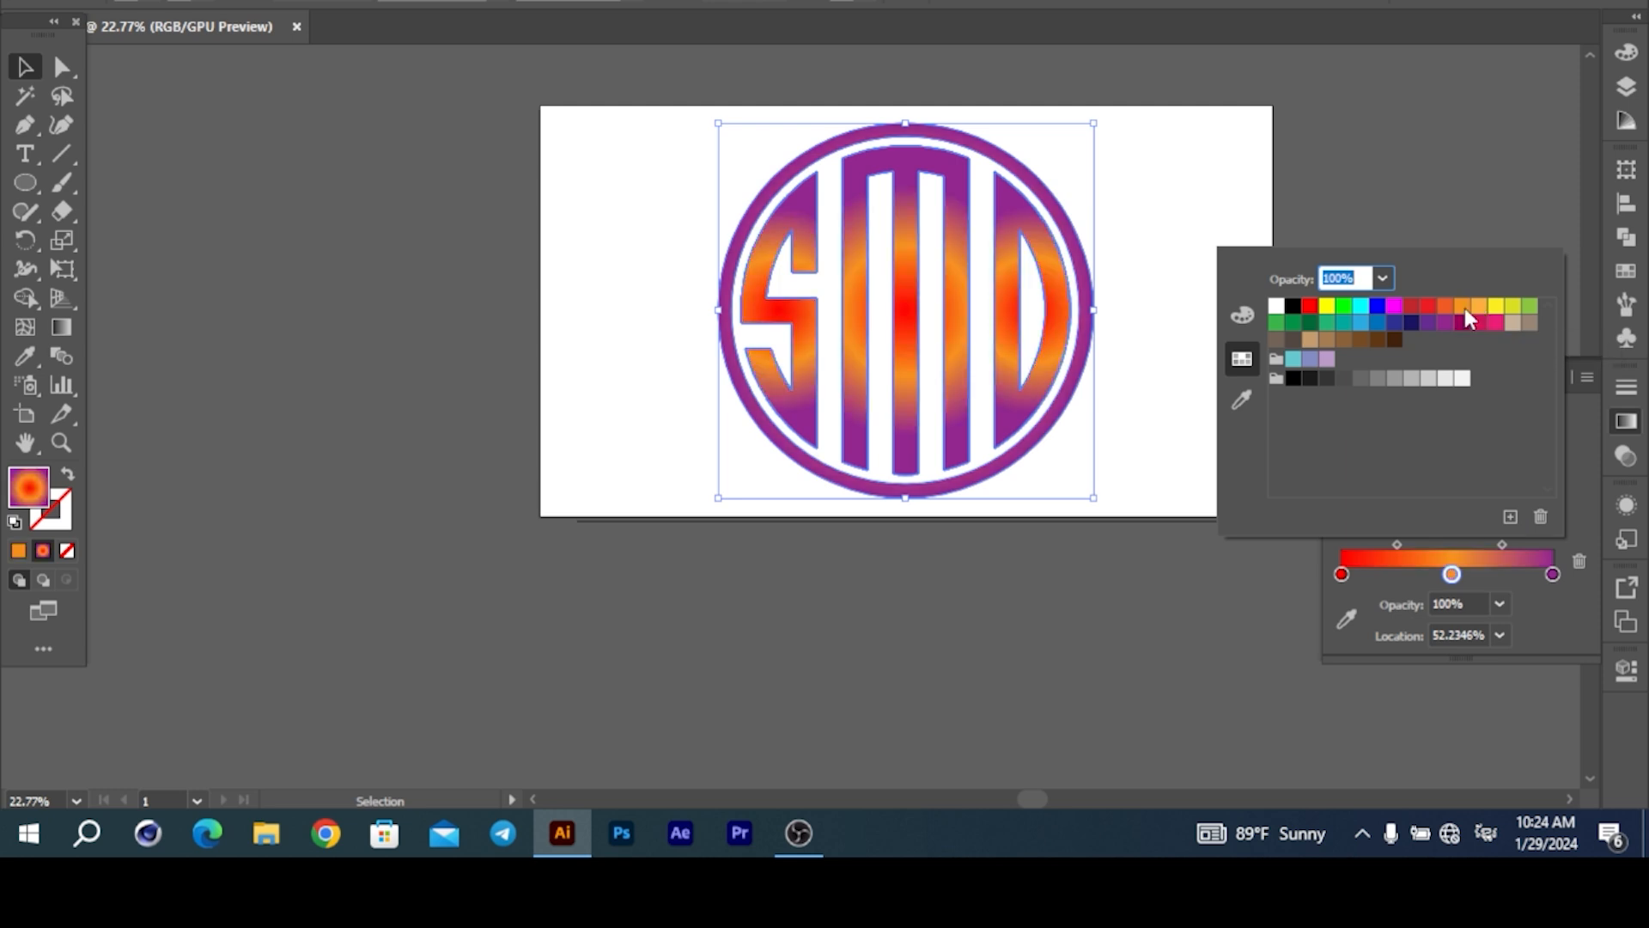
click(1215, 656)
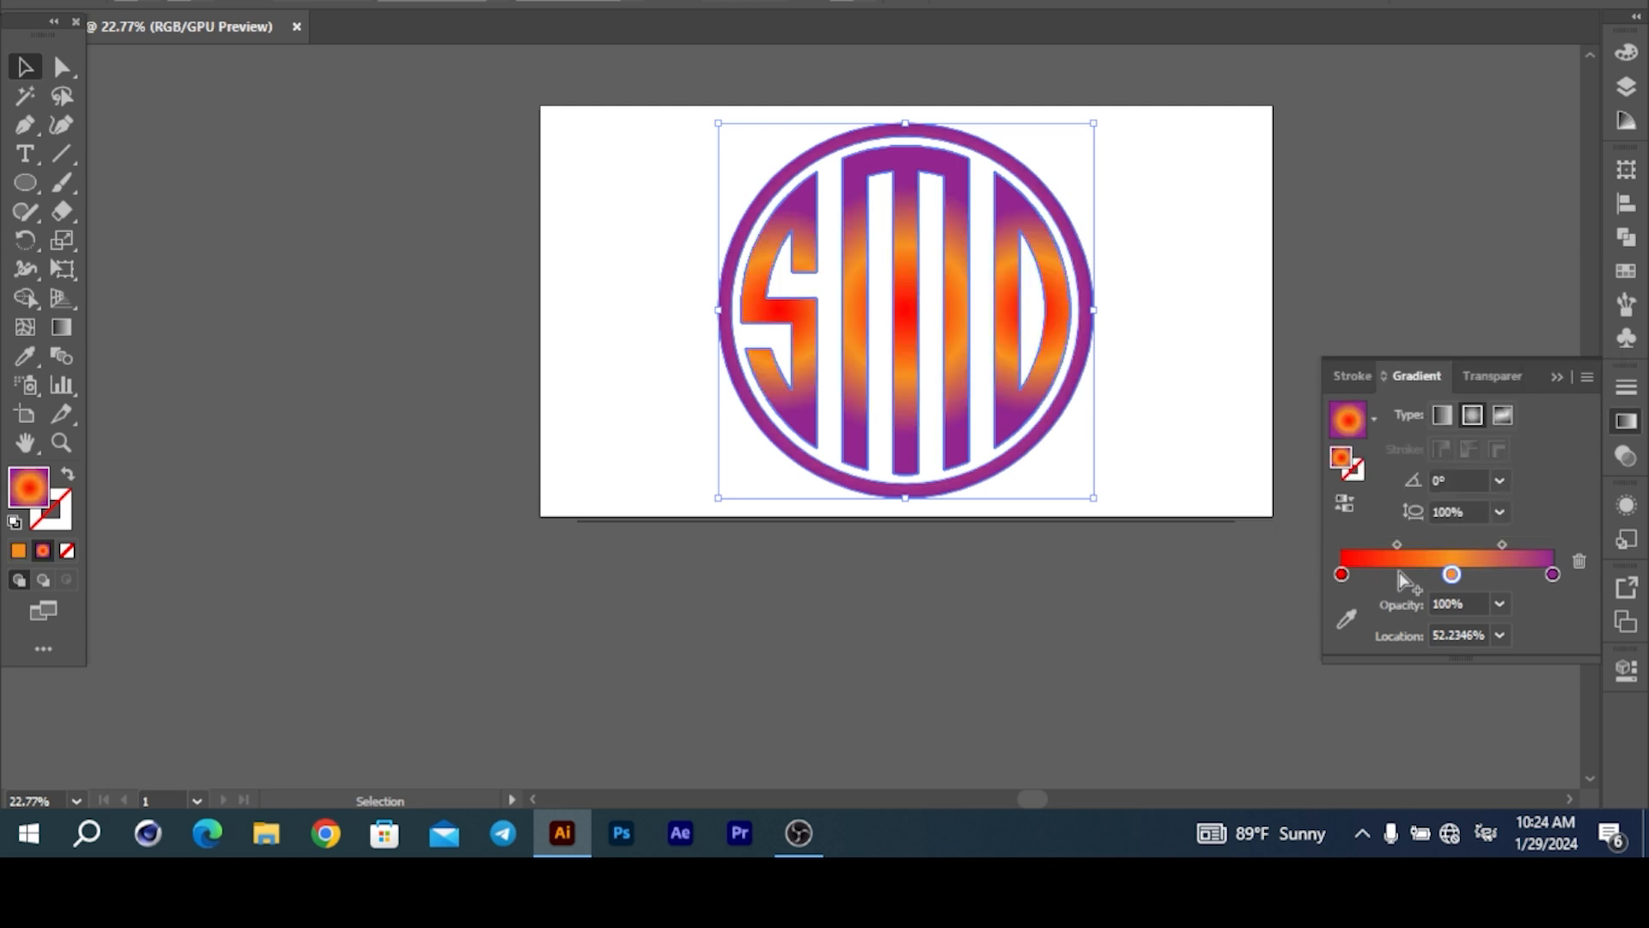
- Switch the gradient type to freeform and back to radial, and shift the orange stop to about 56%
click(1502, 415)
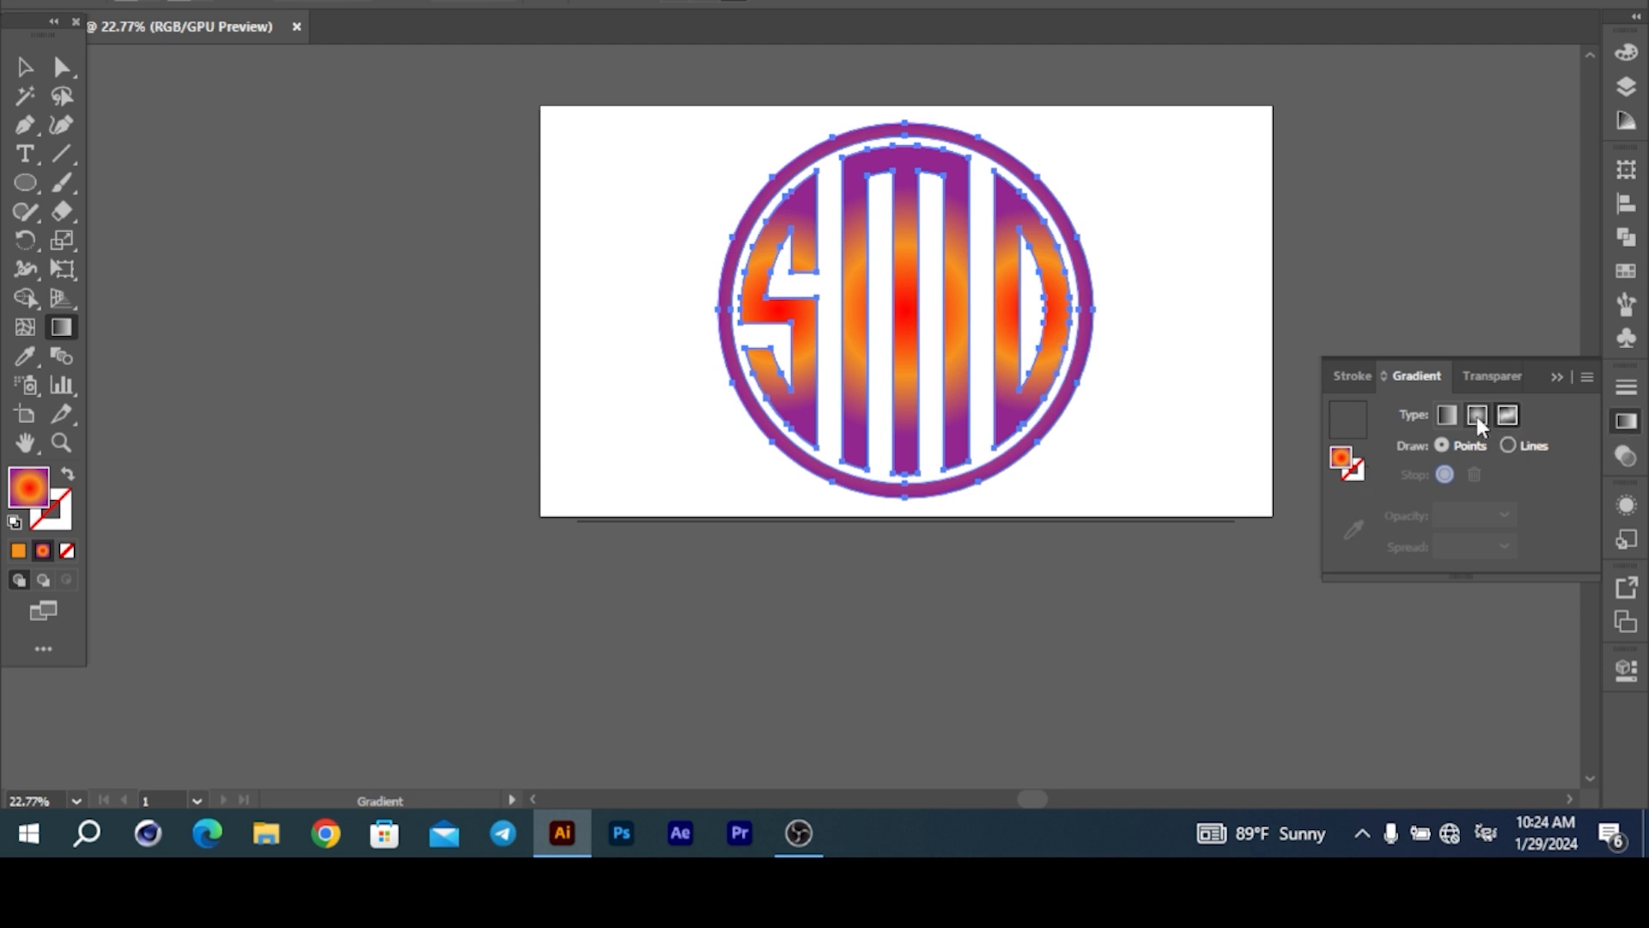
click(1477, 416)
click(1409, 571)
click(1449, 573)
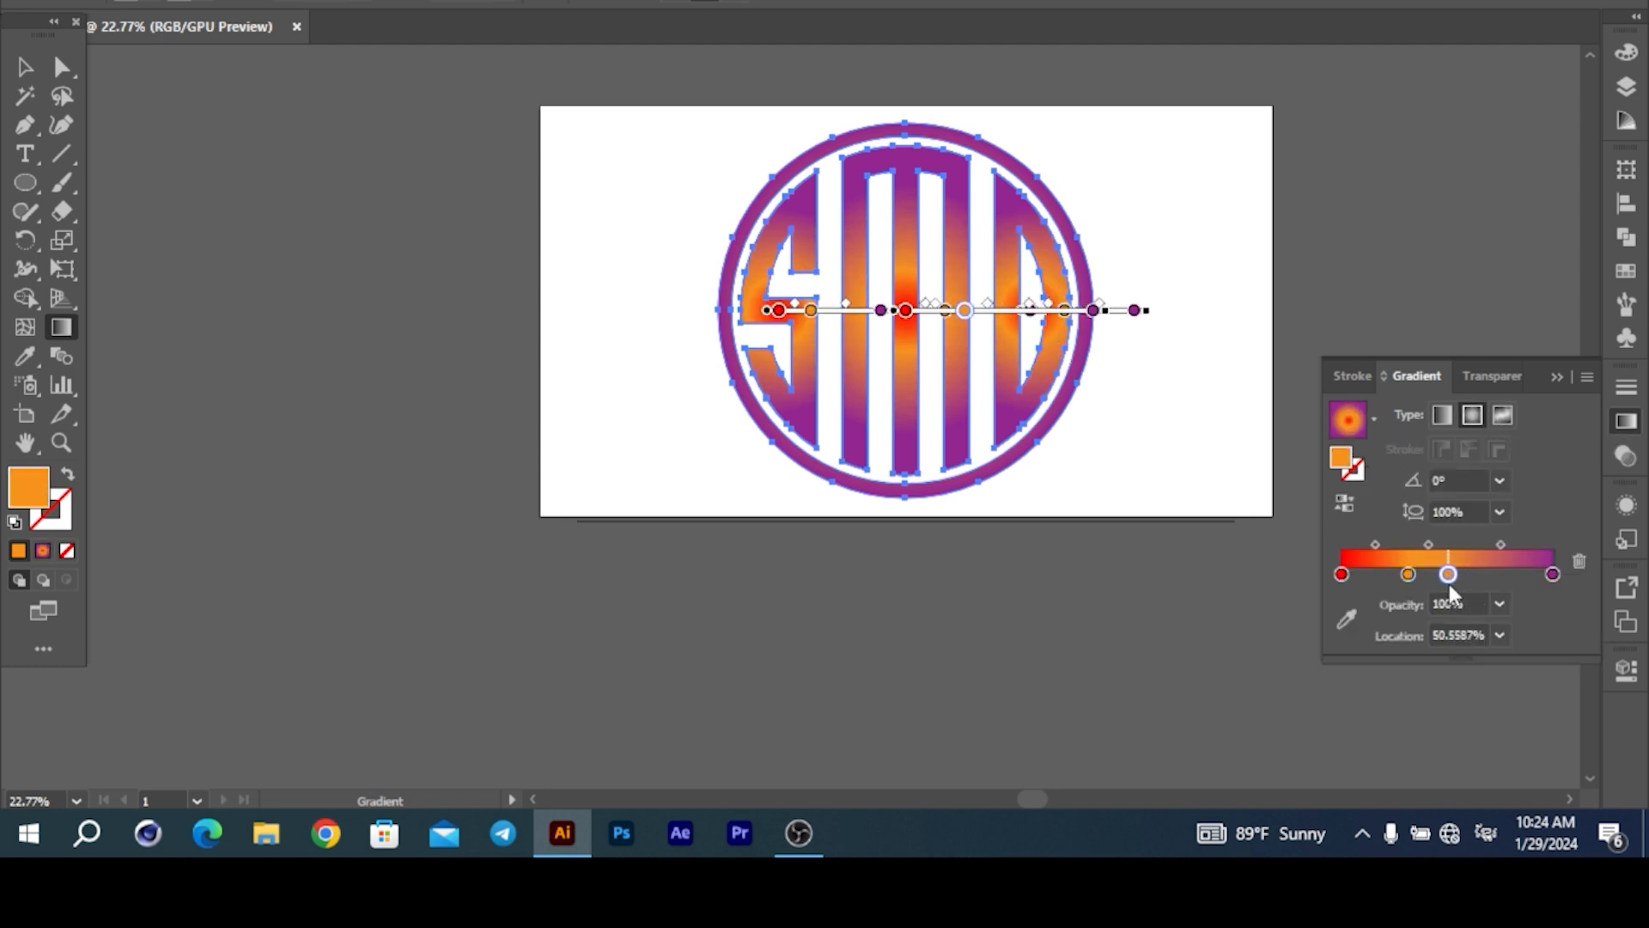
key(Delete)
drag(1409, 579, 1462, 580)
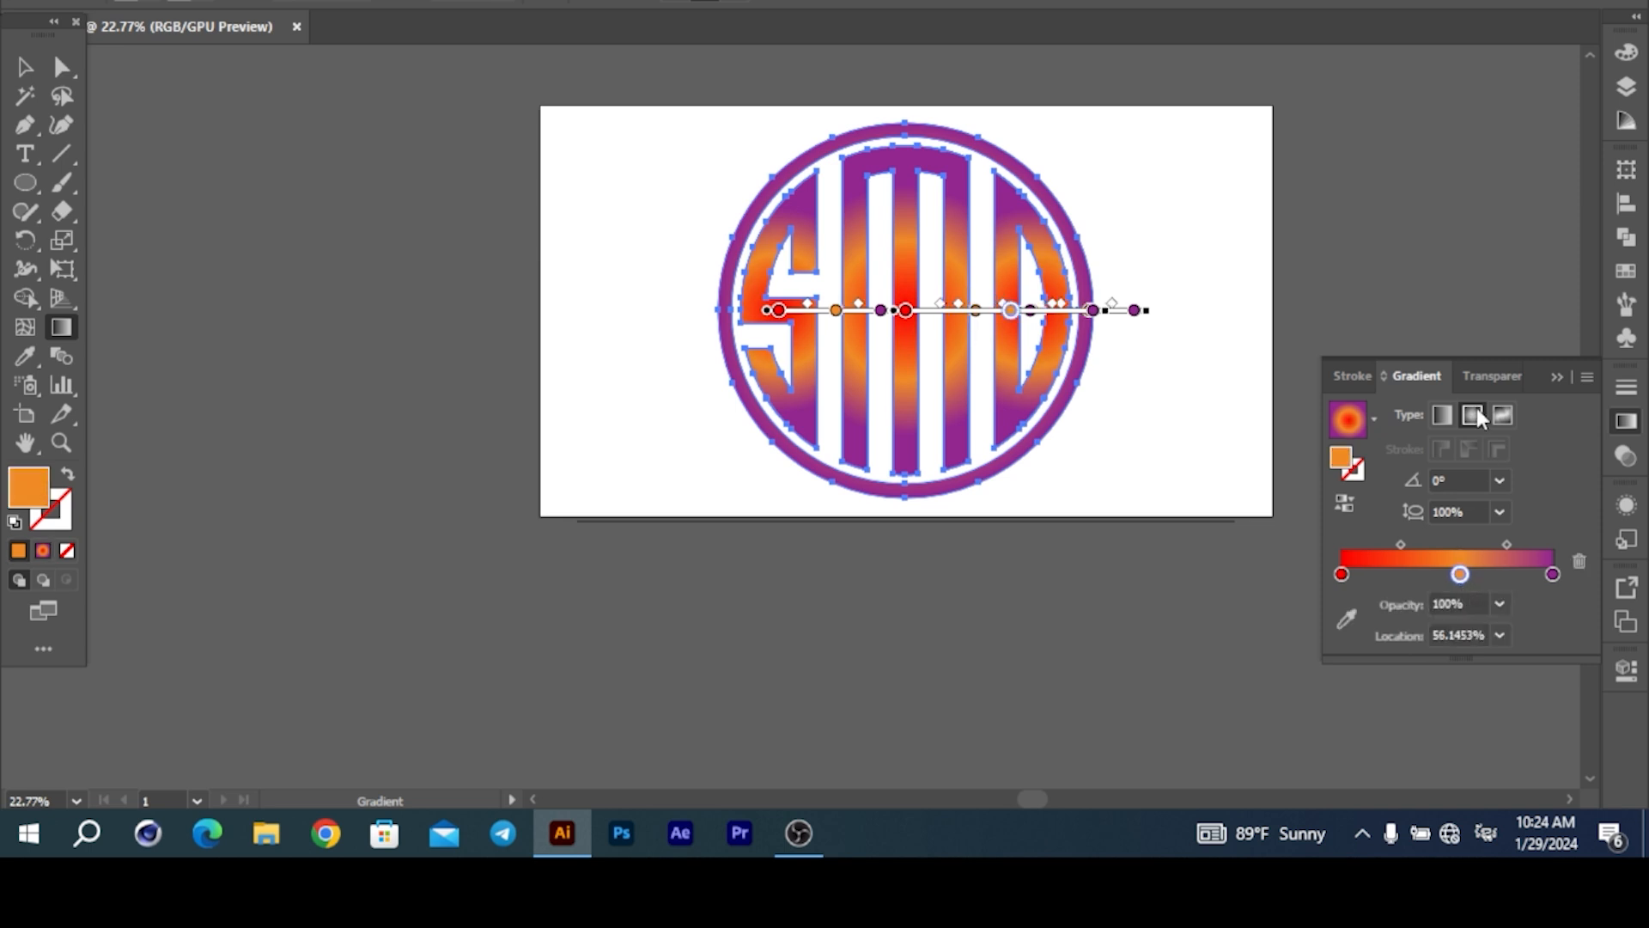
- Set the logo's gradient type to linear after comparing it with the freeform points and lines options
click(1443, 415)
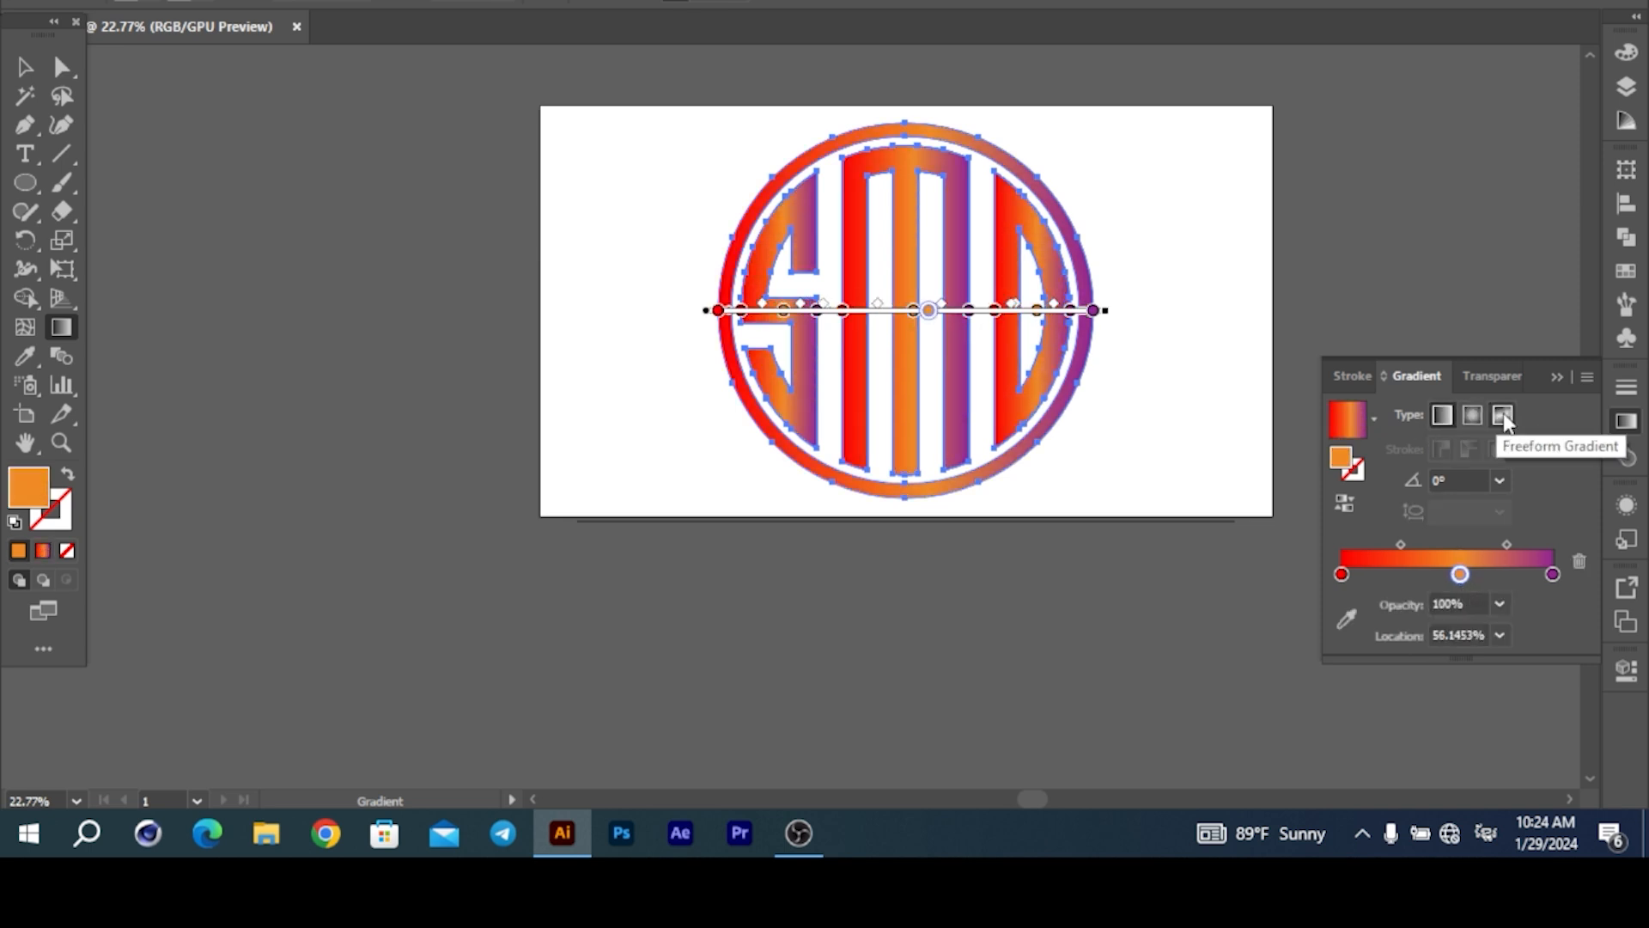
click(1504, 415)
click(1446, 415)
click(1503, 415)
click(1508, 445)
click(1439, 445)
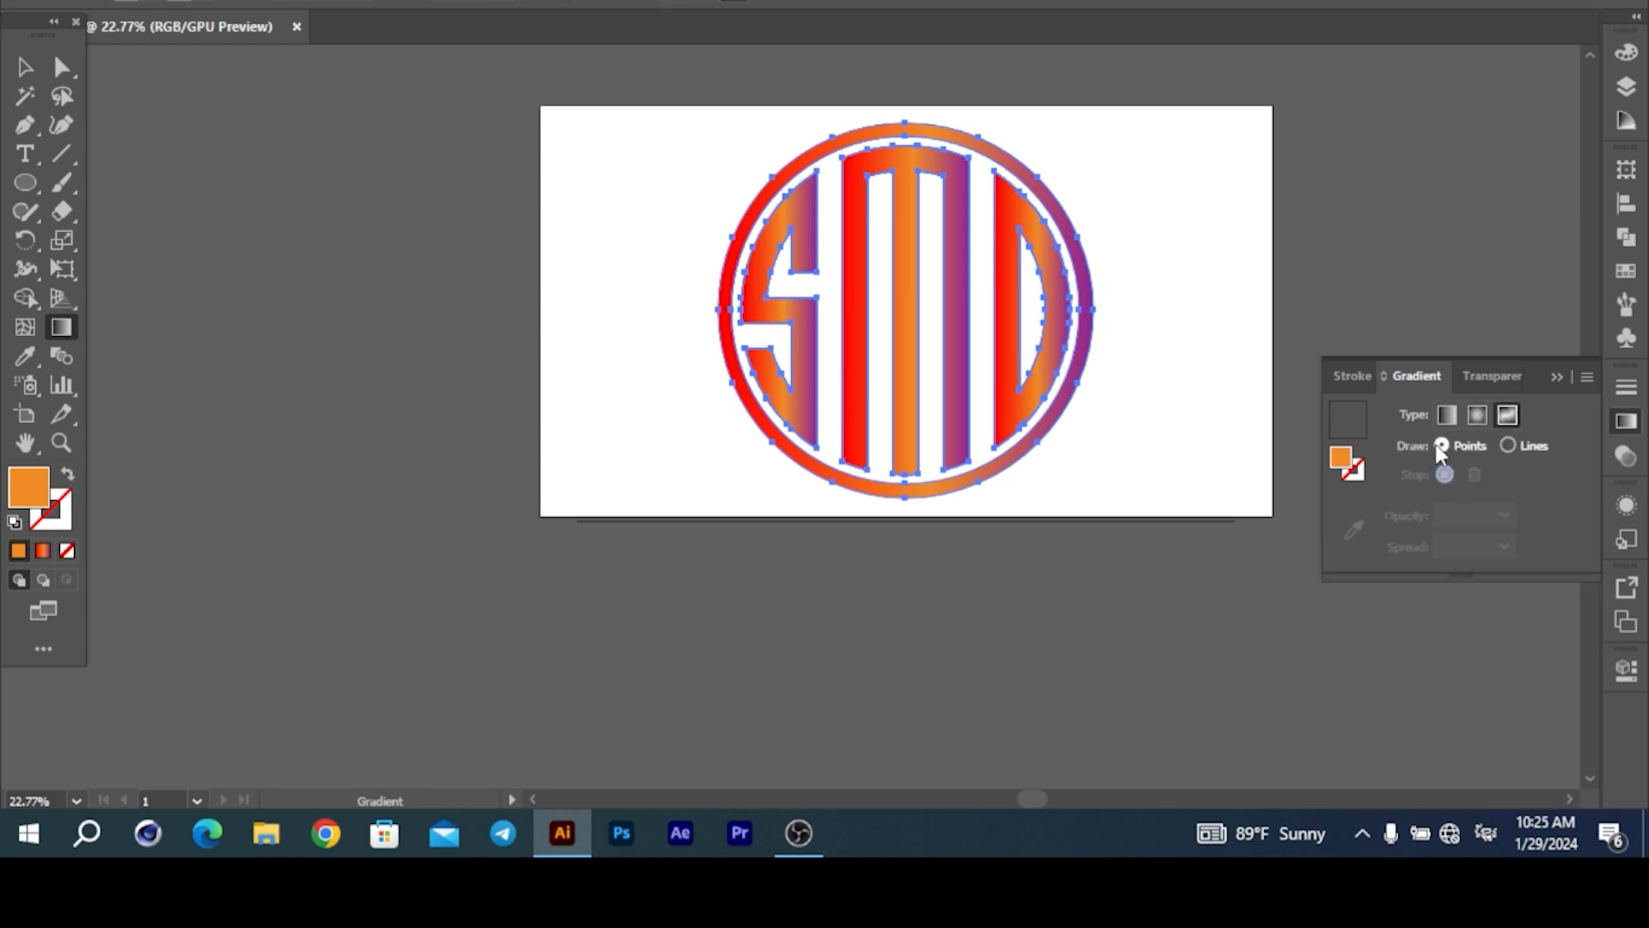
click(1443, 416)
- Remove the orange middle stop so the linear gradient runs only from red to purple, and deselect the logo
click(1452, 575)
drag(1452, 574, 1446, 574)
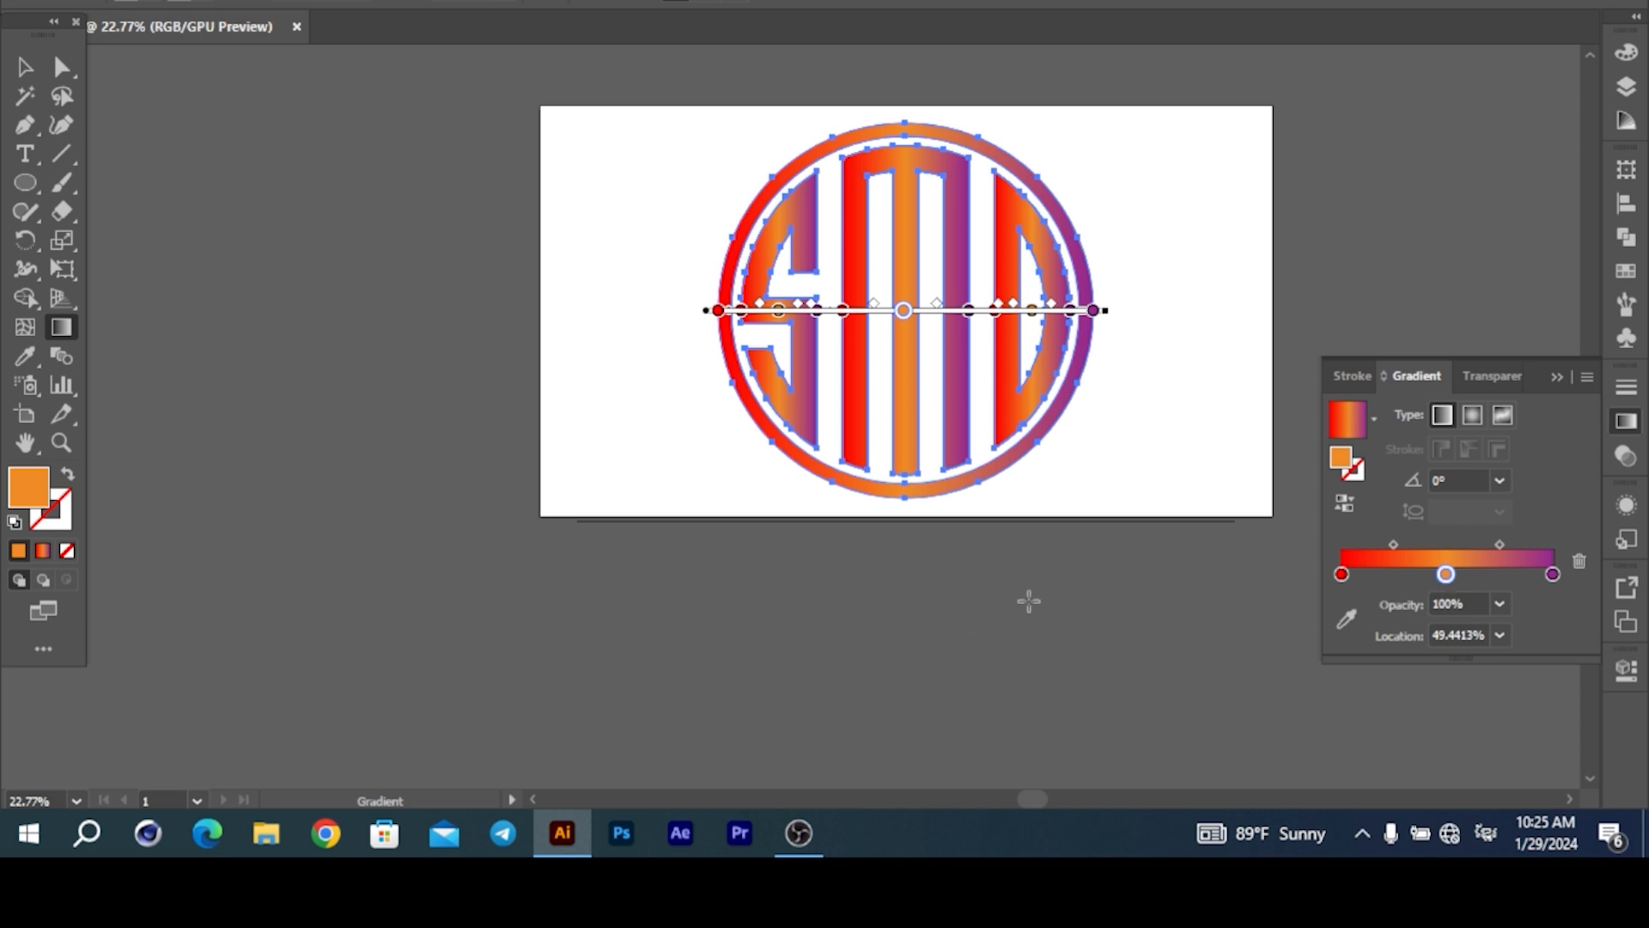
drag(1446, 574, 1454, 633)
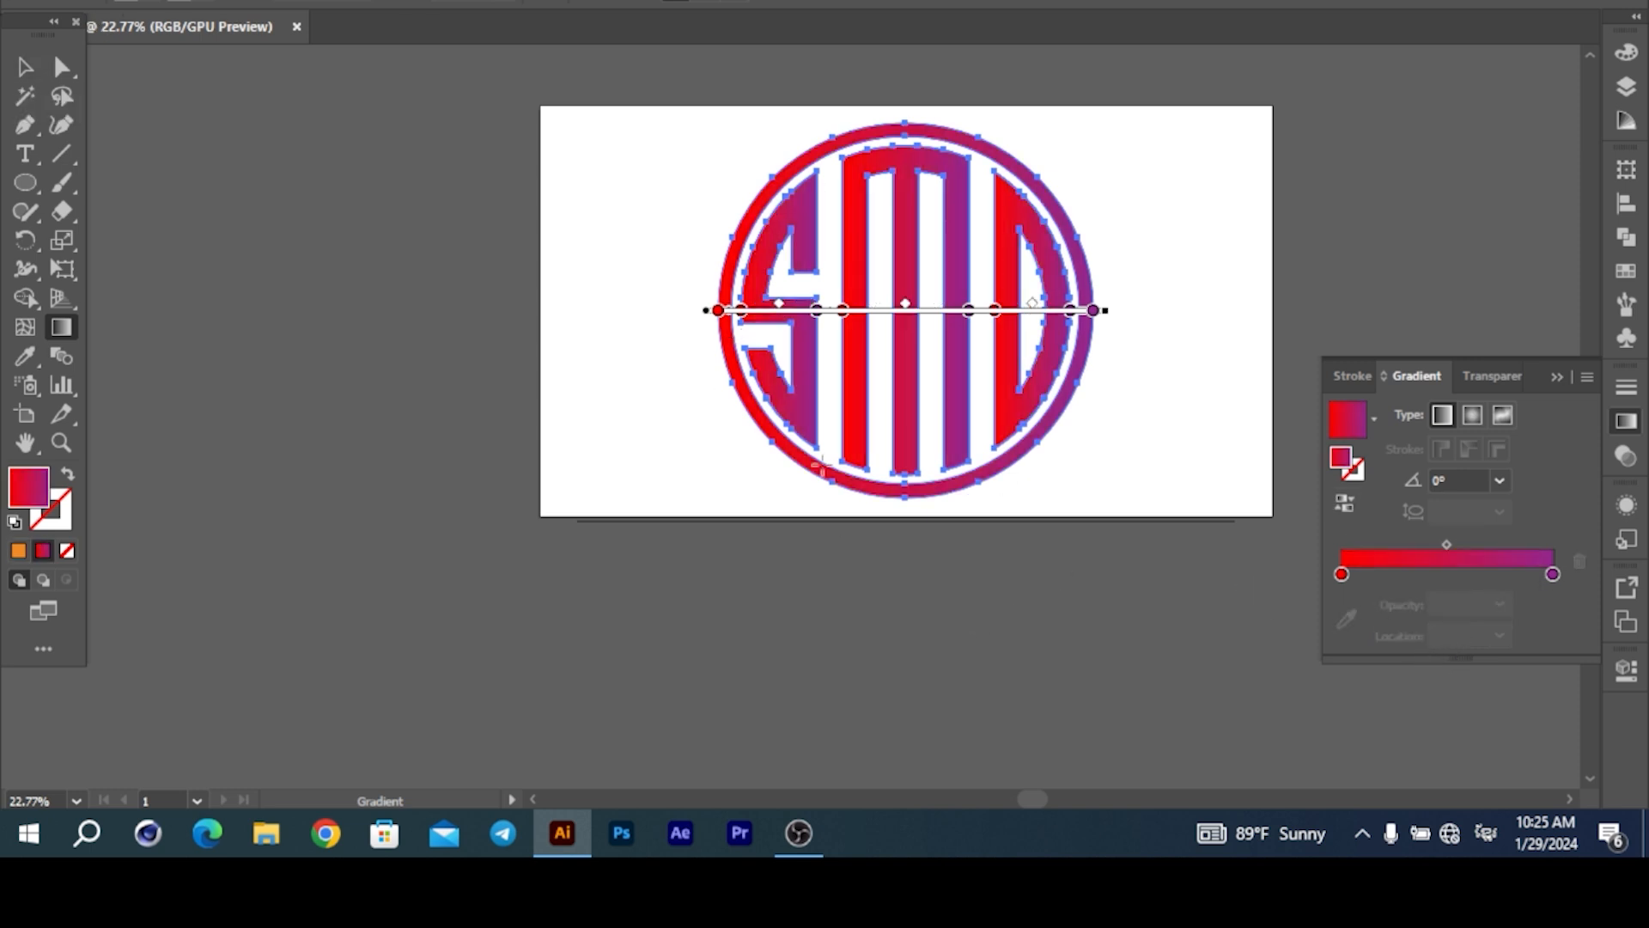
click(25, 66)
click(1306, 202)
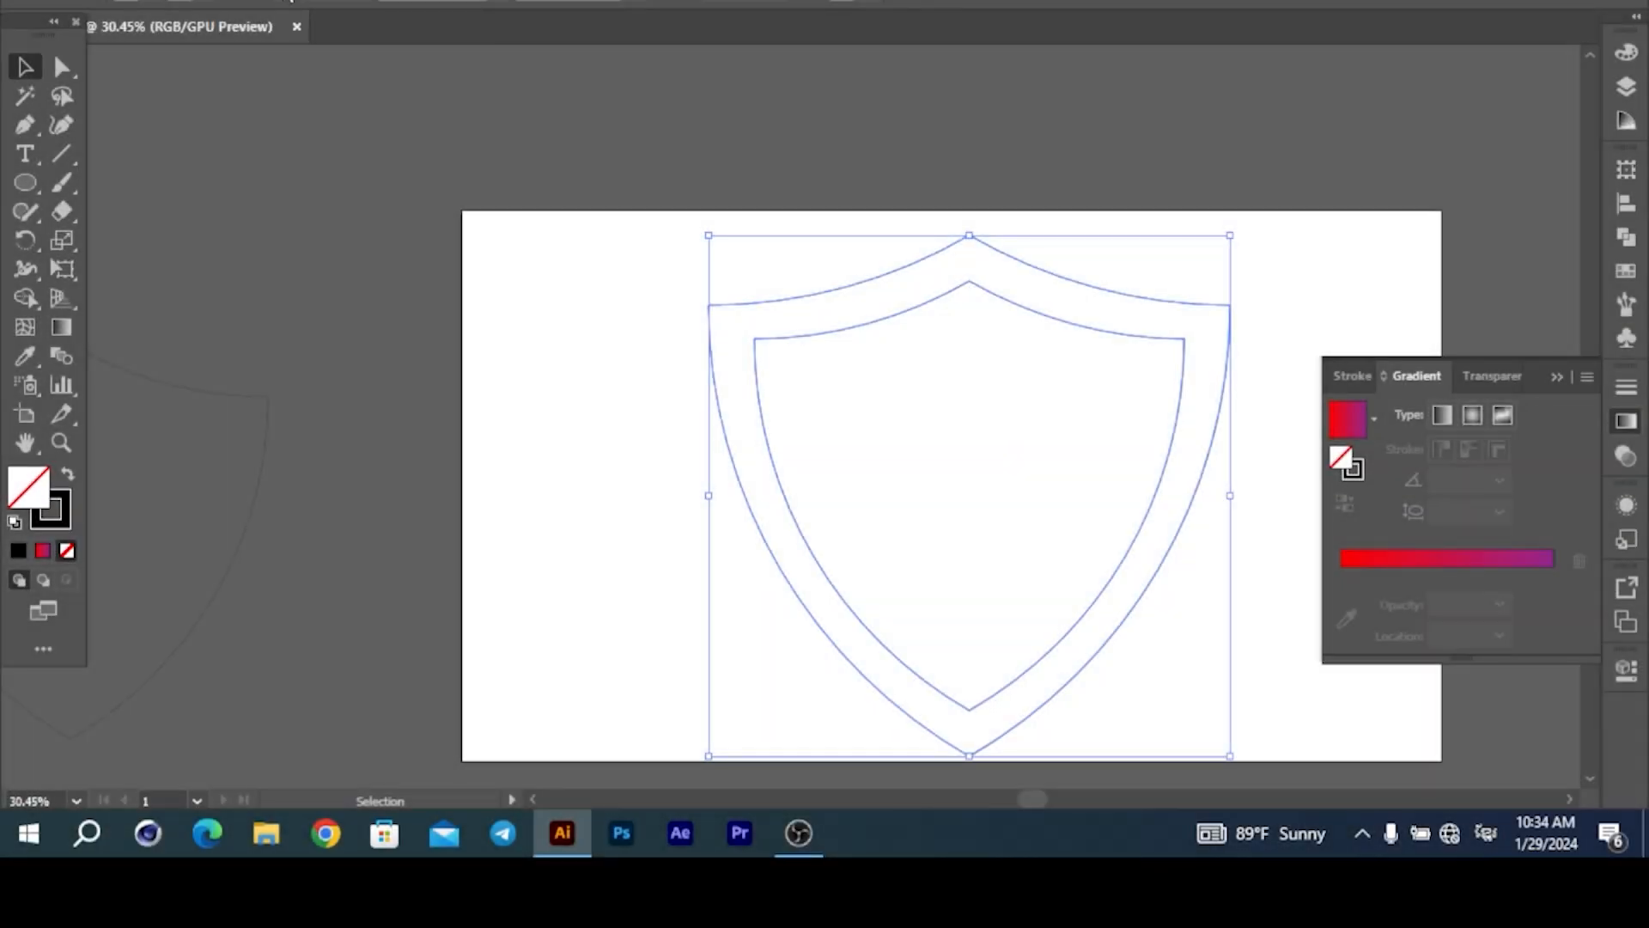
- Draw a straight horizontal line across nearly the full artboard width, level with the outer shield's top point
click(338, 208)
drag(965, 414, 948, 425)
drag(948, 425, 824, 236)
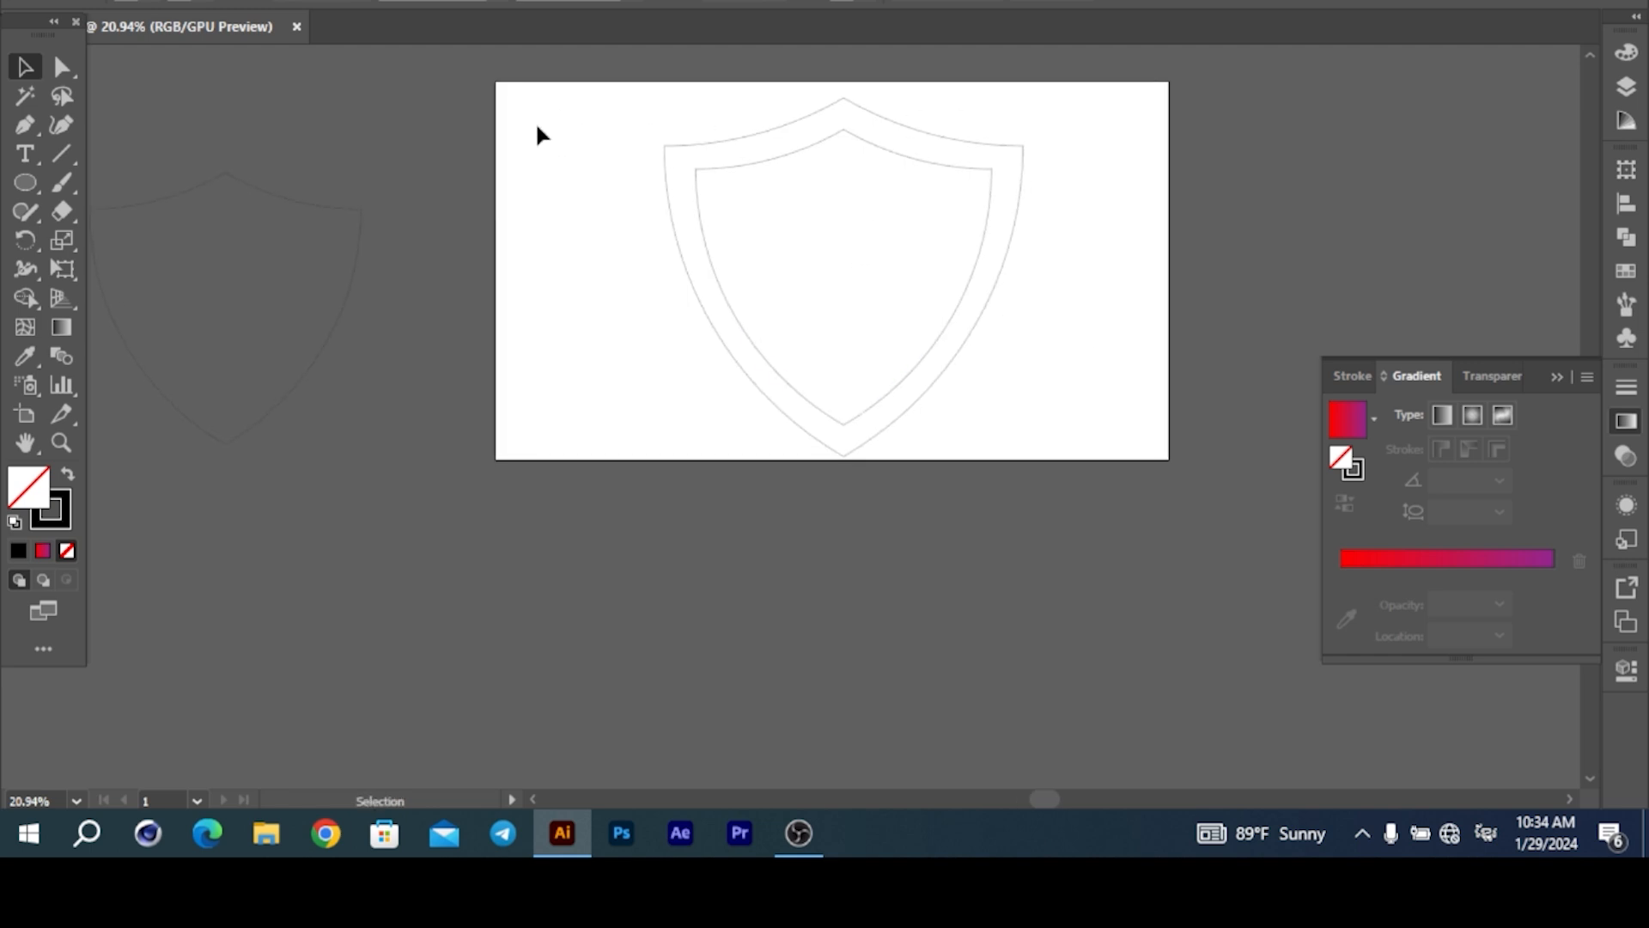
scroll(687, 316, up, 2)
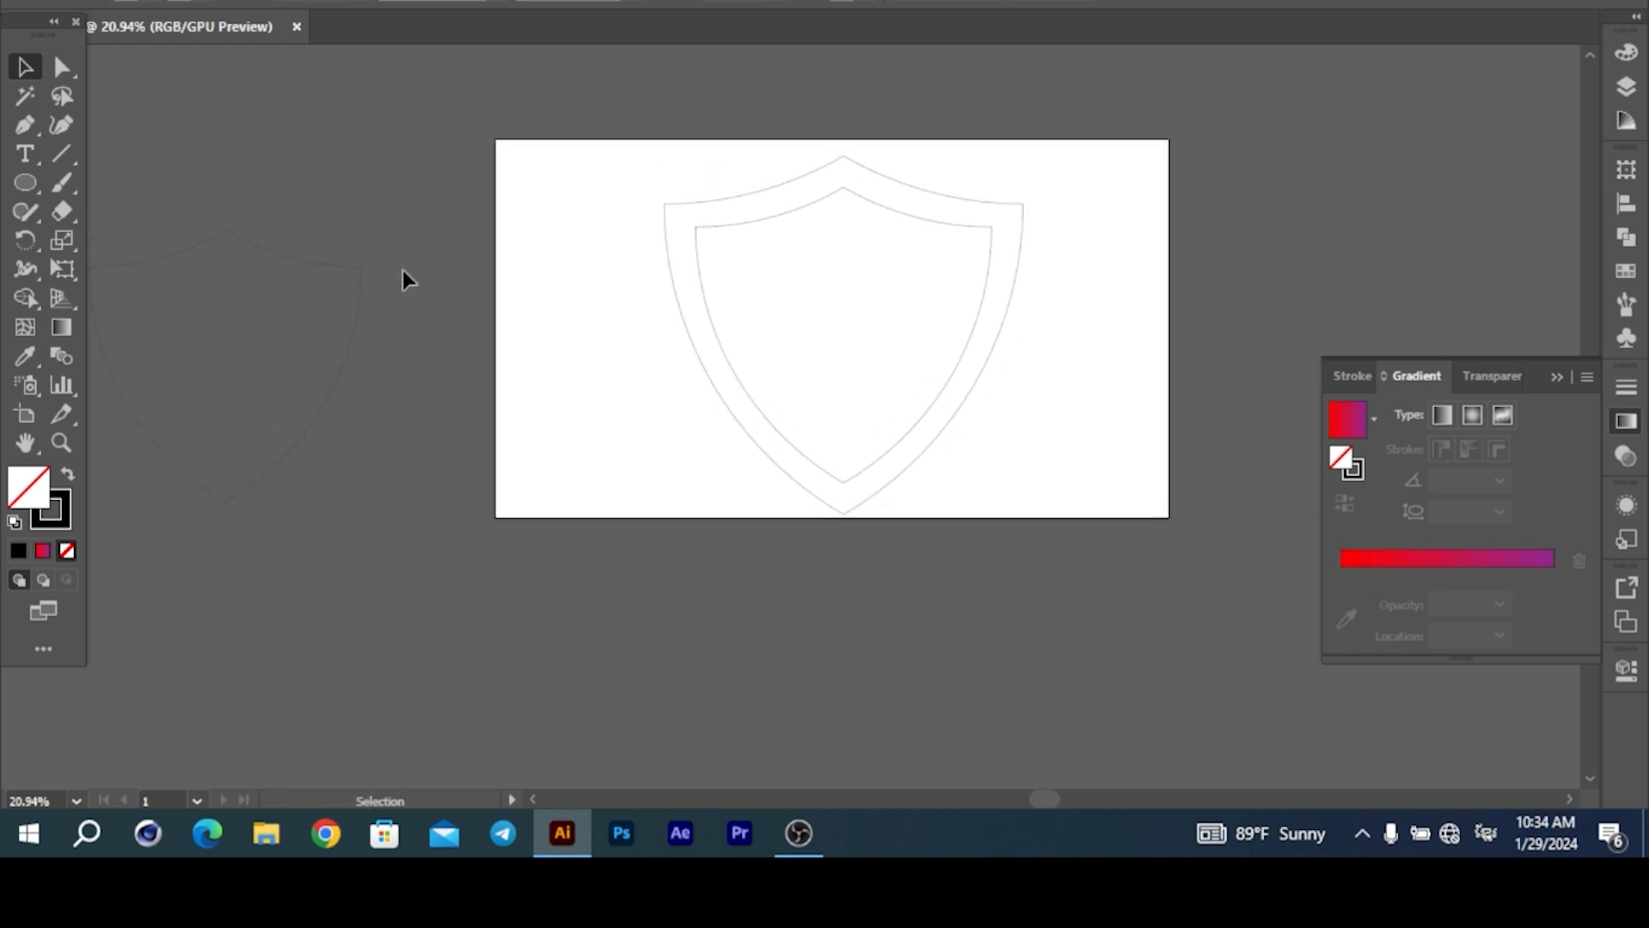
key(backslash)
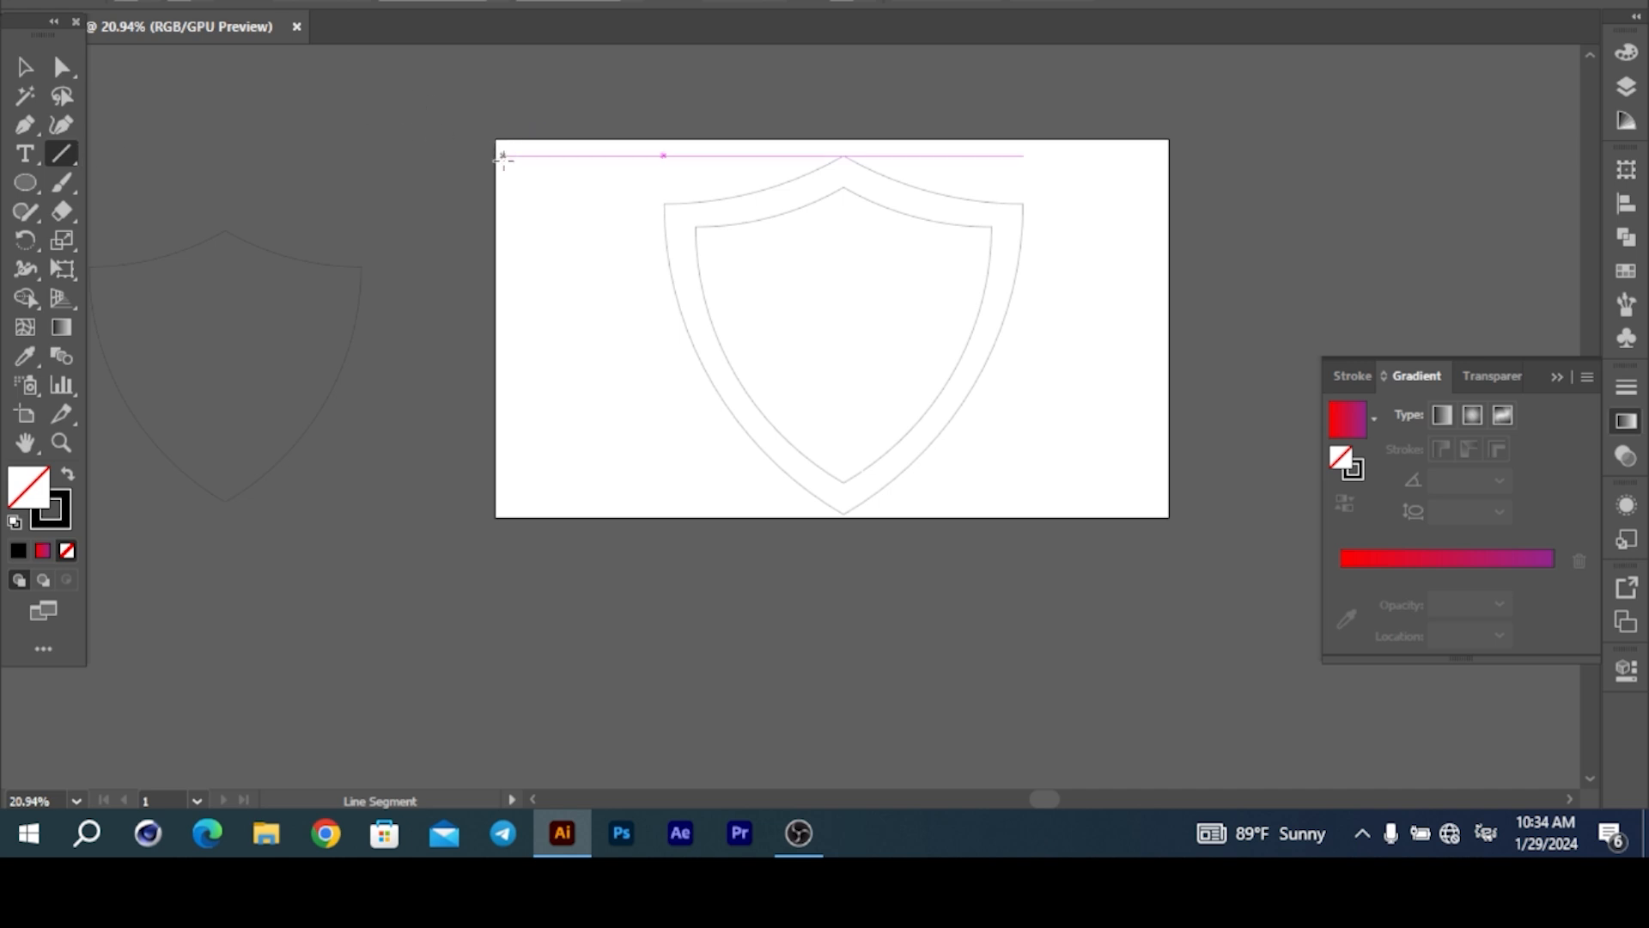
drag(507, 156, 1143, 155)
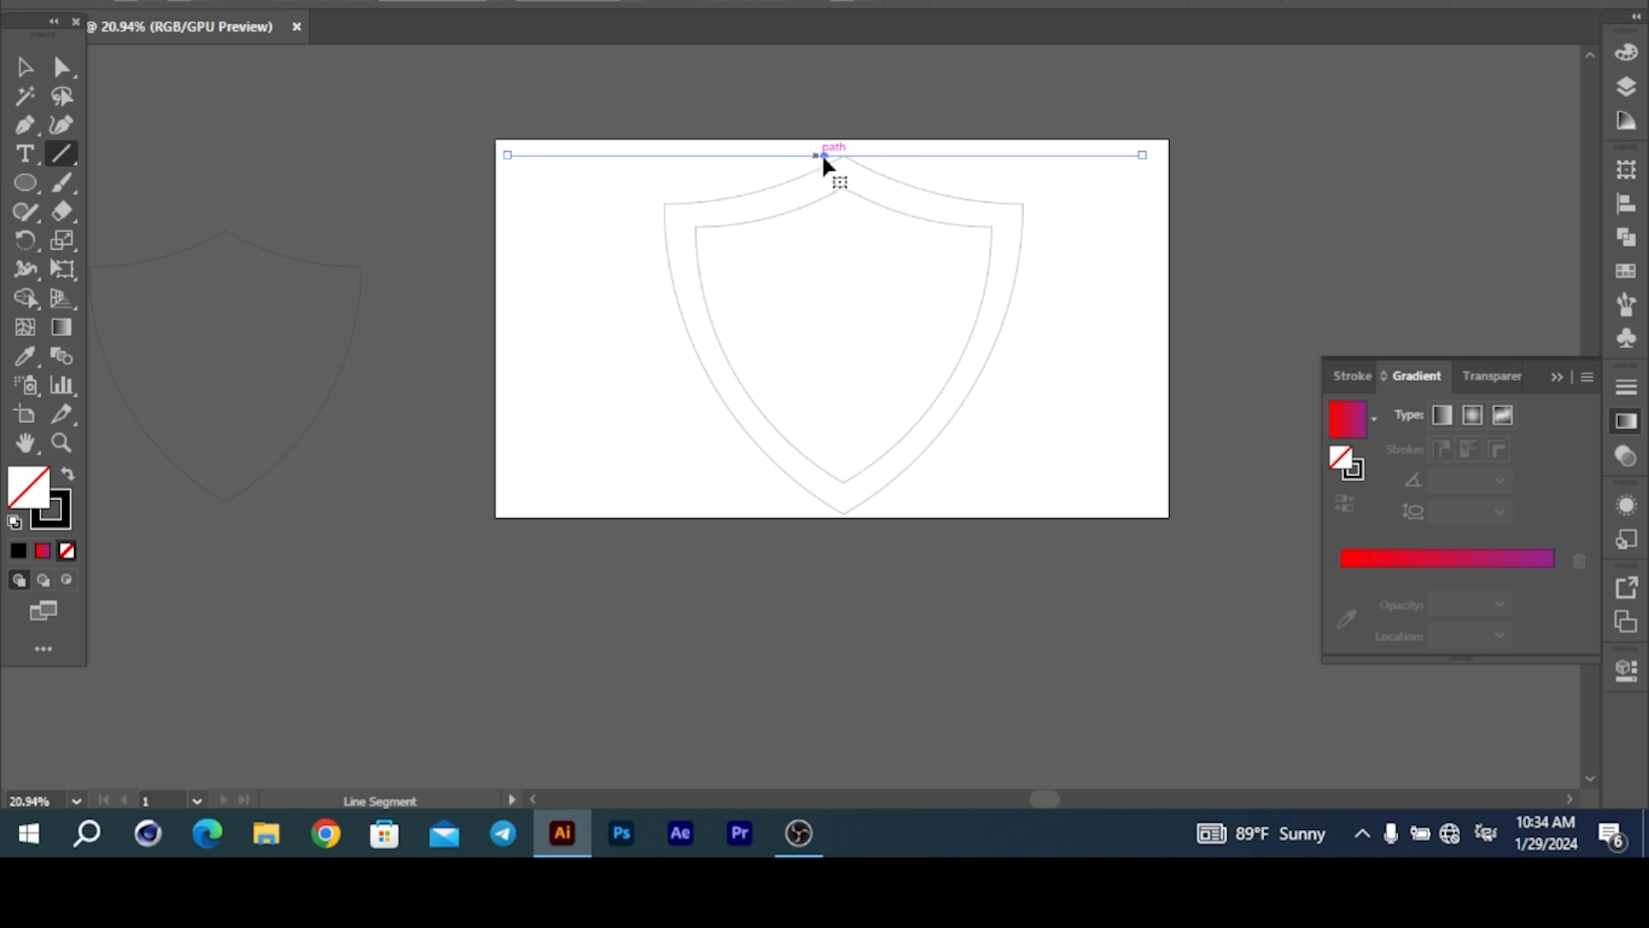
- Select the horizontal line and center it horizontally on the artboard
drag(822, 157, 835, 327)
key(v)
click(787, 307)
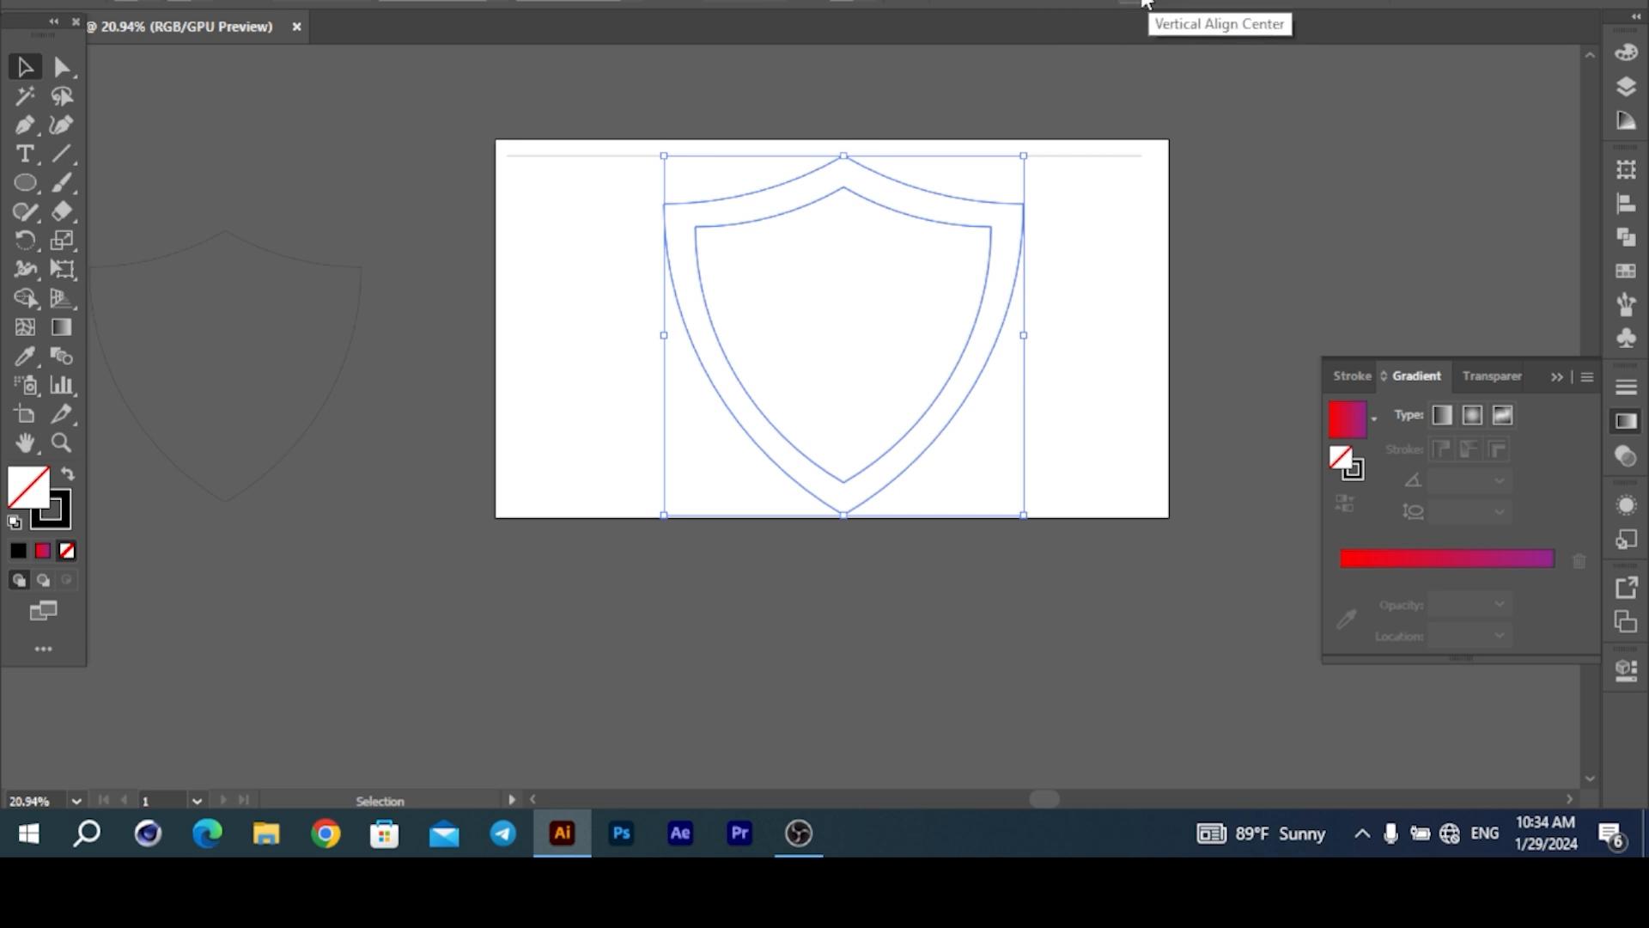
click(531, 156)
click(529, 155)
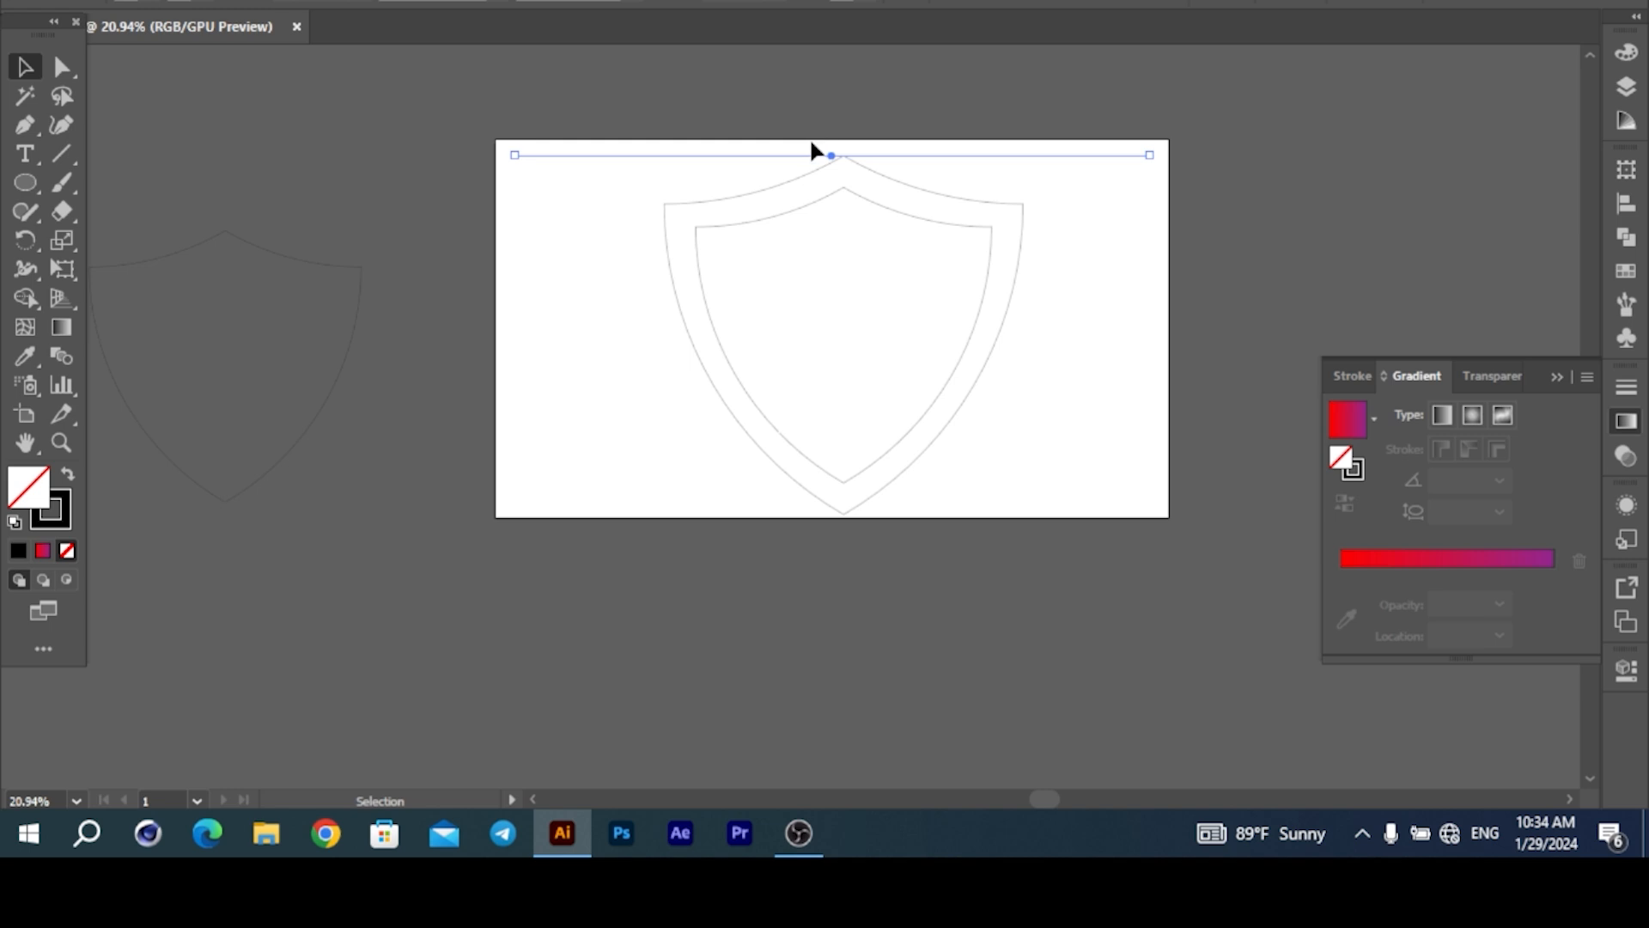
- Copy the line down to the inner shield's top point and repeat the copy twelve times at the same spacing
drag(733, 153, 732, 194)
key(ctrl+d)
key(ctrl+d)
key(ctrl+d)
key(ctrl+d)
key(ctrl+d)
key(ctrl+d)
key(ctrl+d)
key(ctrl+d)
key(ctrl+d)
key(ctrl+d)
key(ctrl+d)
key(ctrl+d)
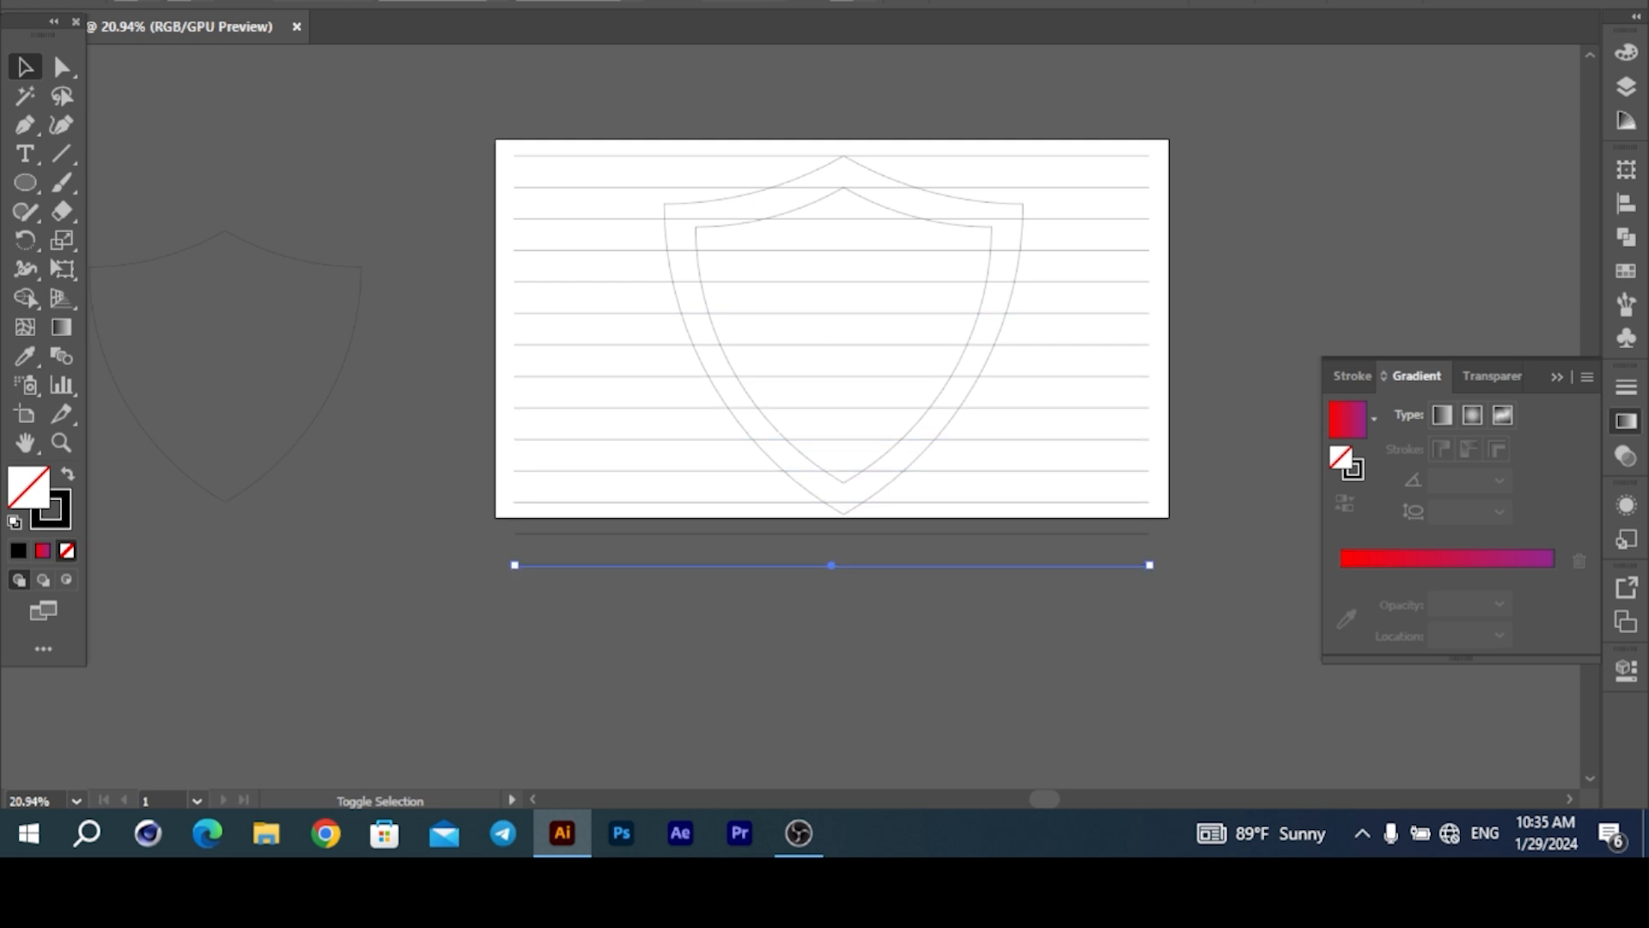
- Select all the horizontal lines and add a copy rotated 90° to form a square grid over the shield
drag(463, 117, 539, 631)
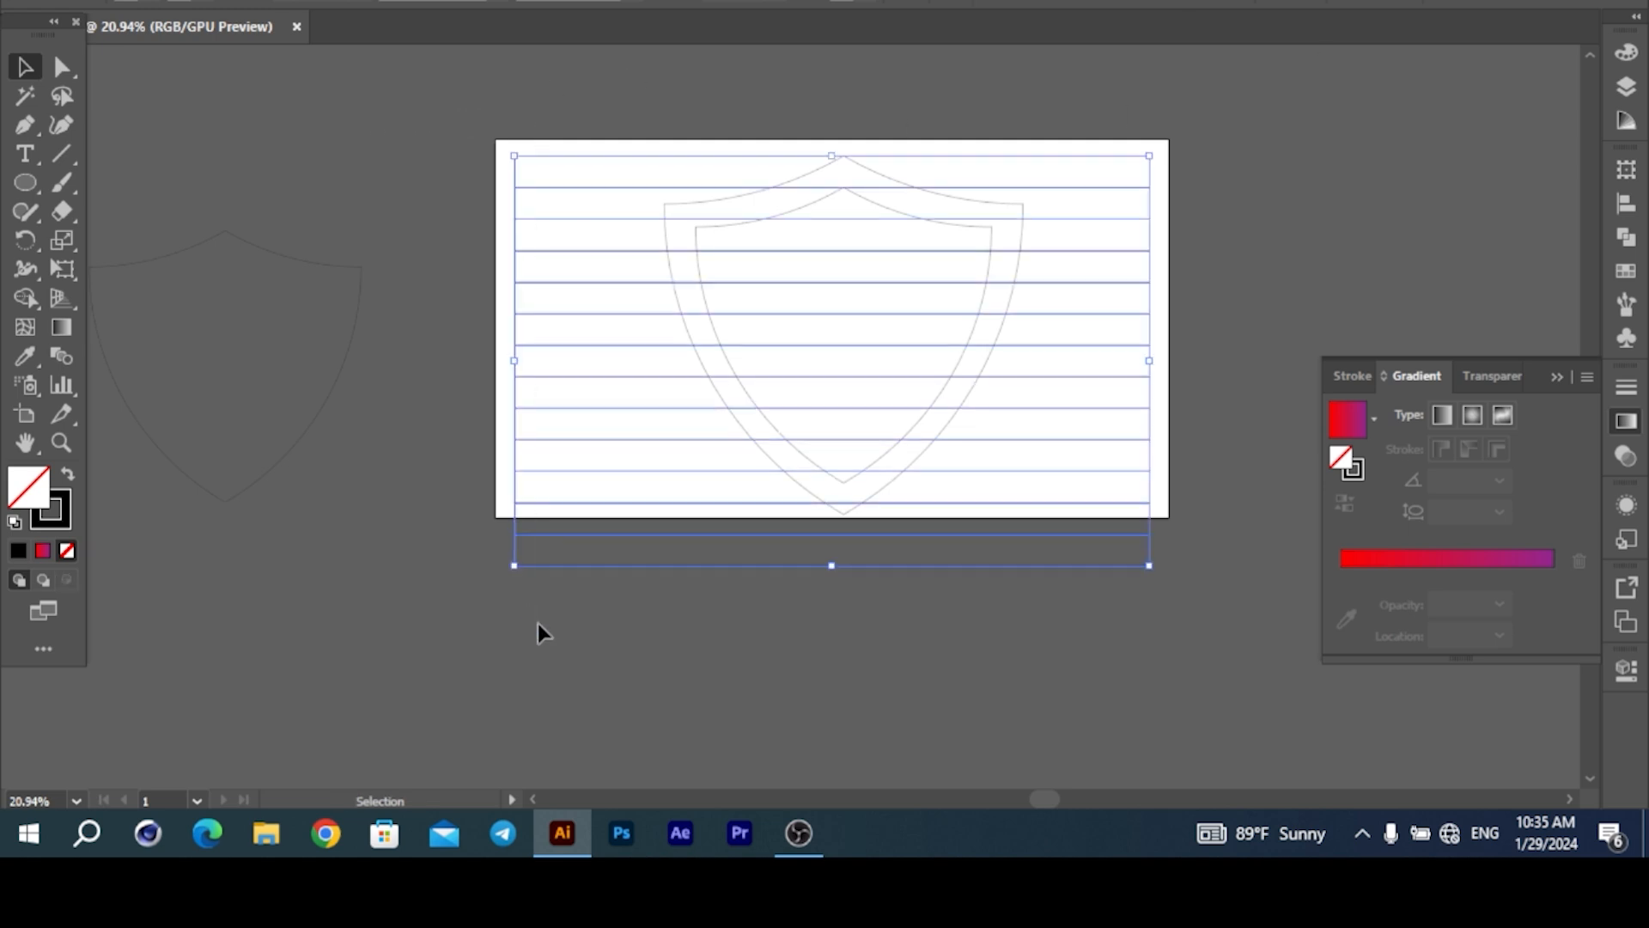
key(ctrl)
key(ctrl)
key(ctrl)
drag(1161, 144, 966, 567)
click(1309, 163)
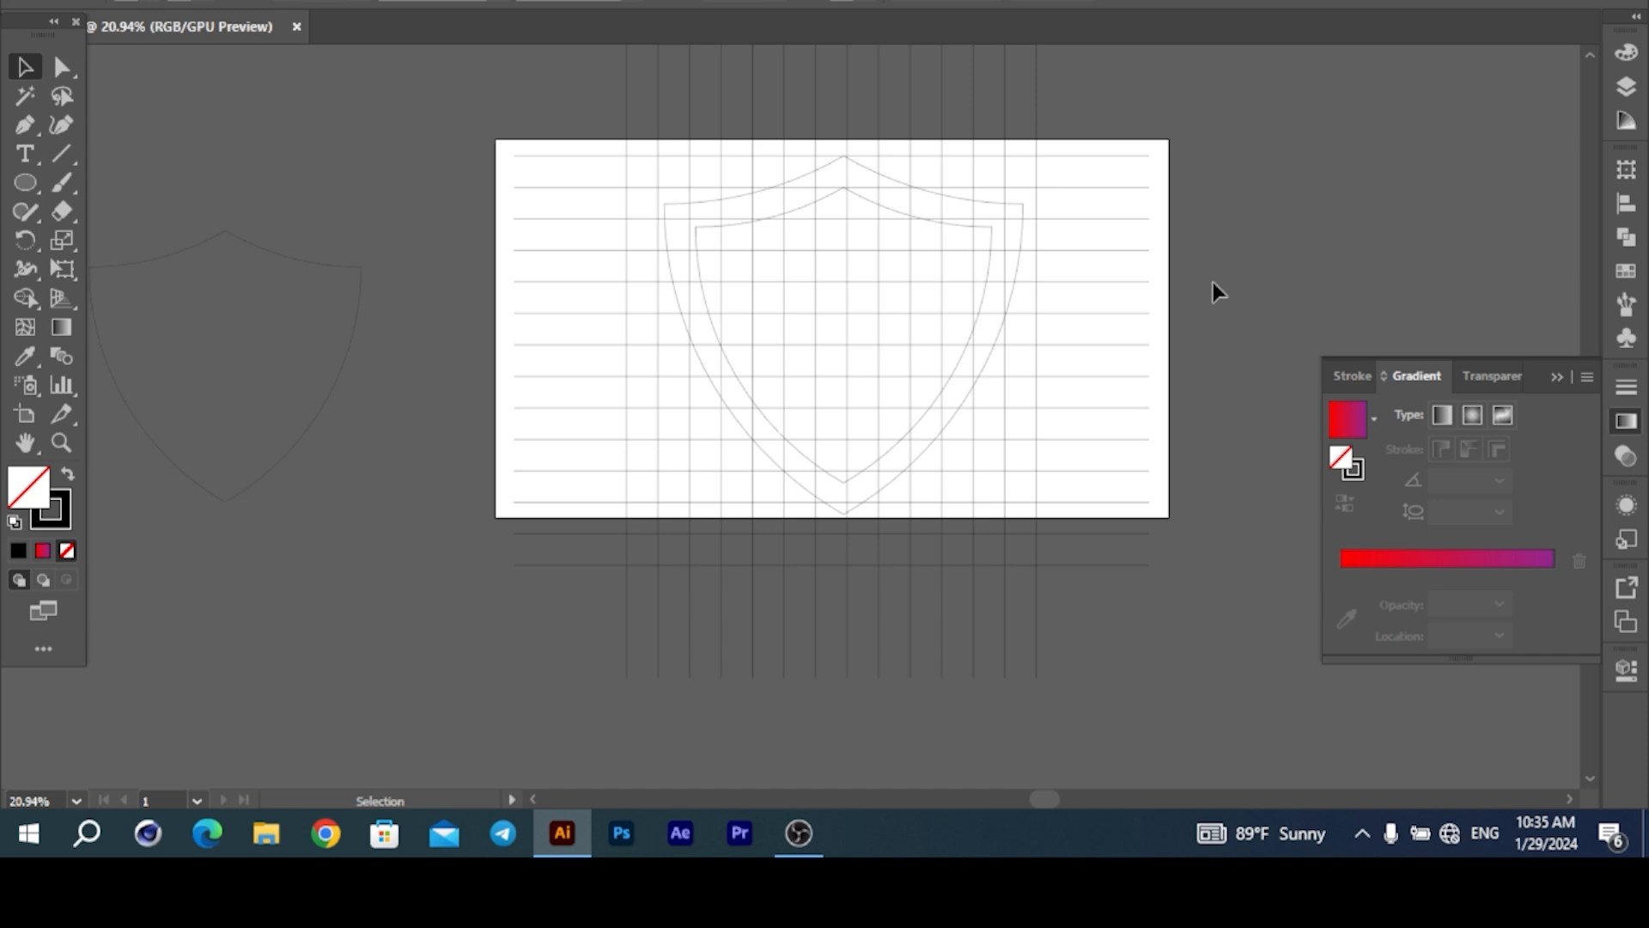
- Nudge both shield outlines left until centered in a grid column, and scale them down together to fit the grid lines
scroll(1064, 300, up, 2)
click(1106, 155)
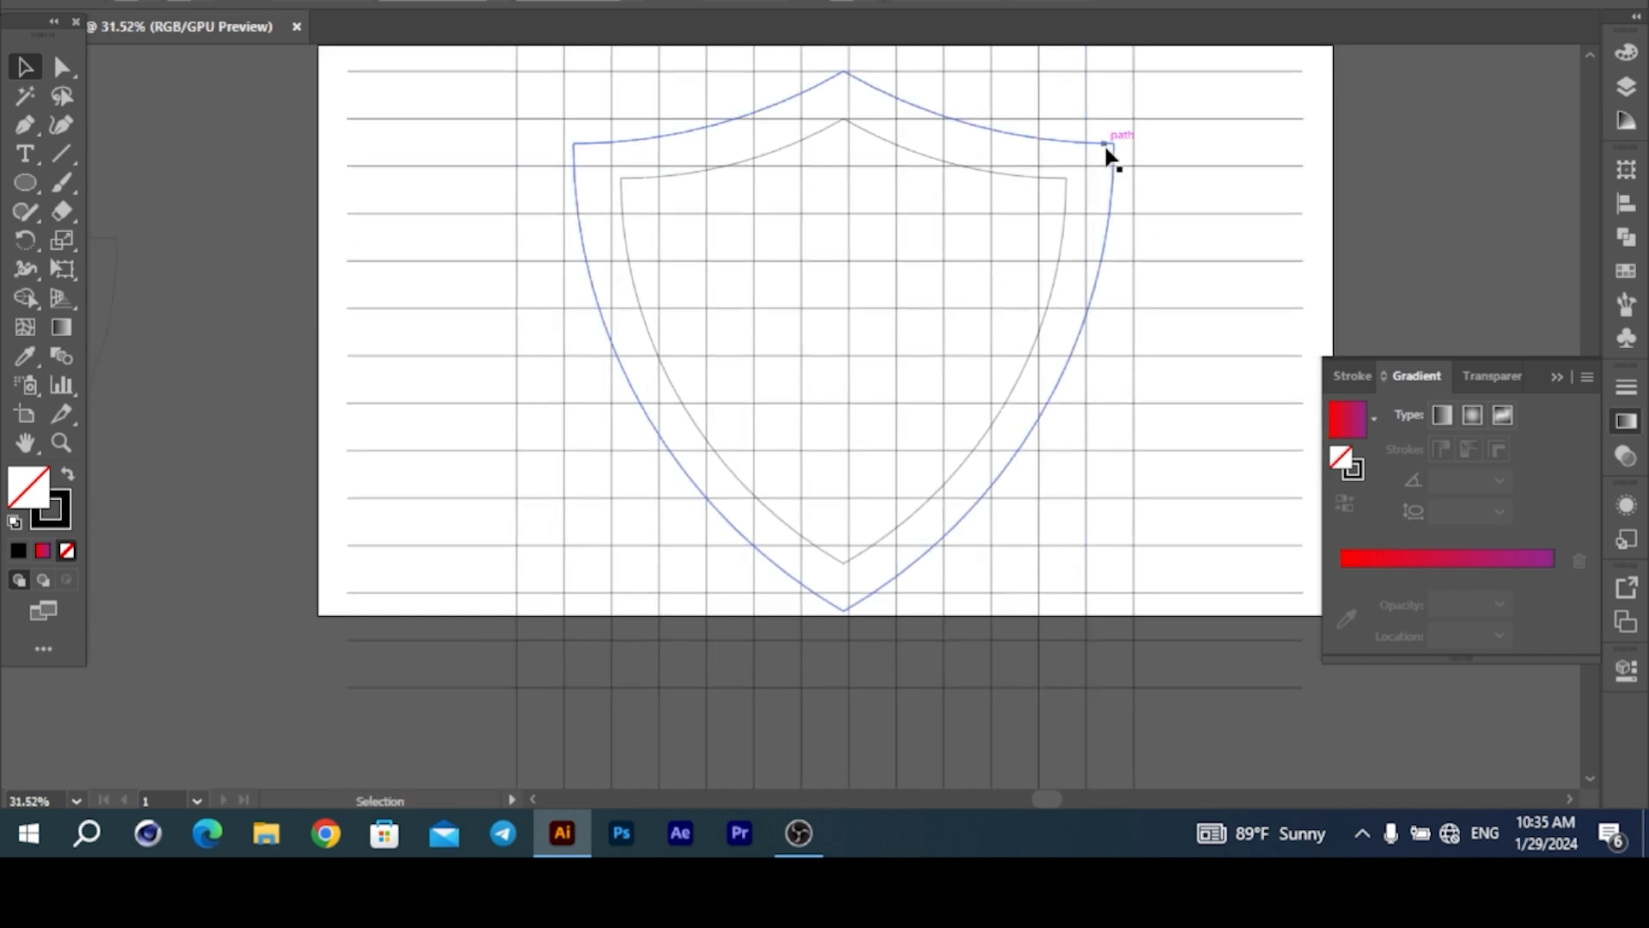
shift+click(1063, 191)
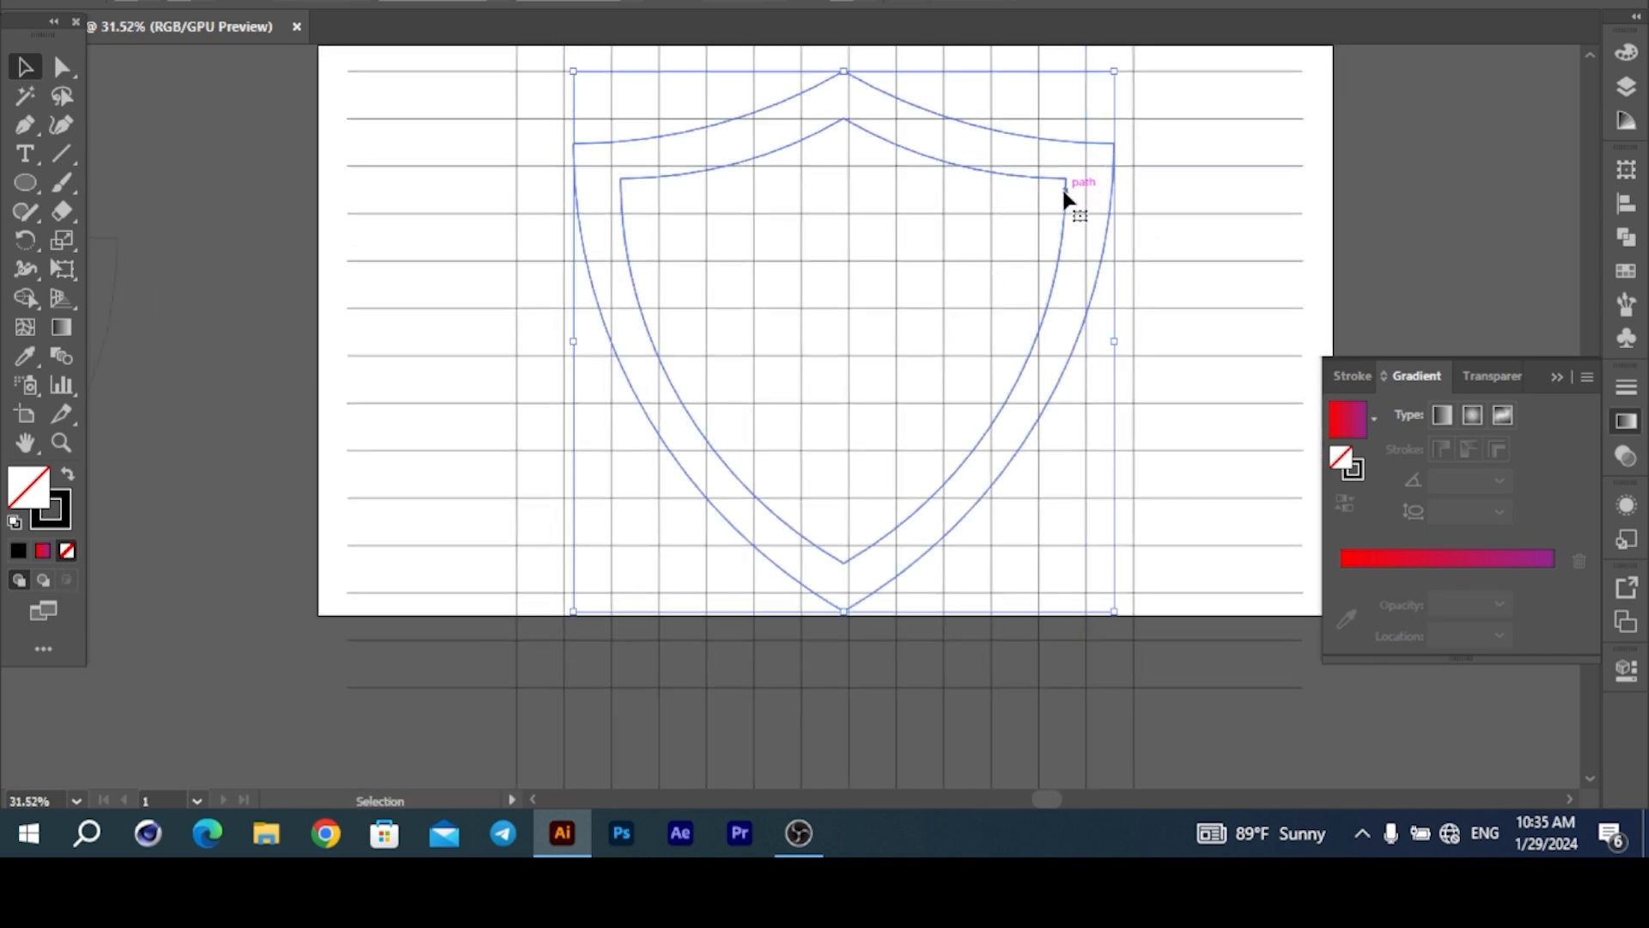
key(Left)
key(Left)
key(Left)
key(Left)
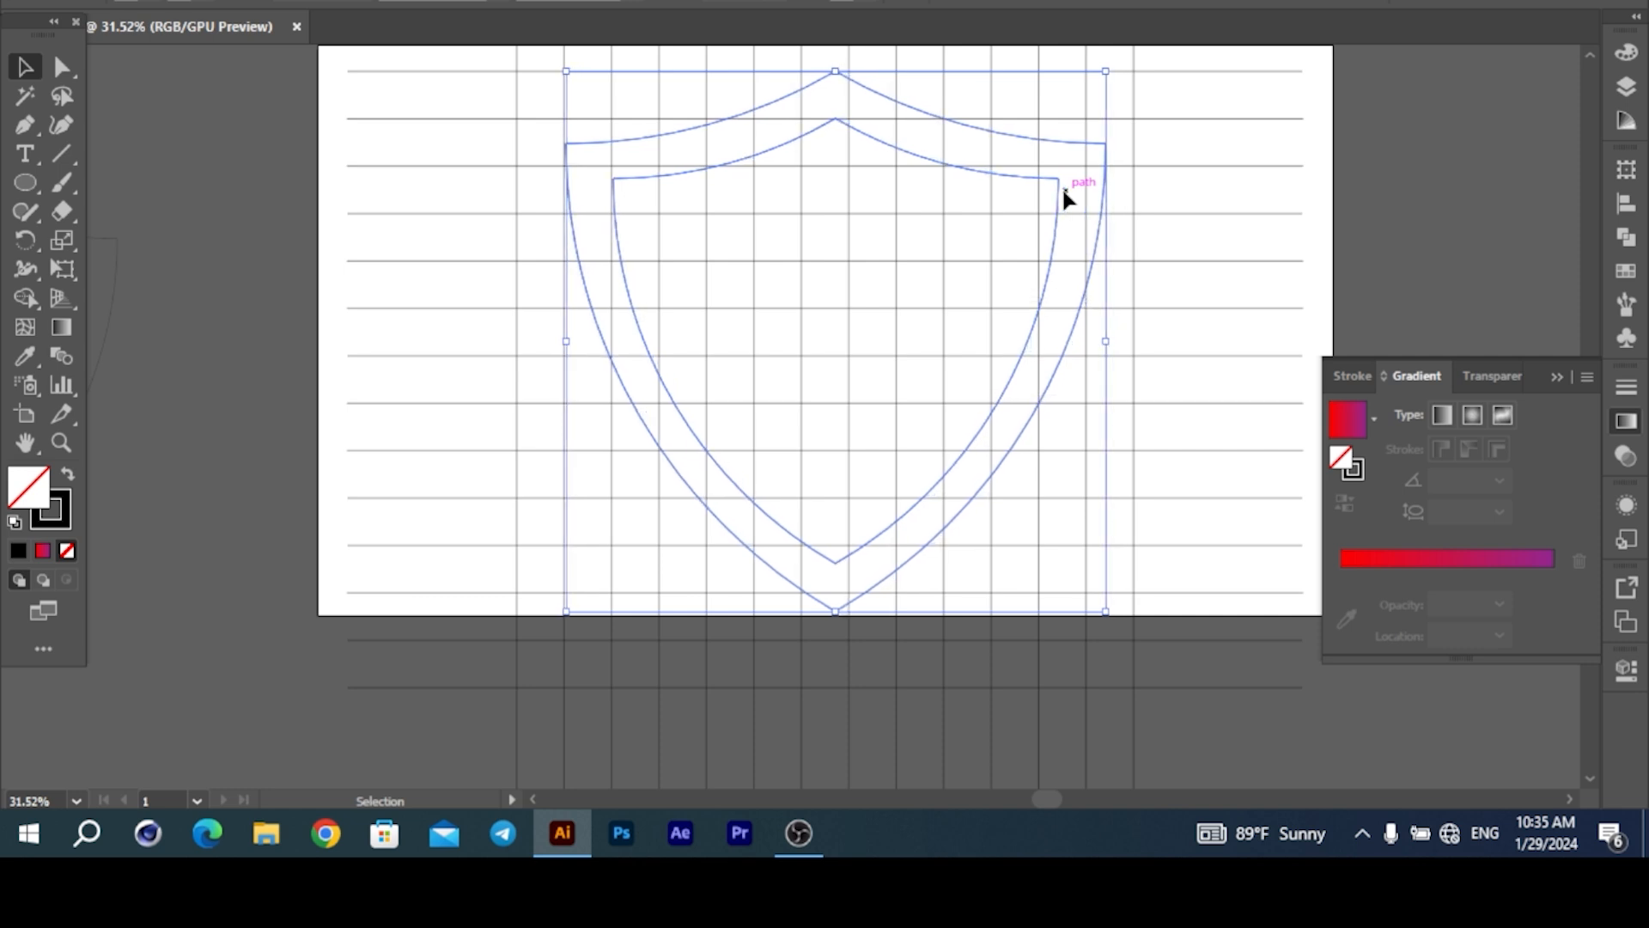
key(Left)
key(Left)
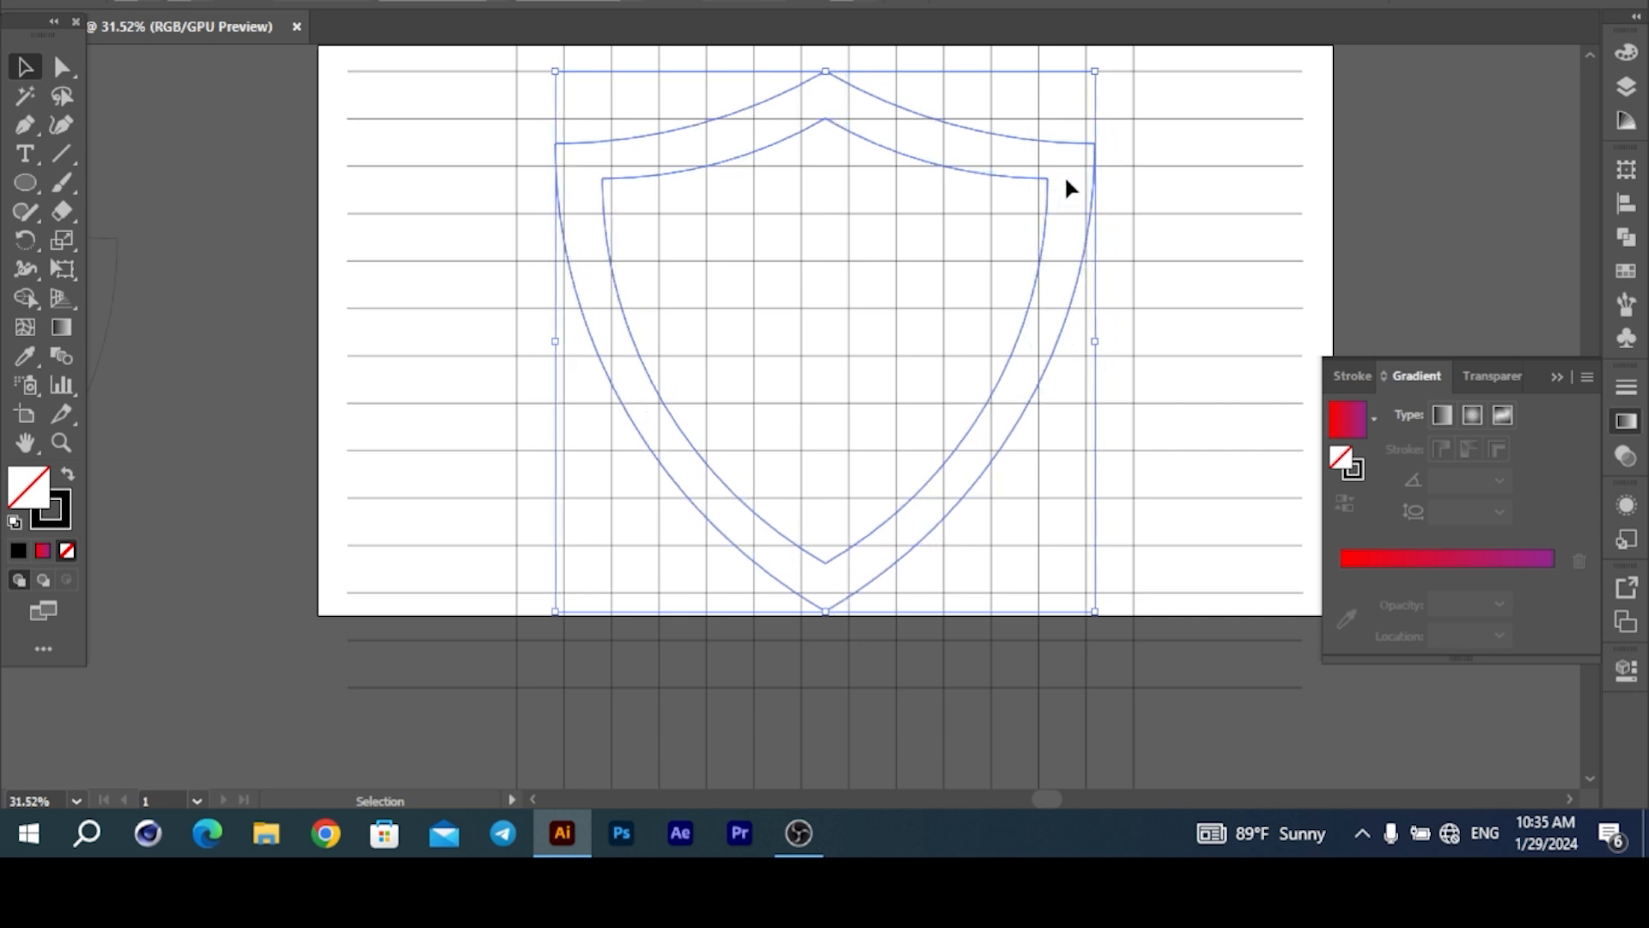
key(Left)
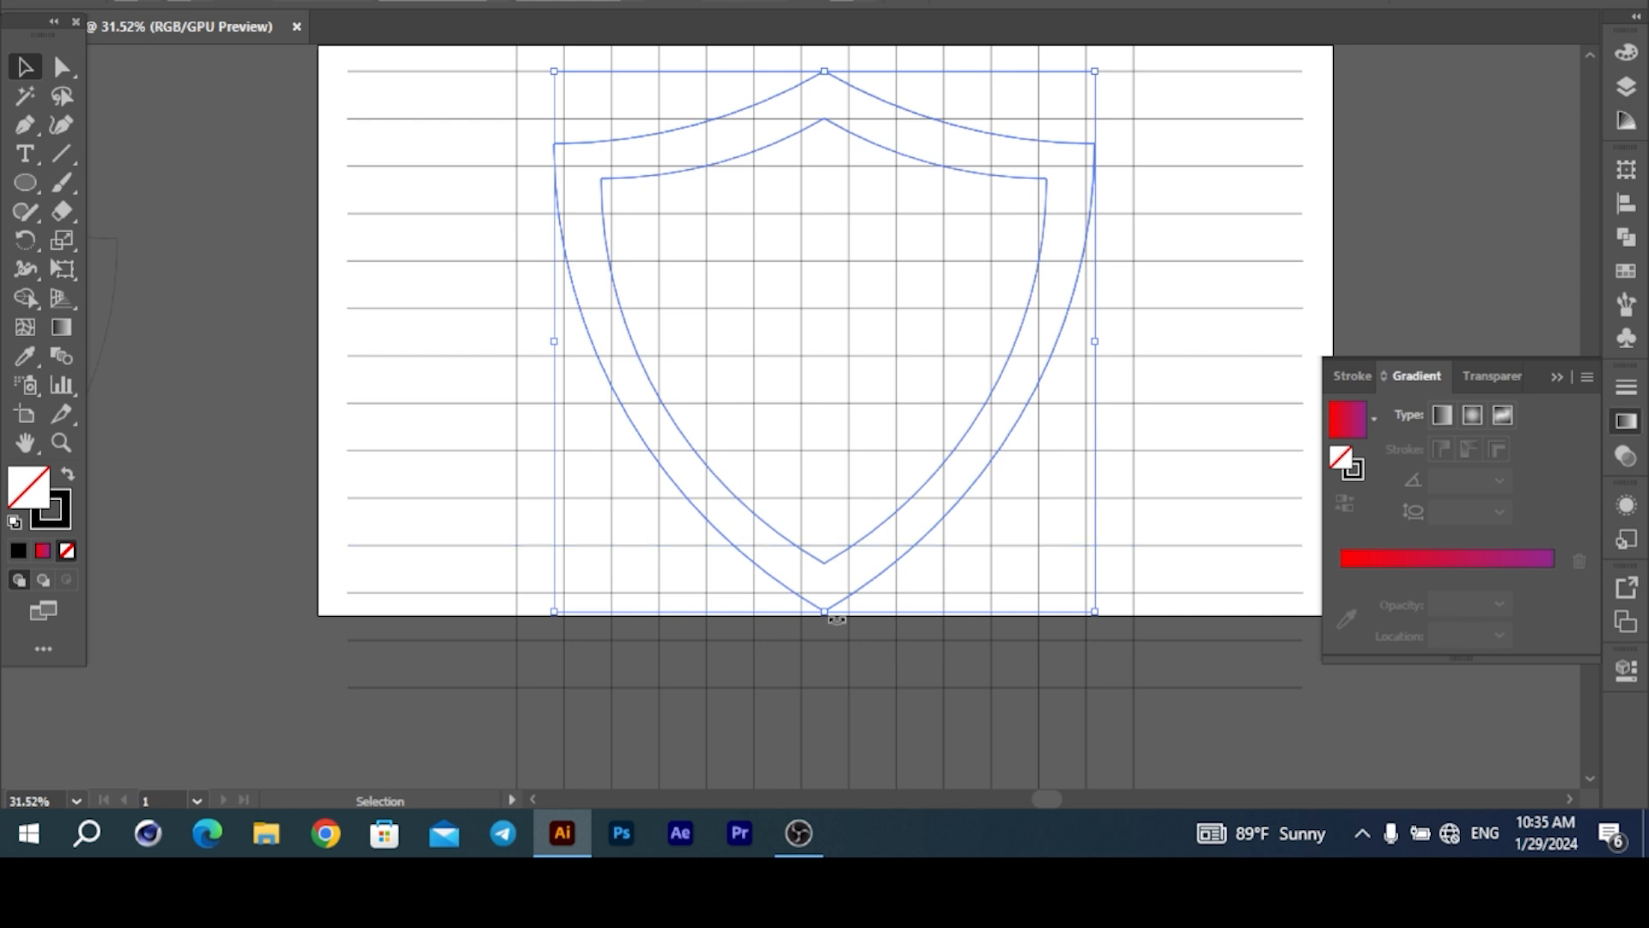
drag(824, 612, 825, 592)
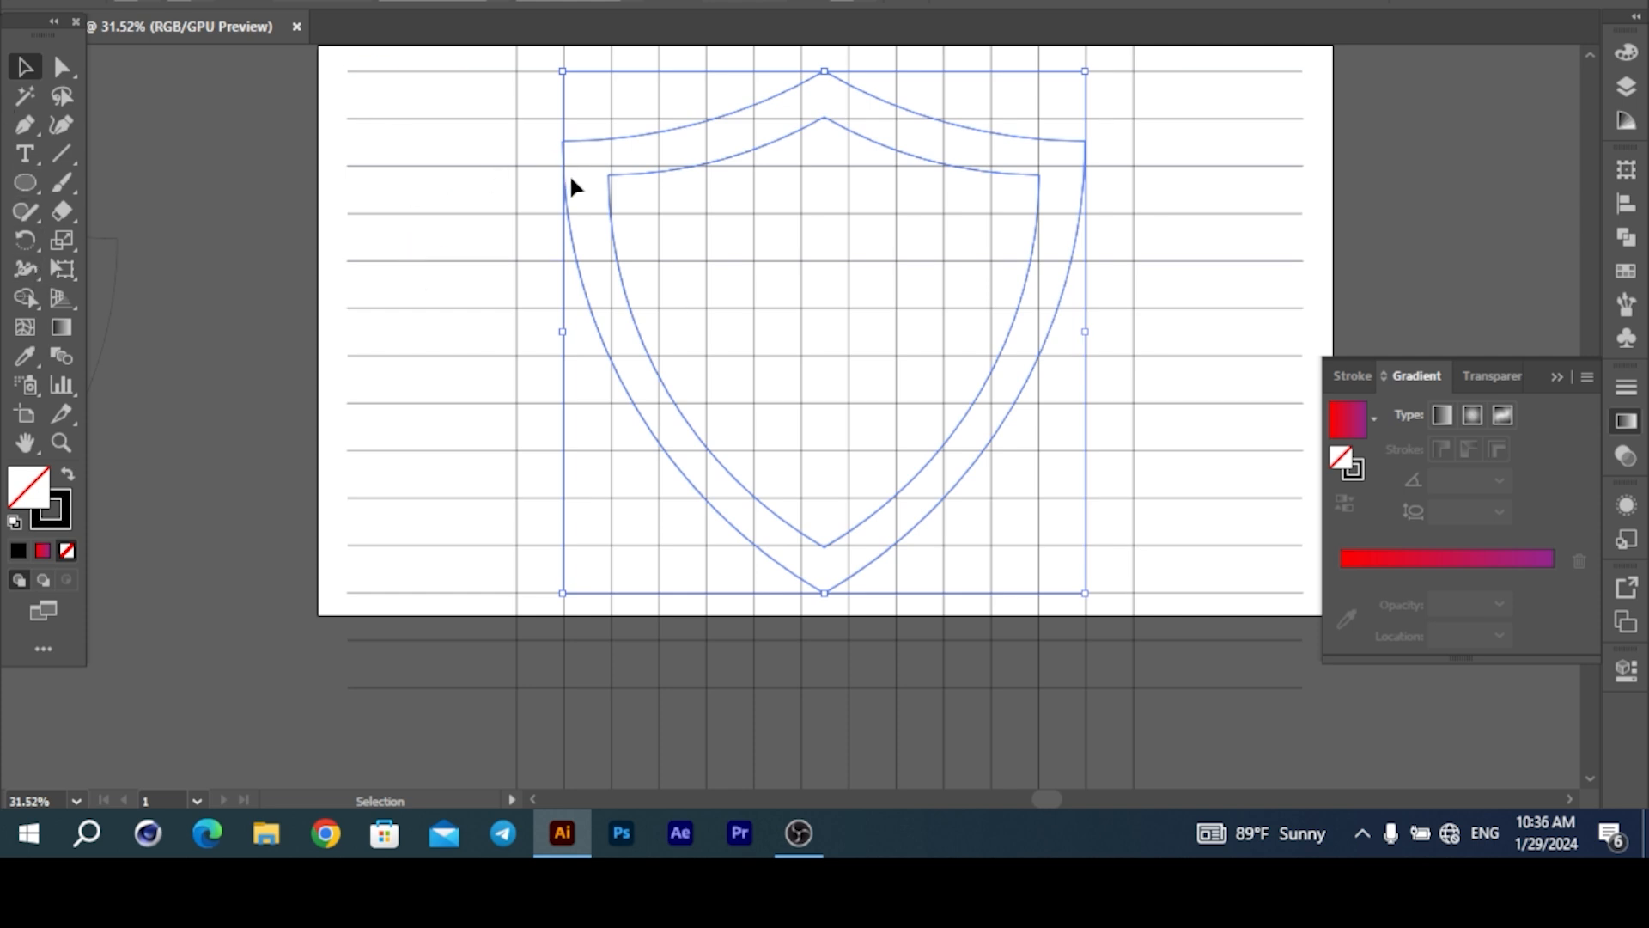
scroll(565, 166, down, 1)
drag(483, 67, 921, 342)
click(25, 298)
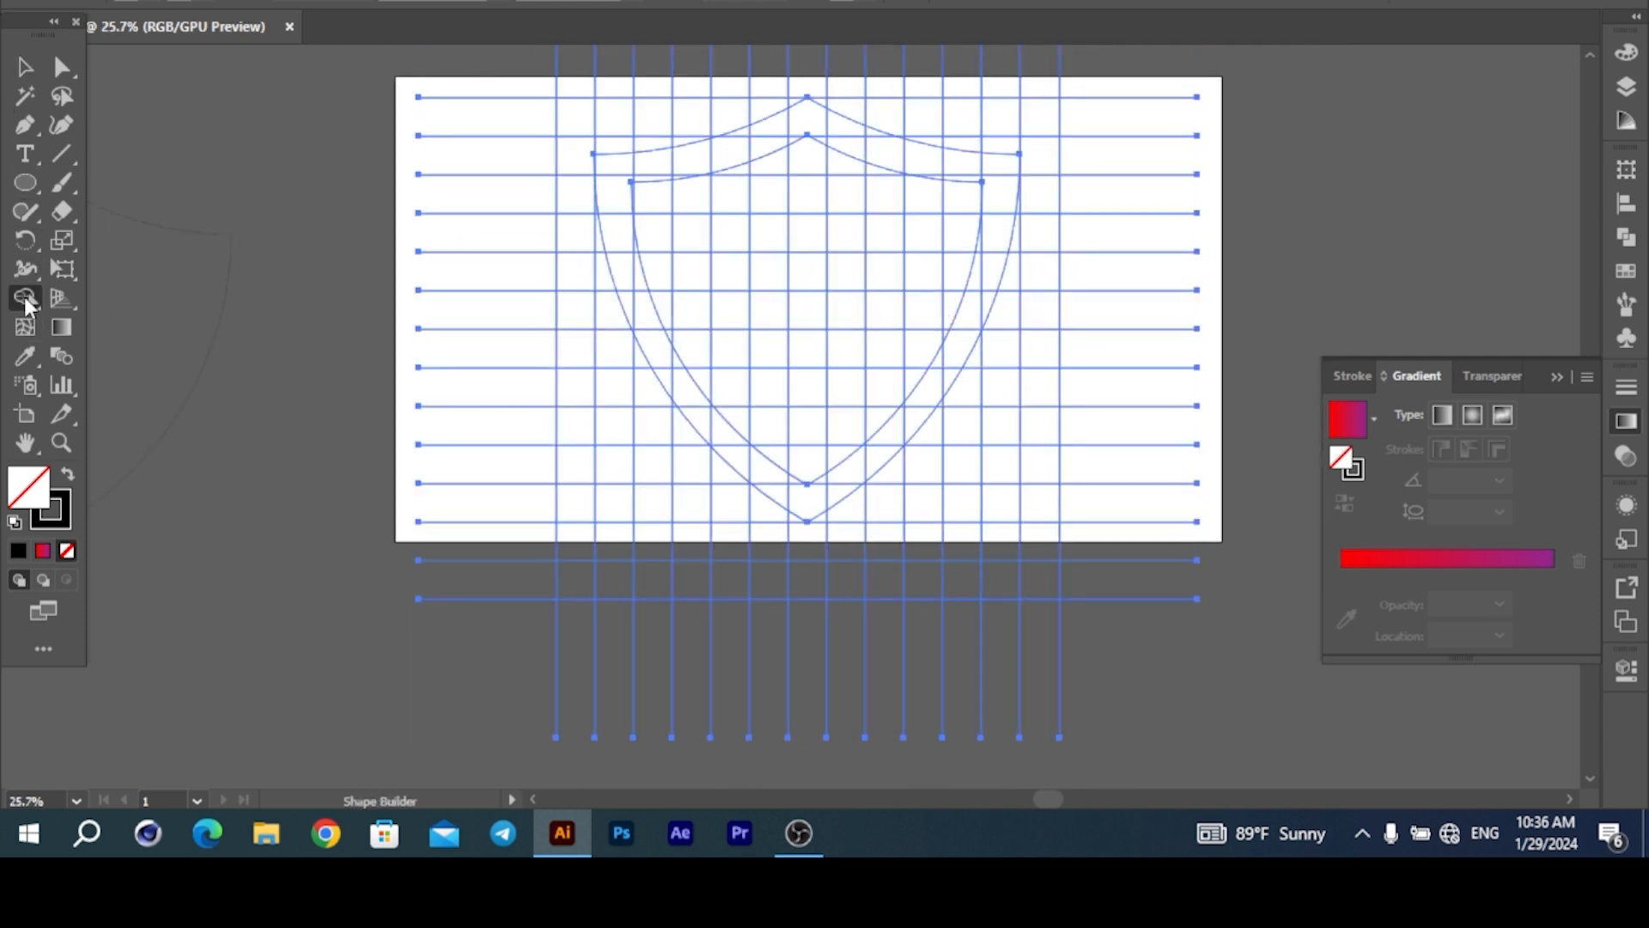
scroll(673, 283, up, 3)
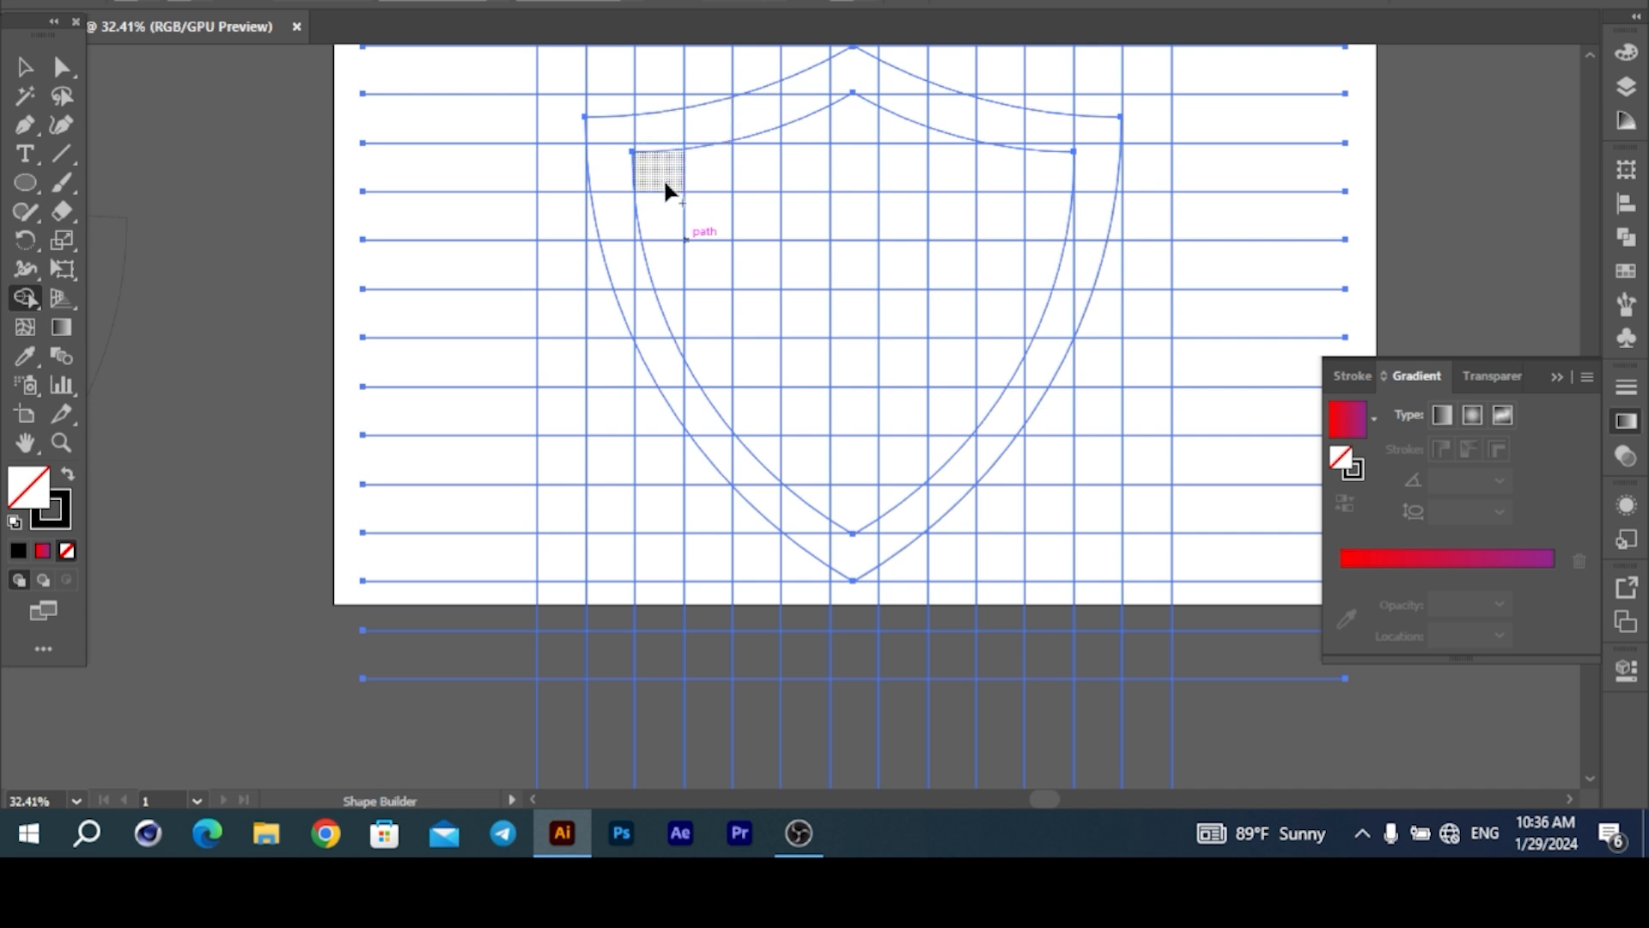
ctrl+click(640, 109)
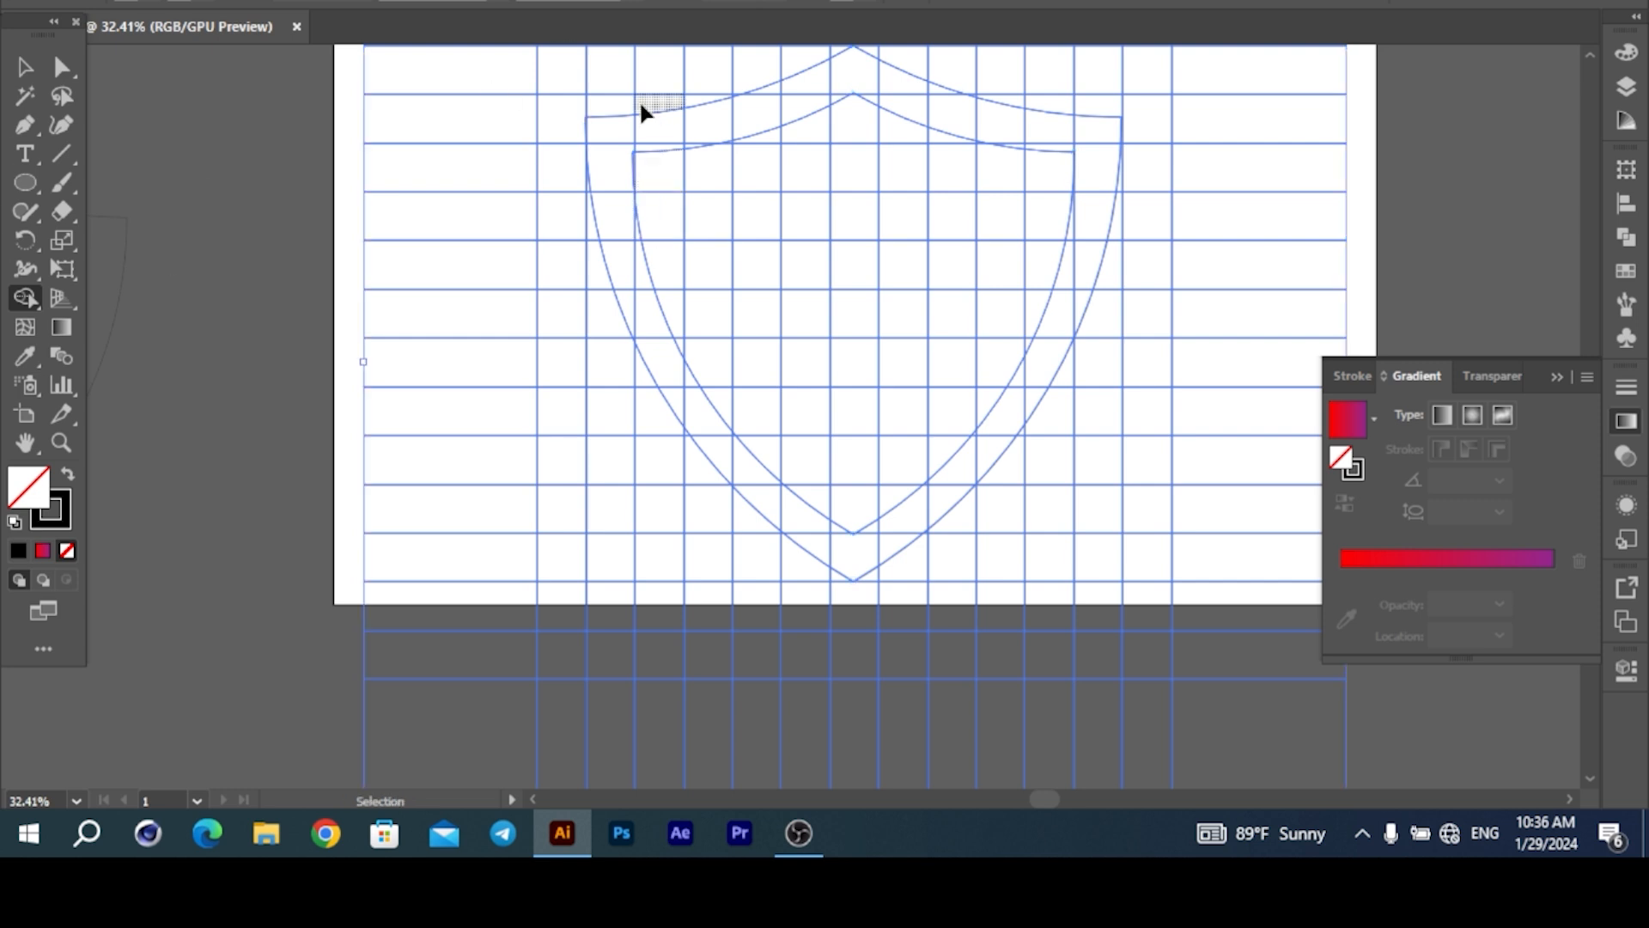
- Undo the last scaling and nudging of the shields, and delete all the grid lines around them
key(z)
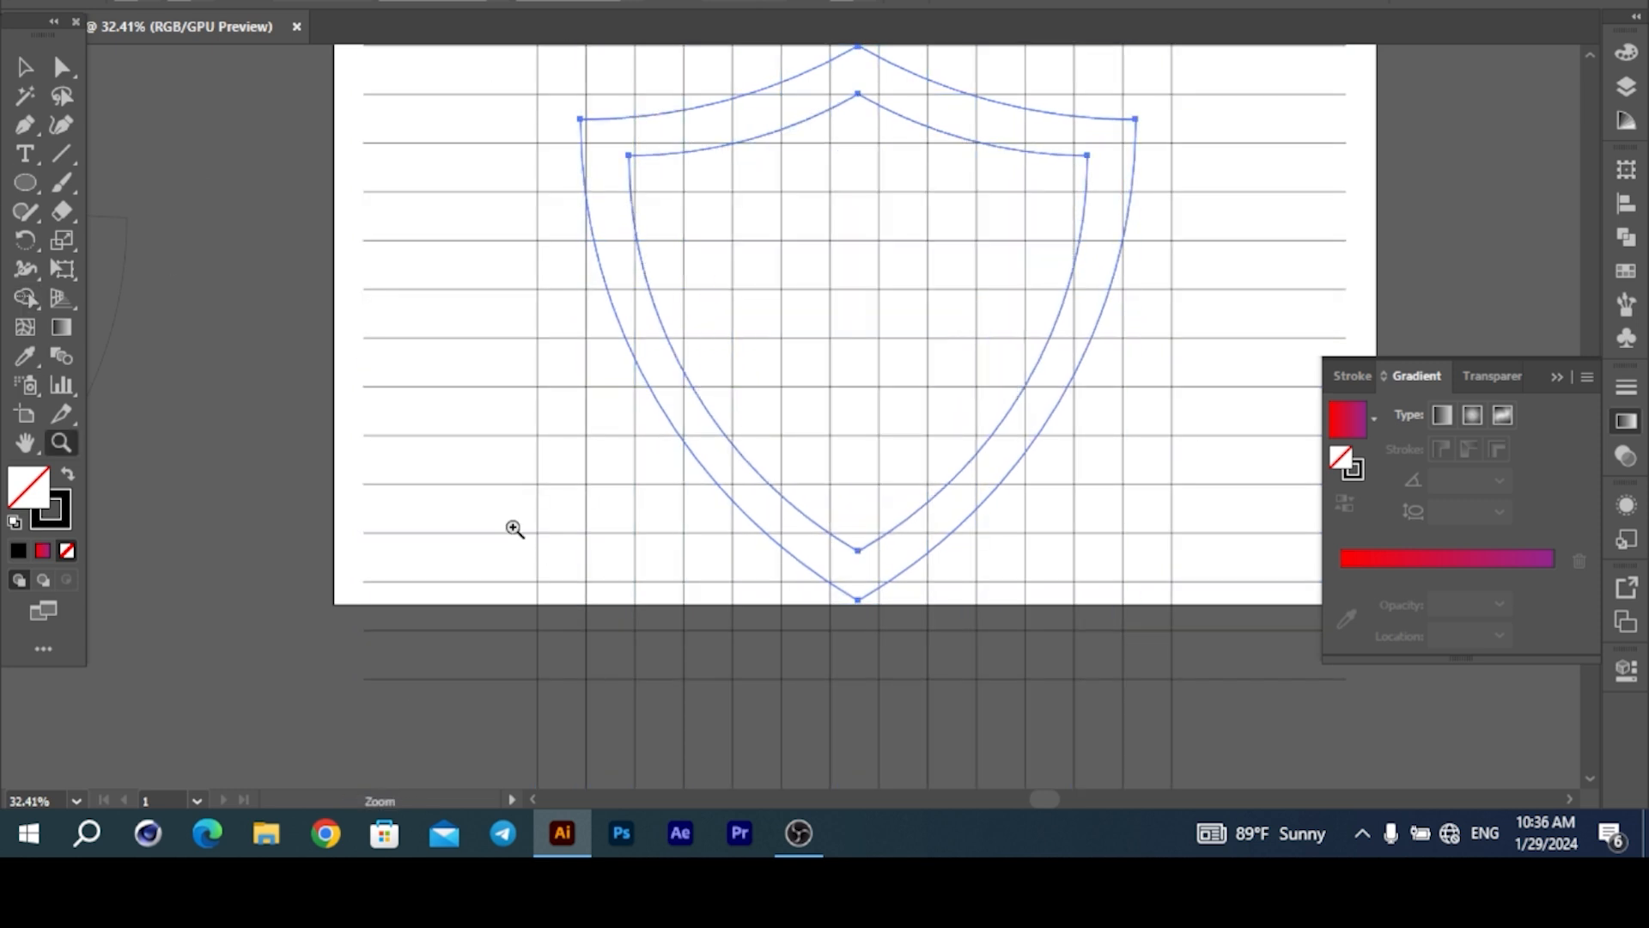
key(v)
drag(386, 177, 577, 597)
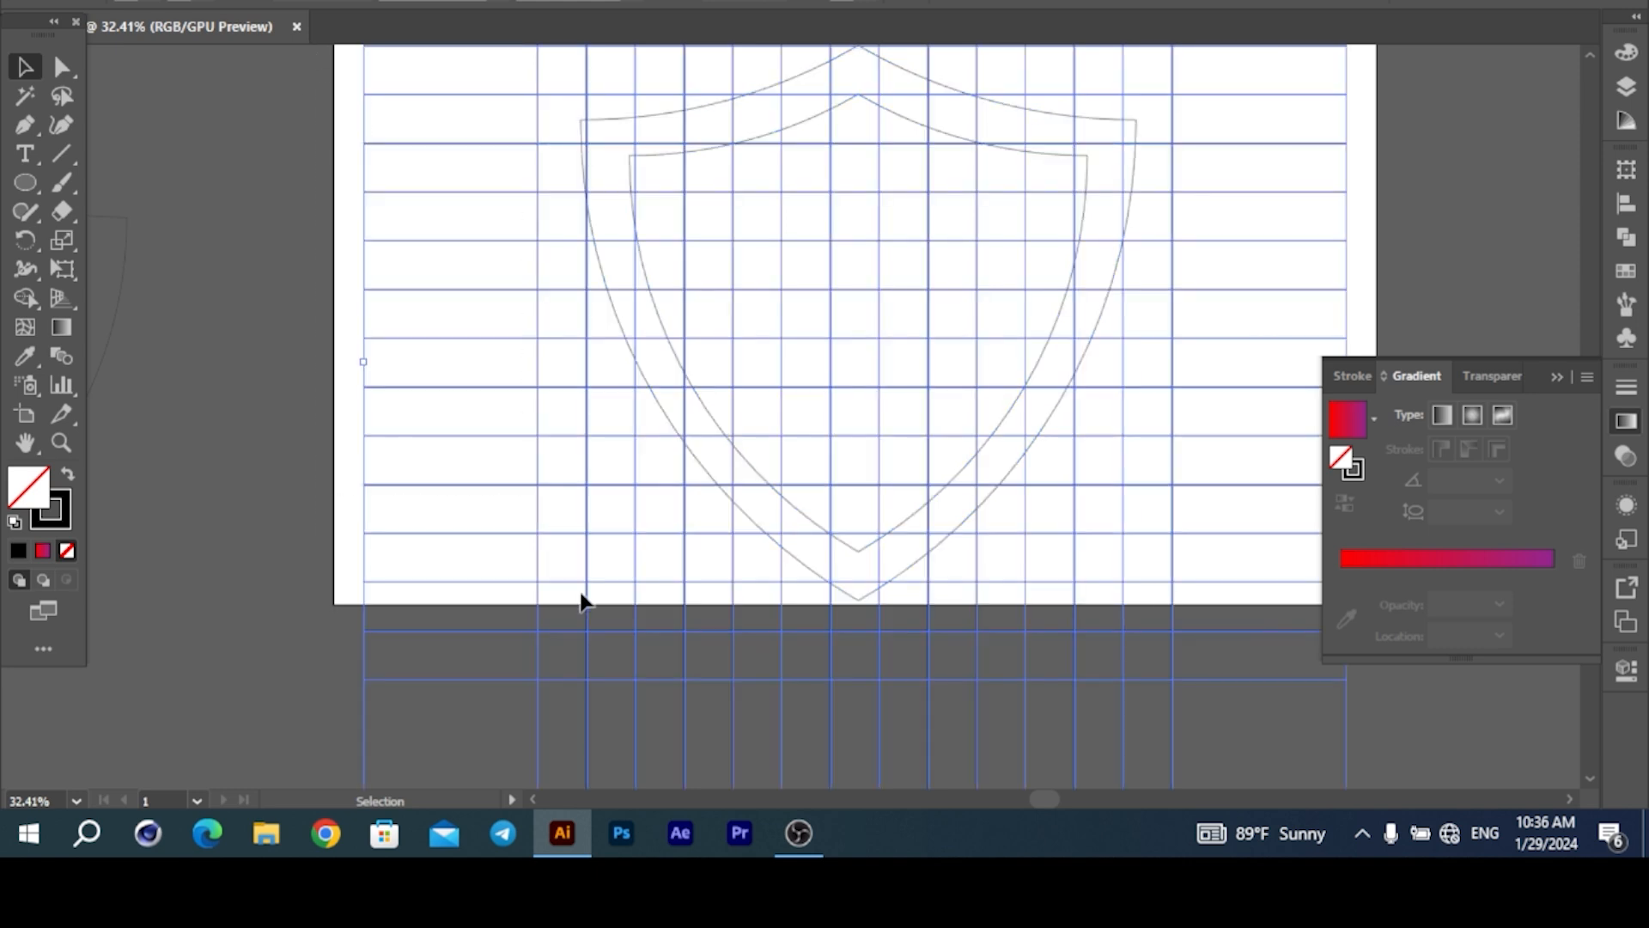
key(Delete)
scroll(725, 512, down, 2)
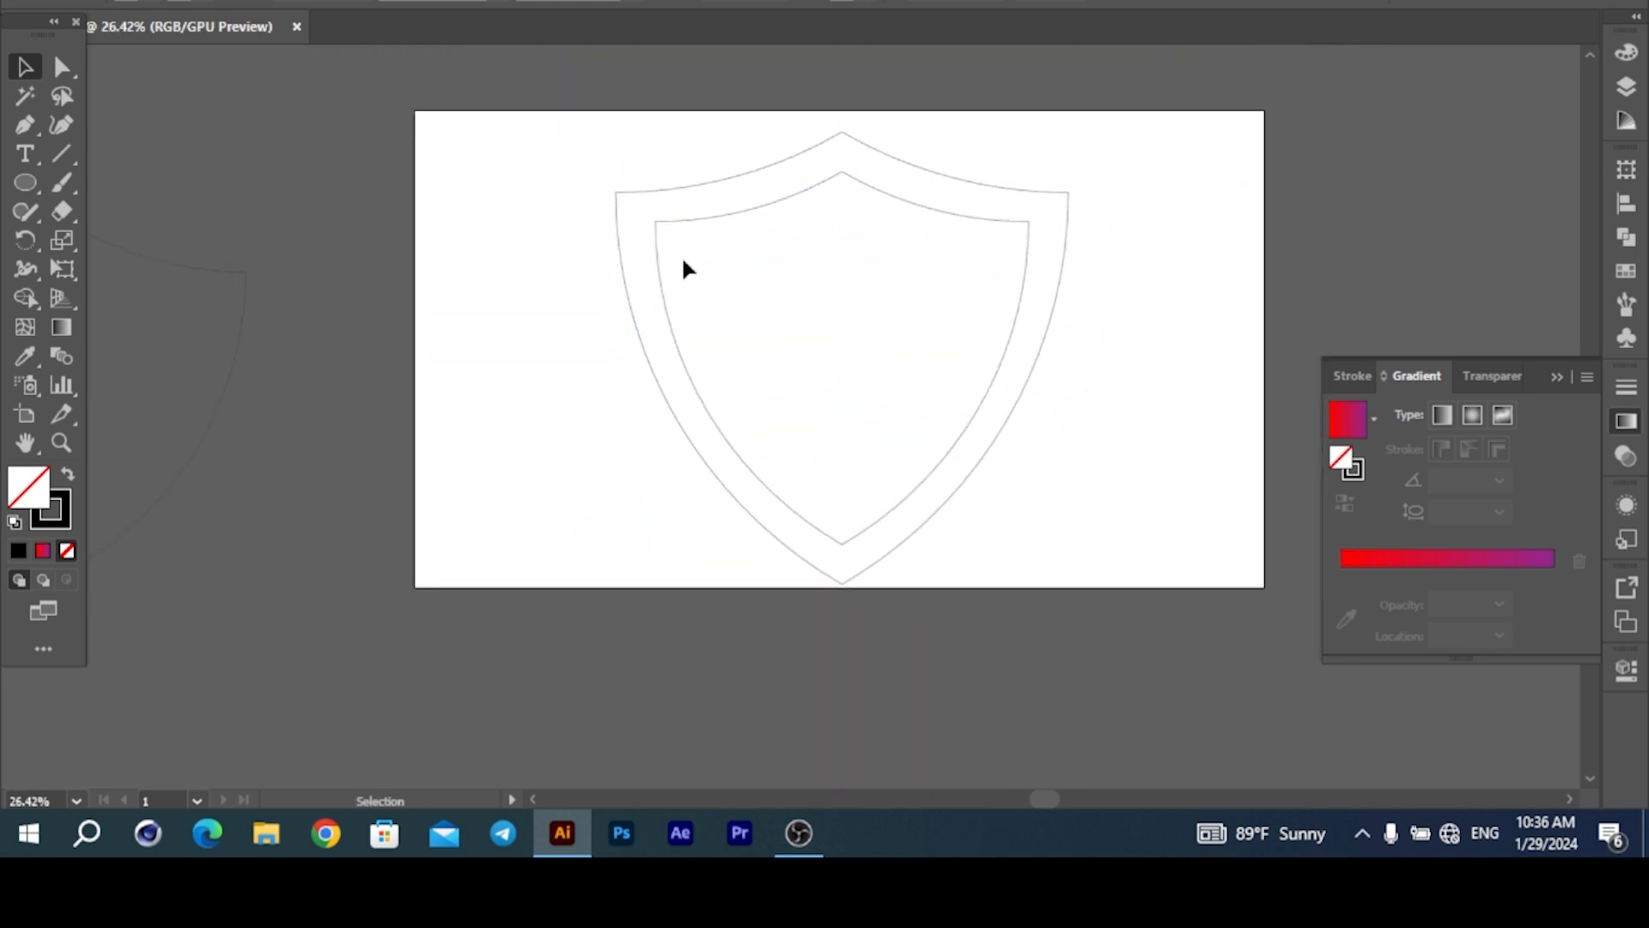
- Select both shield outlines and scale them down together proportionally about their center, leaving more room on the artboard
click(810, 199)
drag(1030, 361, 1039, 367)
click(1132, 311)
drag(591, 151, 1173, 387)
drag(1074, 362, 1024, 374)
click(1176, 425)
click(909, 231)
click(1108, 227)
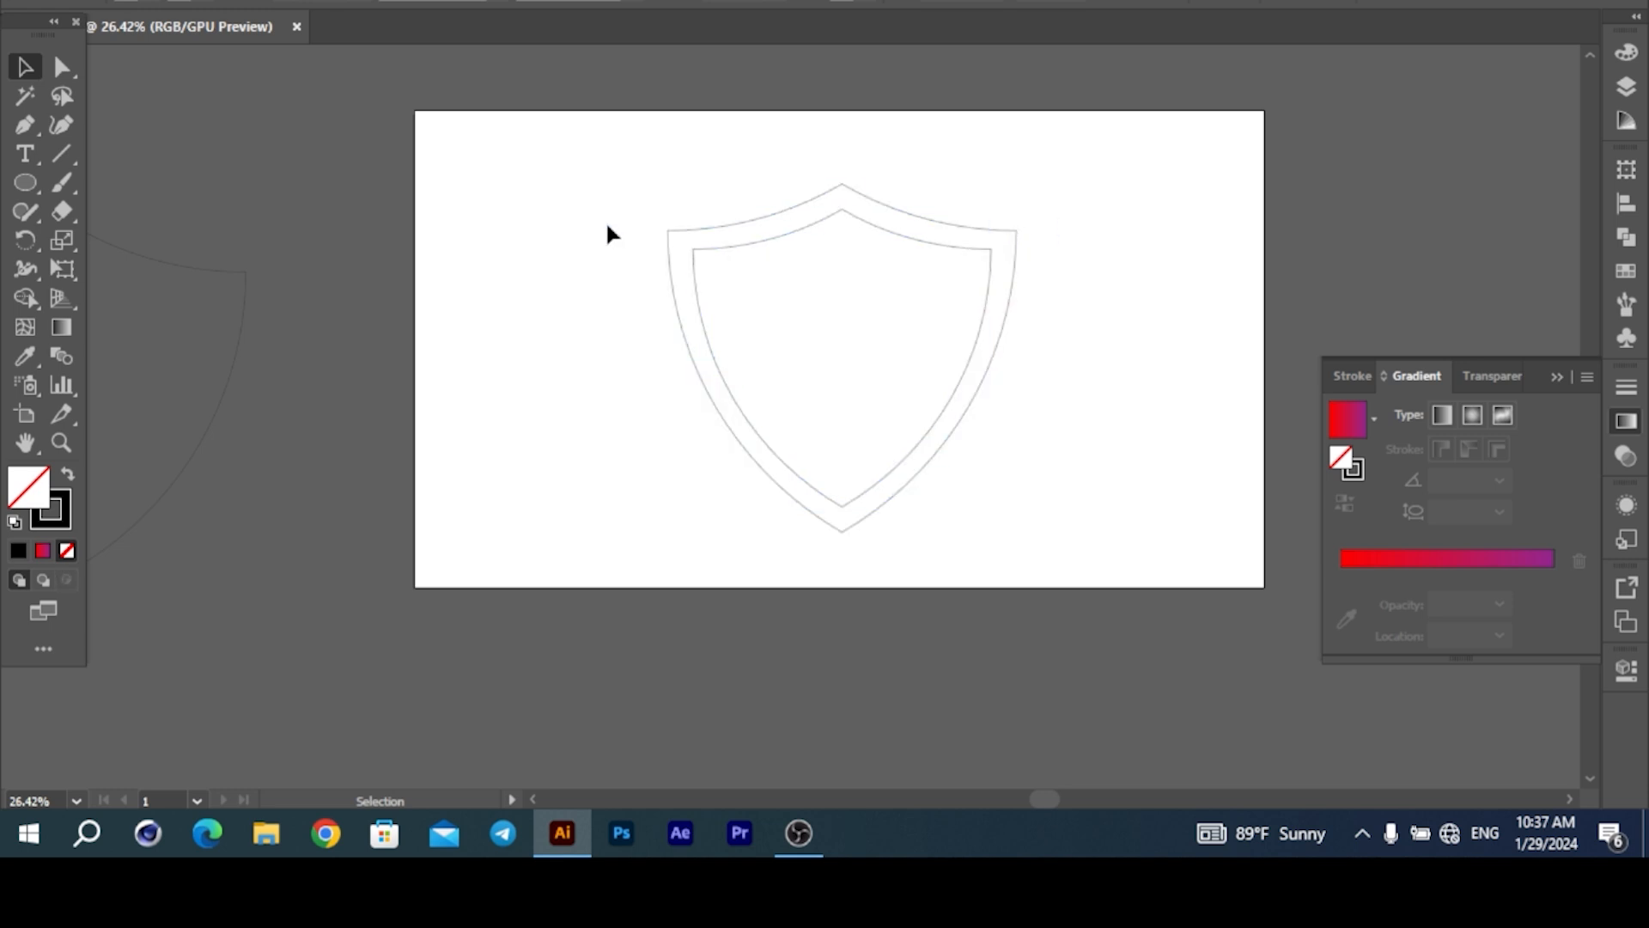
- Draw a horizontal line through the outer shield's top point and extend its left end past the shield
click(61, 153)
drag(534, 183, 1205, 183)
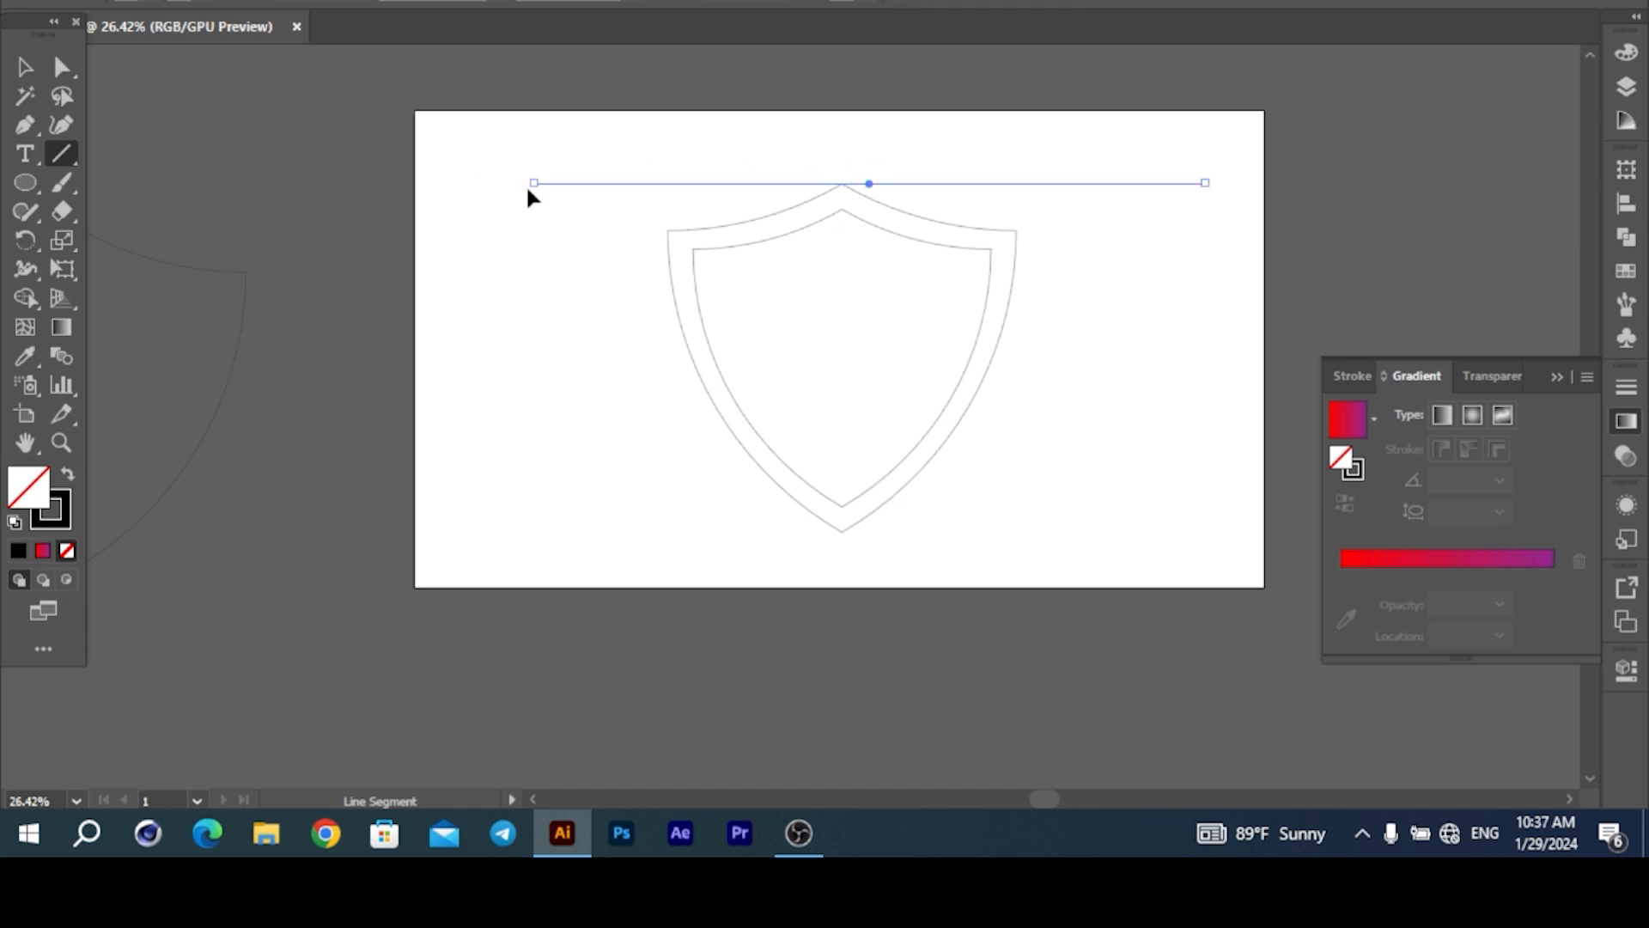
drag(532, 184, 467, 183)
- Copy the line down to the inner shield's top point and repeat the copy fifteen times at the same spacing
key(v)
drag(912, 184, 909, 213)
key(ctrl+d)
key(ctrl+d)
key(ctrl+d)
key(ctrl+d)
key(ctrl+d)
key(ctrl+d)
key(ctrl+d)
key(ctrl+d)
key(ctrl+d)
key(ctrl+d)
key(ctrl+d)
key(ctrl+d)
key(ctrl+d)
key(ctrl+d)
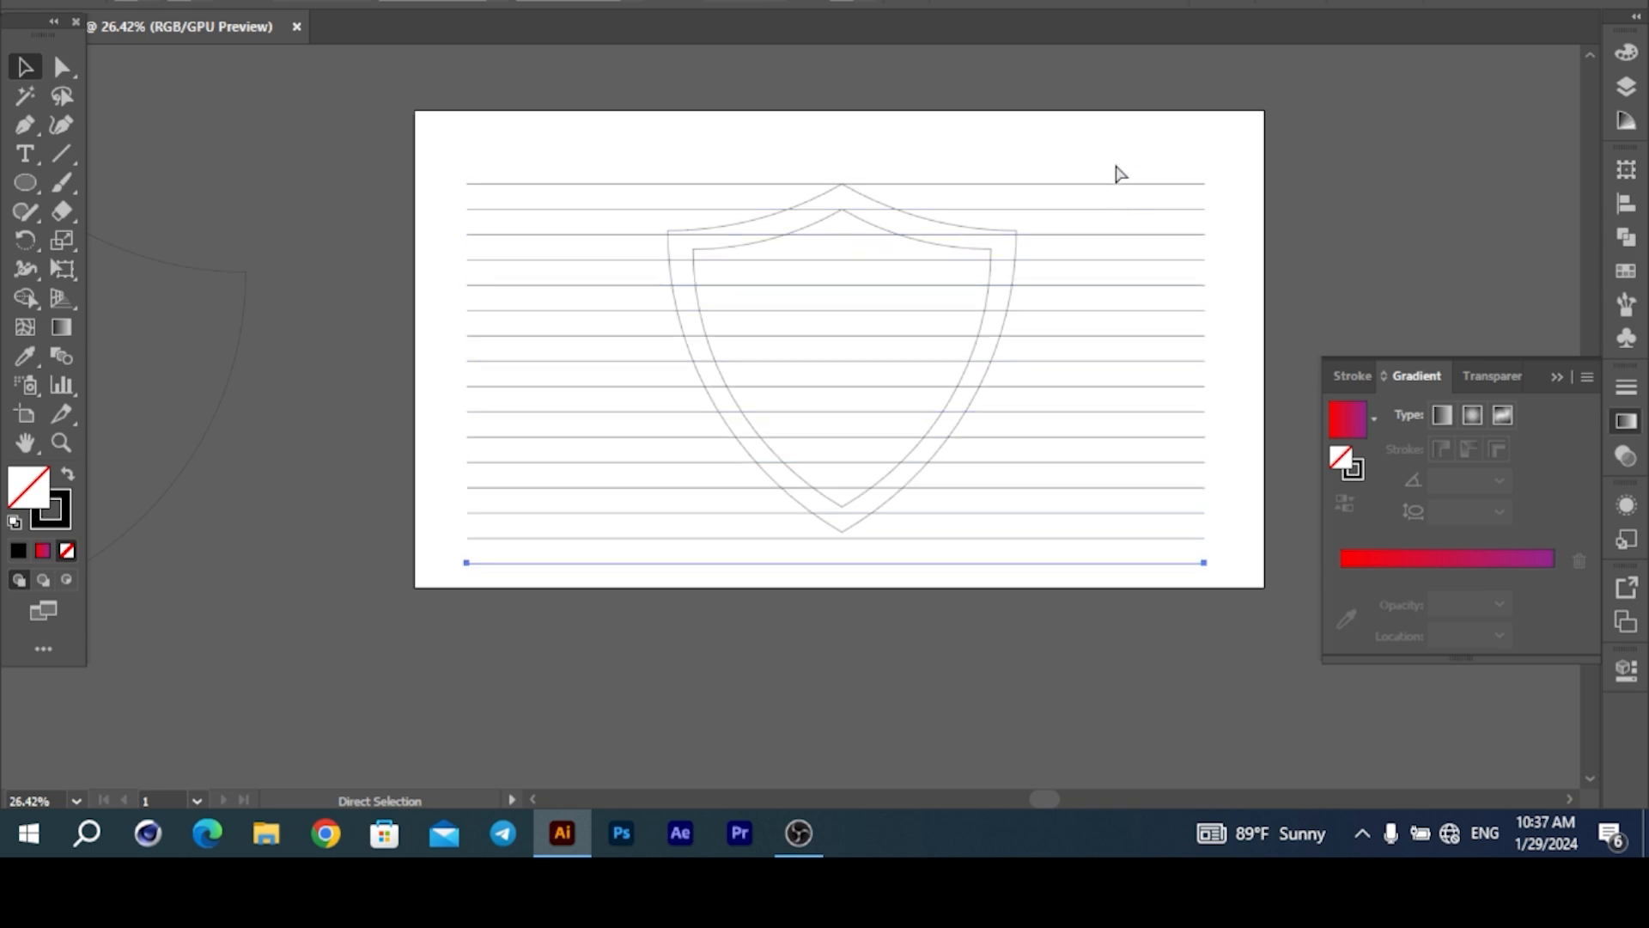
key(ctrl+d)
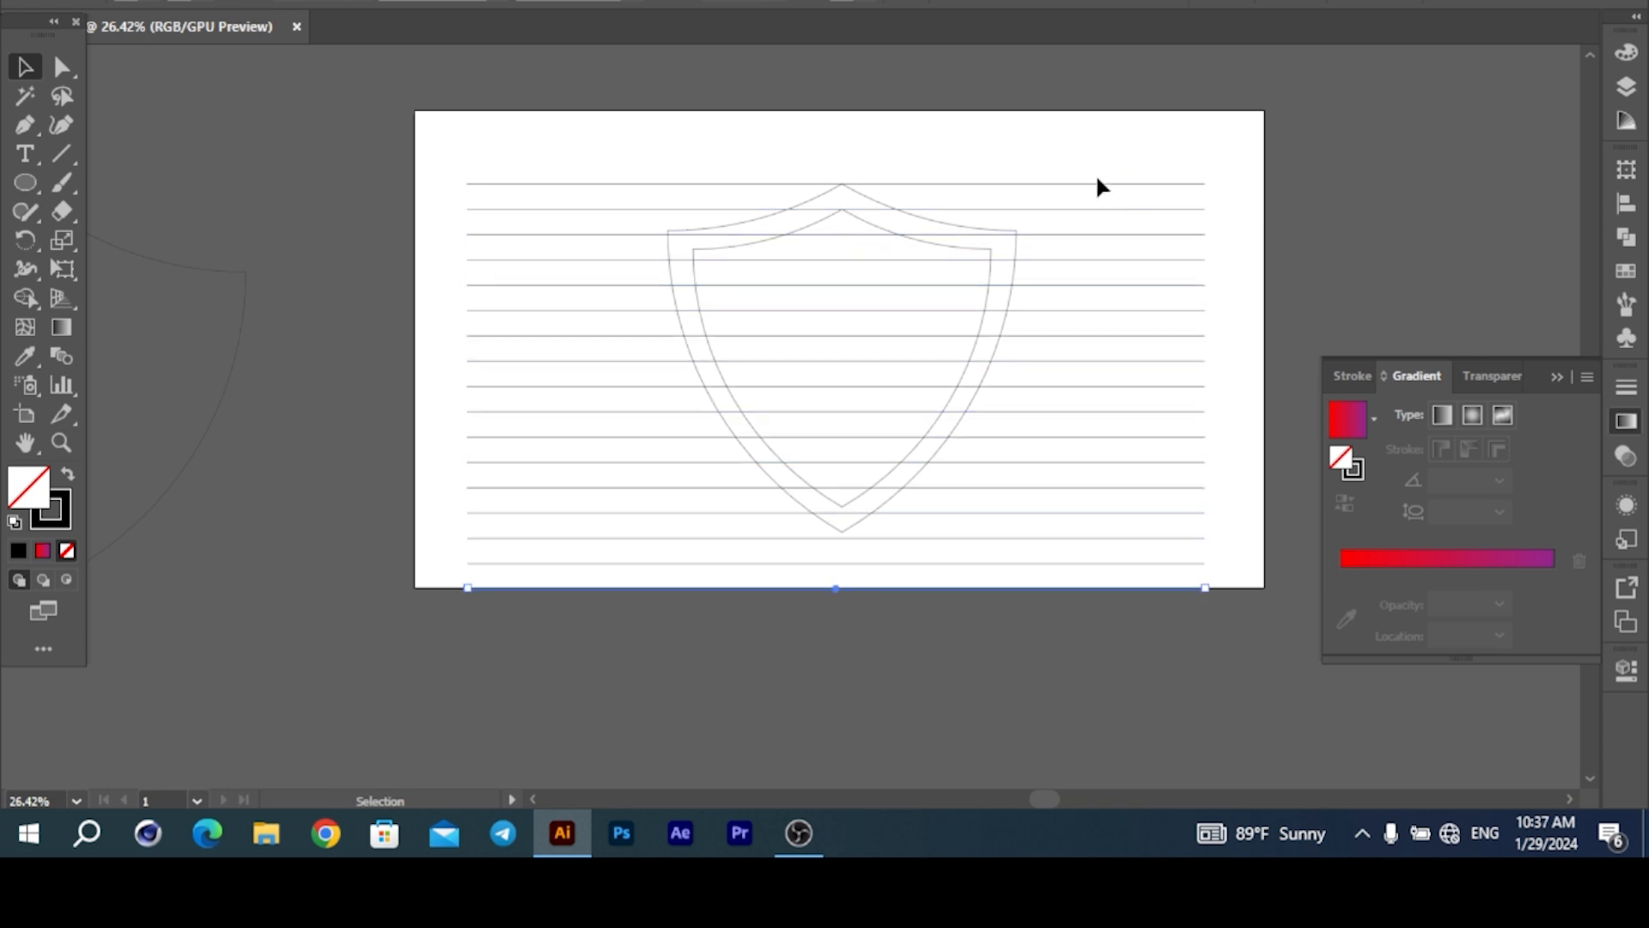
- Center all the horizontal lines vertically on the artboard and add a copy rotated 90° to form a square grid
drag(584, 605, 586, 630)
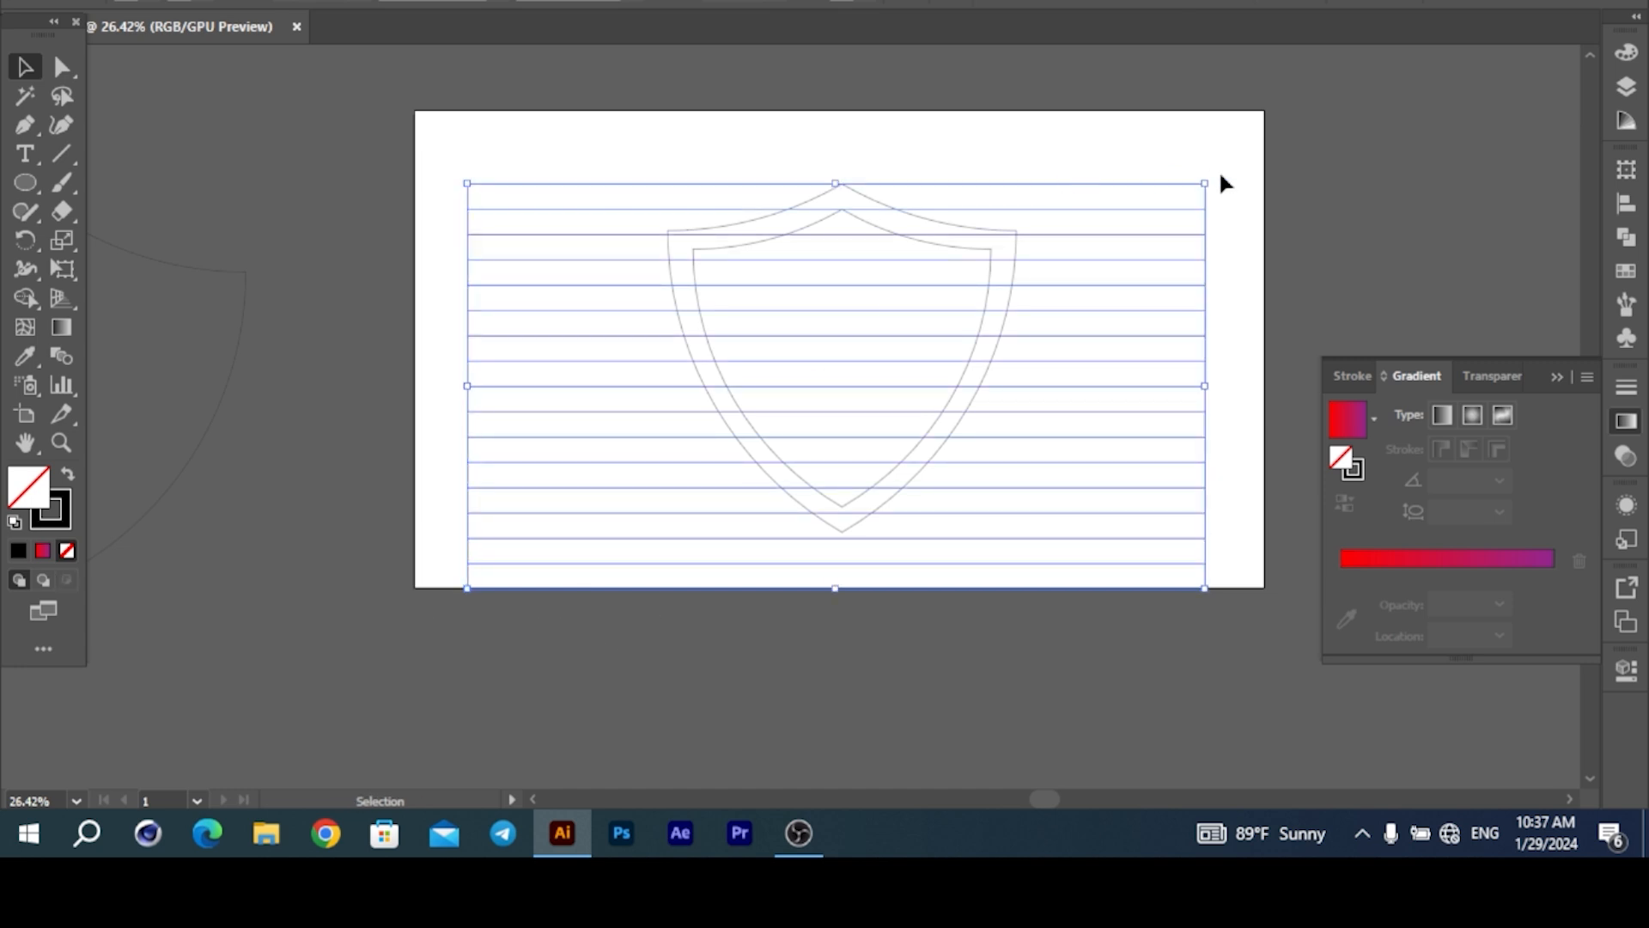
drag(1214, 175, 986, 600)
key(ctrl+z)
click(1143, 4)
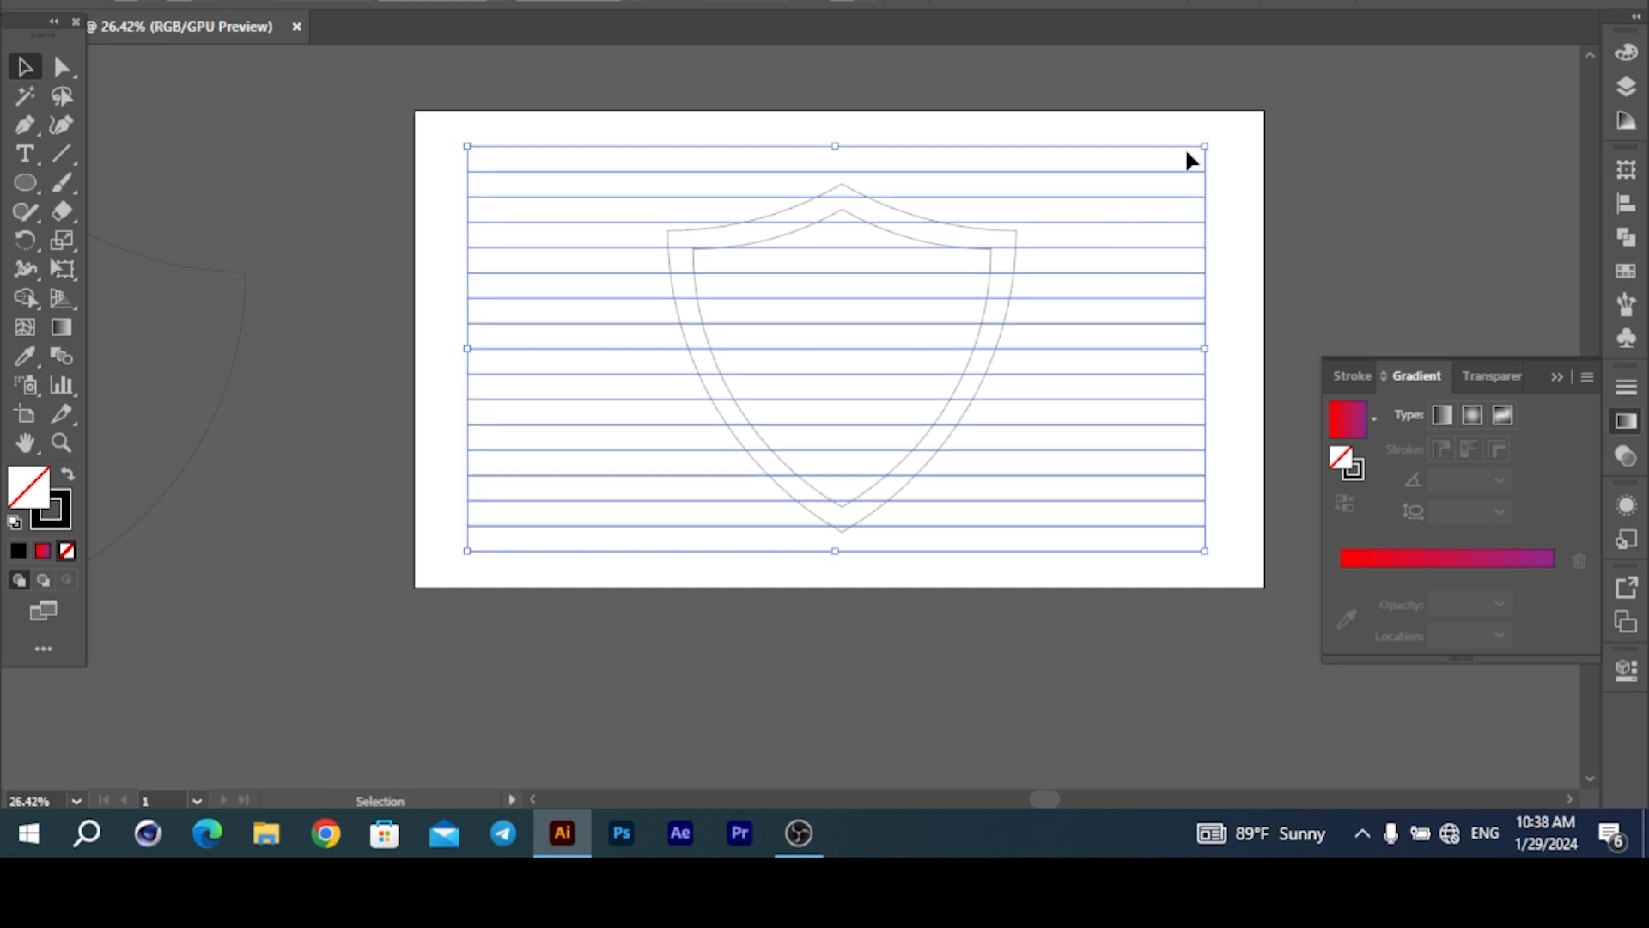
drag(1216, 137, 955, 550)
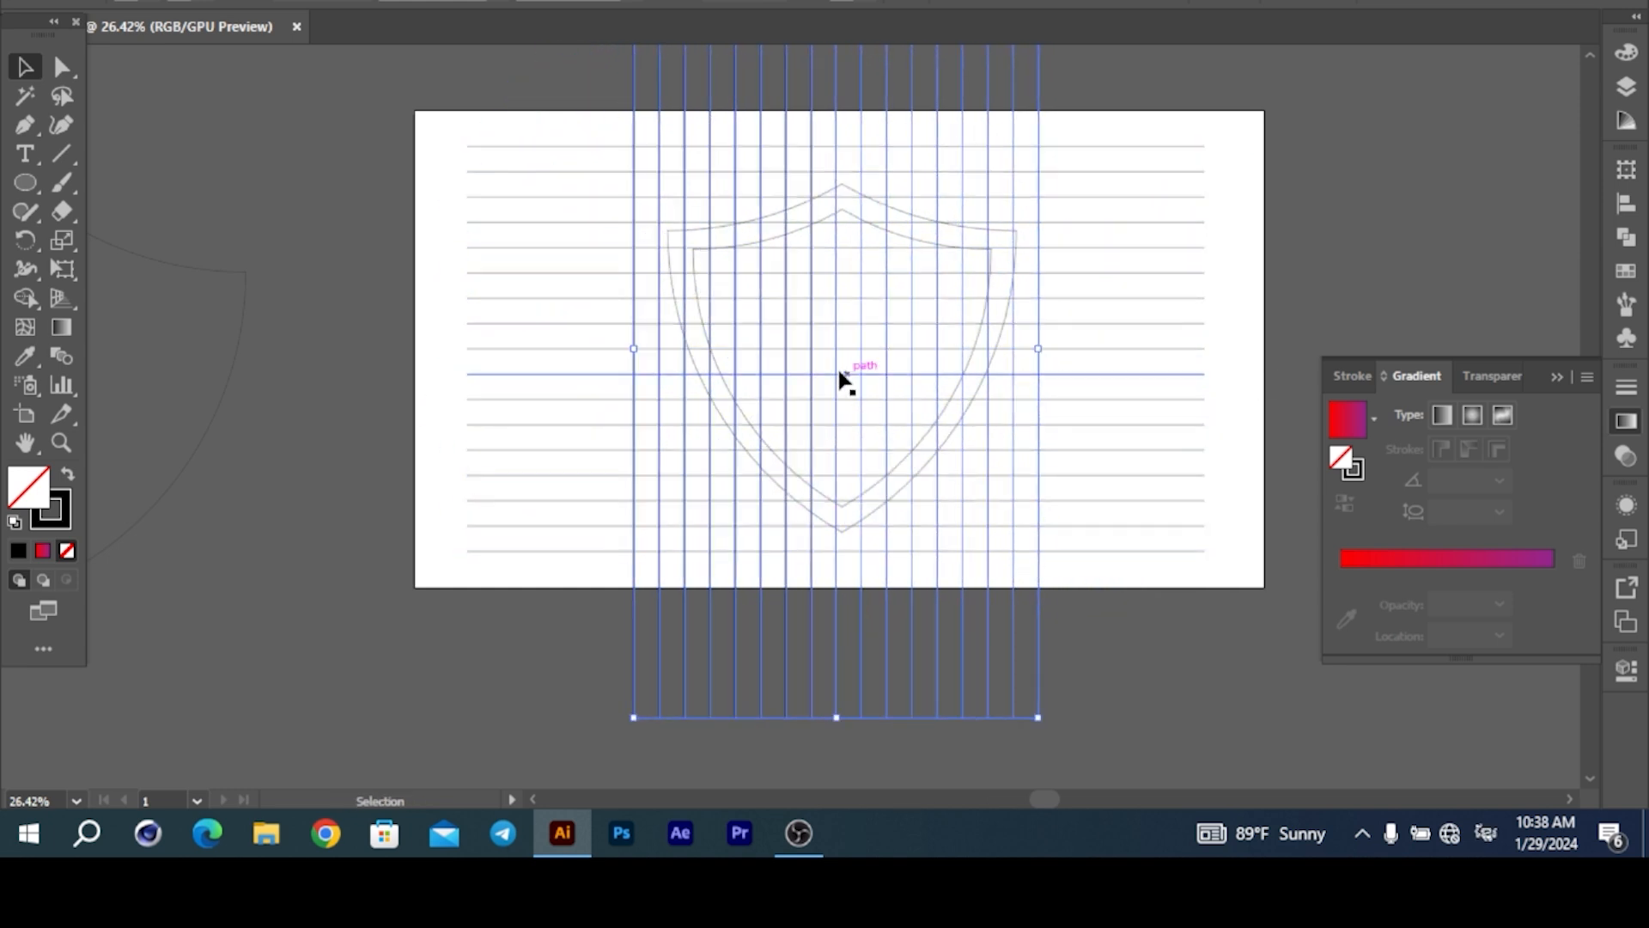
- Select both shield outlines and nudge them right until their top points are centered in a grid column
scroll(853, 374, up, 3)
click(974, 196)
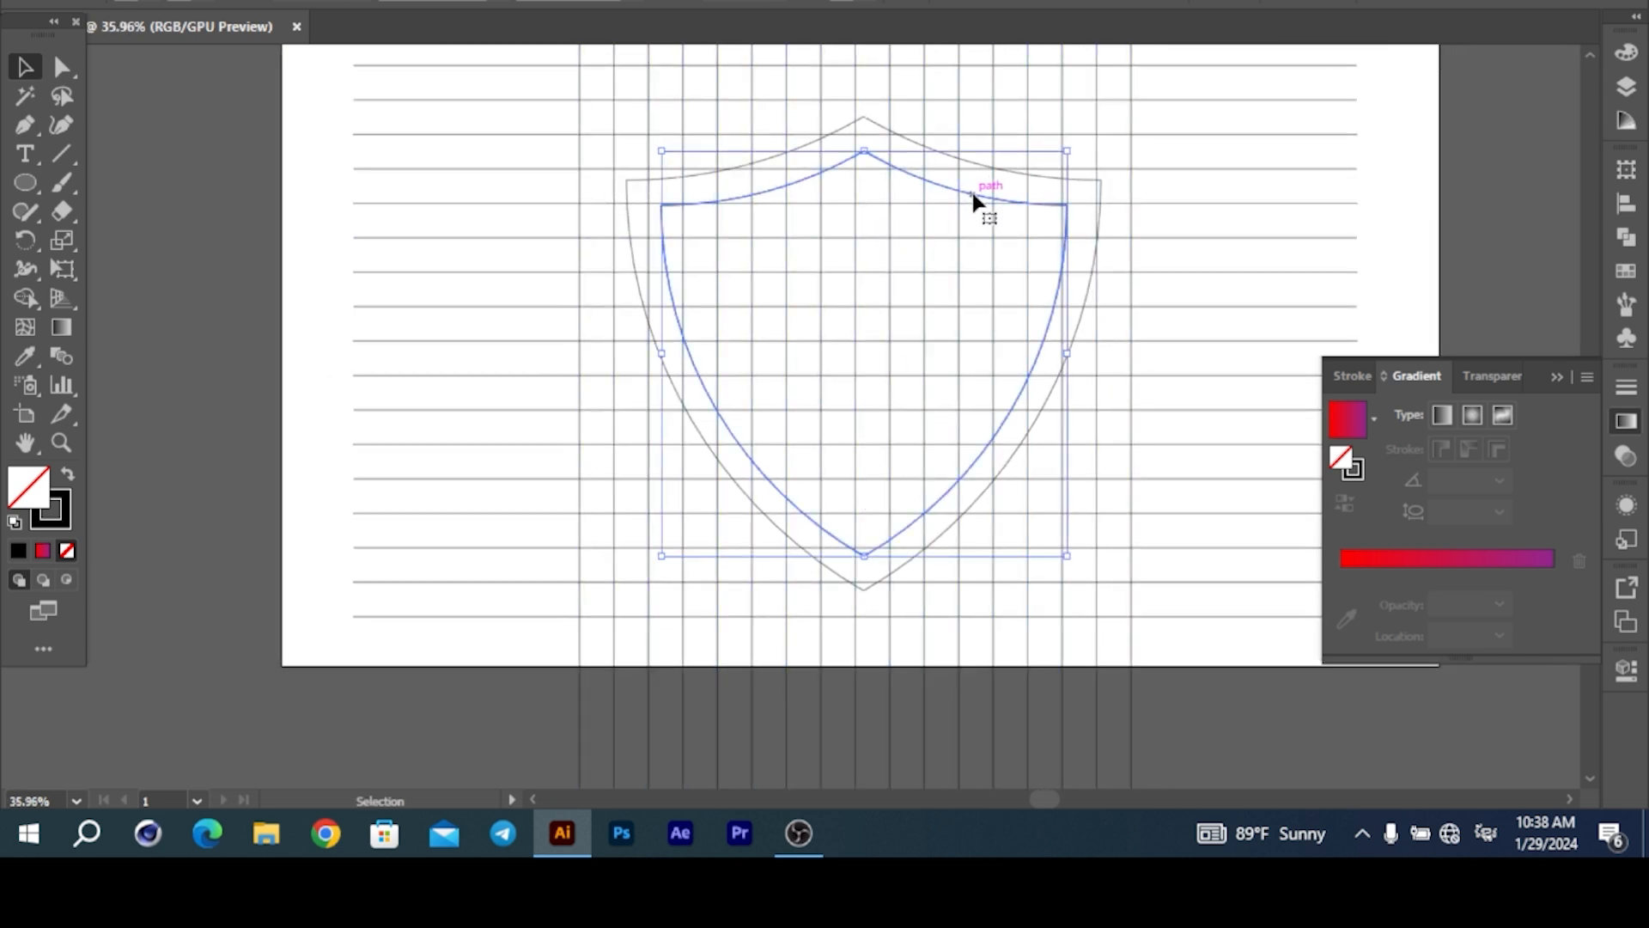
shift+click(979, 163)
key(Right)
key(Right)
key(Right)
key(Right)
key(Right)
key(Right)
key(Right)
key(Right)
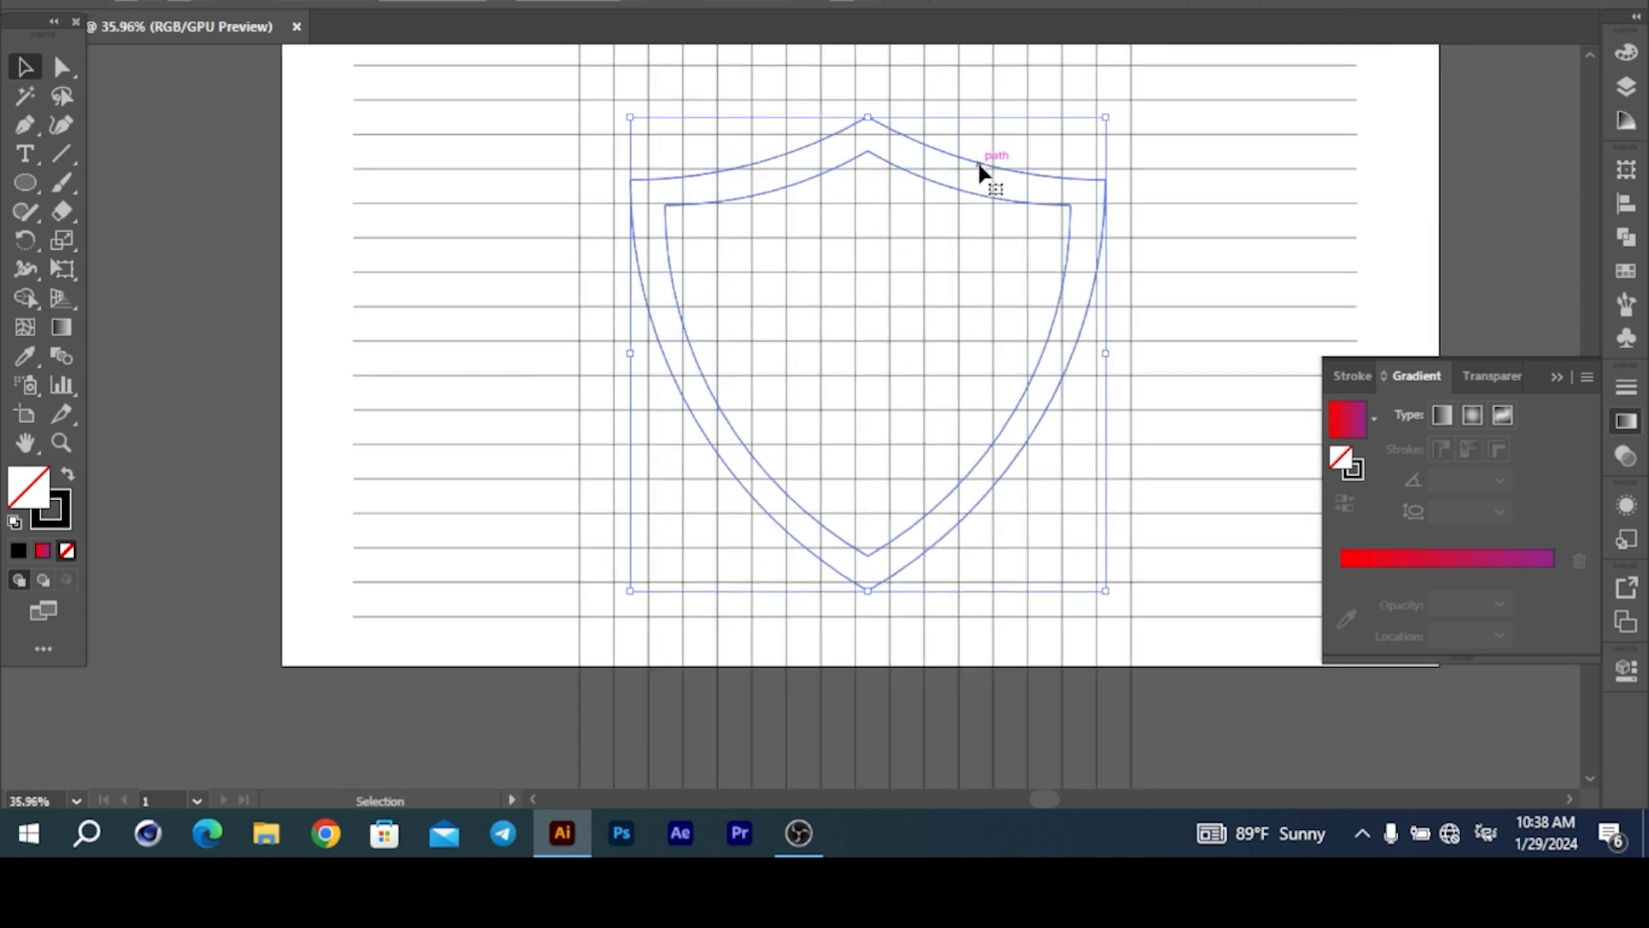
key(Right)
key(Right)
key(Right)
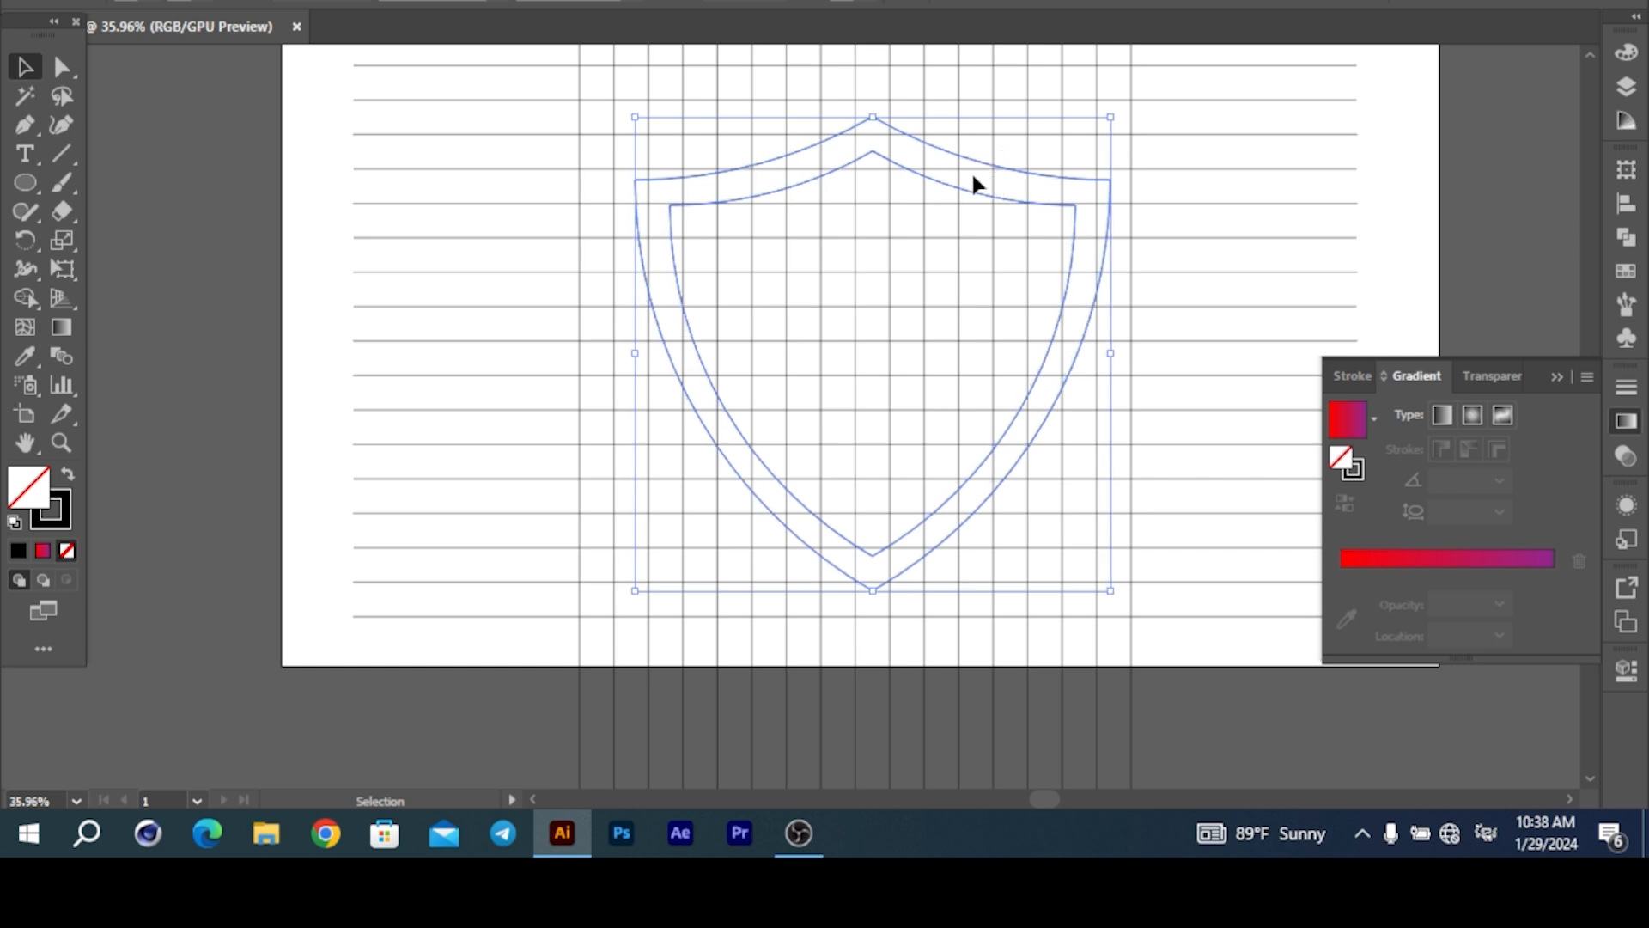
- Nudge both shields up to a grid line and enlarge them together until the outer shield's bottom tip meets a grid line
key(Up)
key(Up)
key(Up)
key(Up)
key(Up)
key(Up)
key(Up)
key(Up)
key(Up)
key(Up)
key(Up)
key(Up)
key(Up)
key(Up)
key(Up)
key(Up)
key(Up)
key(Up)
key(Up)
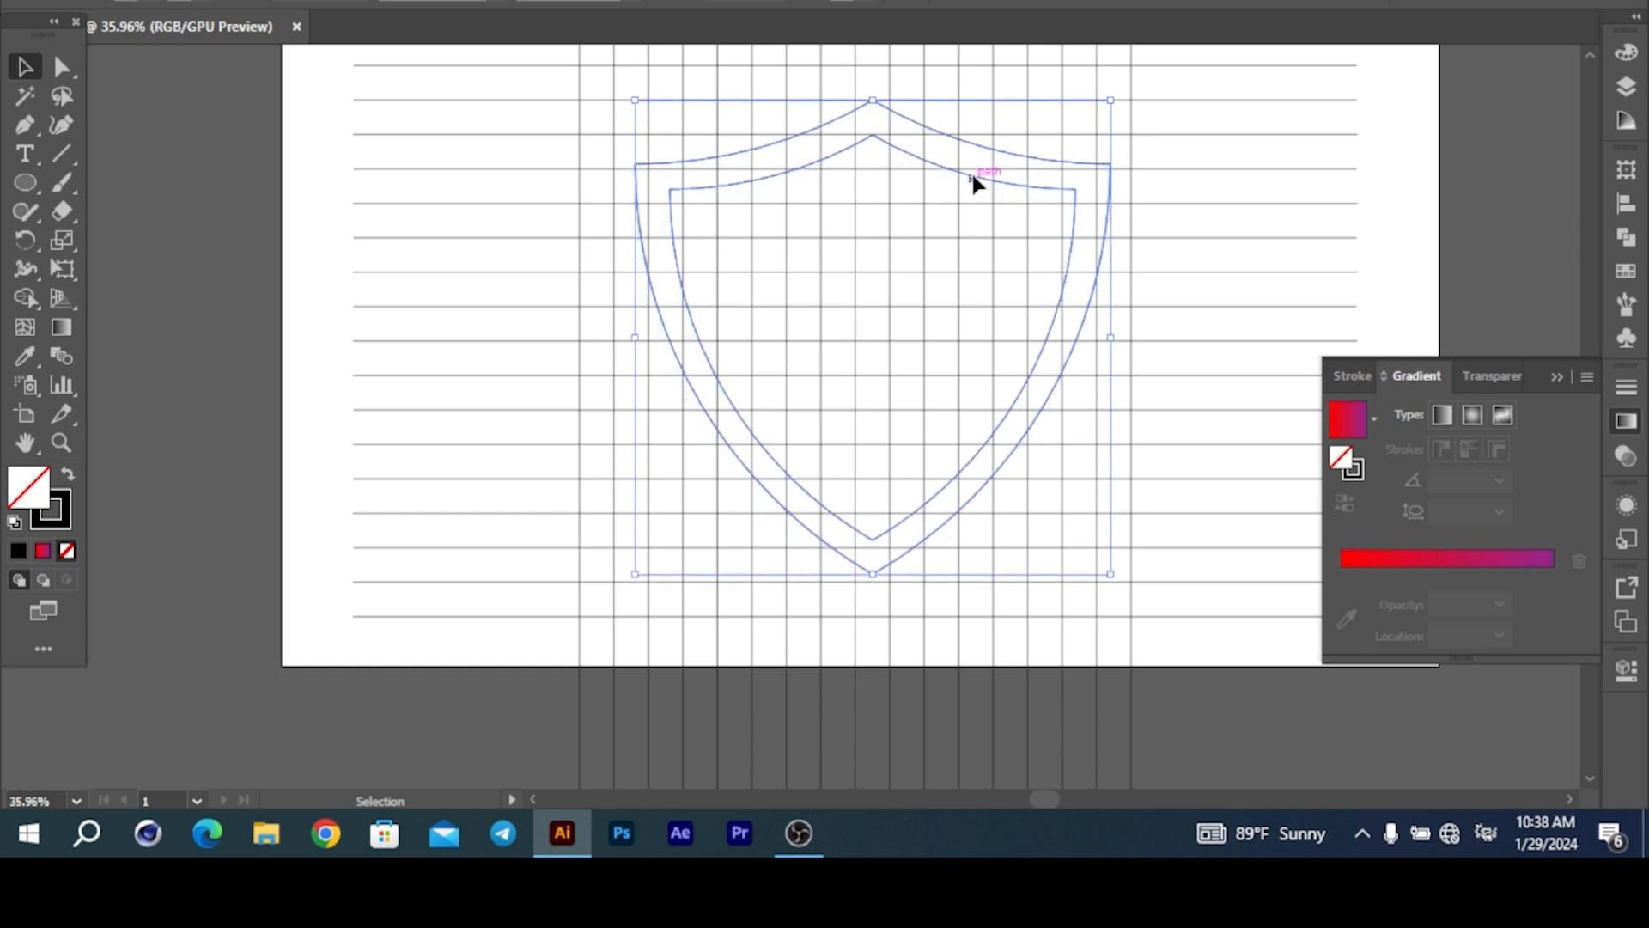
key(Up)
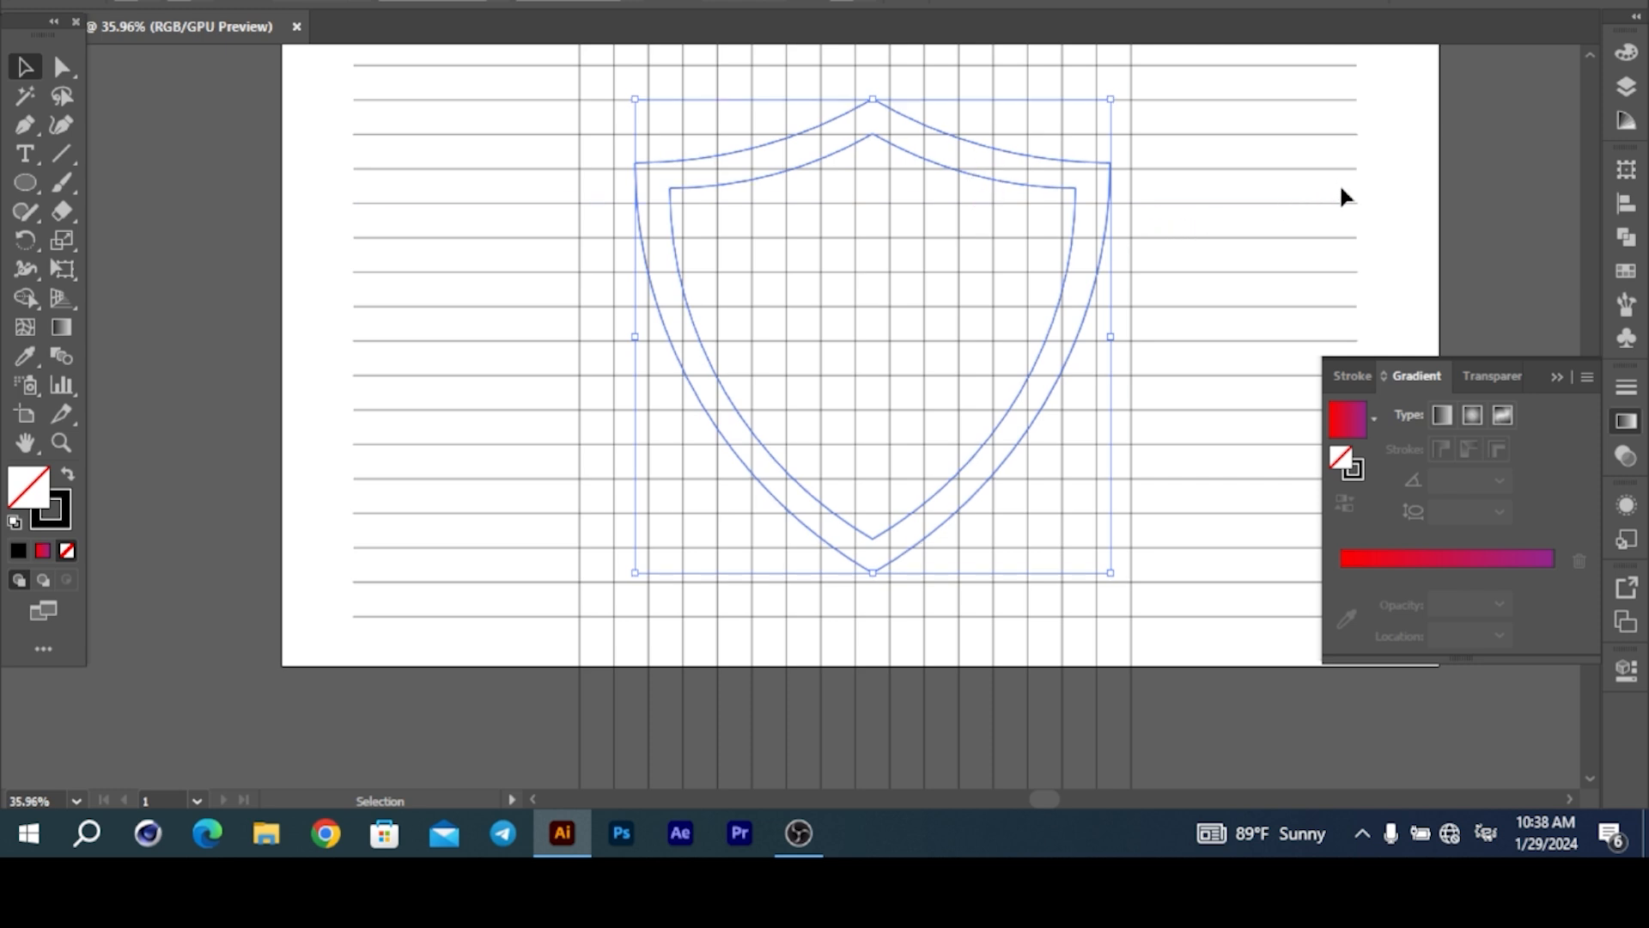
drag(872, 572, 876, 583)
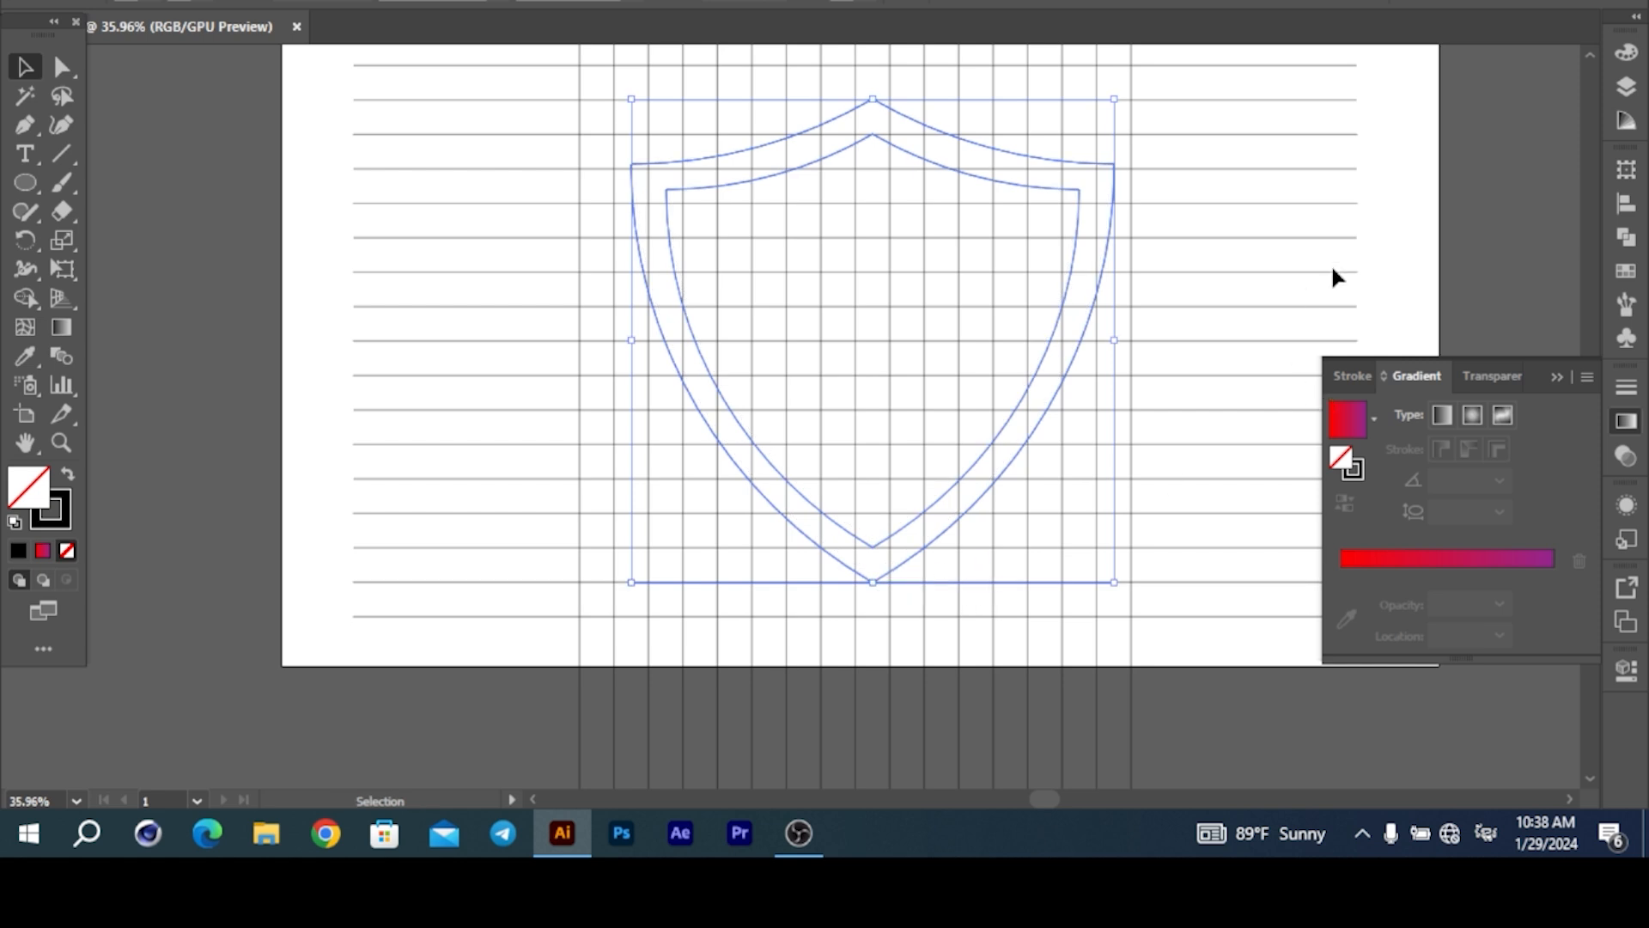
click(1511, 197)
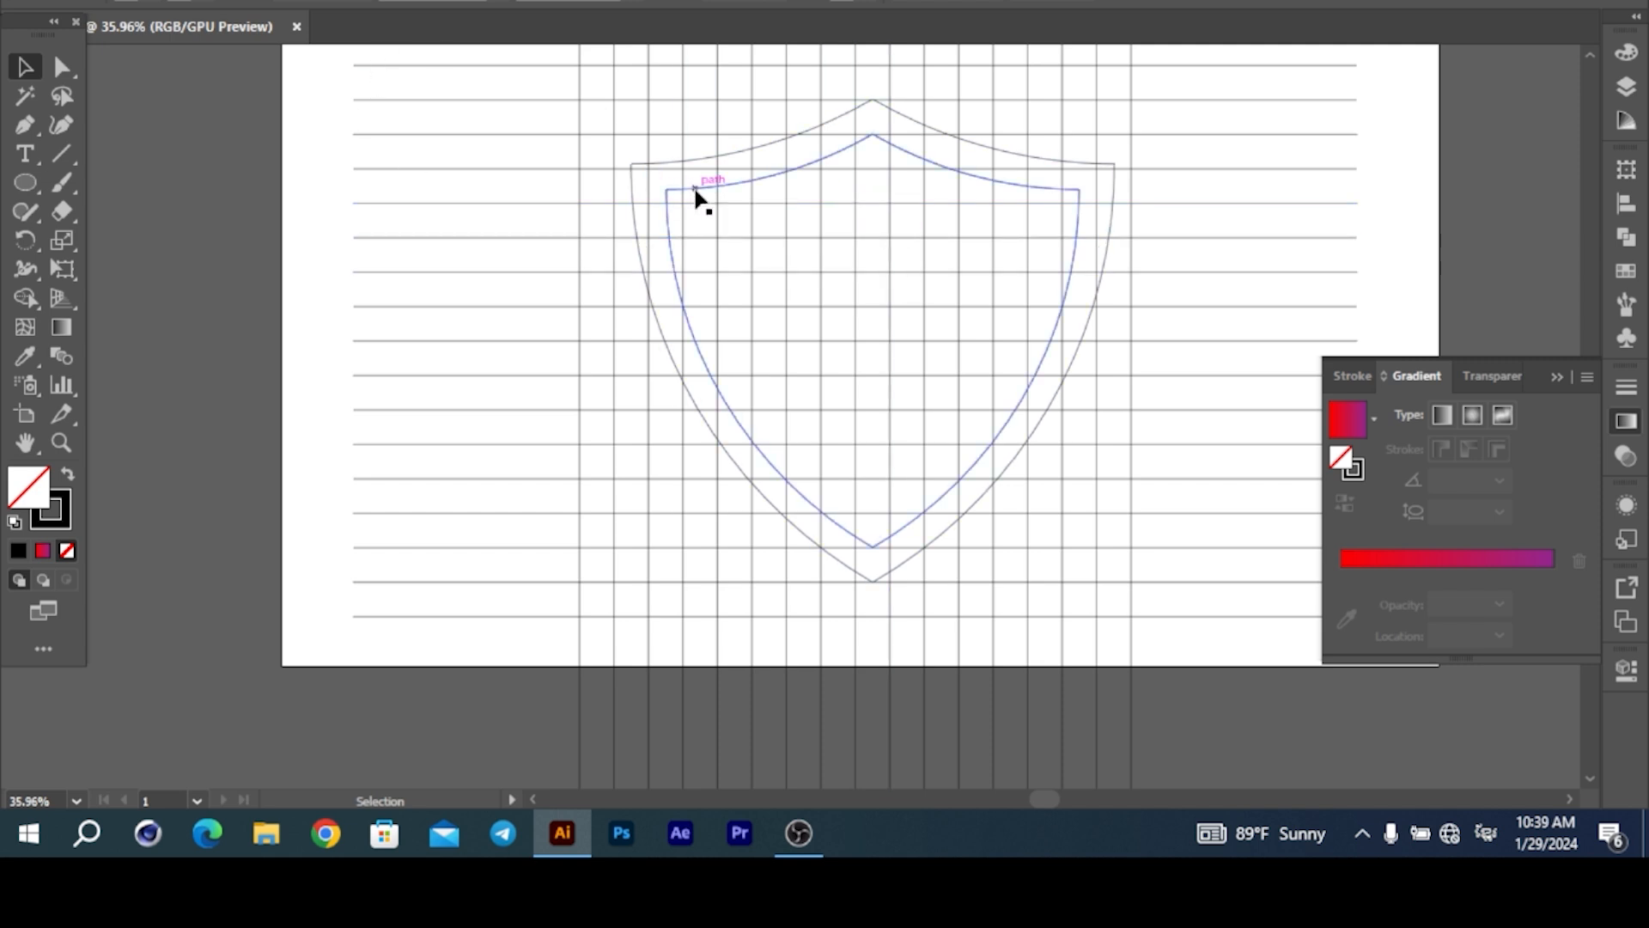
- Select the grid and both shields, and merge the S-shaped cells along the shield's left side with Shape Builder
ctrl+alt+click(984, 269)
ctrl+alt+click(984, 269)
click(1054, 340)
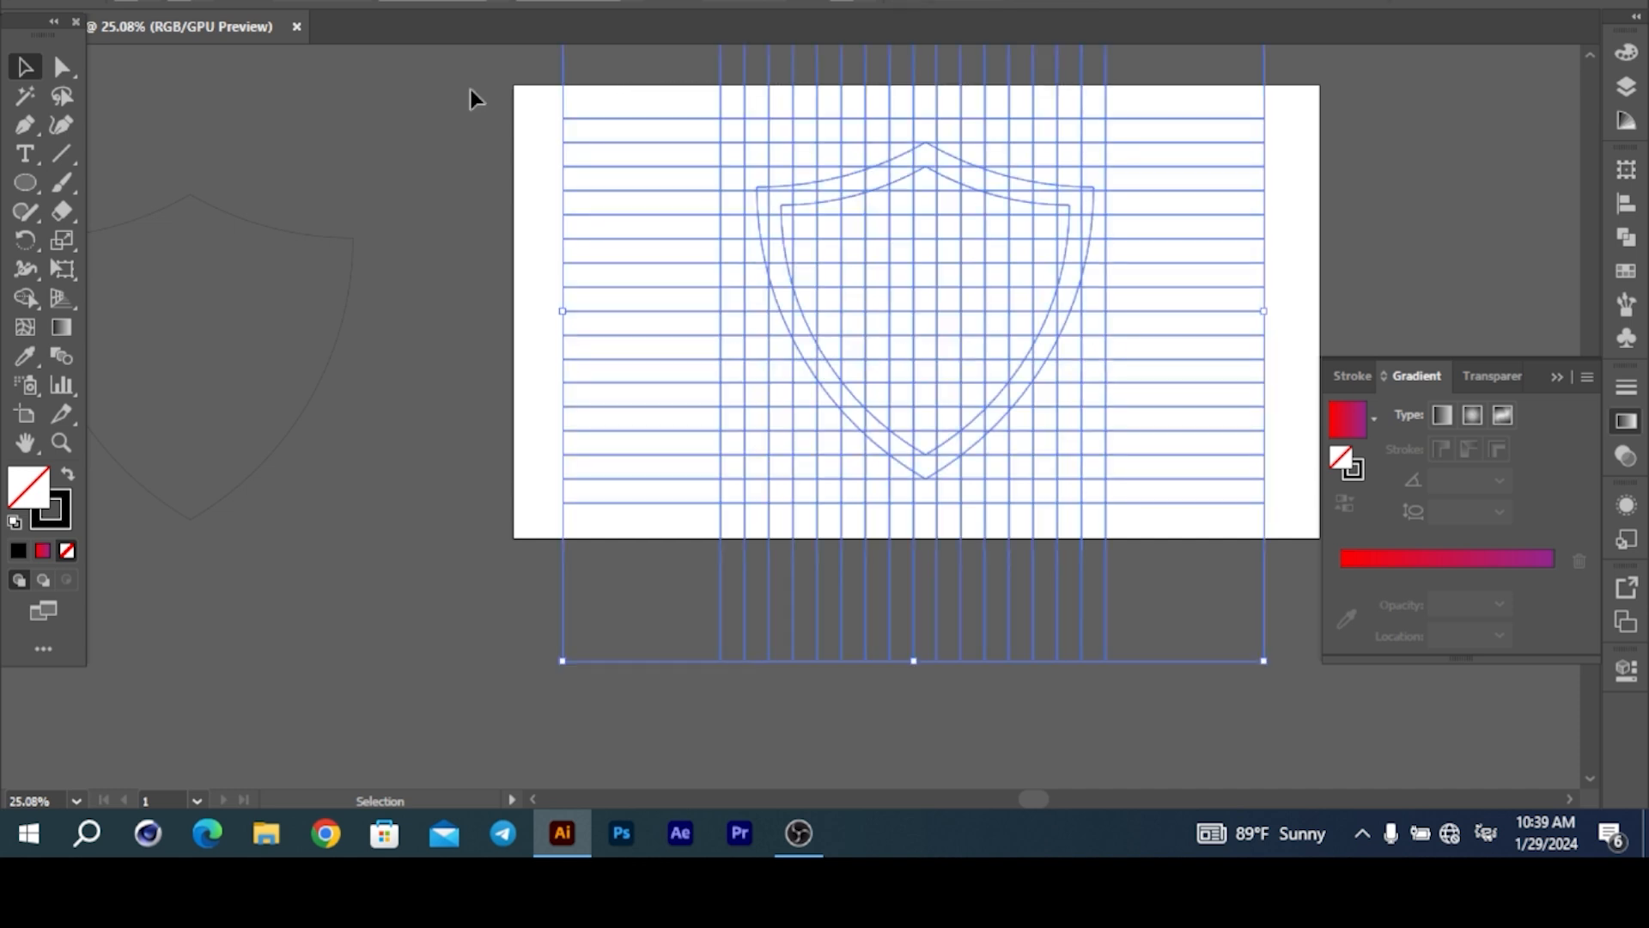
click(28, 298)
drag(1093, 153, 850, 192)
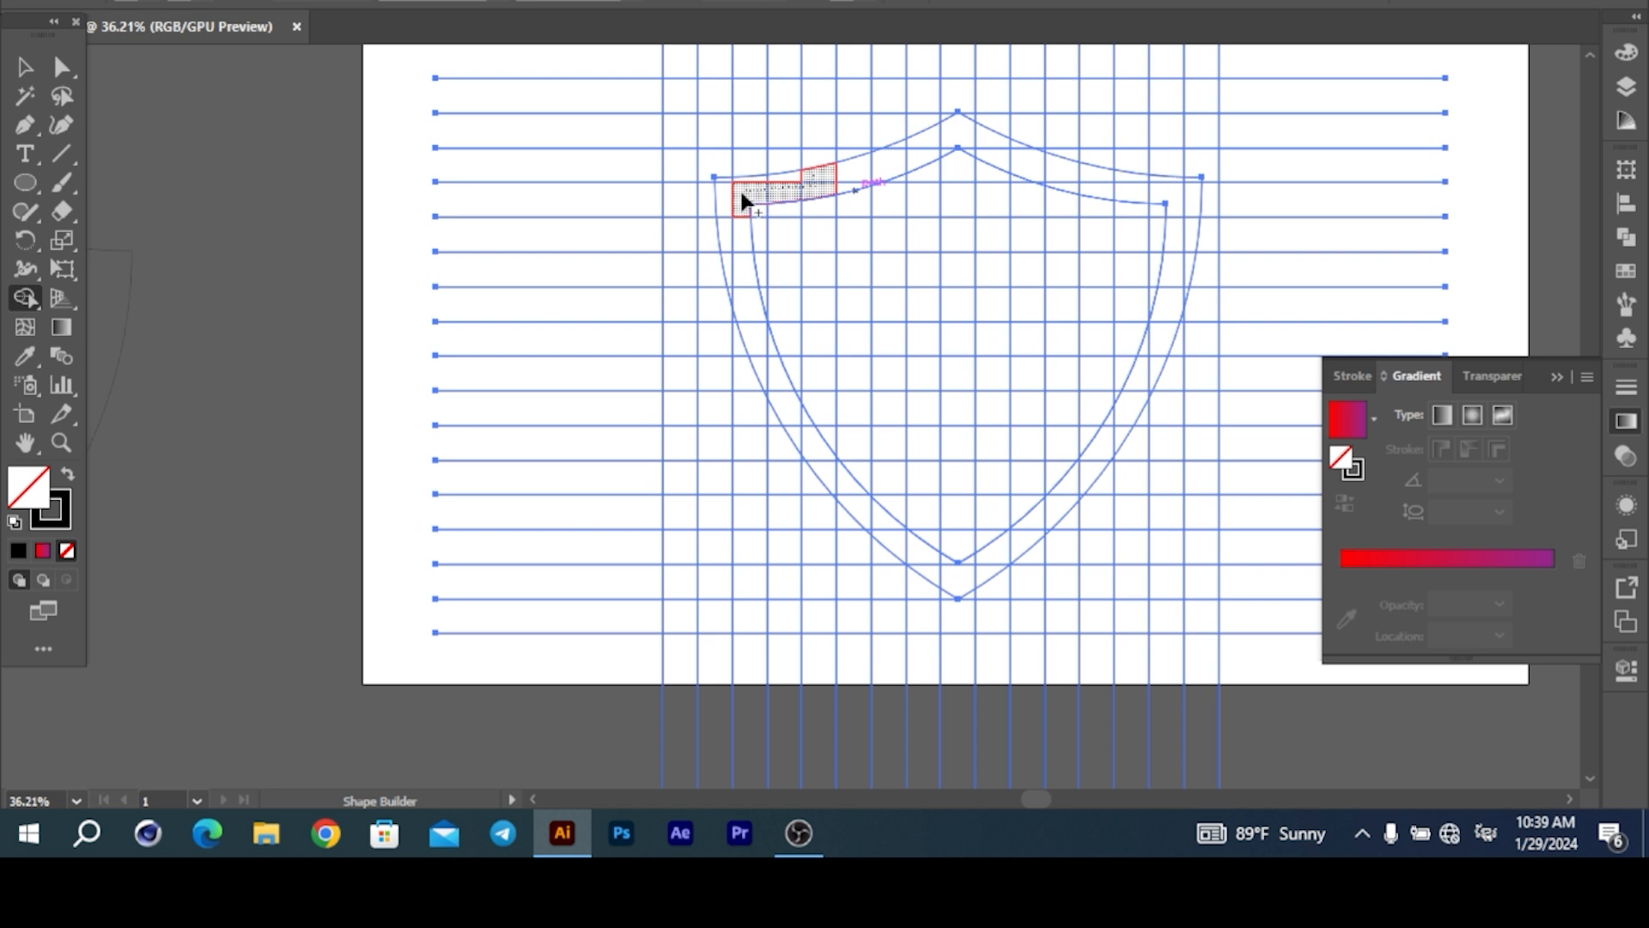
mouse_move(784, 176)
mouse_down()
mouse_move(807, 189)
mouse_move(726, 188)
mouse_move(728, 208)
mouse_up()
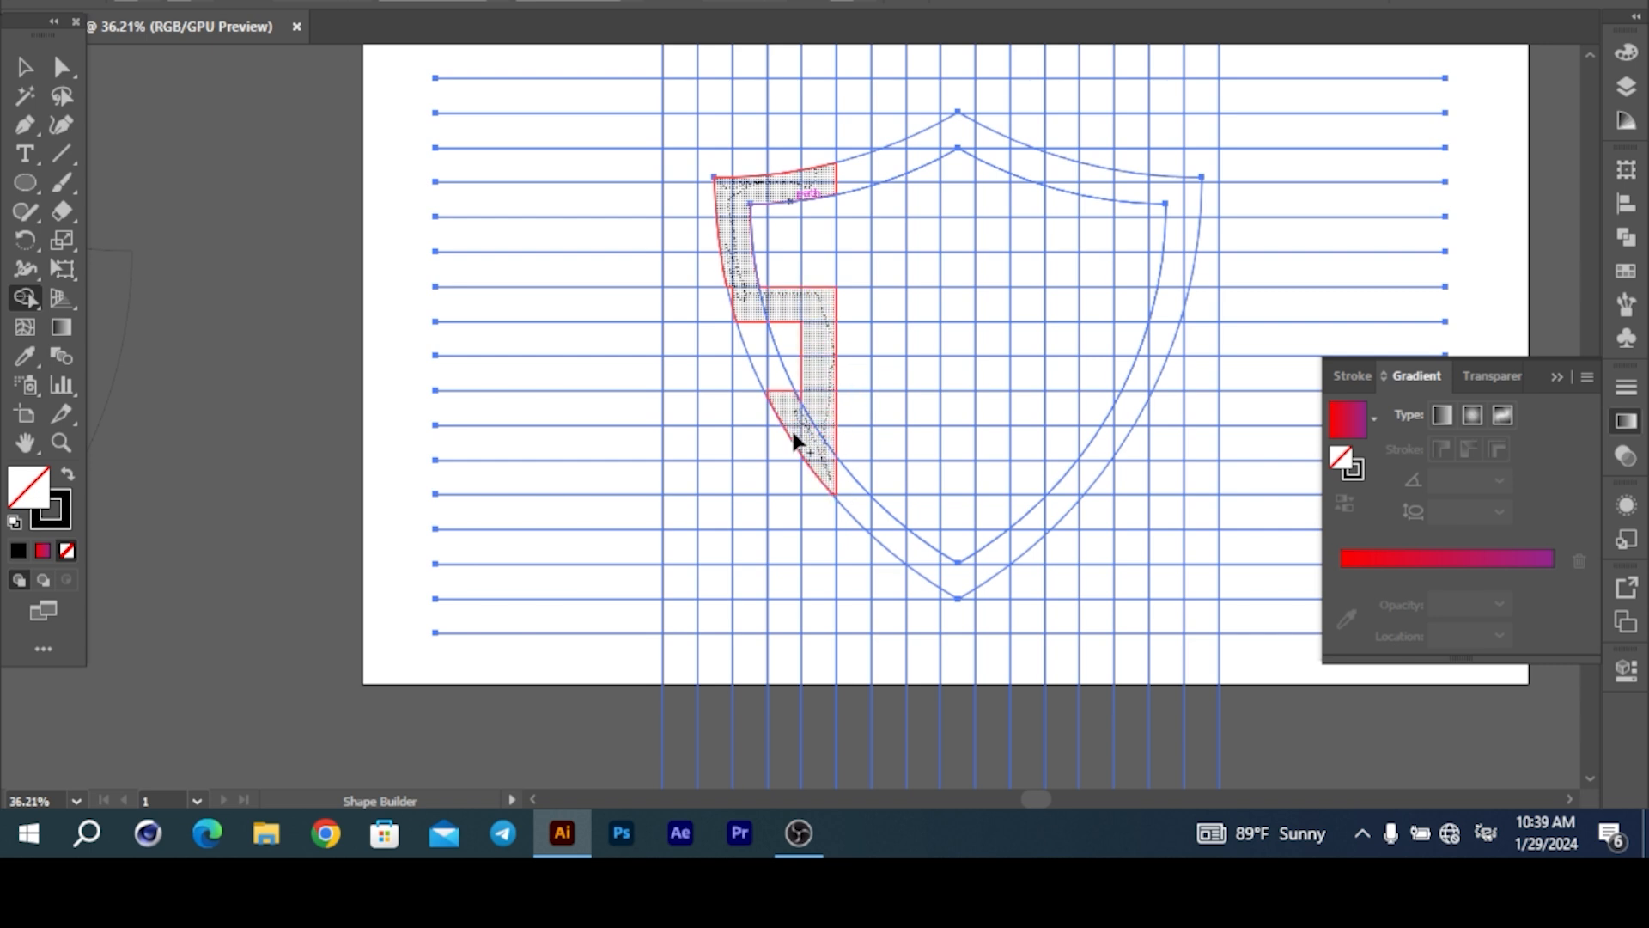
drag(766, 367, 791, 381)
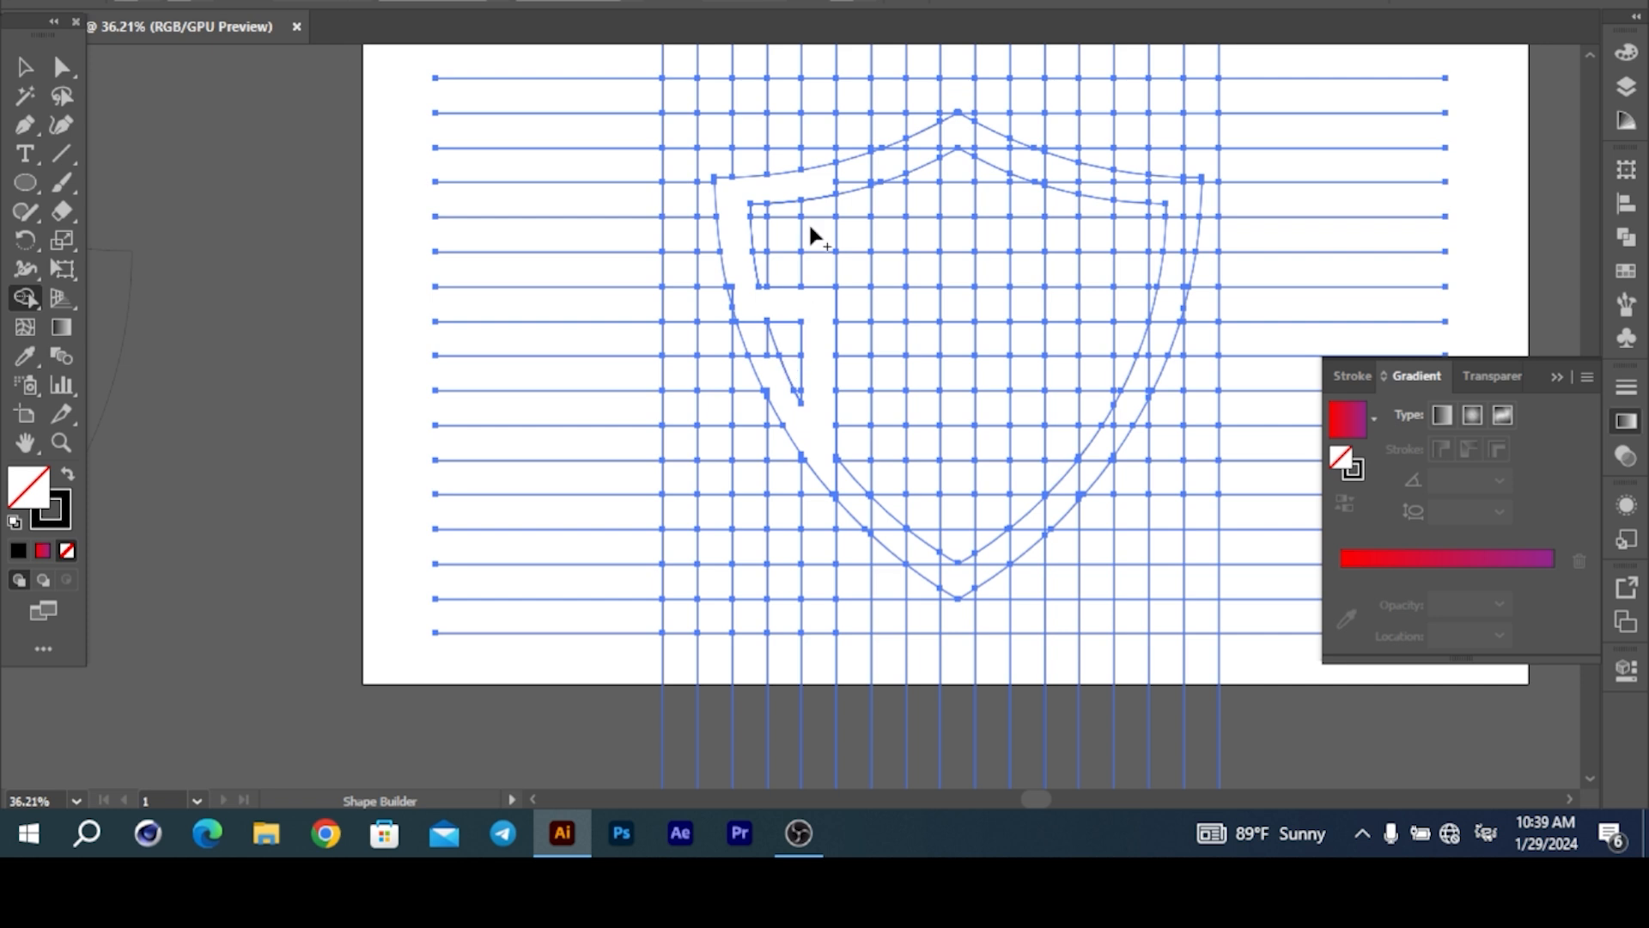
- Merge three vertical bars and the shield's peaked top band into an M shape in the middle with Shape Builder
drag(890, 165, 889, 331)
mouse_move(888, 541)
mouse_down()
mouse_move(907, 150)
mouse_move(942, 127)
mouse_move(957, 128)
mouse_move(962, 395)
mouse_up()
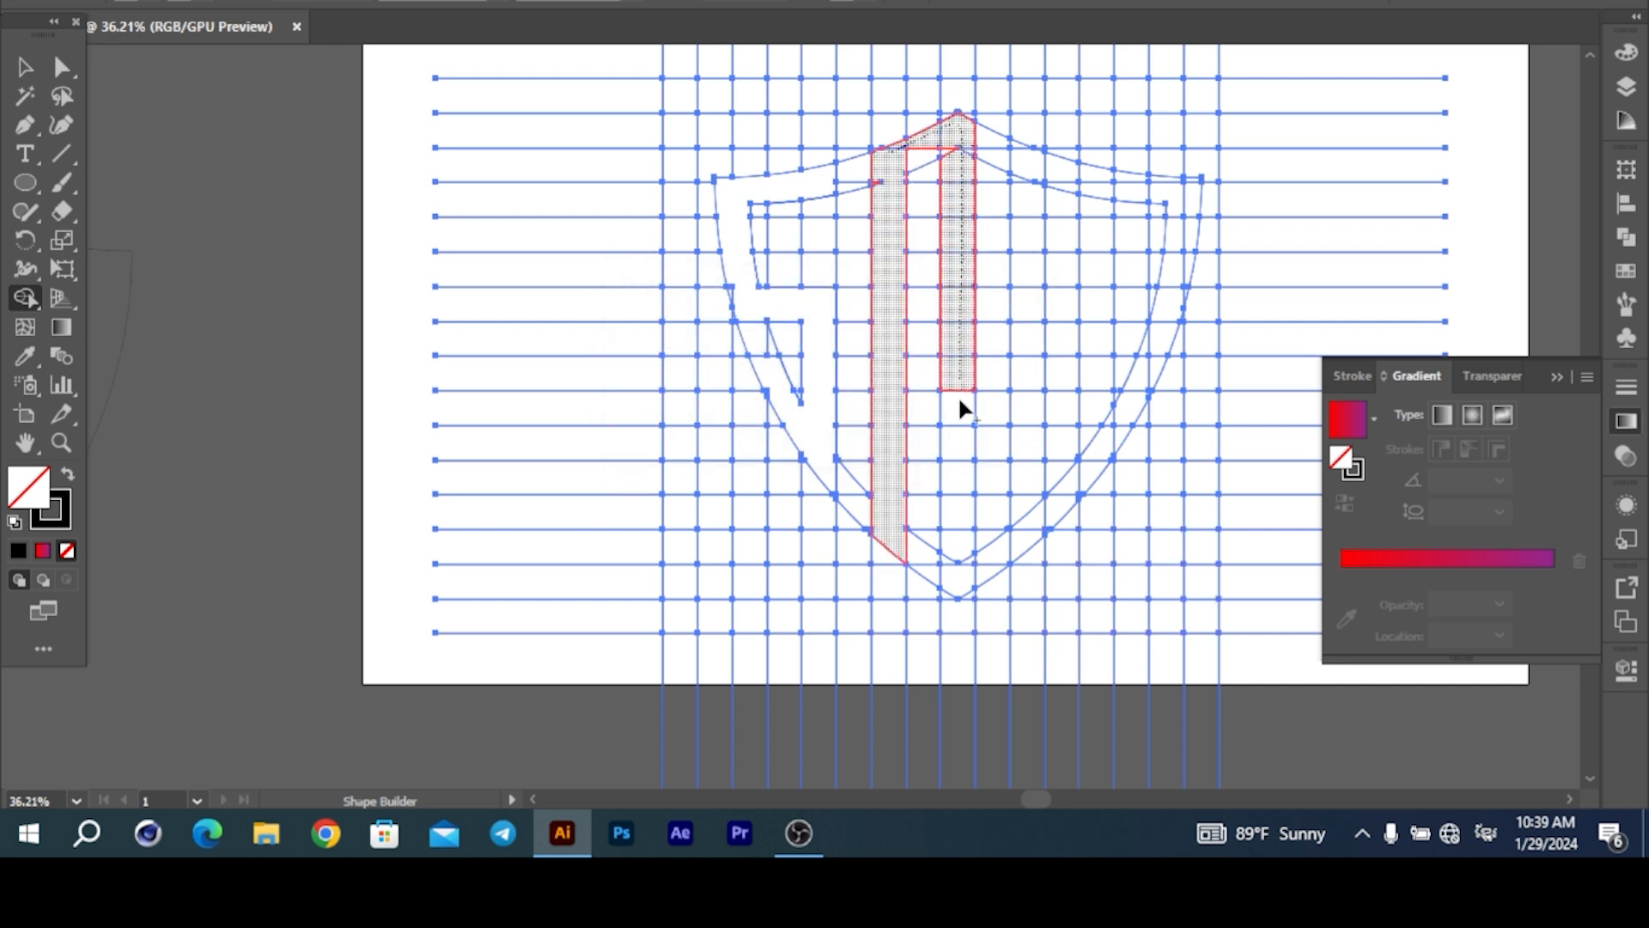
drag(956, 548, 949, 582)
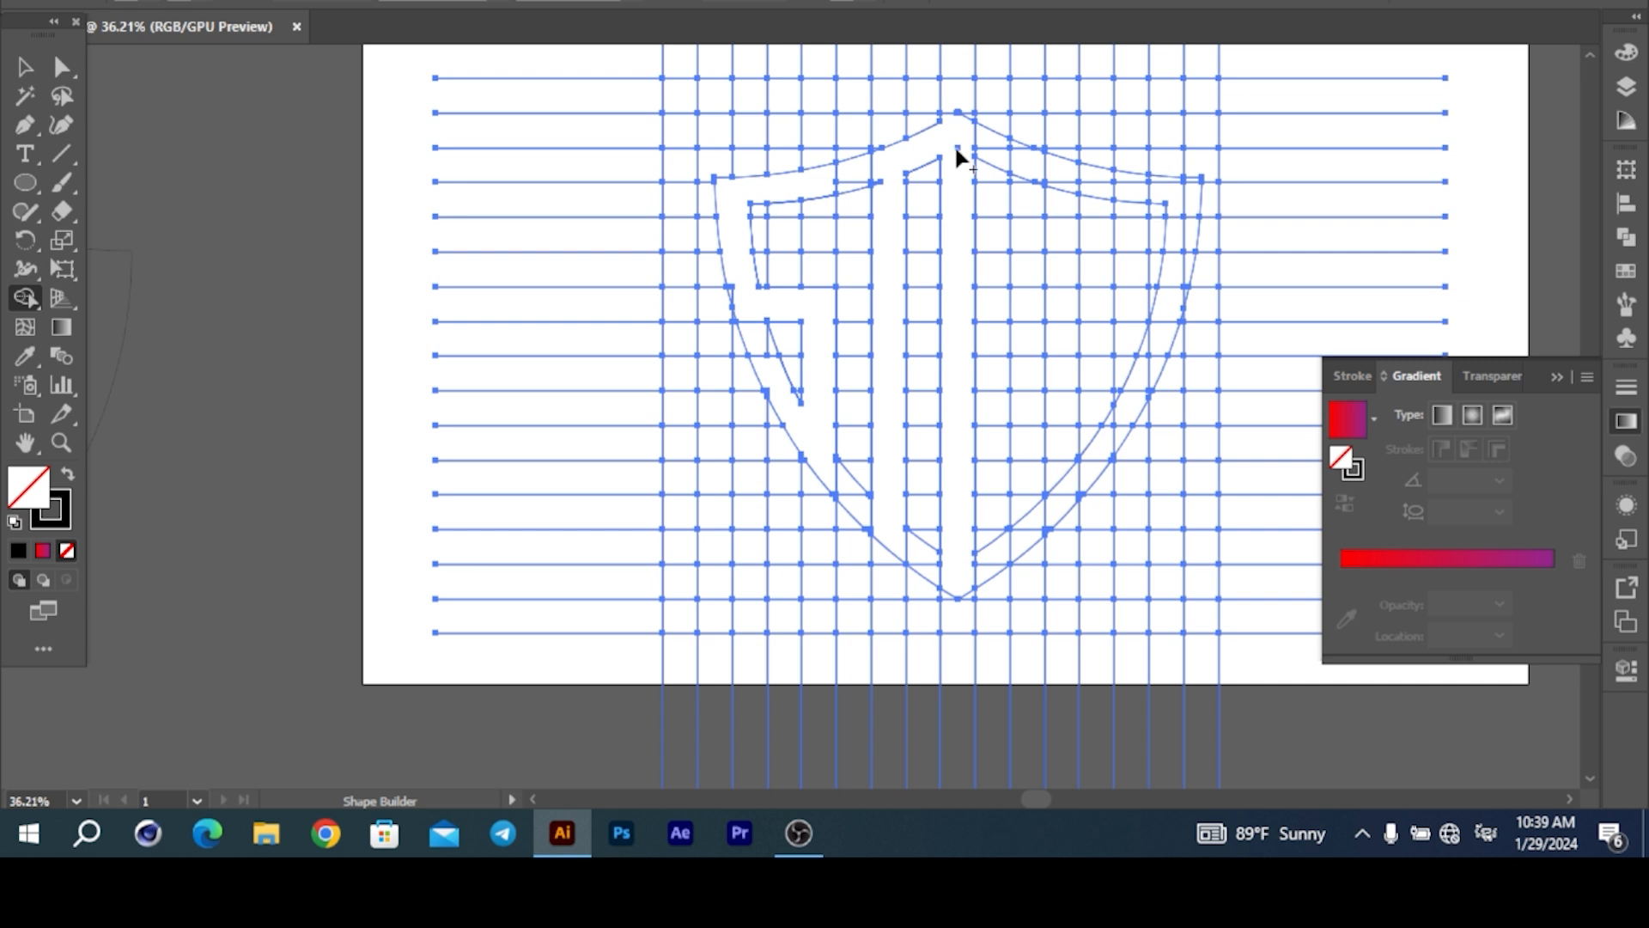
mouse_move(978, 147)
mouse_down()
mouse_move(1032, 163)
mouse_move(1013, 148)
mouse_move(1032, 179)
mouse_move(1028, 397)
mouse_up()
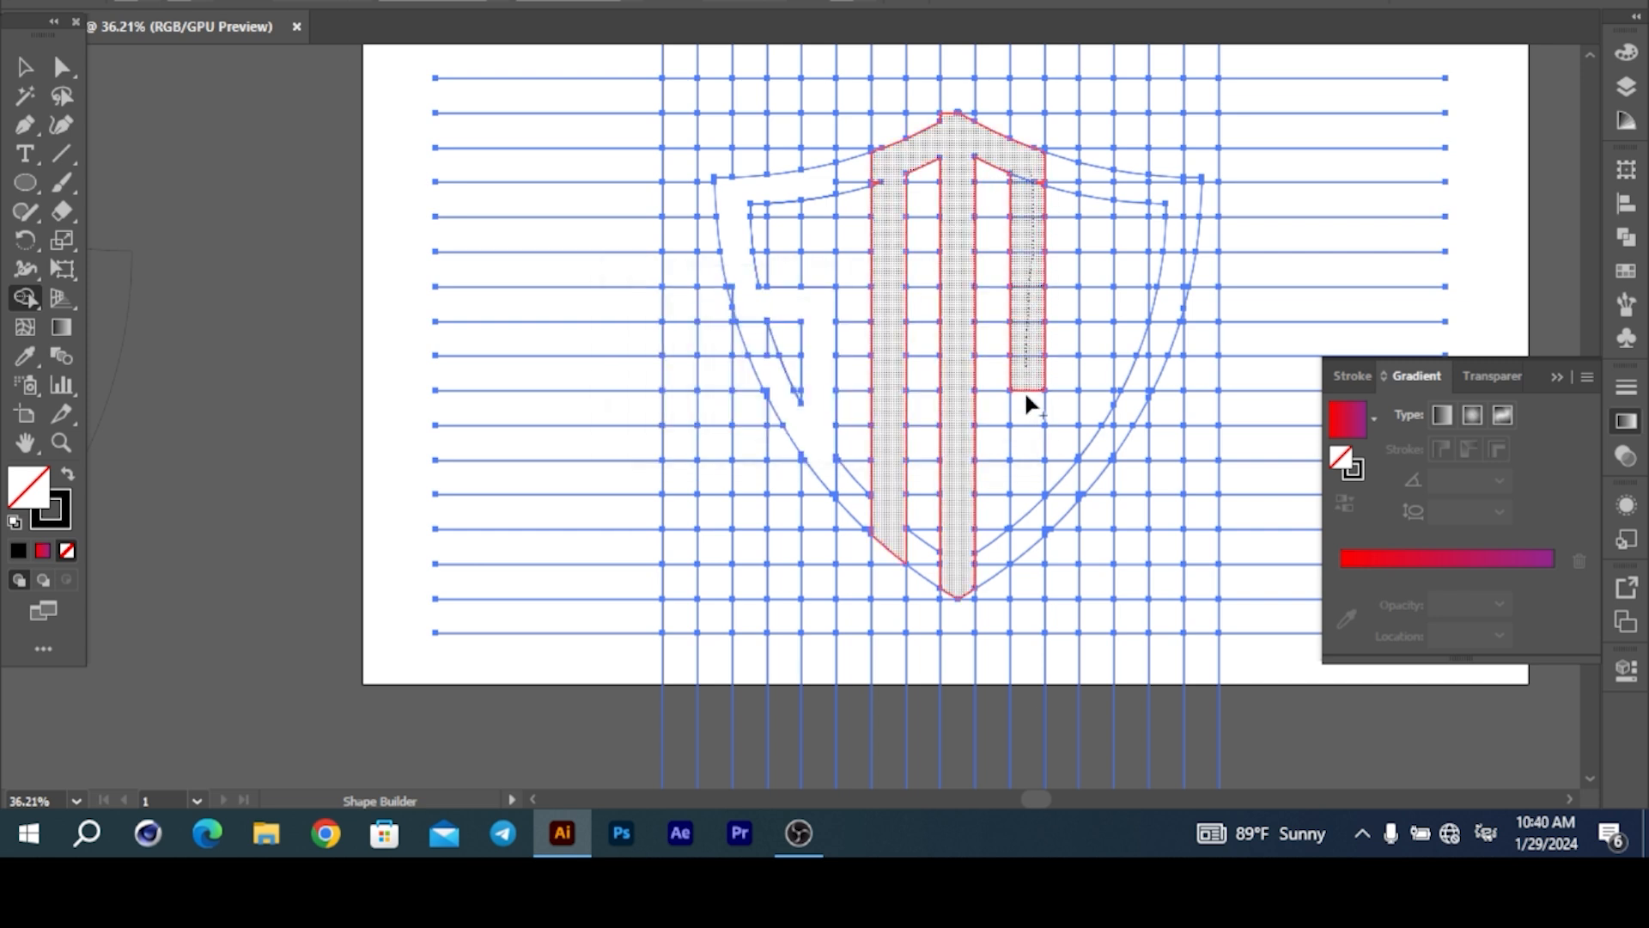
drag(1022, 531, 1026, 536)
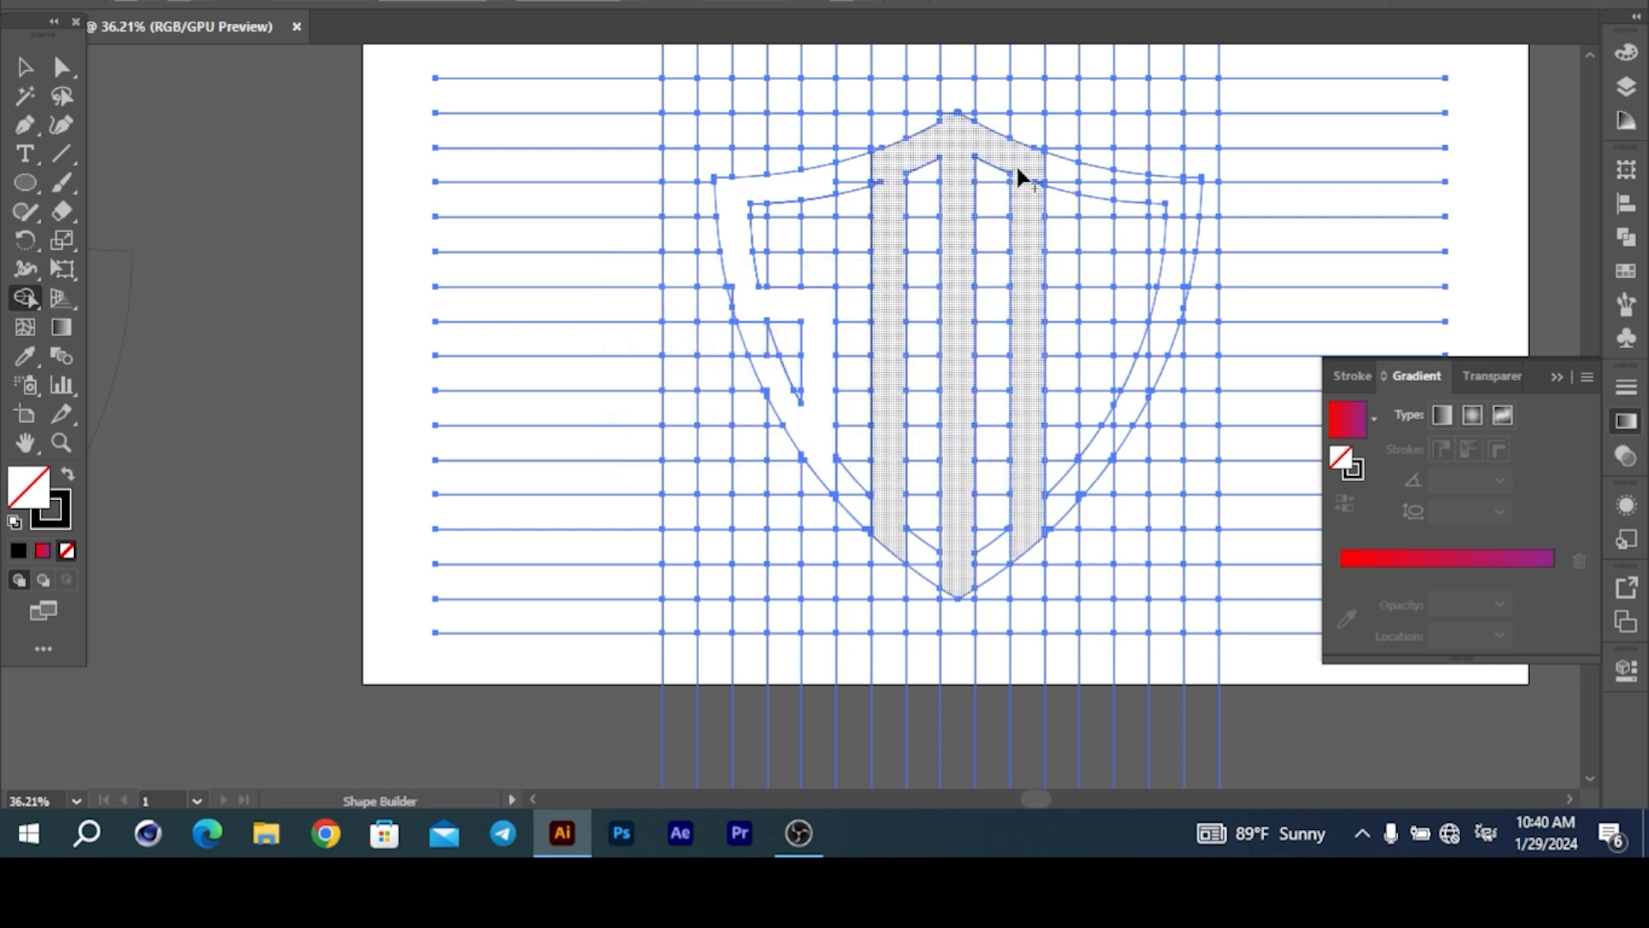
- Merge a vertical bar with the shield's right border cells into a D shape with Shape Builder
mouse_move(1097, 184)
mouse_down()
mouse_move(1085, 389)
mouse_move(1123, 190)
mouse_move(1164, 190)
mouse_move(1192, 251)
mouse_up()
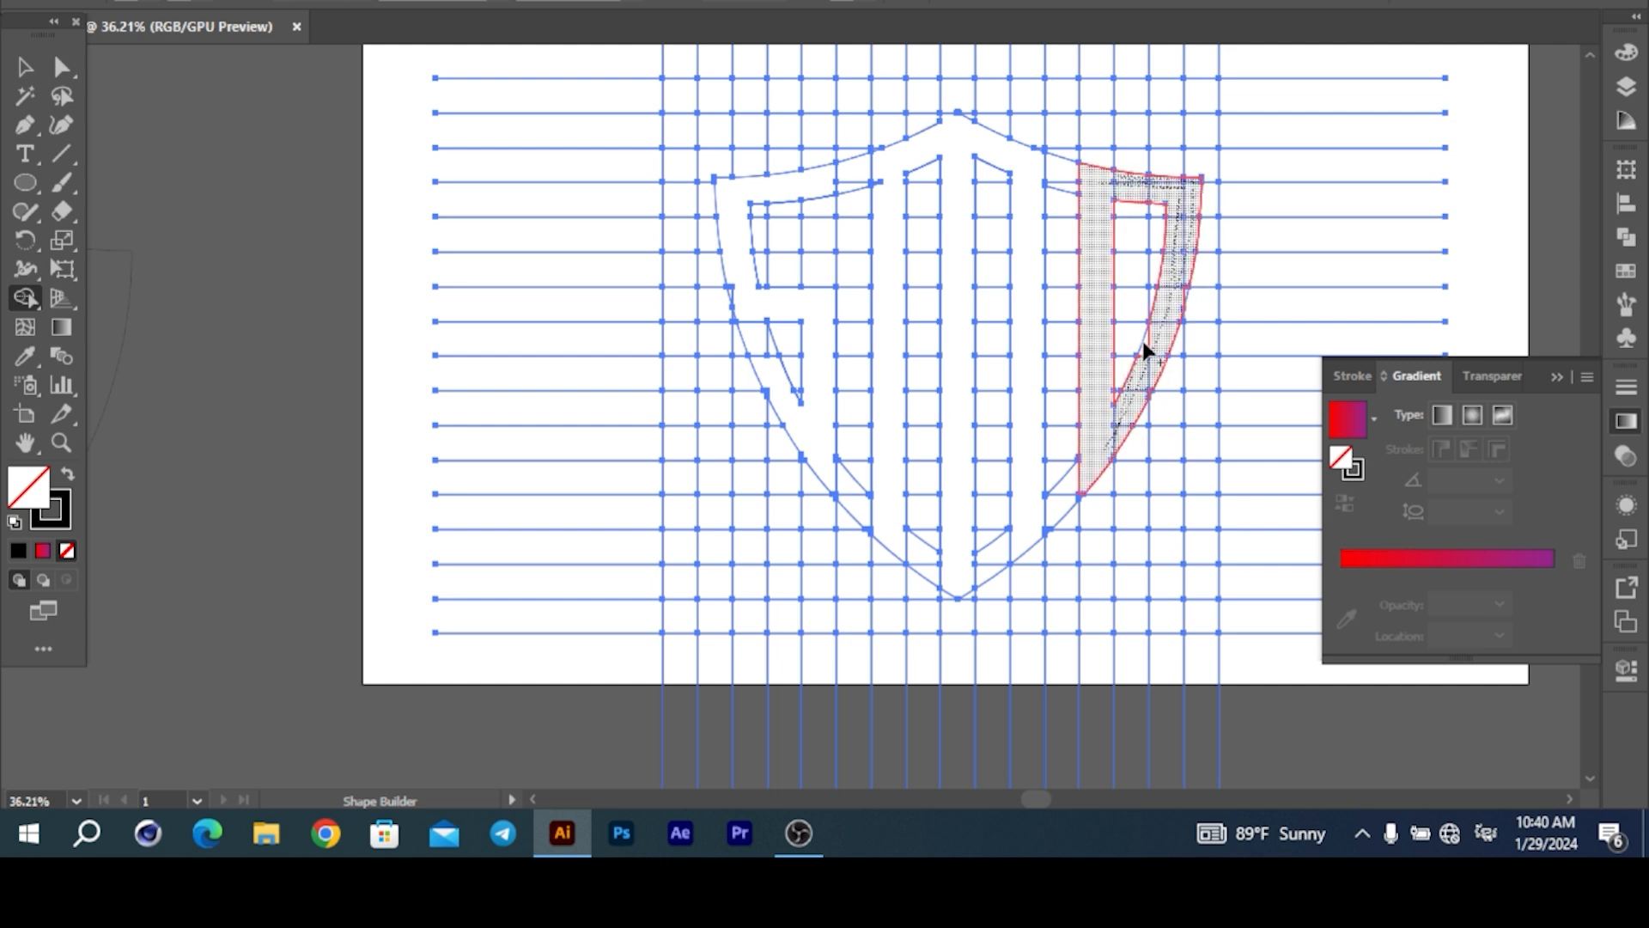
drag(1155, 329, 1161, 336)
mouse_move(1123, 430)
mouse_down()
mouse_move(1183, 196)
mouse_move(1086, 184)
mouse_move(1191, 188)
mouse_move(1115, 453)
mouse_up()
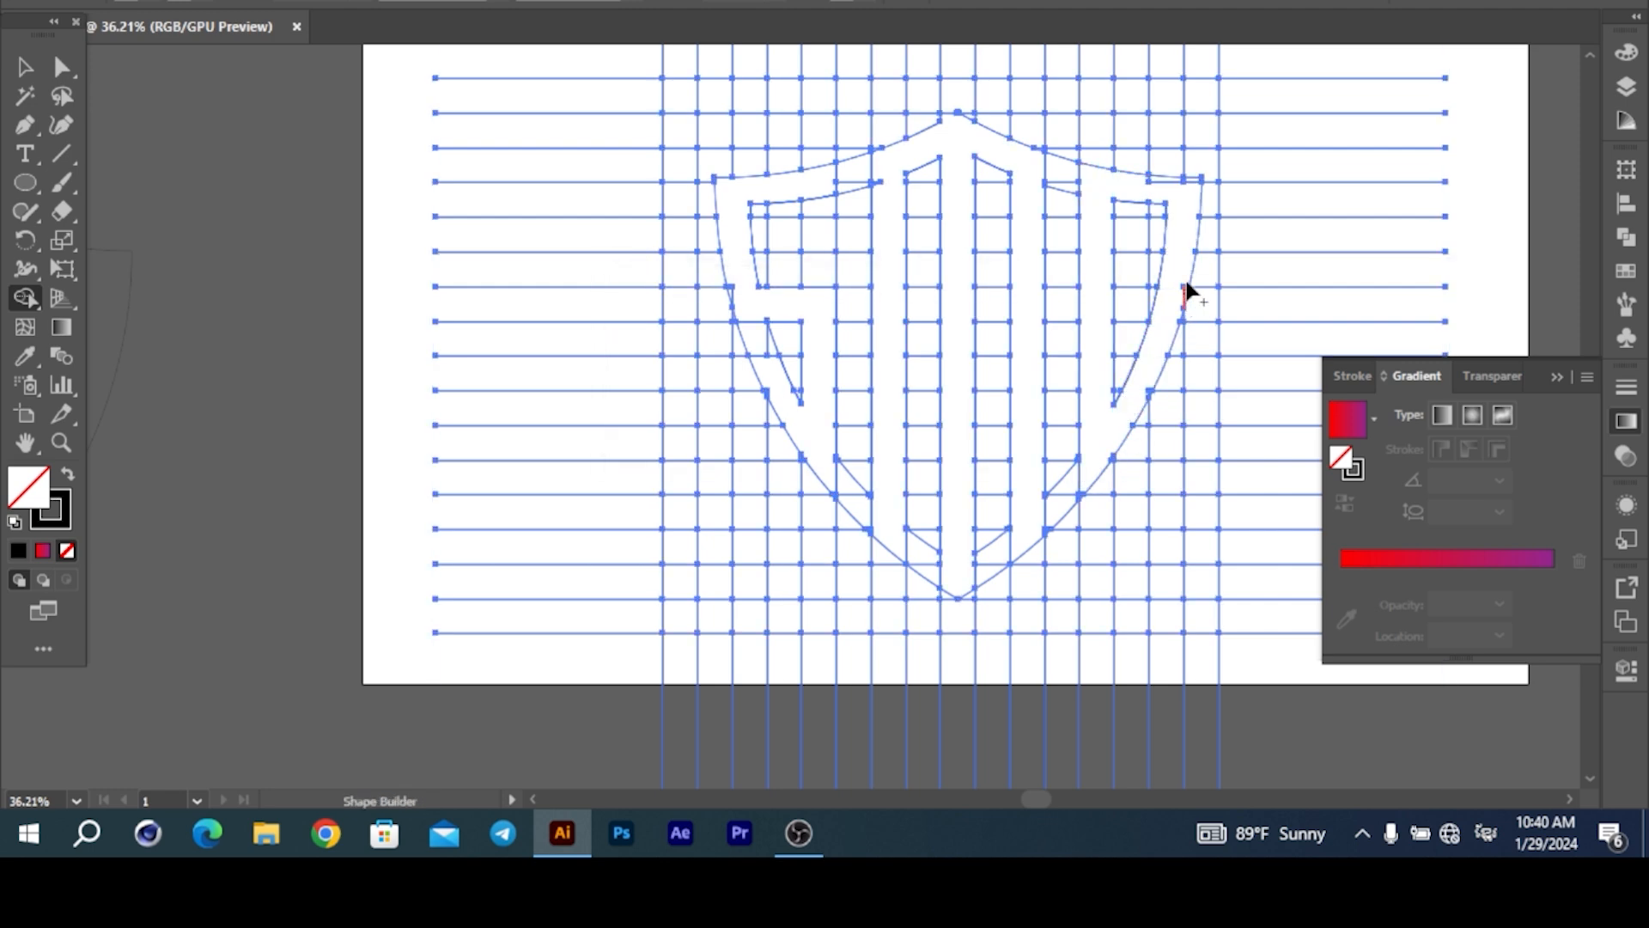
- Inspect the edges and corners of the merged D and M shapes where they meet the shield outline
scroll(1203, 307, up, 4)
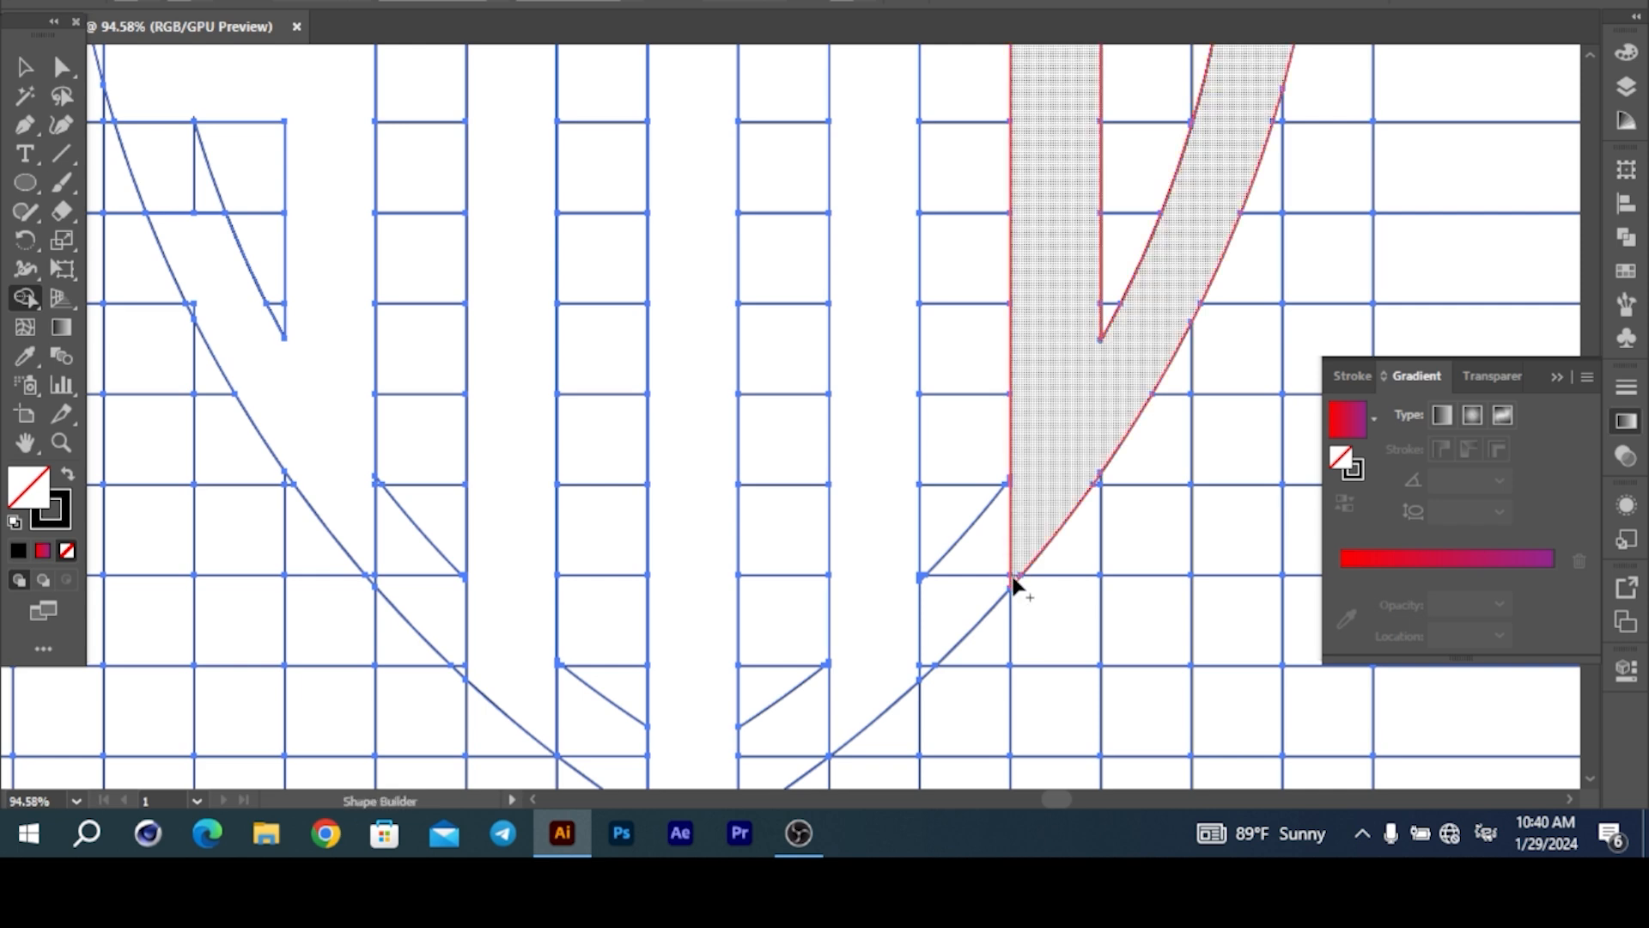
scroll(1247, 567, up, 3)
scroll(1230, 274, down, 5)
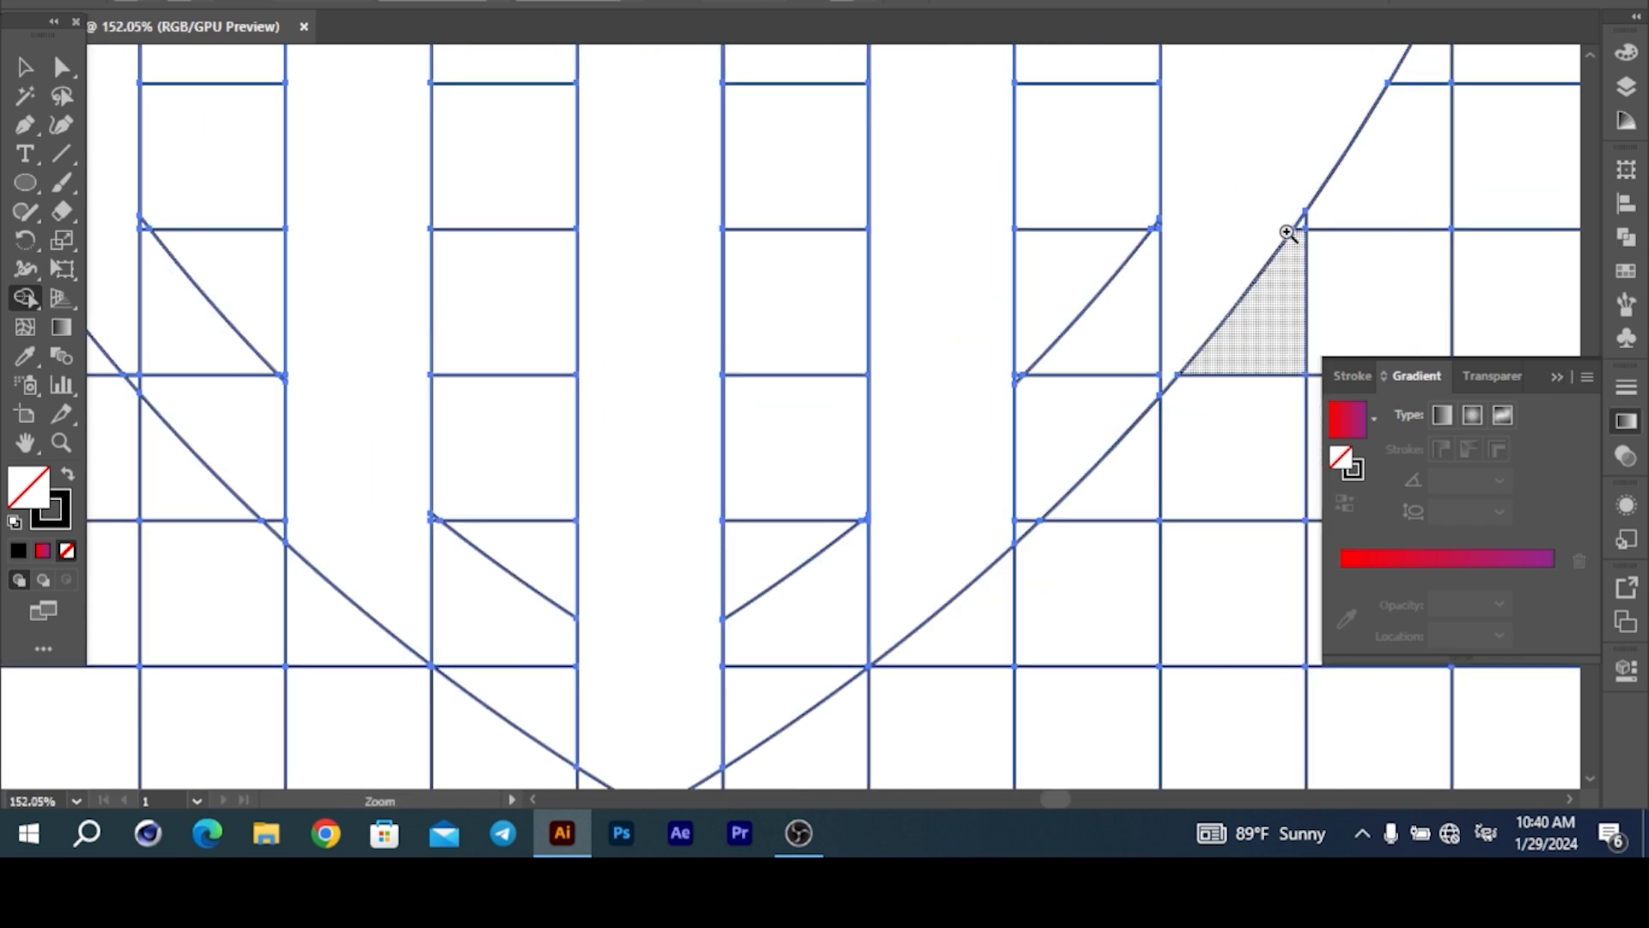
scroll(1229, 274, down, 1)
scroll(1039, 387, up, 3)
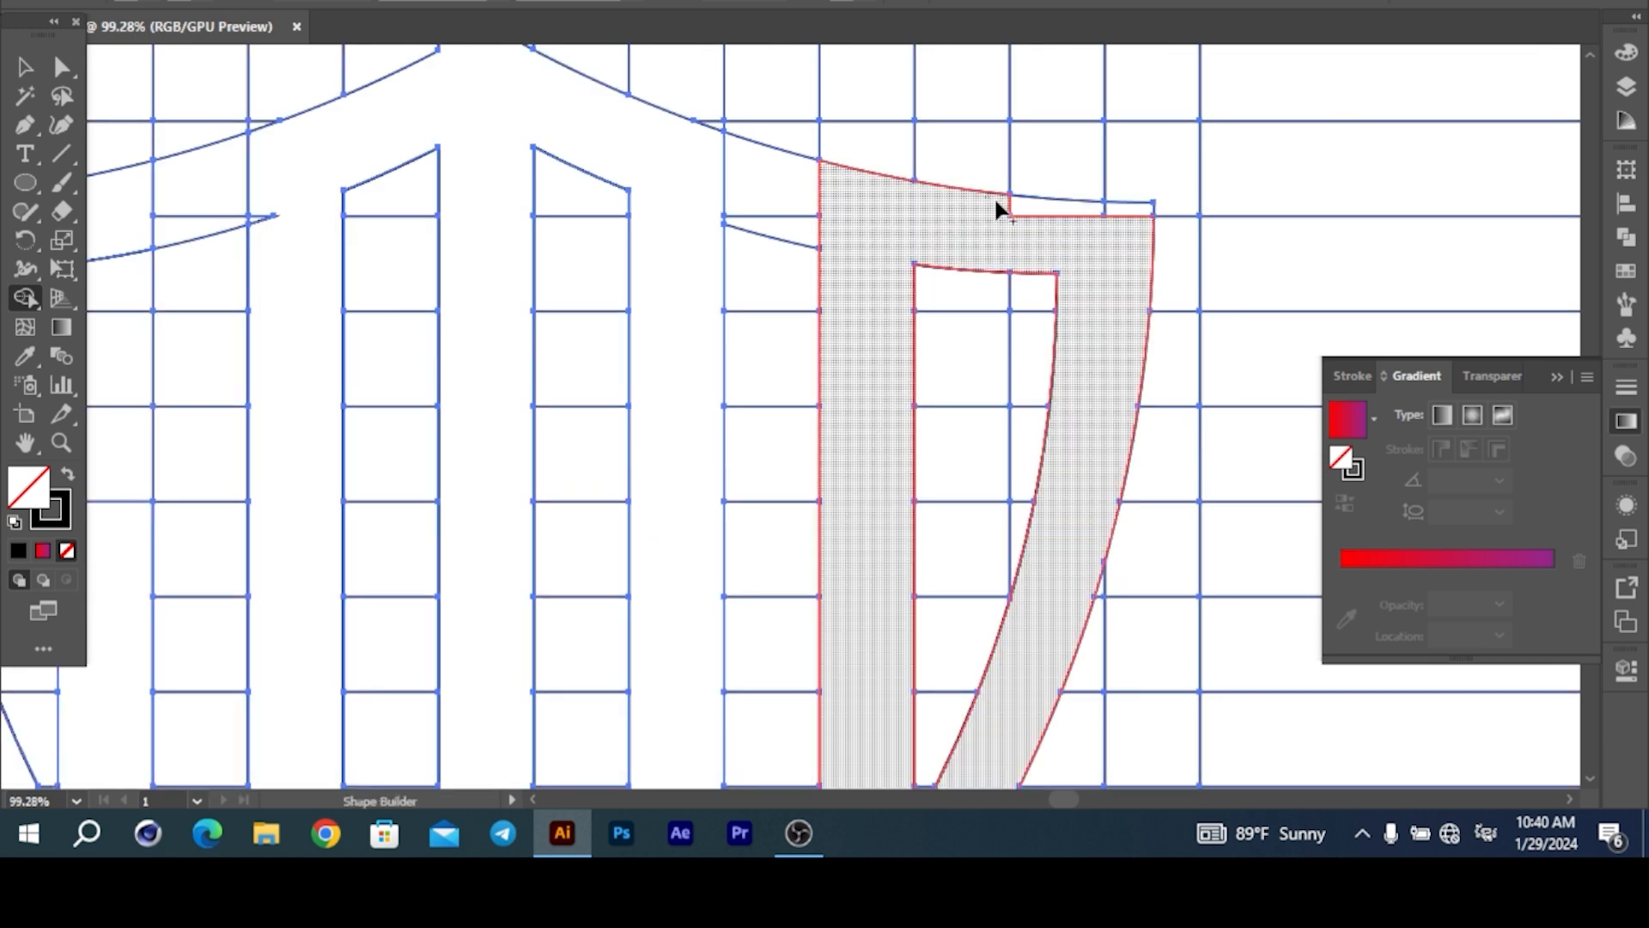
scroll(1103, 266, up, 4)
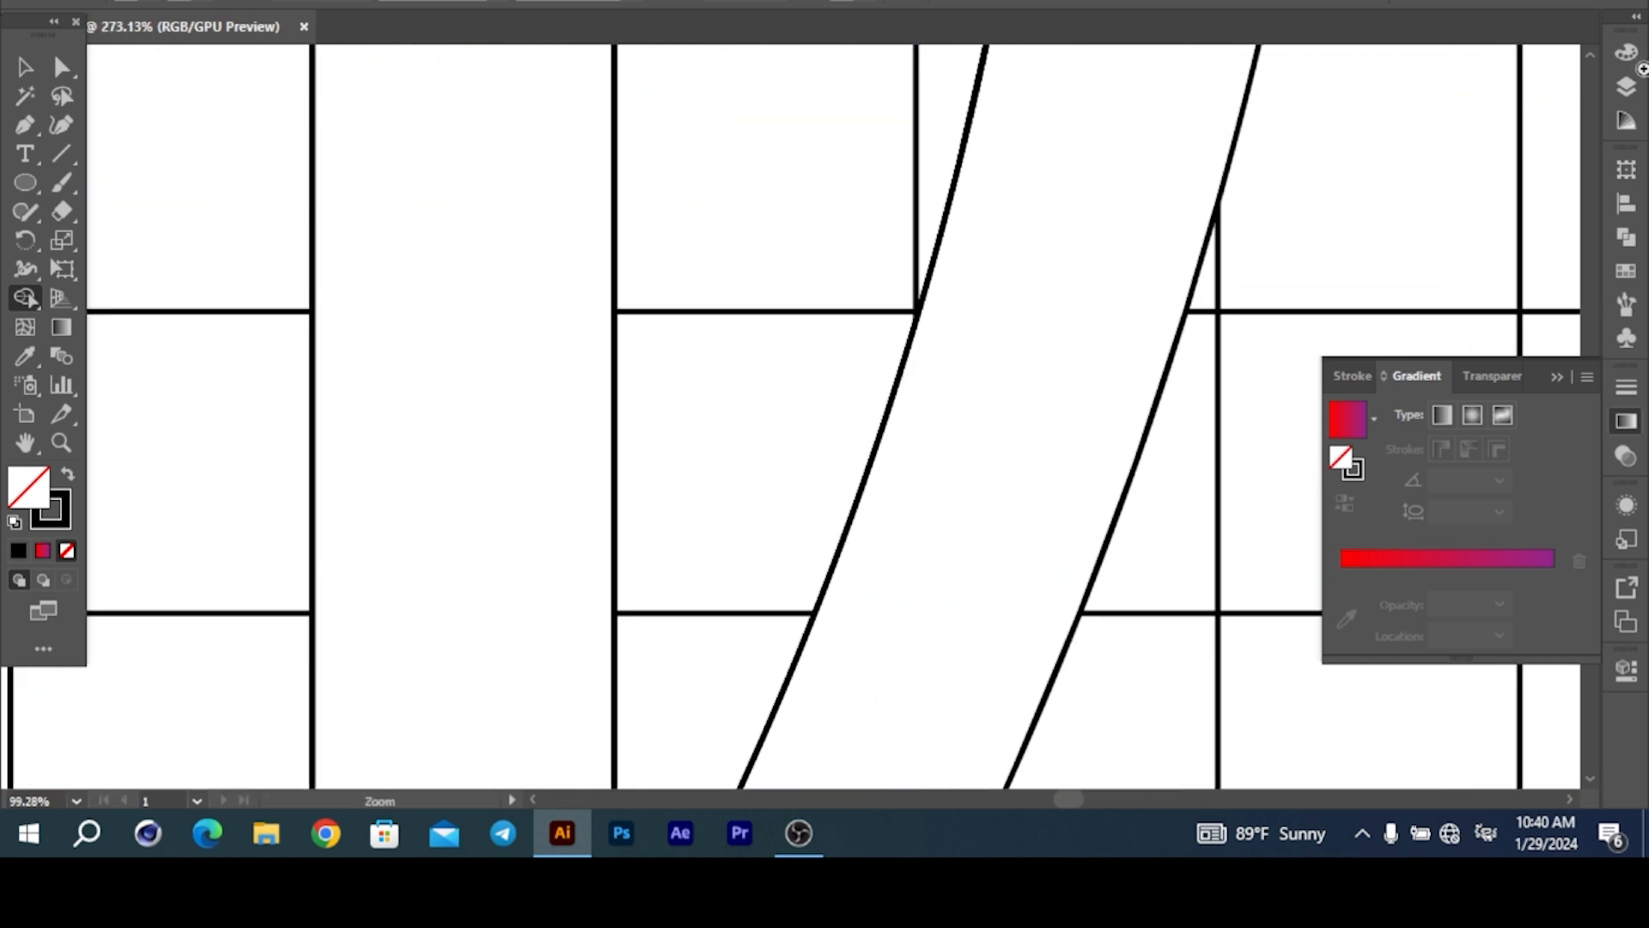
scroll(1258, 236, down, 5)
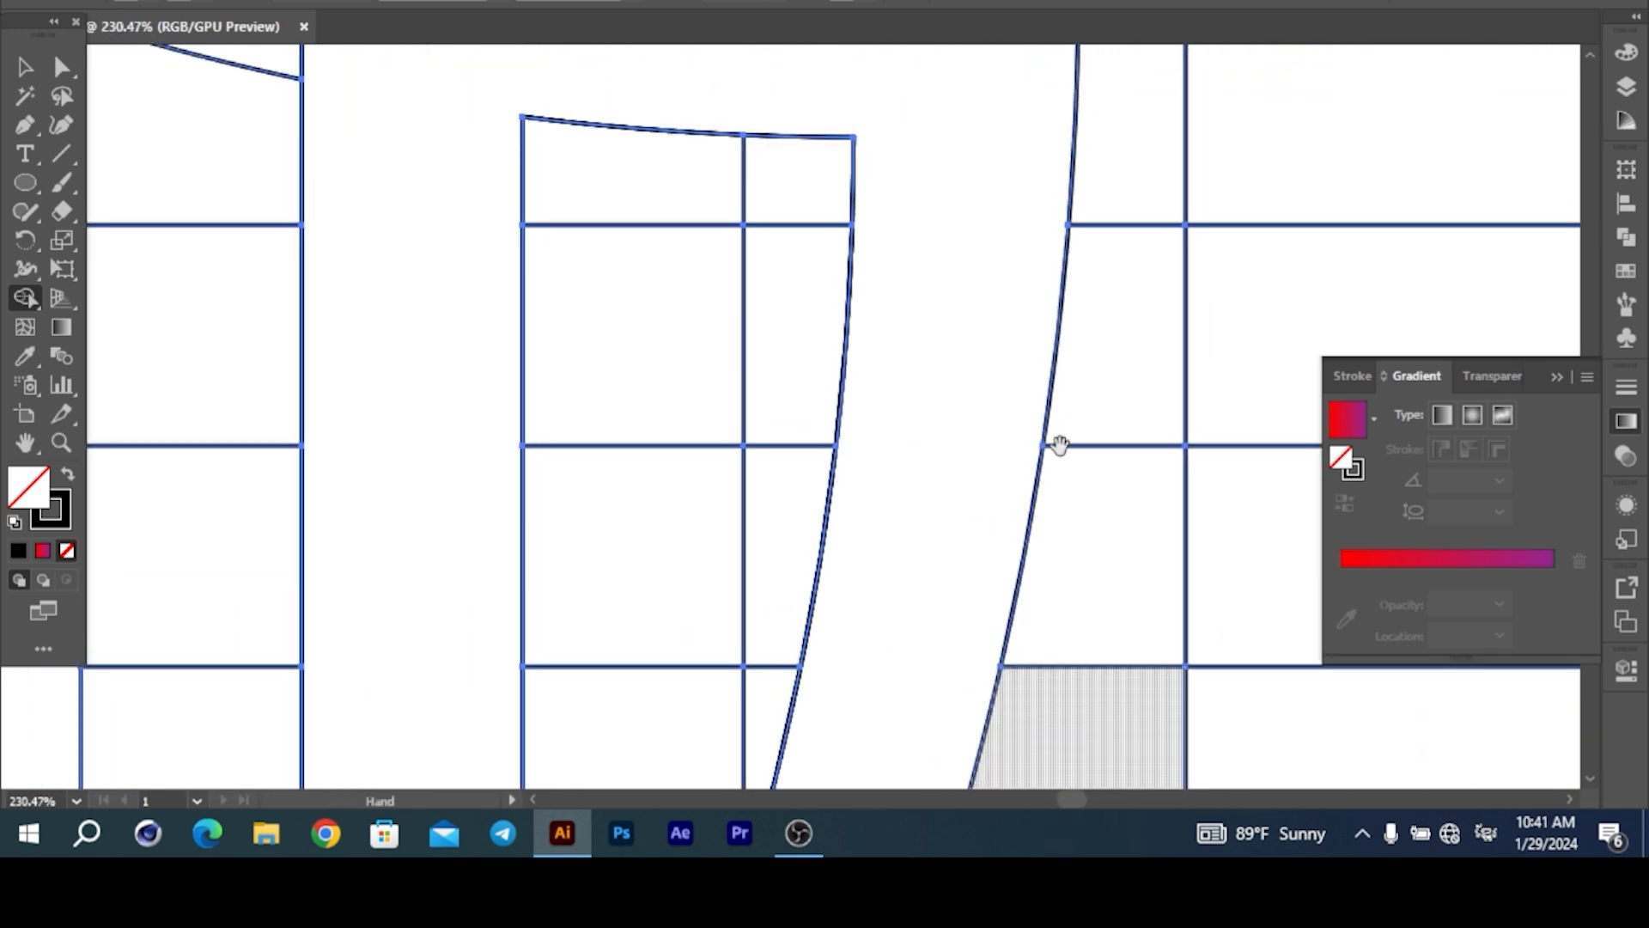
scroll(1130, 321, down, 1)
scroll(987, 353, left, 3)
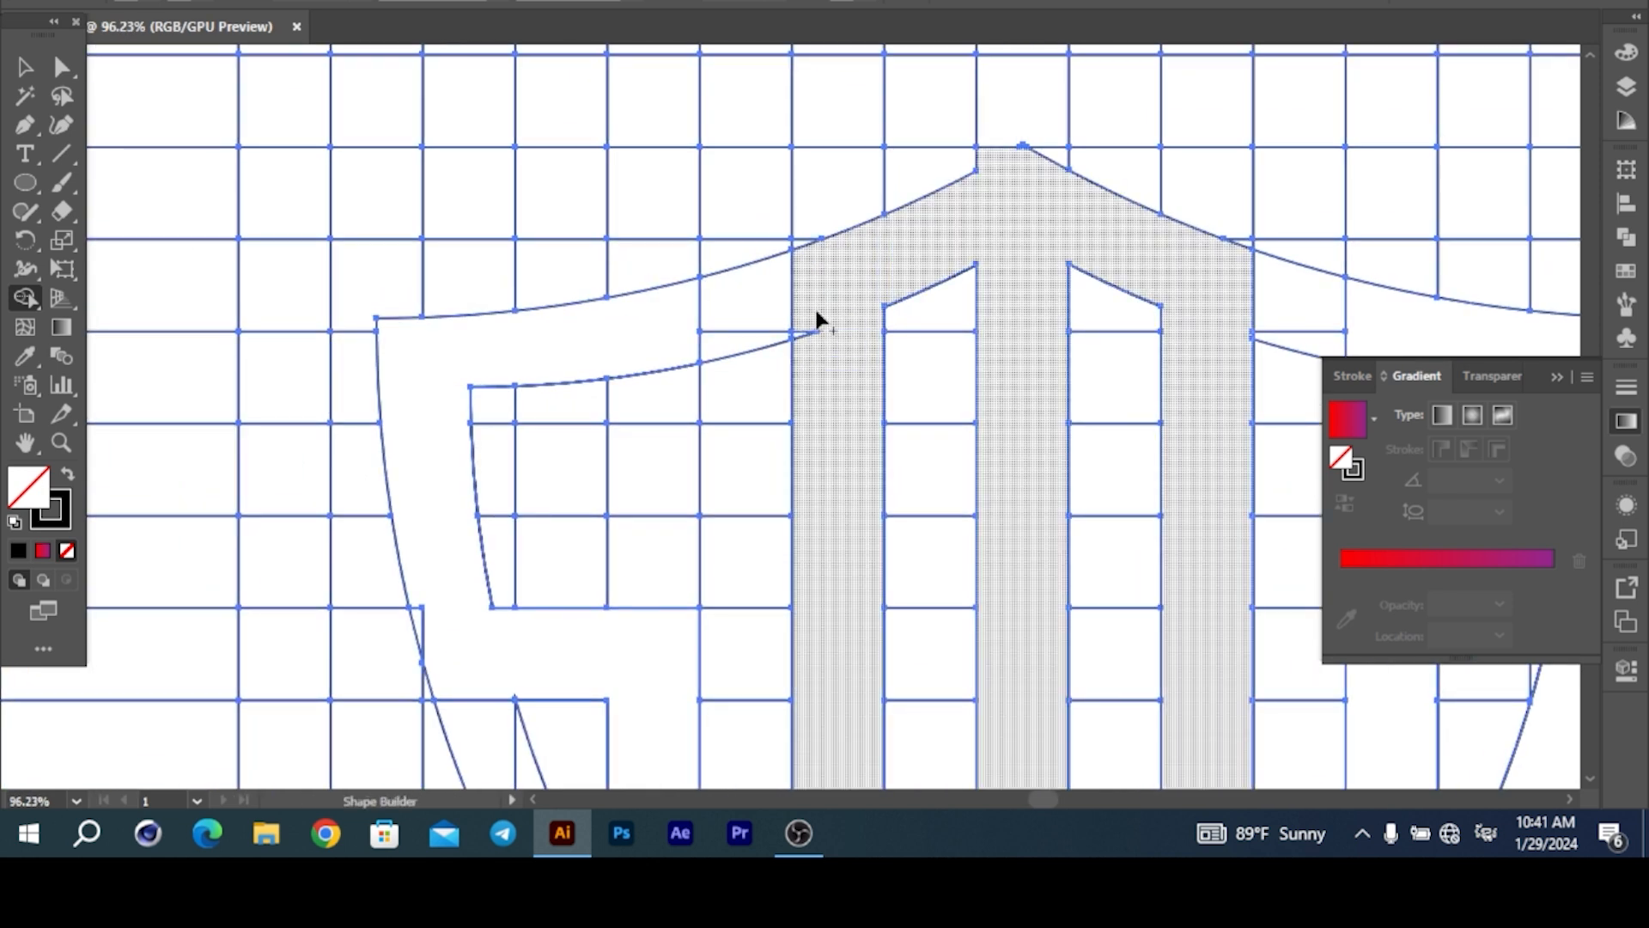
scroll(837, 446, up, 3)
scroll(837, 447, right, 1)
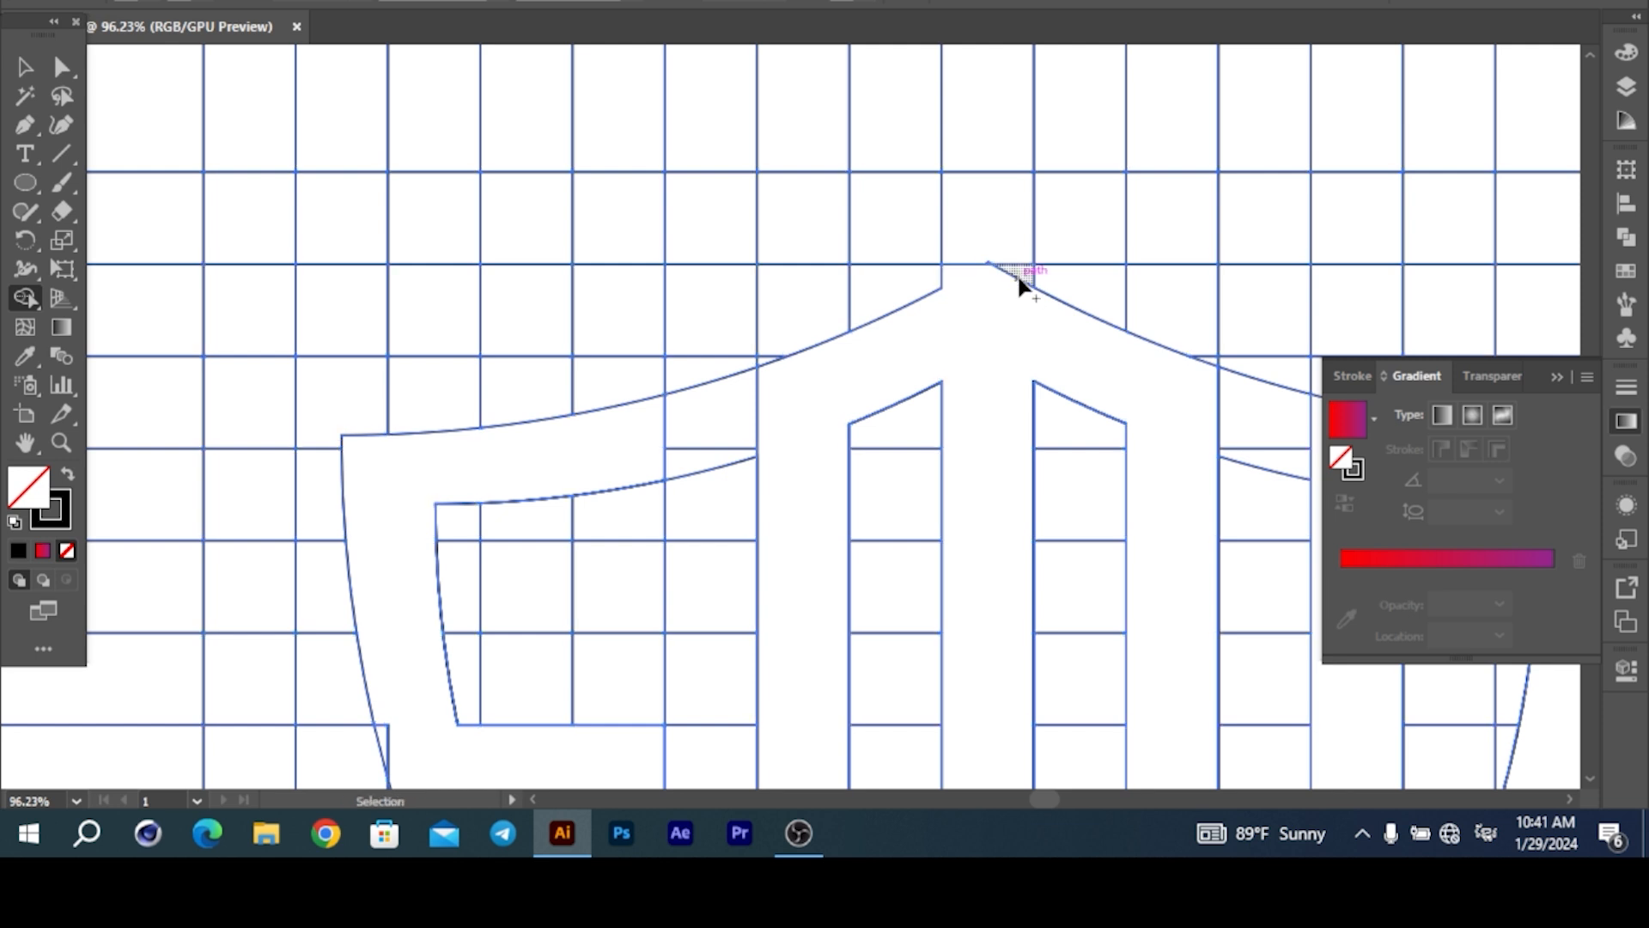
- Undo the merge of the D and the last merges of the M's peak and right bar
key(ctrl+shift+a)
key(ctrl+z)
key(ctrl+z)
key(ctrl+z)
key(ctrl+z)
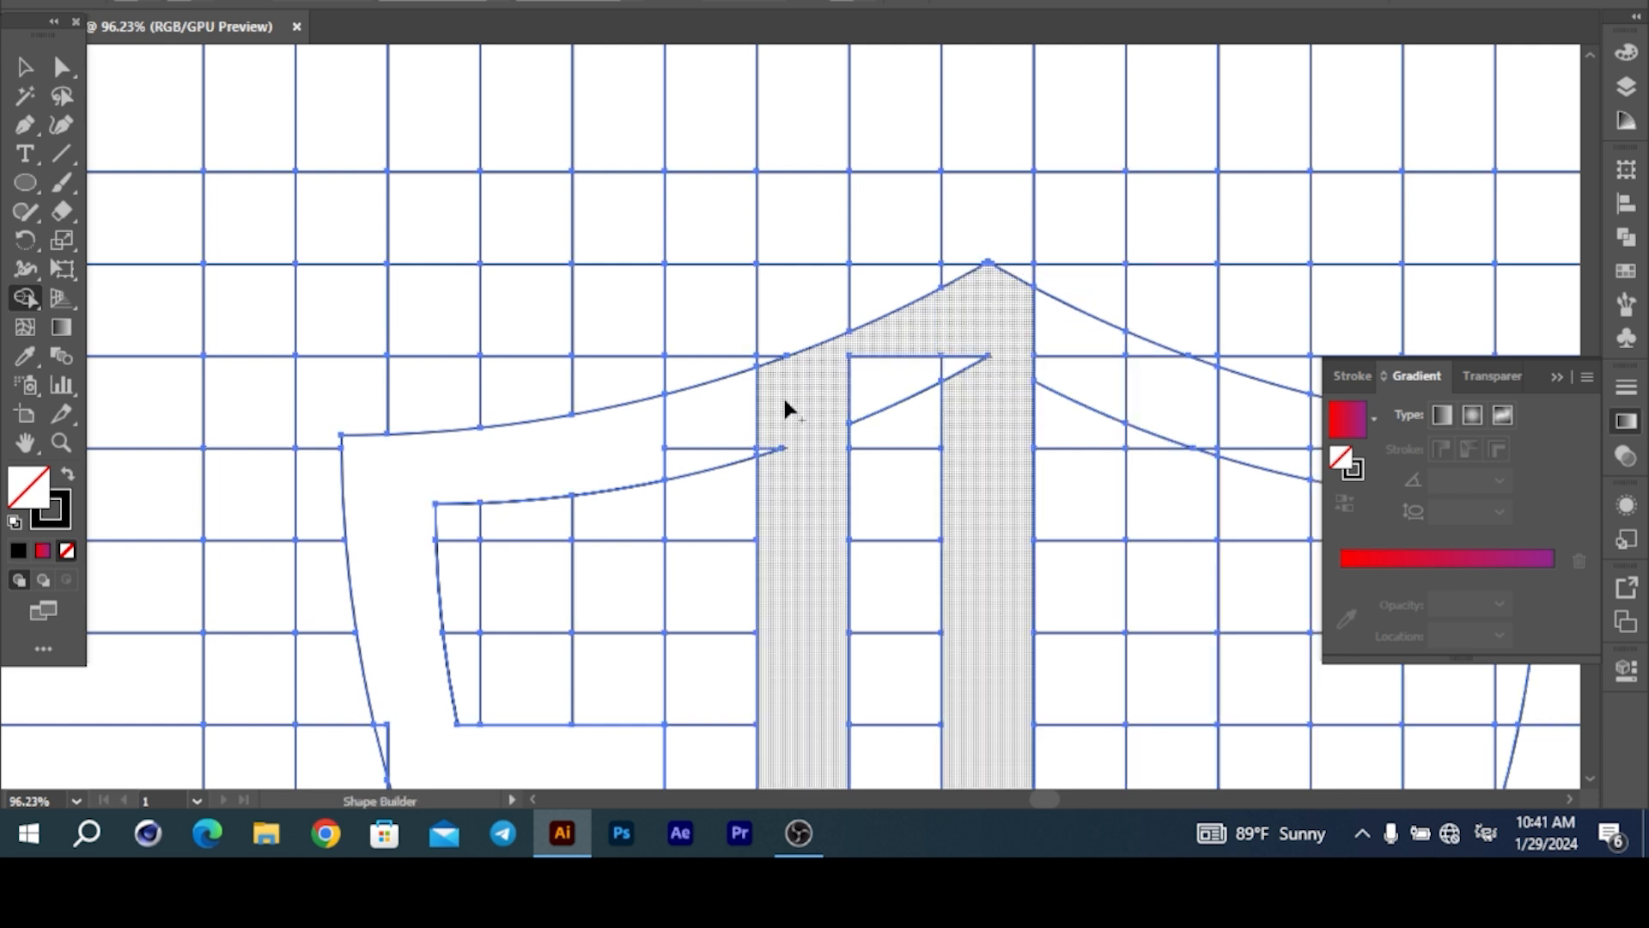
- Merge the leftover cells under the peaked band into the M's left and middle bars with Shape Builder
mouse_move(857, 358)
mouse_down()
mouse_move(776, 501)
mouse_move(924, 368)
mouse_move(1005, 323)
mouse_up()
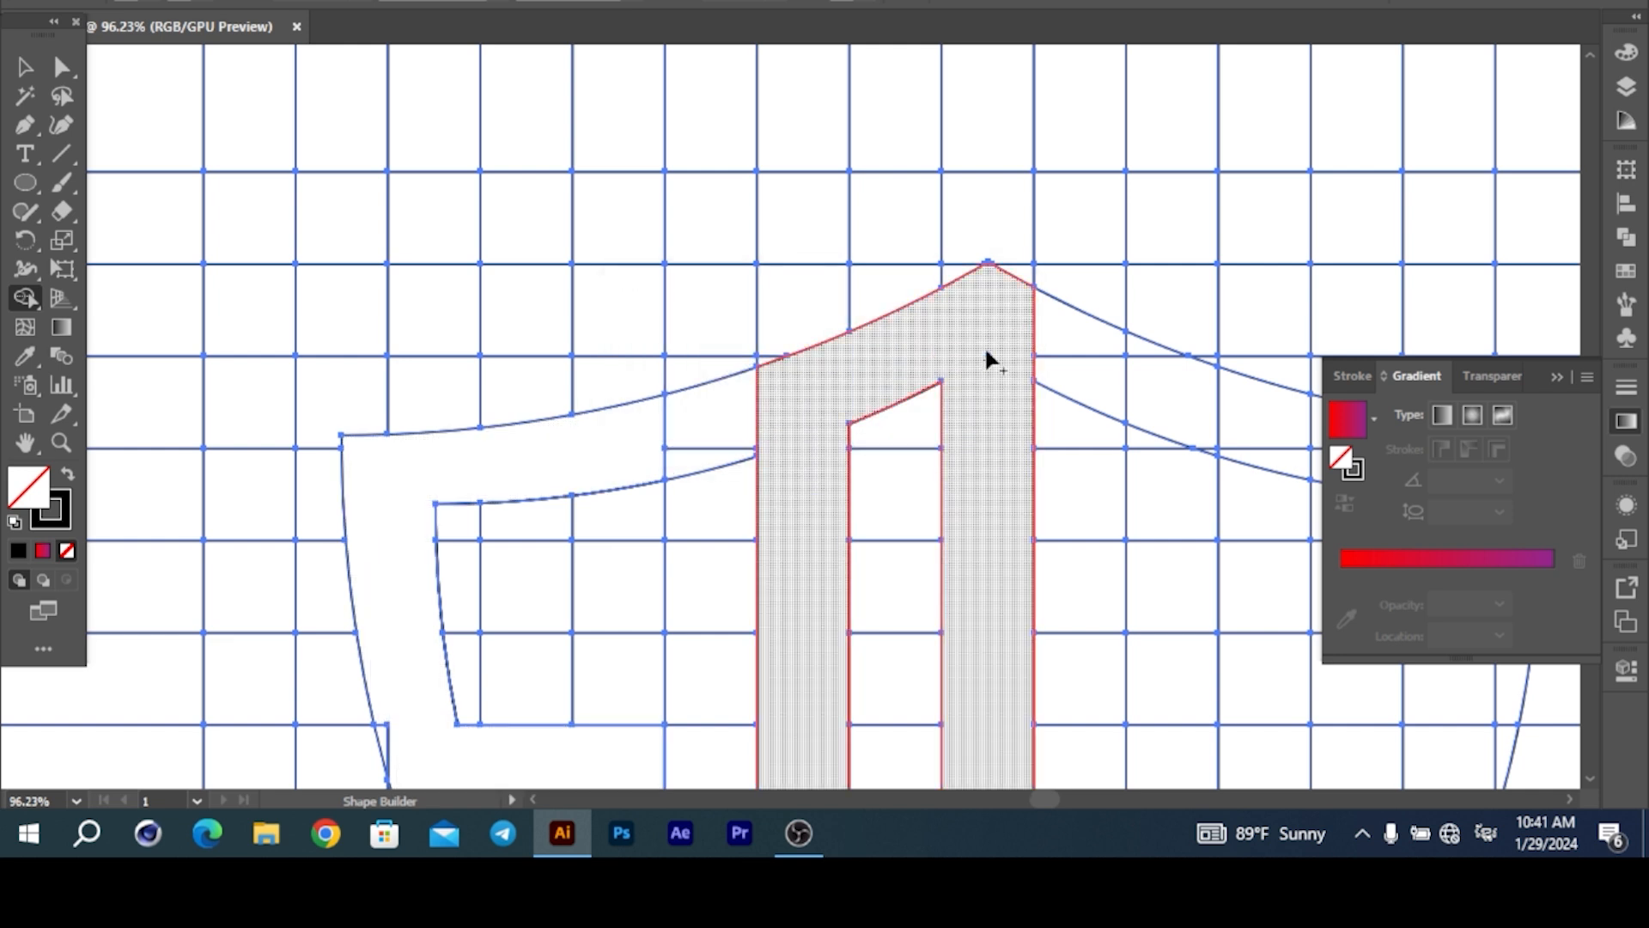
scroll(987, 364, up, 5)
scroll(1030, 304, down, 5)
- Merge the right half of the peaked band and the right vertical bar into the M with Shape Builder
mouse_move(855, 212)
mouse_down()
mouse_move(1023, 258)
mouse_move(874, 253)
mouse_move(1011, 281)
mouse_move(1145, 346)
mouse_move(1304, 371)
mouse_up()
mouse_move(1241, 360)
mouse_down()
mouse_move(1244, 303)
mouse_move(1416, 343)
mouse_move(1402, 346)
mouse_up()
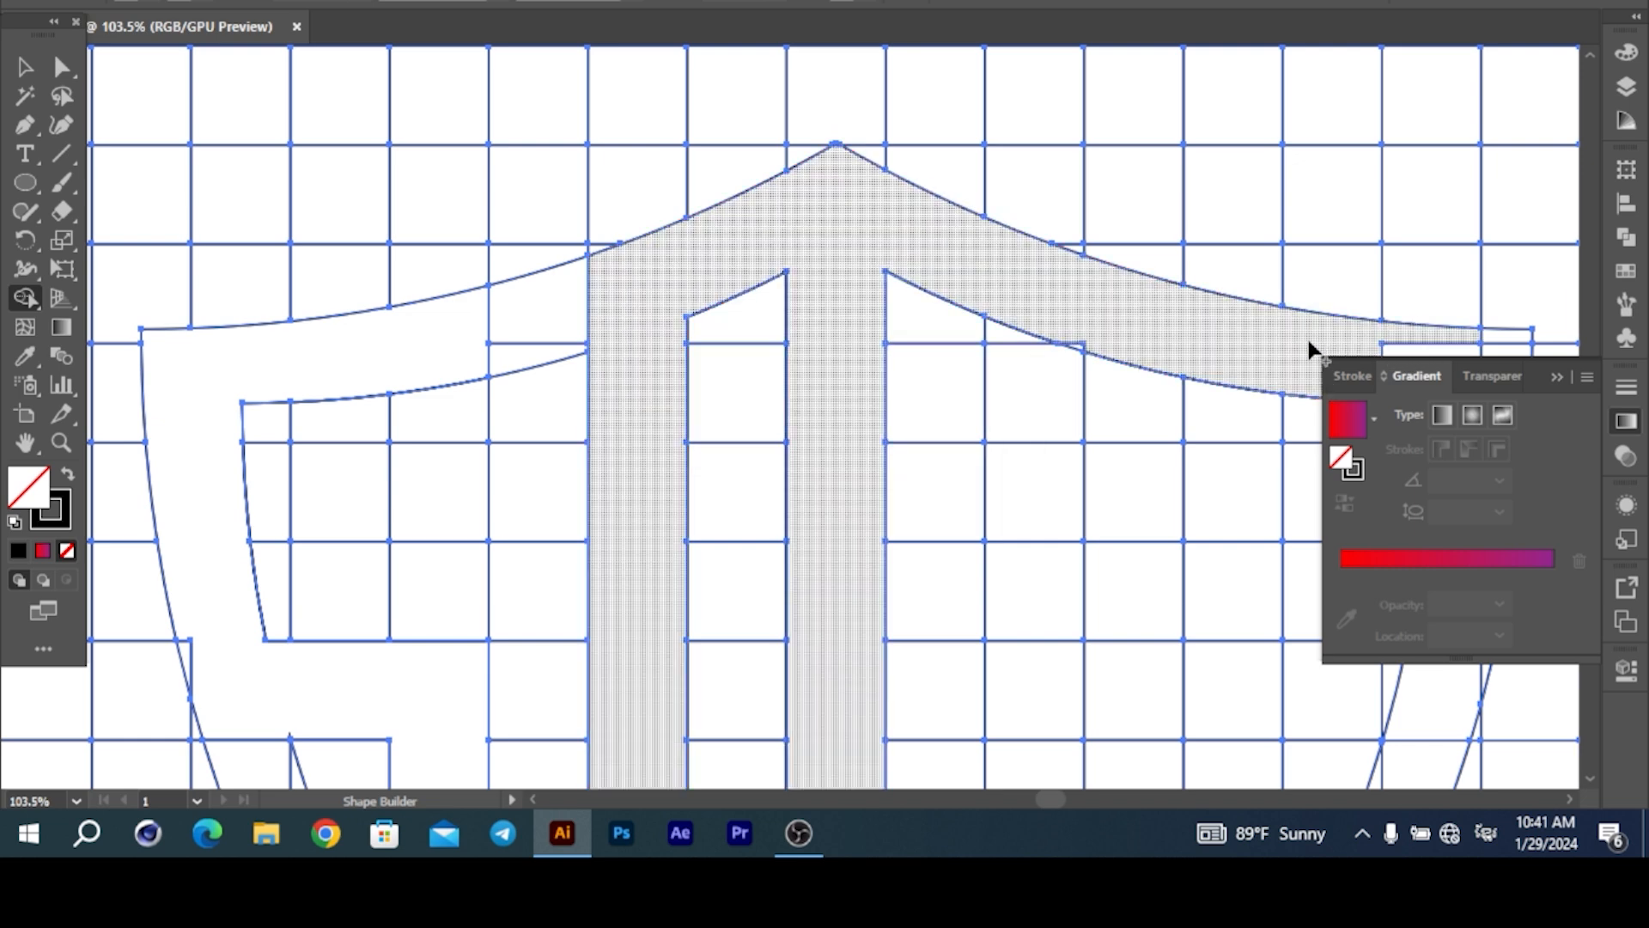
mouse_move(895, 249)
mouse_down()
mouse_move(987, 280)
mouse_move(1031, 317)
mouse_move(1016, 491)
mouse_up()
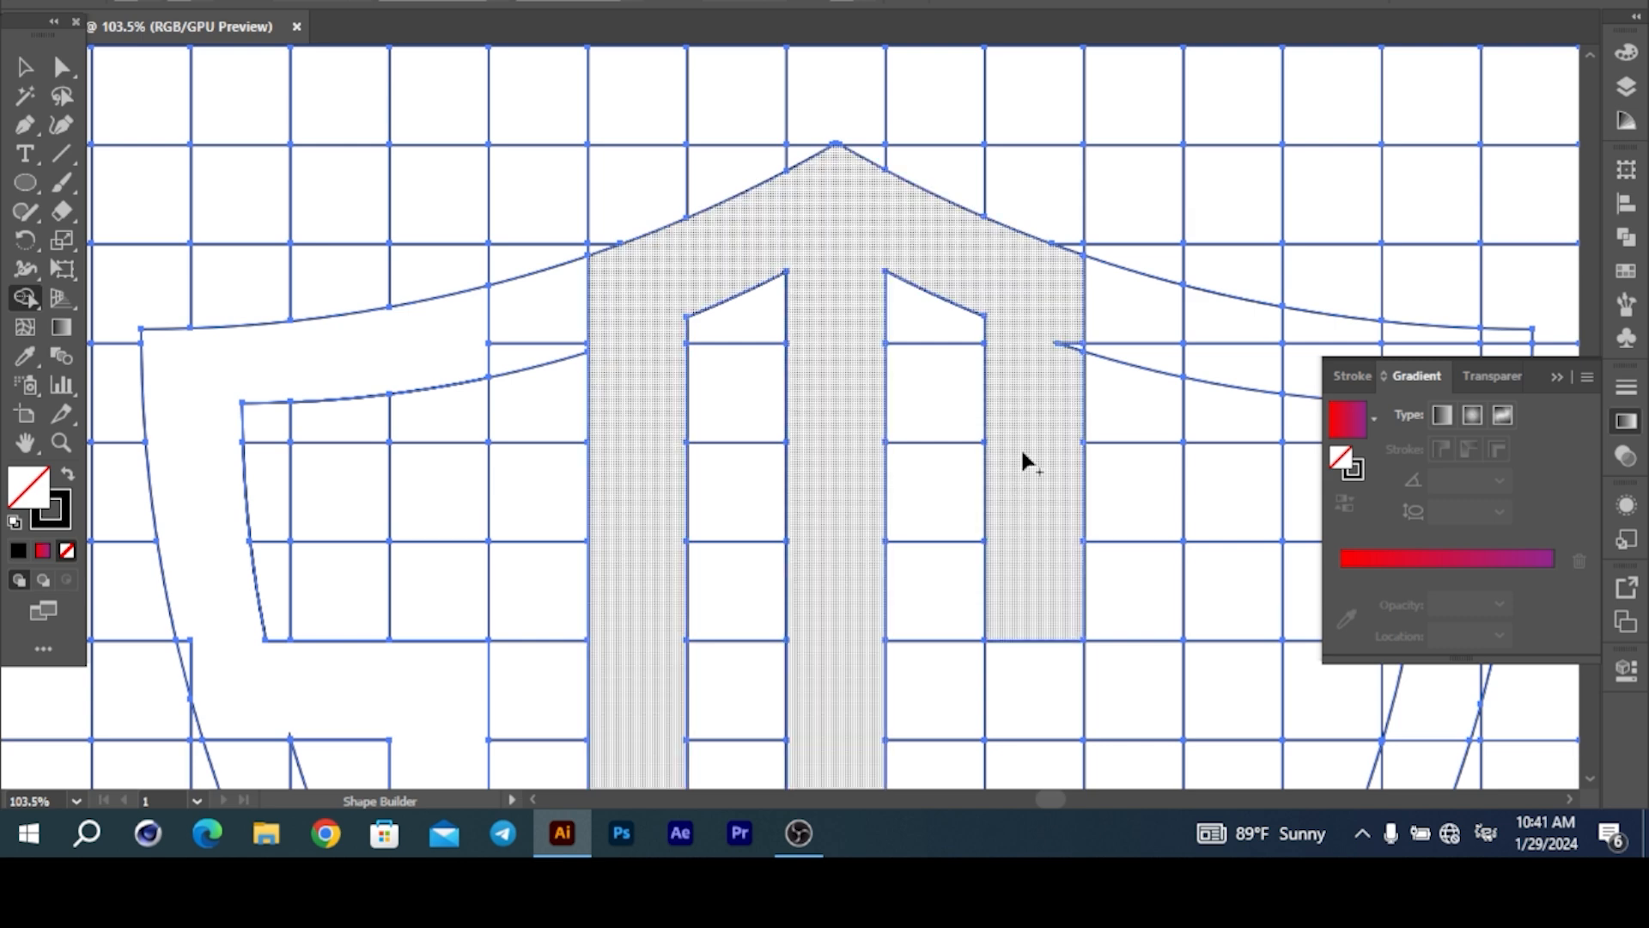
scroll(1029, 344, down, 5)
mouse_move(1016, 272)
mouse_down()
mouse_move(1027, 500)
mouse_move(1013, 164)
mouse_up()
drag(1004, 108, 975, 511)
drag(1071, 457, 983, 383)
drag(970, 146, 872, 397)
drag(928, 348, 1385, 239)
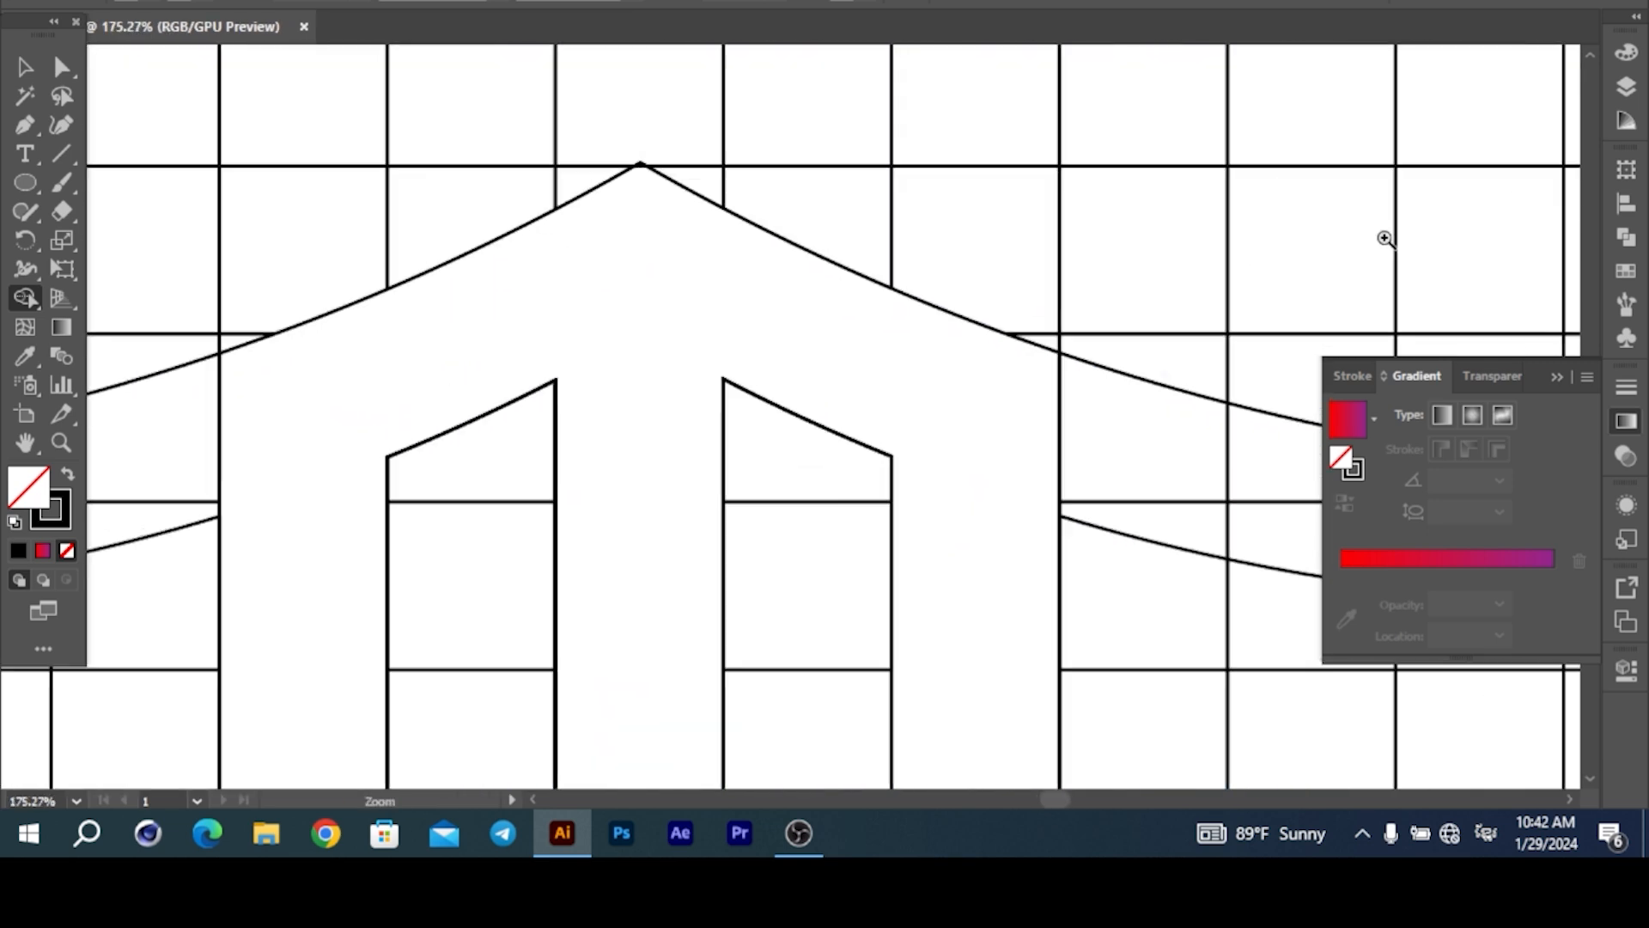
- Merge a vertical bar with the shield's right border cells, including the top corner slivers, into a D
scroll(987, 467, down, 5)
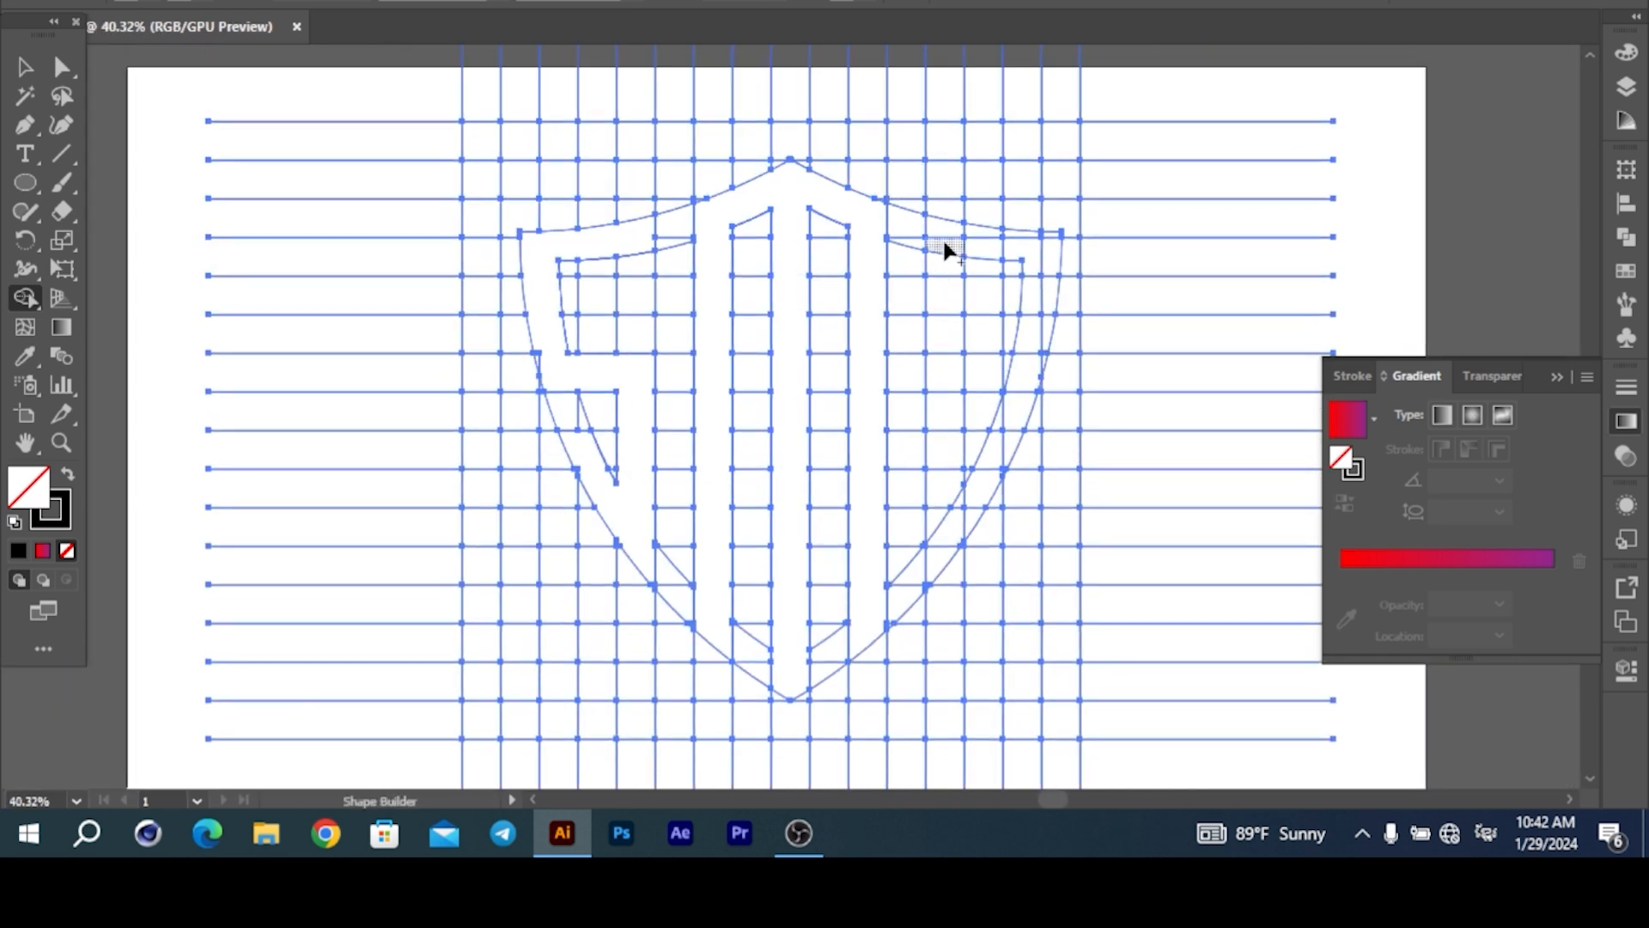
drag(945, 232, 936, 418)
drag(945, 556, 958, 430)
scroll(959, 431, up, 3)
mouse_move(1010, 160)
mouse_down()
mouse_move(1102, 157)
mouse_move(1070, 379)
mouse_up()
drag(1078, 198, 1046, 409)
mouse_move(981, 526)
mouse_down()
mouse_move(996, 558)
mouse_move(949, 591)
mouse_move(949, 642)
mouse_up()
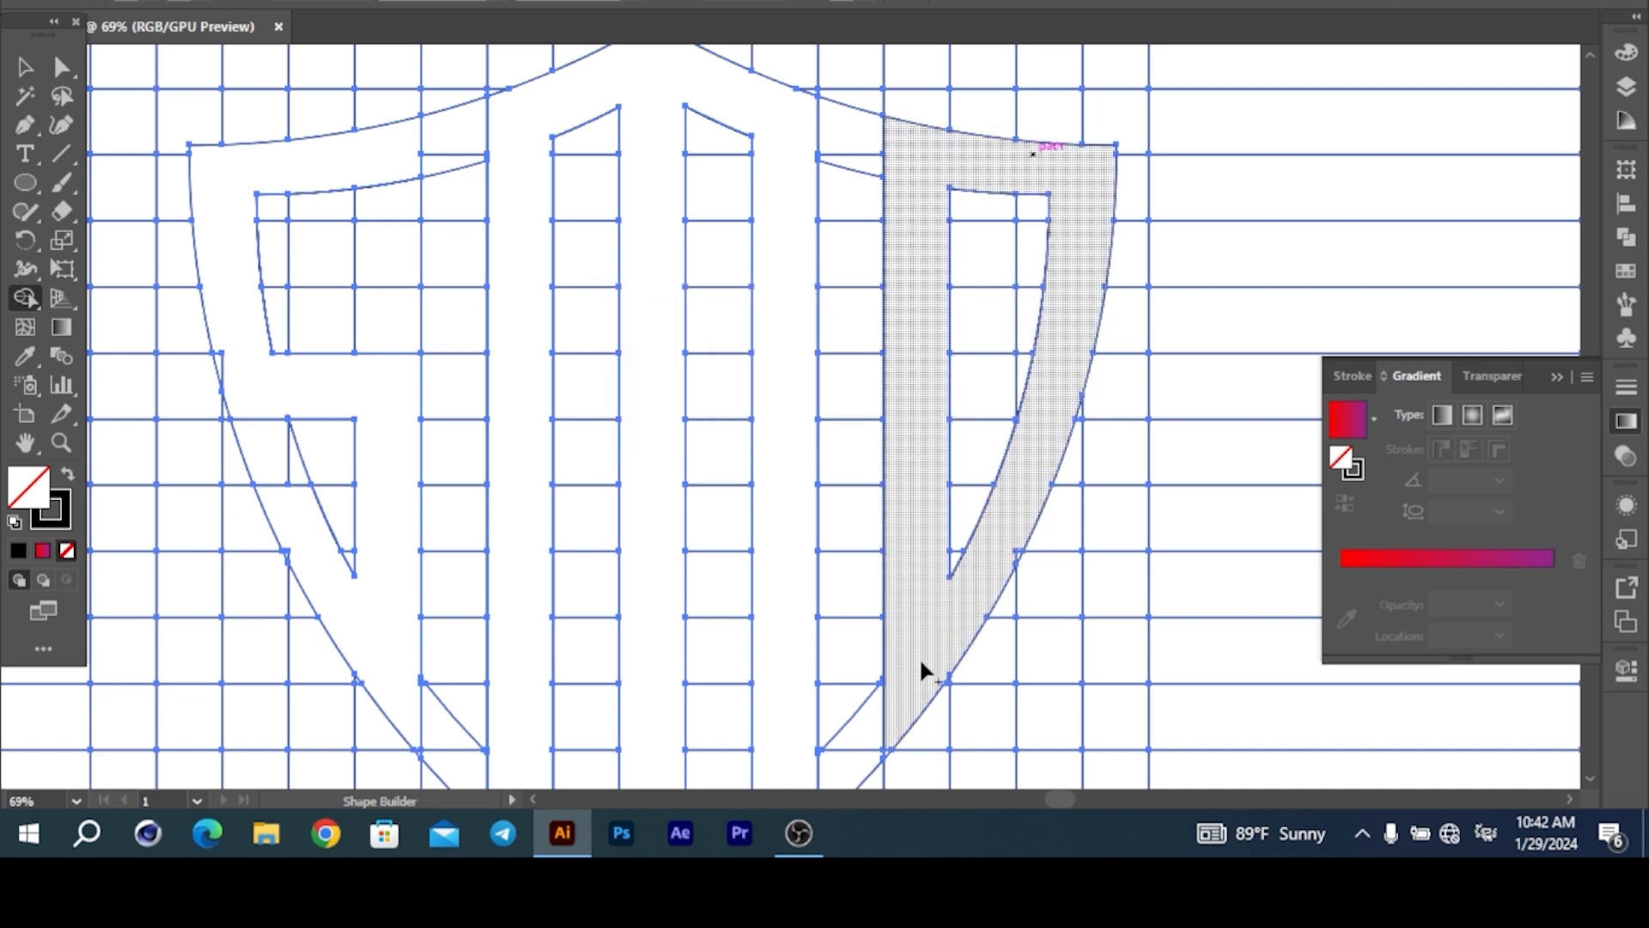
- Inspect the rebuilt D and M for unmerged slivers along the shield's border
key(ctrl+space)
drag(1041, 468, 1363, 281)
key(space)
drag(1086, 587, 880, 524)
key(ctrl+space)
drag(1030, 430, 813, 430)
key(space)
drag(621, 531, 1065, 364)
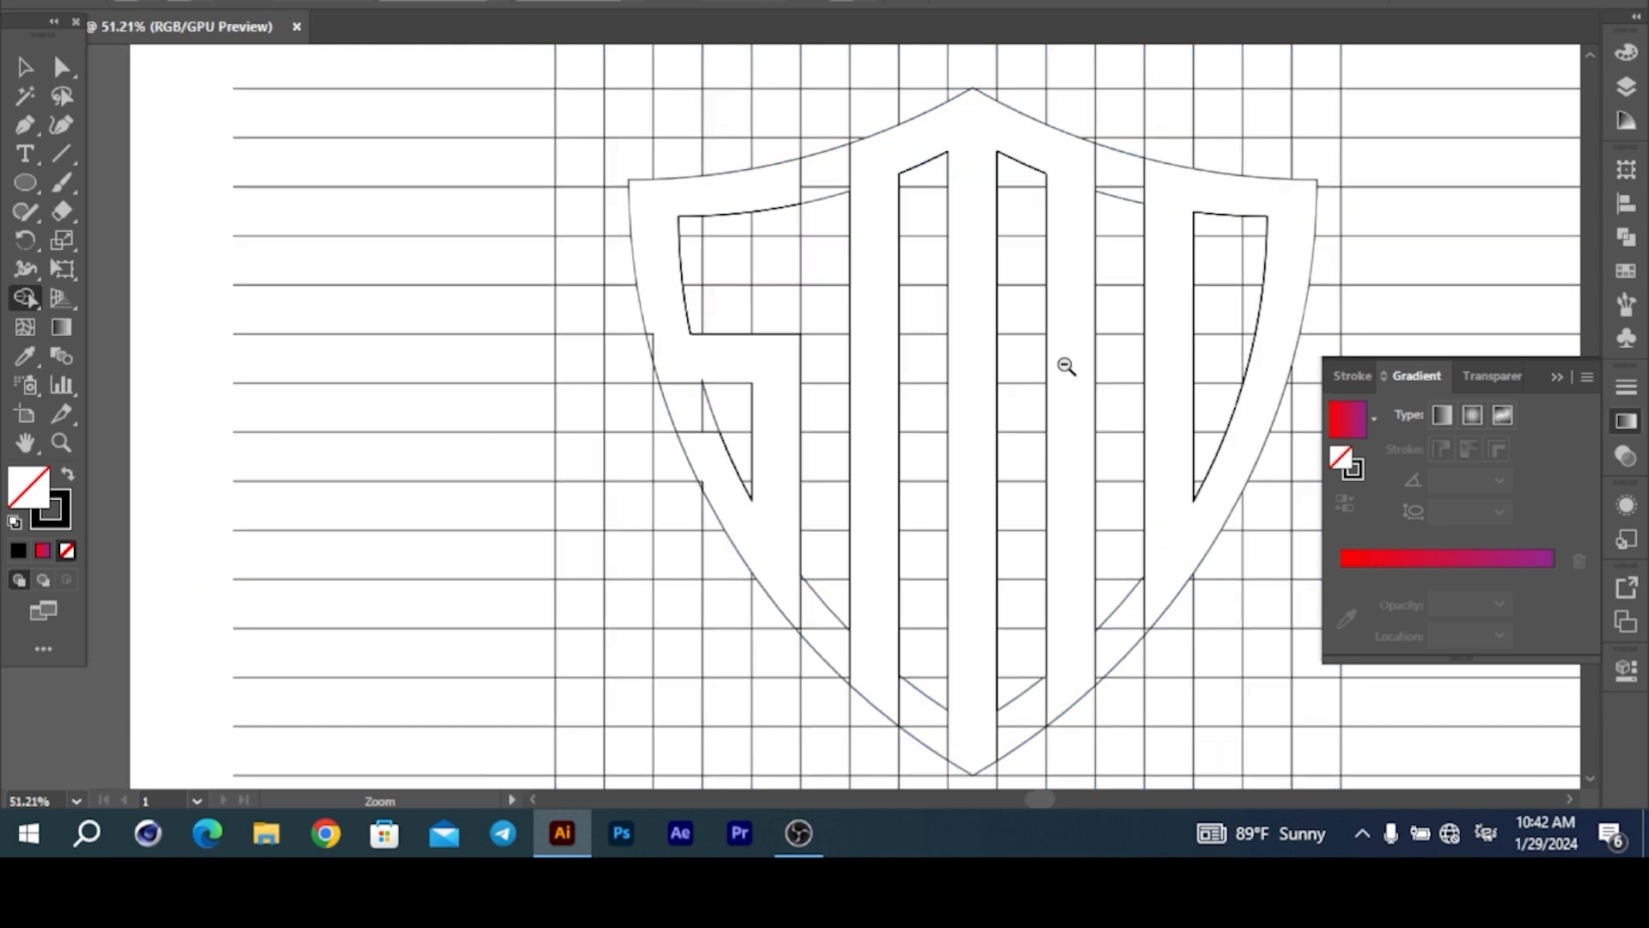
- Merge the S cells along the shield's left side with Shape Builder, adding the hook at its upper end
scroll(892, 254, up, 10)
scroll(773, 464, up, 2)
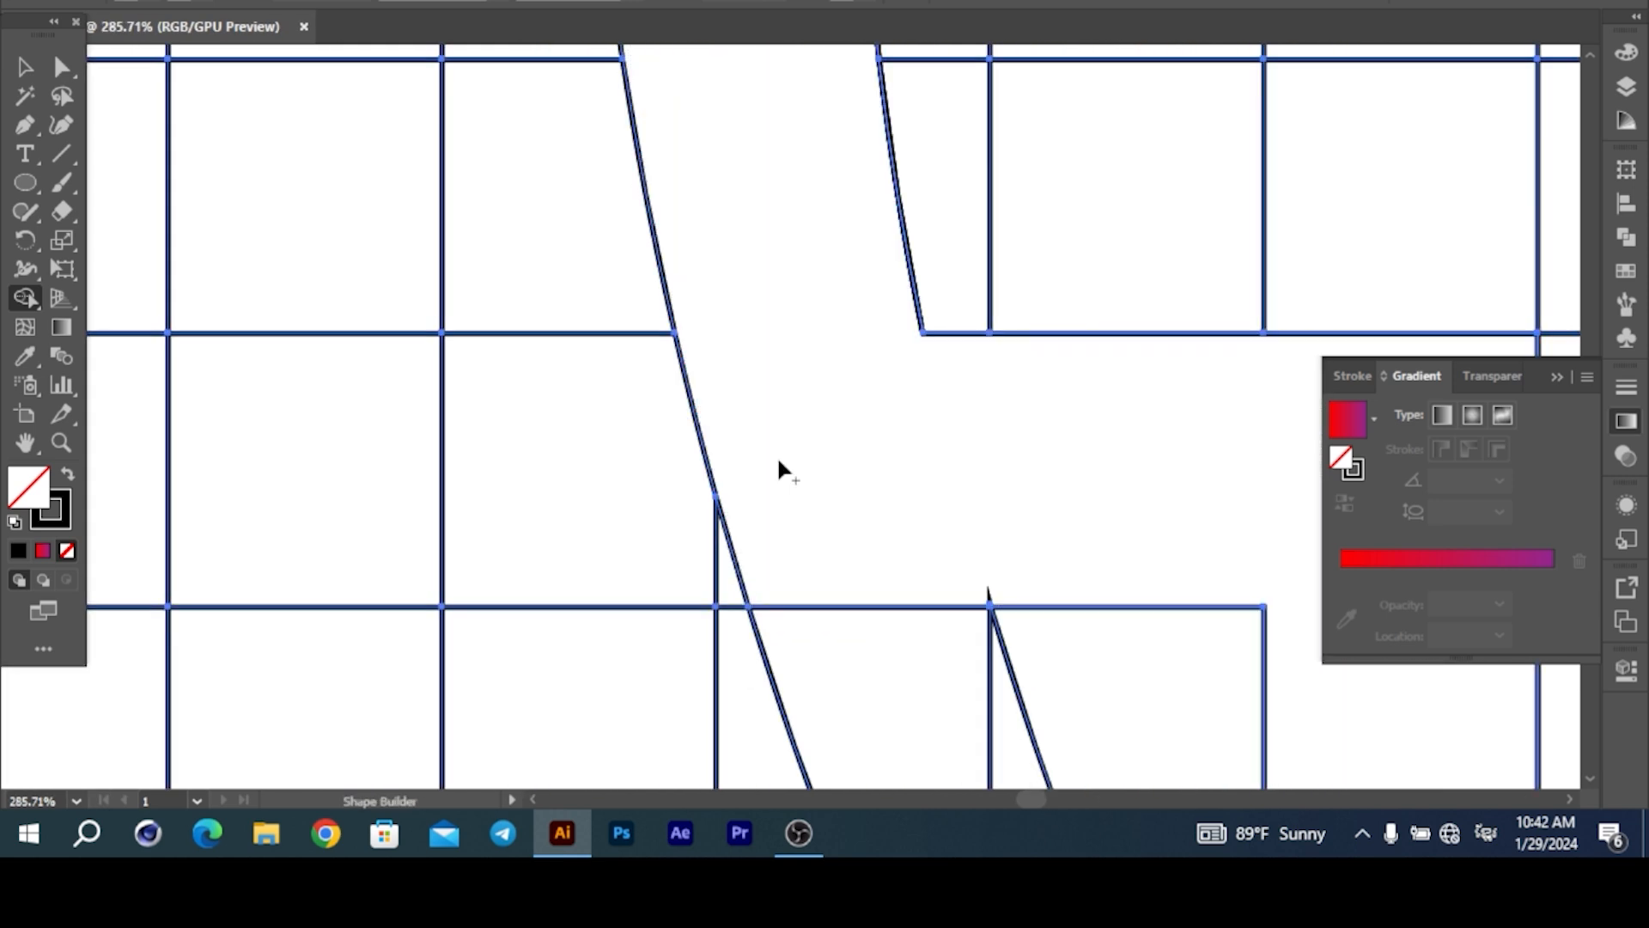
scroll(971, 533, up, 5)
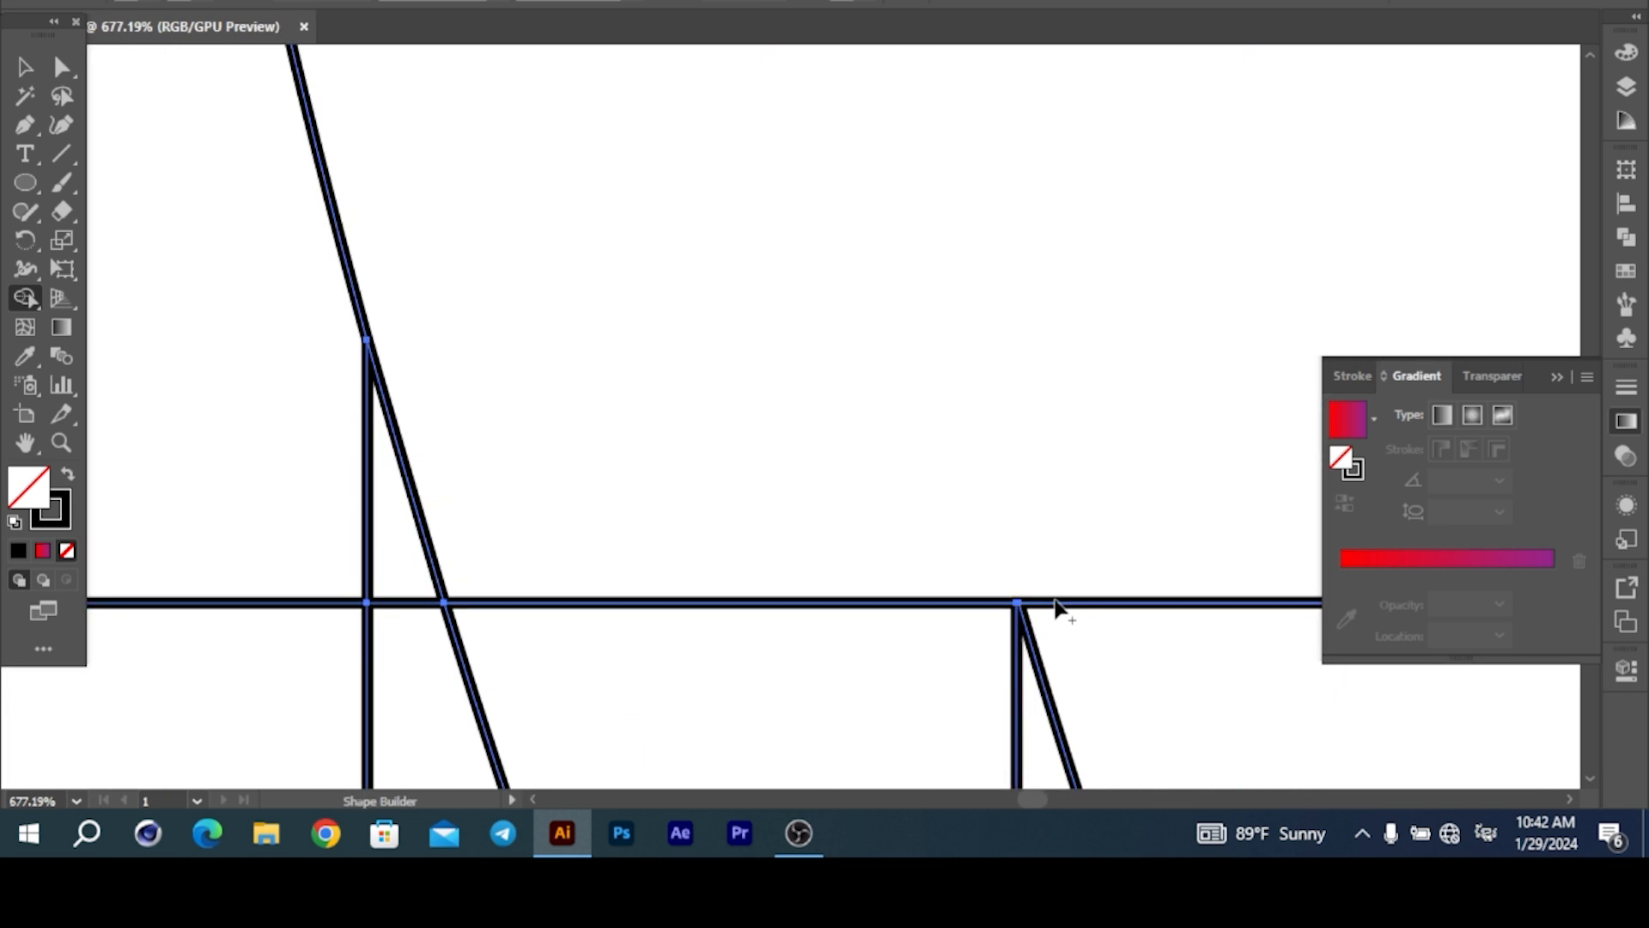
drag(1052, 533, 608, 582)
drag(1059, 415, 904, 739)
drag(919, 343, 543, 412)
scroll(839, 390, down, 4)
mouse_move(875, 433)
mouse_down()
mouse_move(1067, 250)
mouse_move(982, 519)
mouse_up()
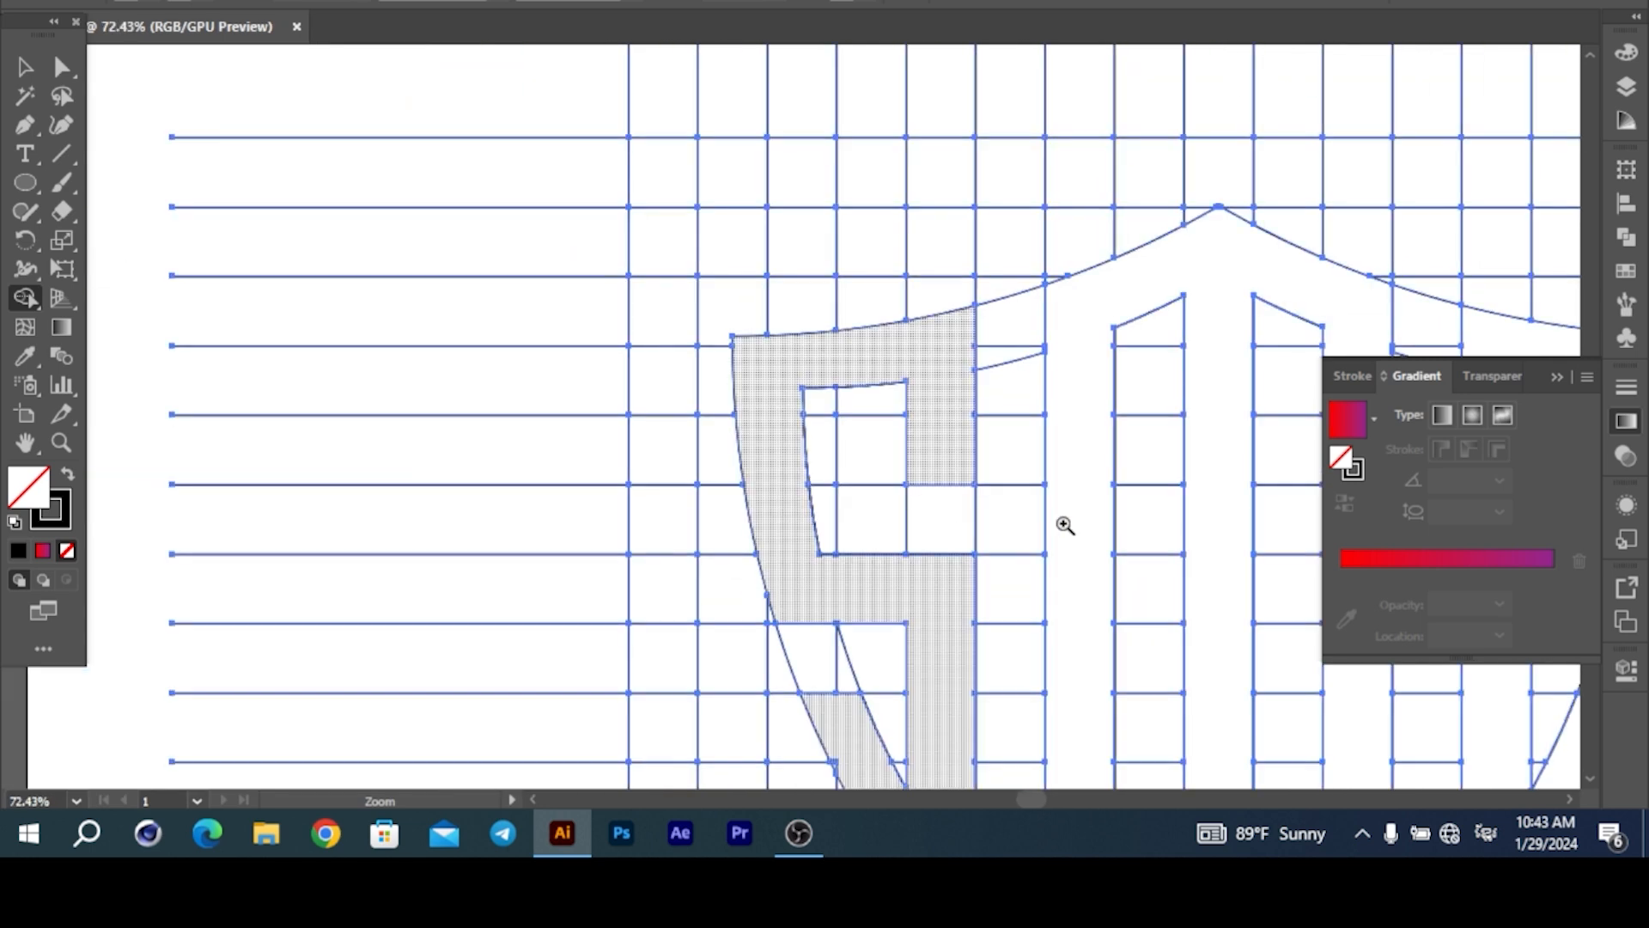
- Inspect the outlines of all three letters down to the shield's bottom tip
drag(1173, 712, 994, 390)
drag(660, 514, 1013, 292)
drag(599, 92, 749, 253)
mouse_move(915, 280)
mouse_down()
mouse_move(610, 309)
mouse_move(650, 322)
mouse_up()
drag(1007, 435, 1498, 240)
drag(938, 511, 963, 615)
mouse_move(1040, 532)
mouse_down()
mouse_move(880, 556)
mouse_move(747, 550)
mouse_up()
drag(1135, 436, 1071, 272)
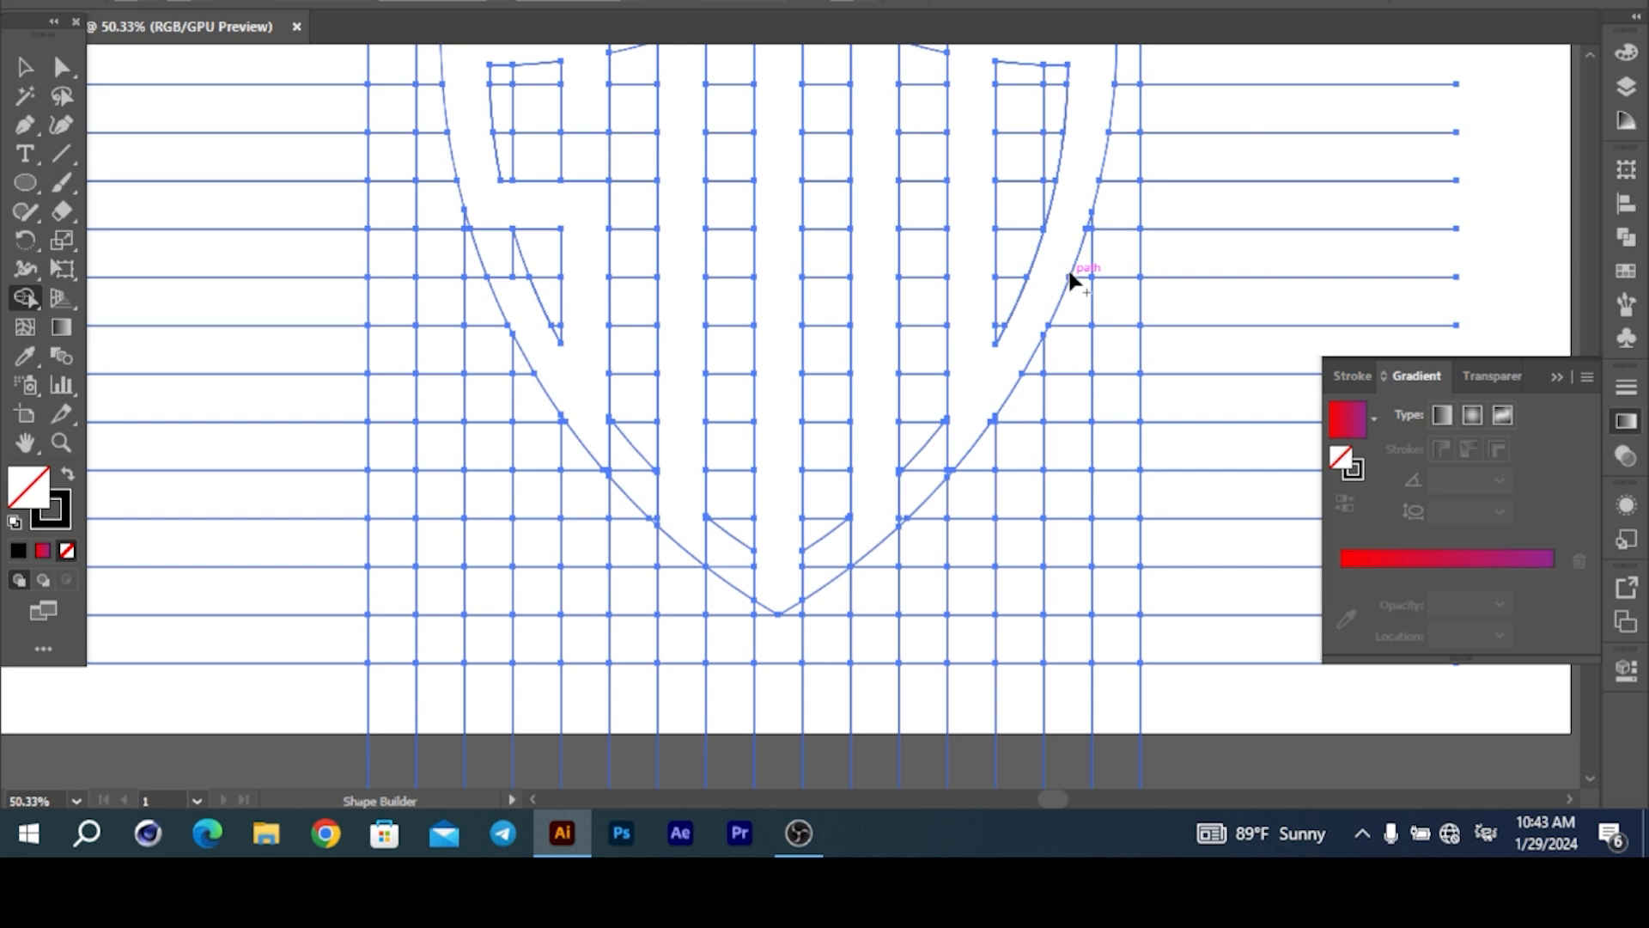
drag(1167, 347, 1240, 202)
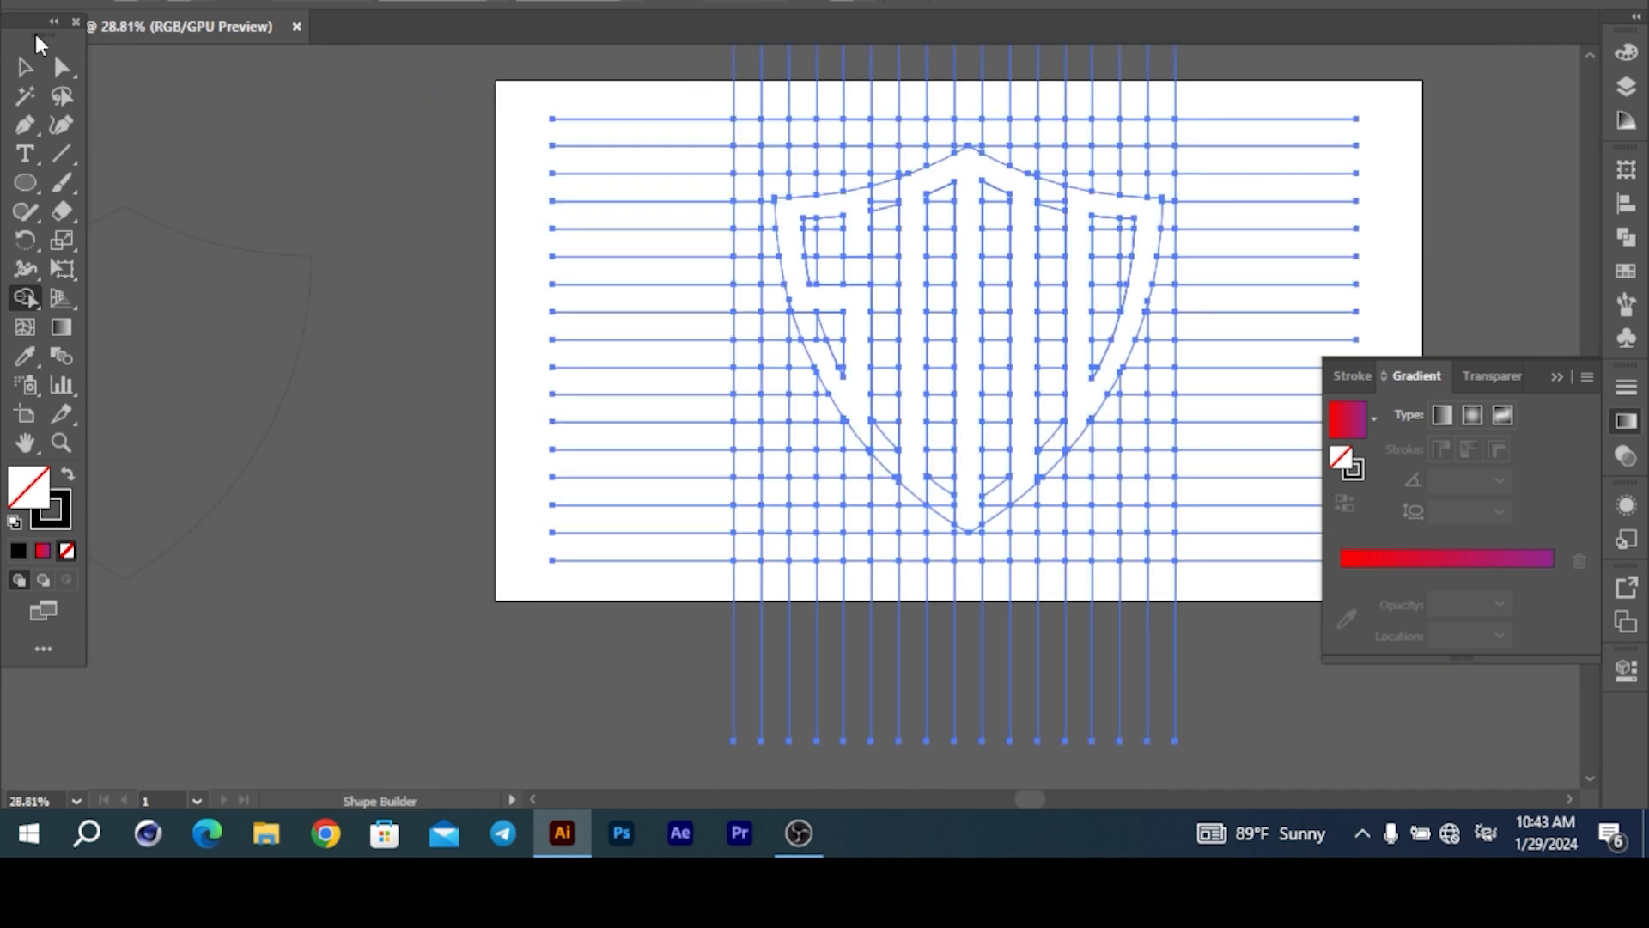
- Set the fill to black, fill the S, M and D shapes with Shape Builder, and deselect the artwork
click(150, 2)
click(125, 26)
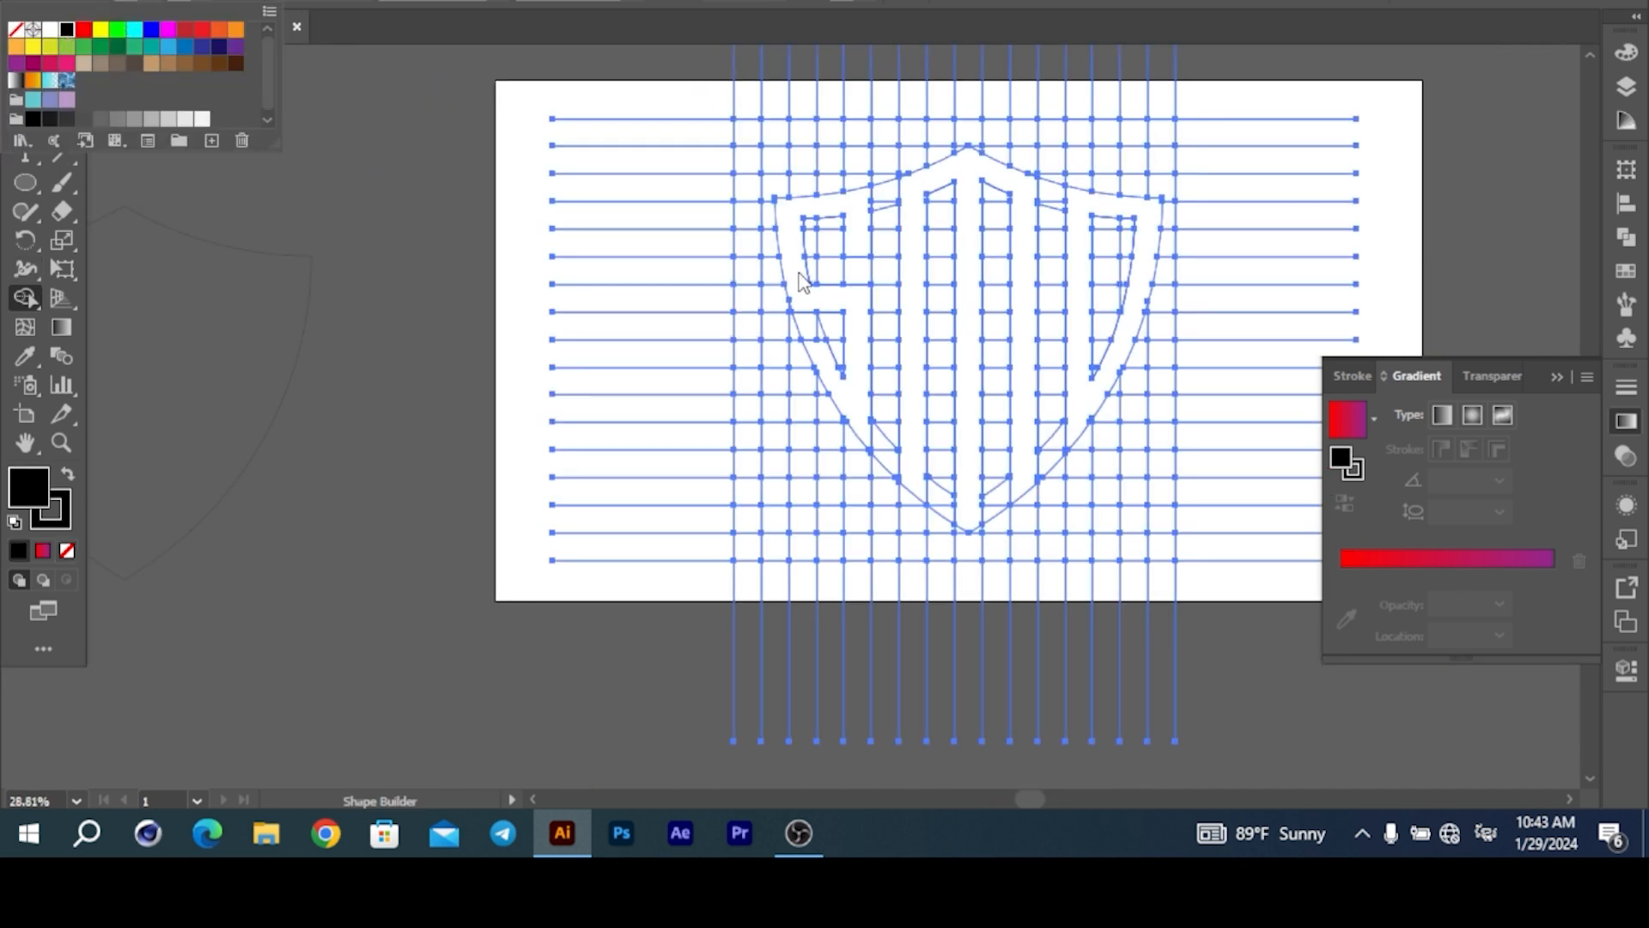
click(795, 284)
click(795, 284)
click(913, 287)
click(1081, 287)
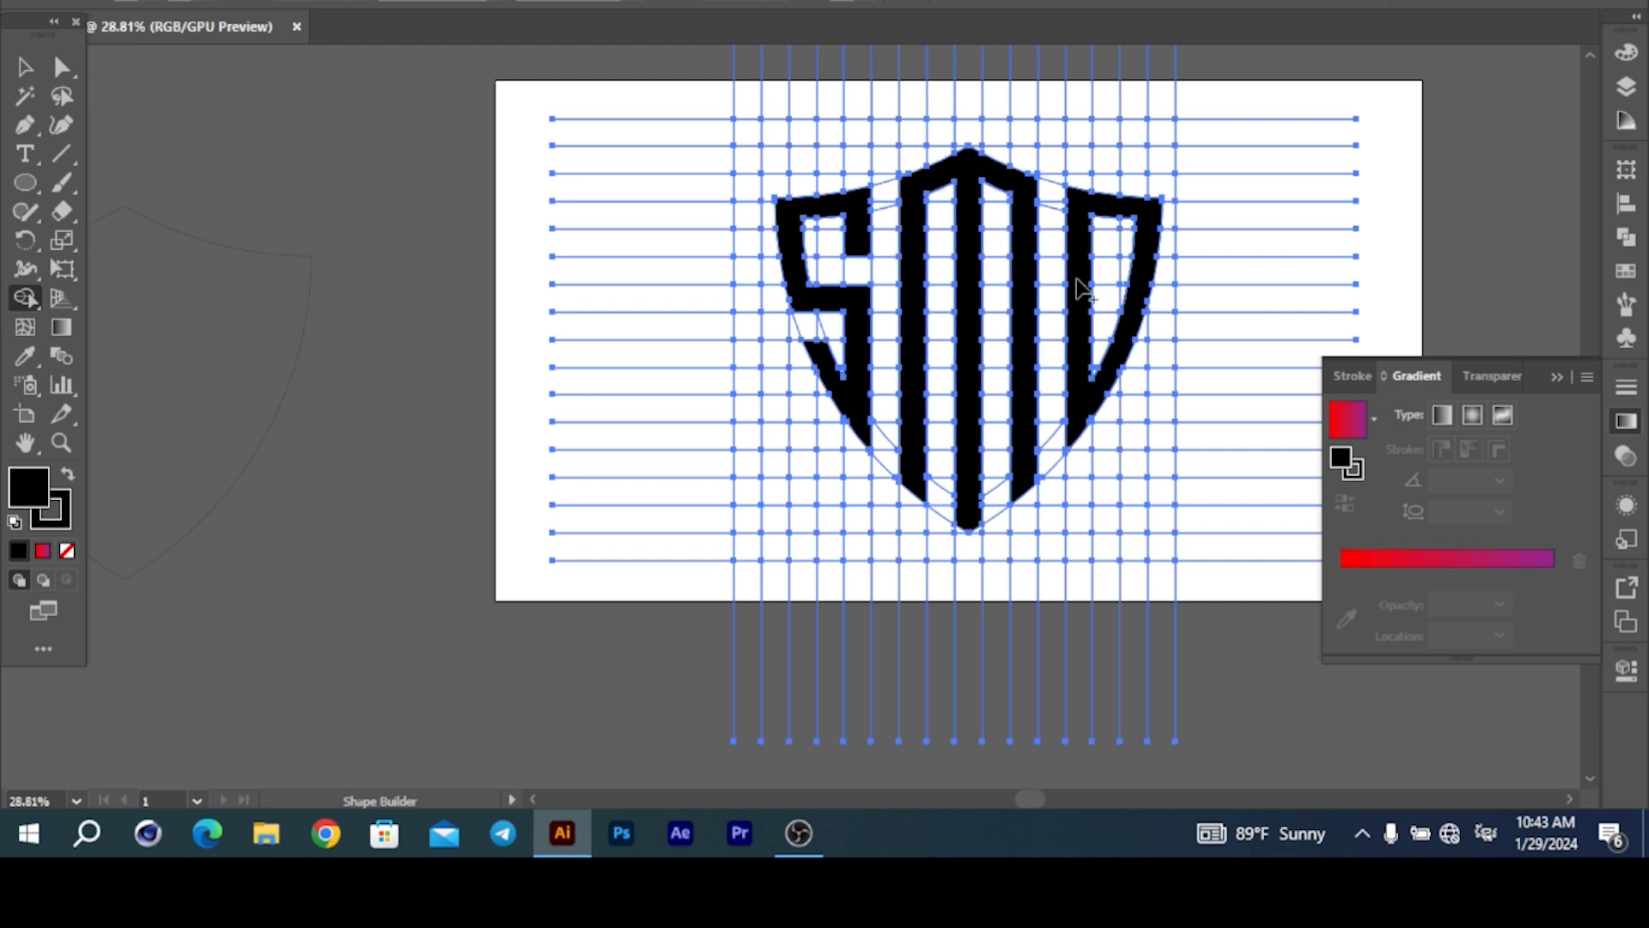
click(24, 67)
click(462, 286)
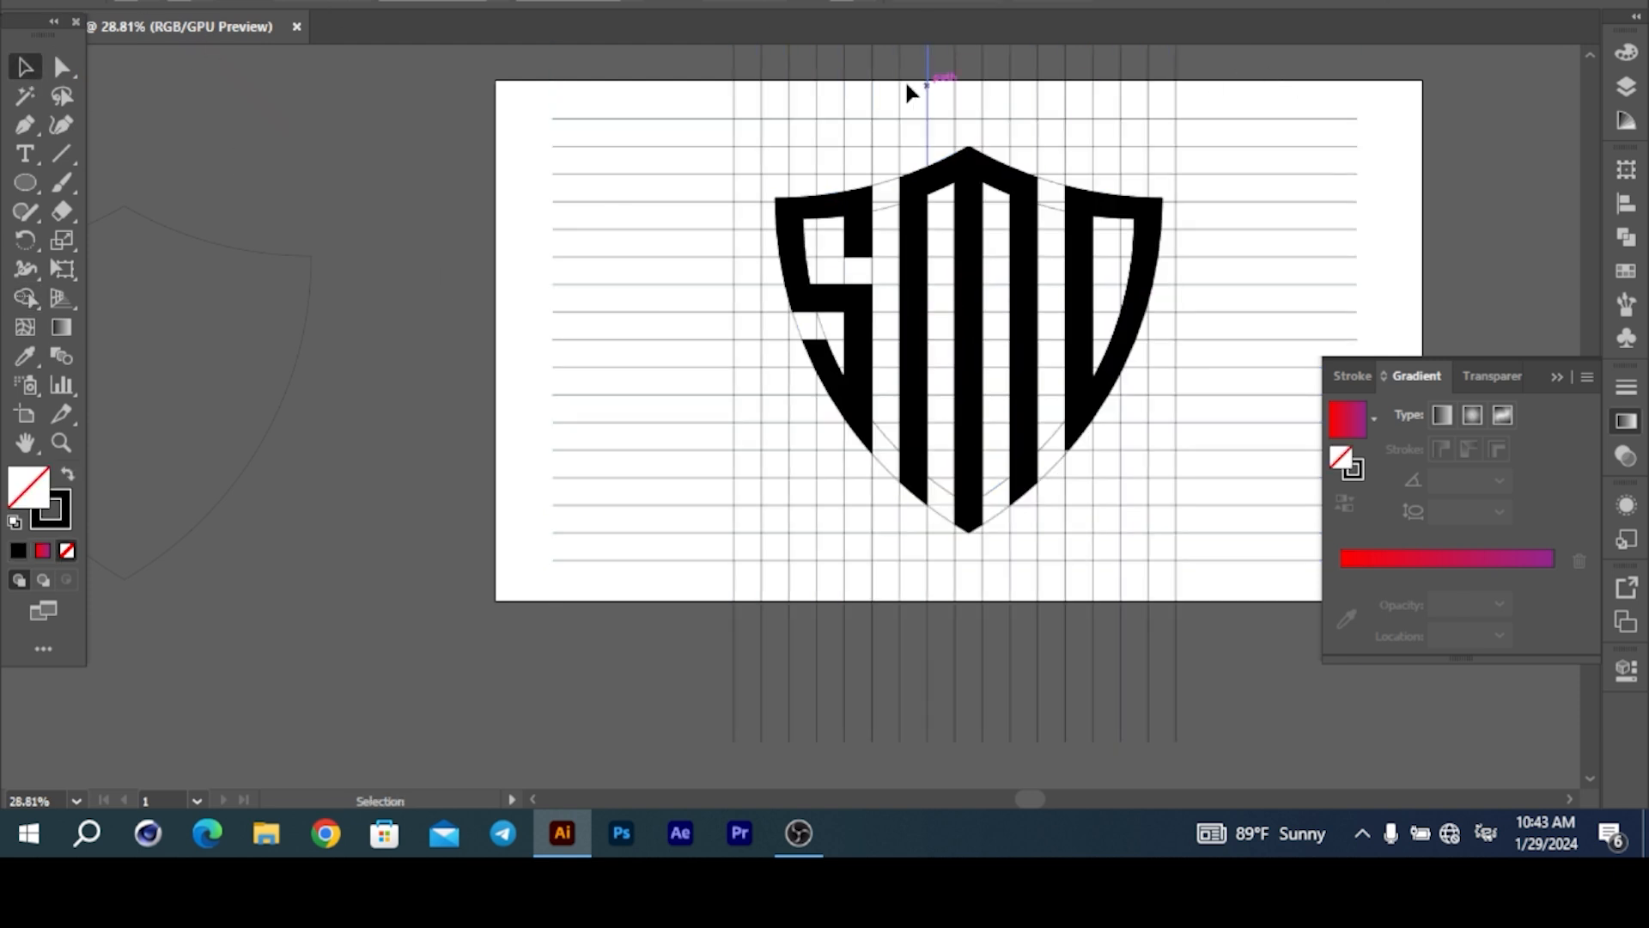
- Try to delete the grid group
drag(788, 157, 788, 158)
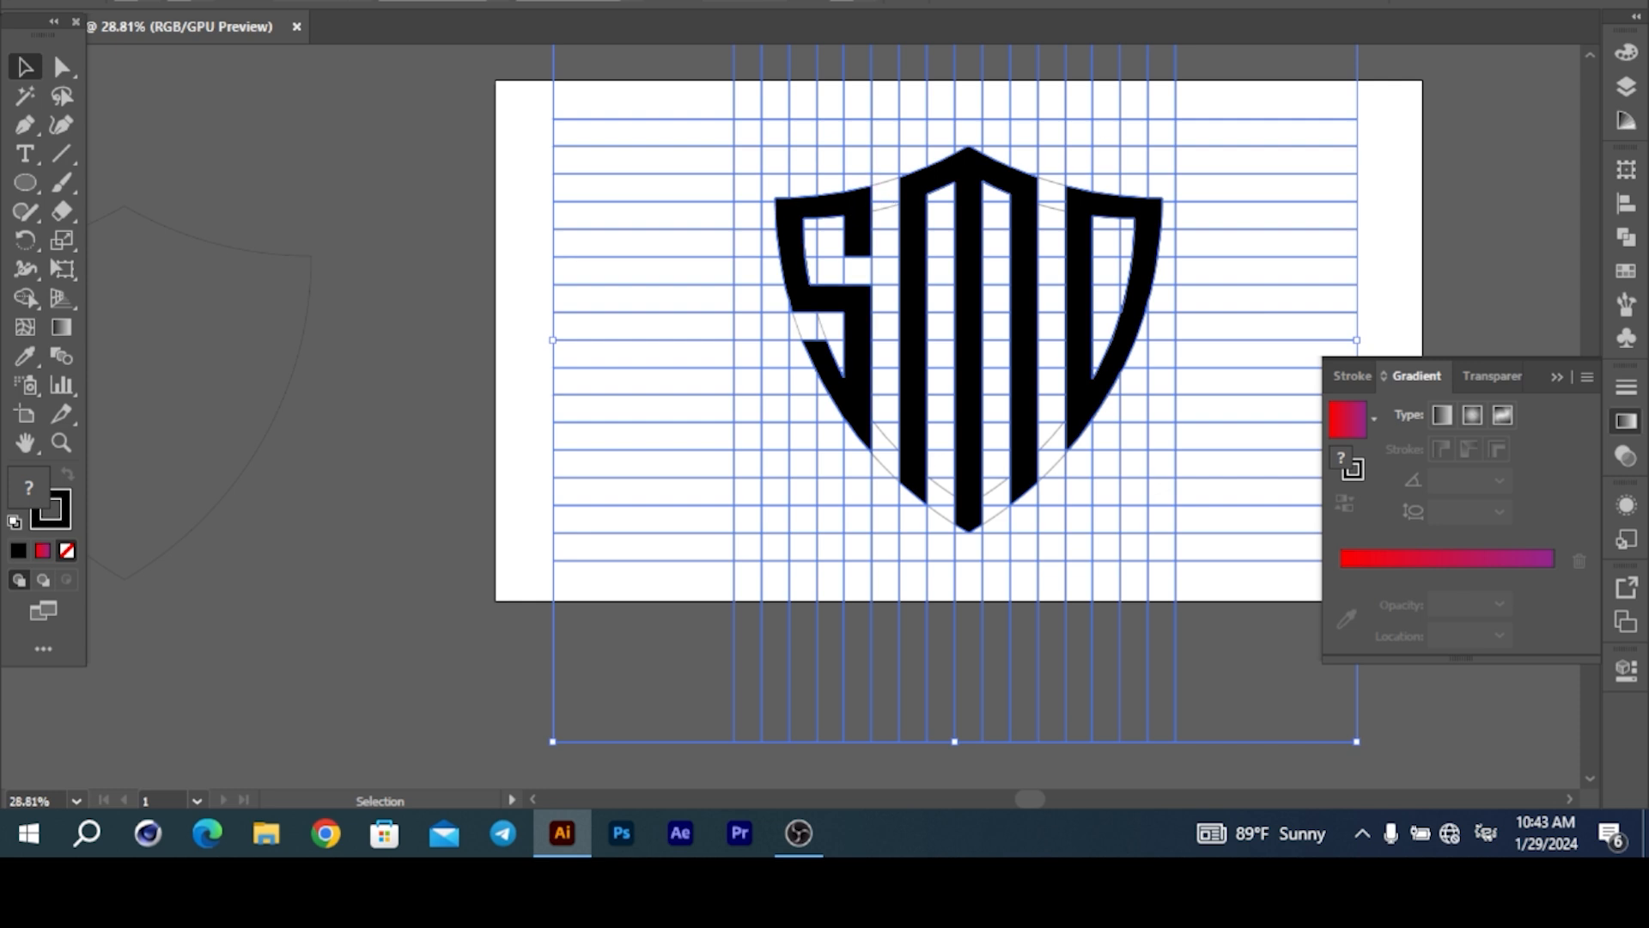
key(Delete)
key(ctrl+z)
- Ungroup the artwork so that the letters separate from the grid
click(762, 230)
click(784, 238)
right_click(790, 215)
click(841, 415)
click(413, 301)
click(950, 177)
right_click(950, 174)
click(970, 377)
- Move the S, M and D together off the artboard and delete the grid left behind
click(997, 234)
click(1080, 204)
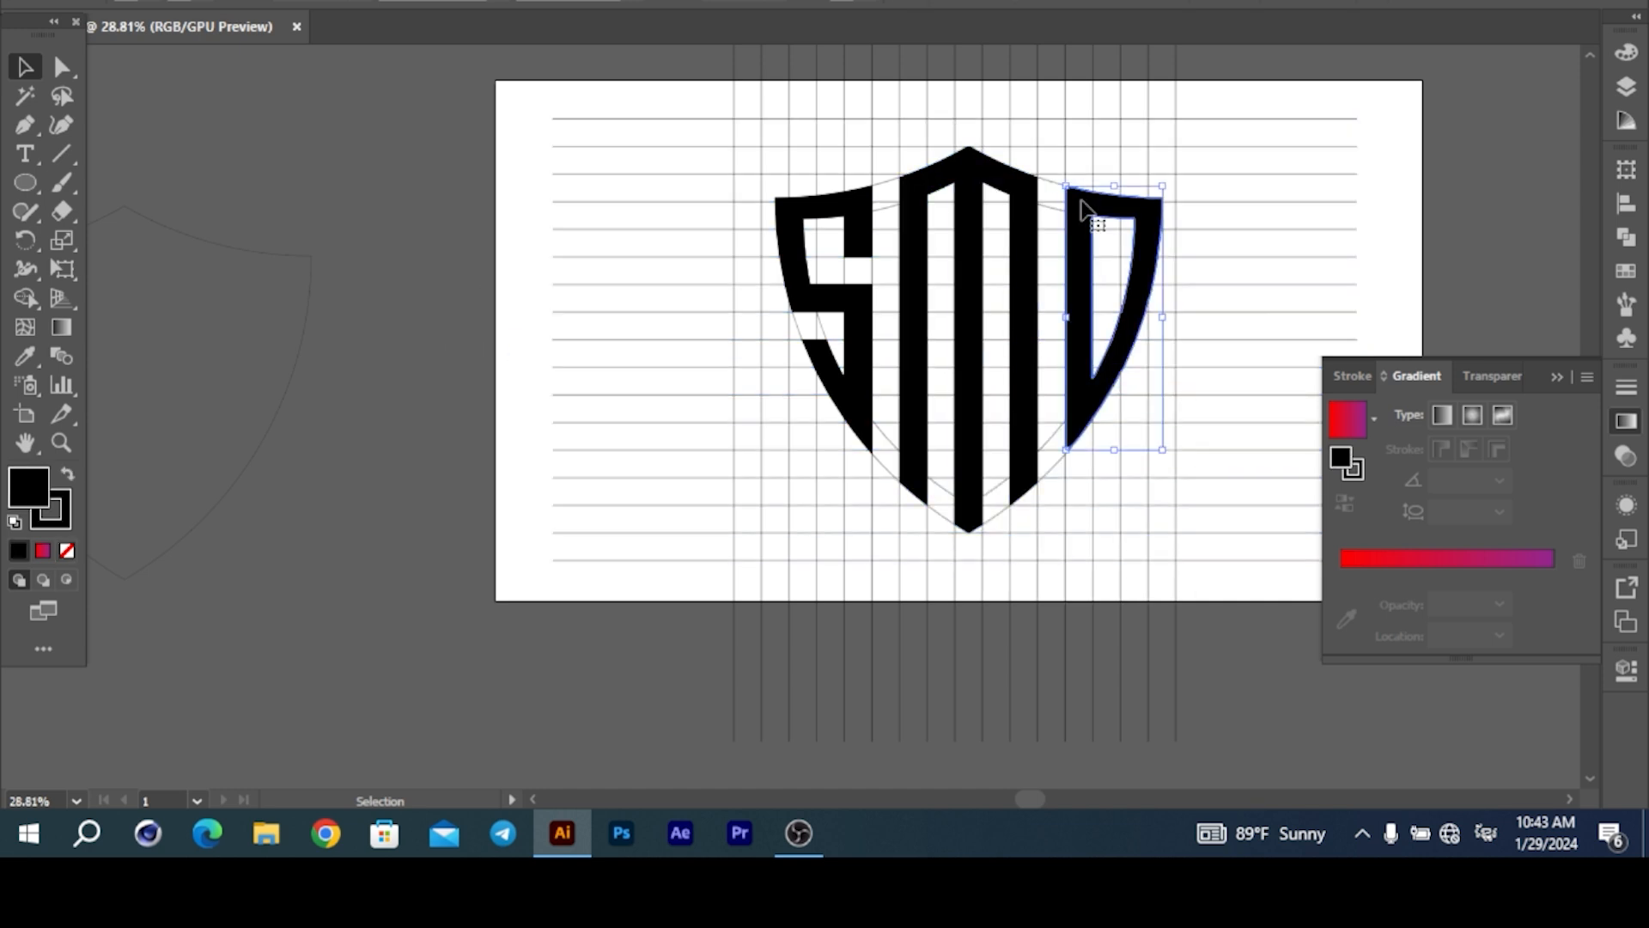
shift+click(817, 221)
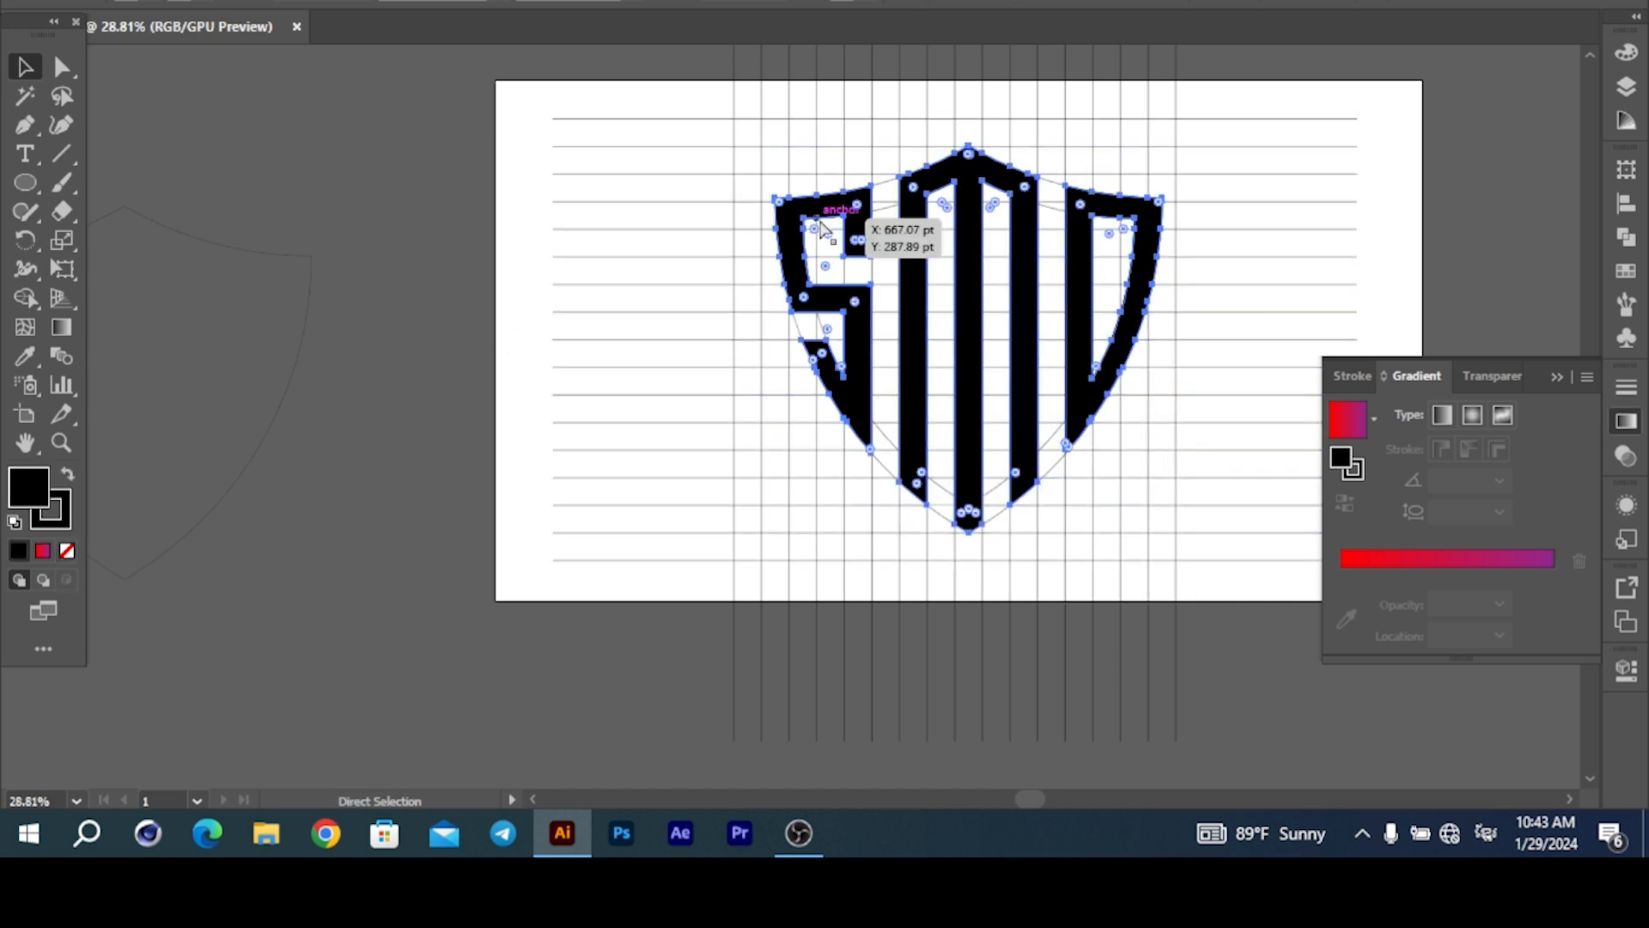
drag(919, 232, 230, 273)
scroll(839, 287, down, 2)
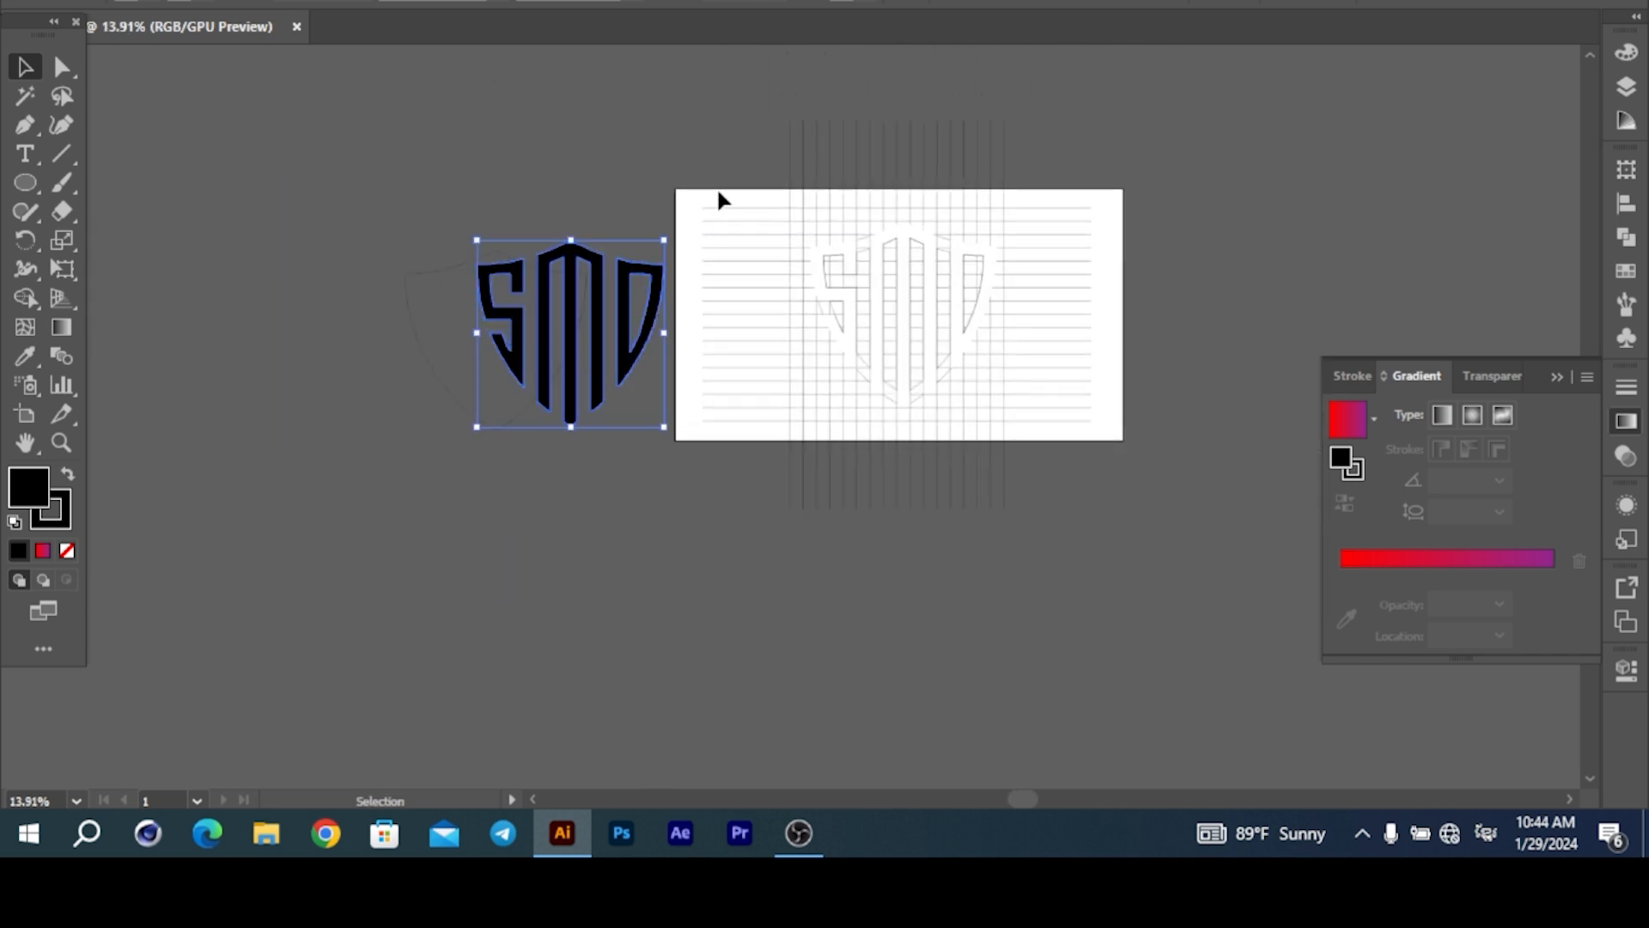
click(1004, 419)
key(Delete)
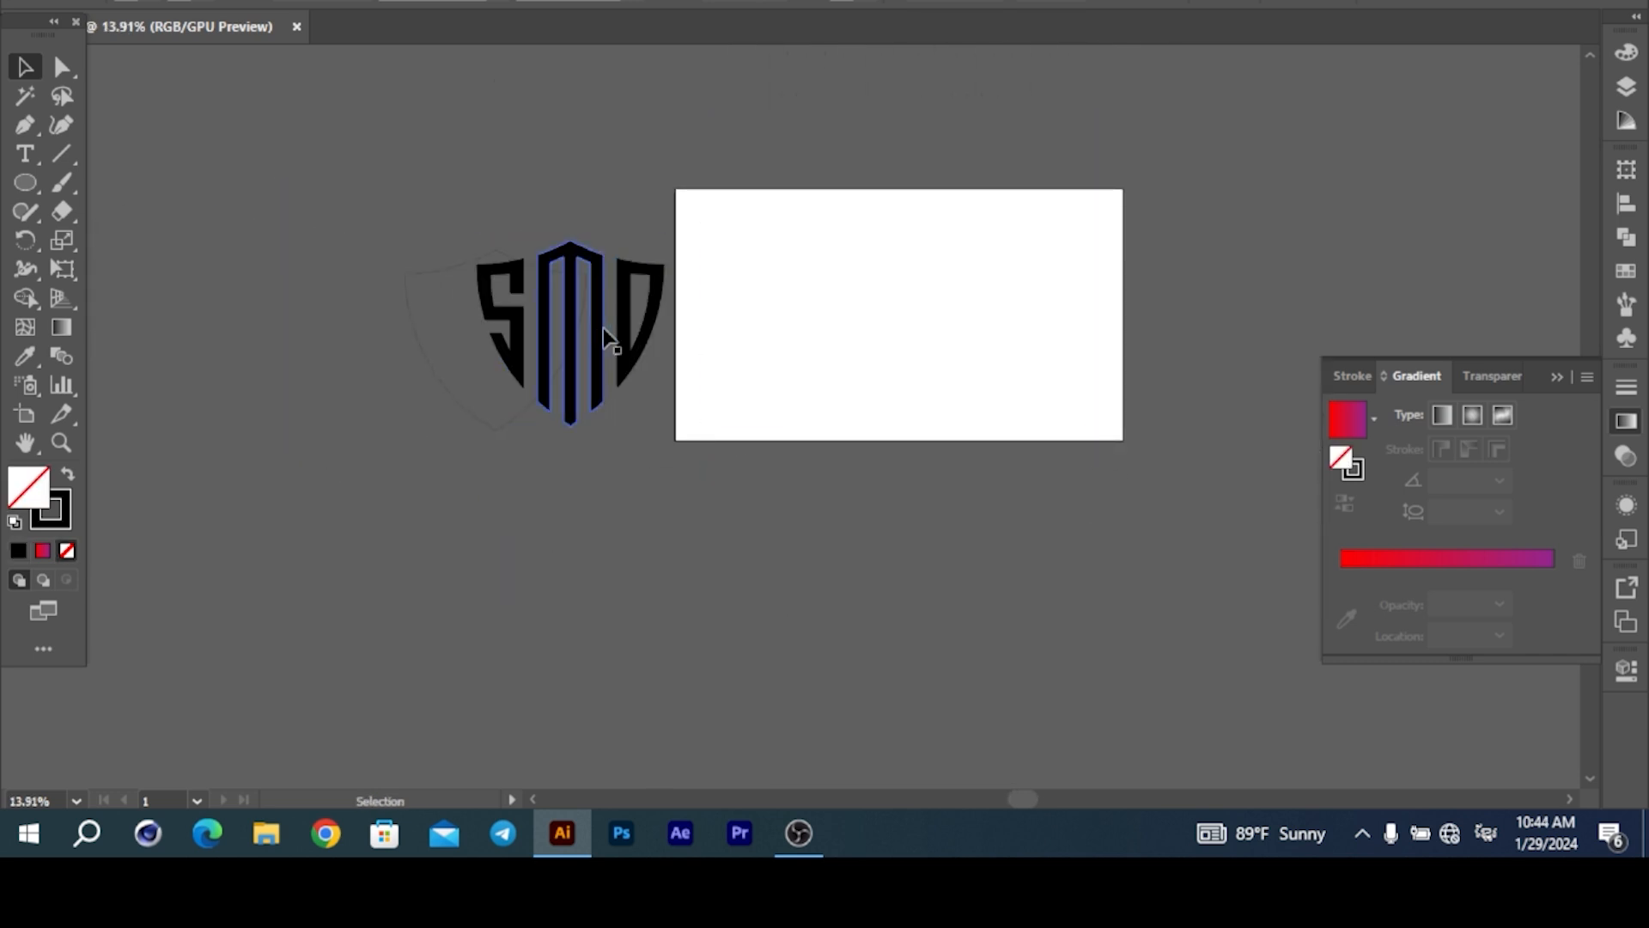
- Center the three letters and the spare shield outline horizontally and vertically on the artboard
drag(975, 441, 650, 210)
click(1042, 1)
click(1143, 1)
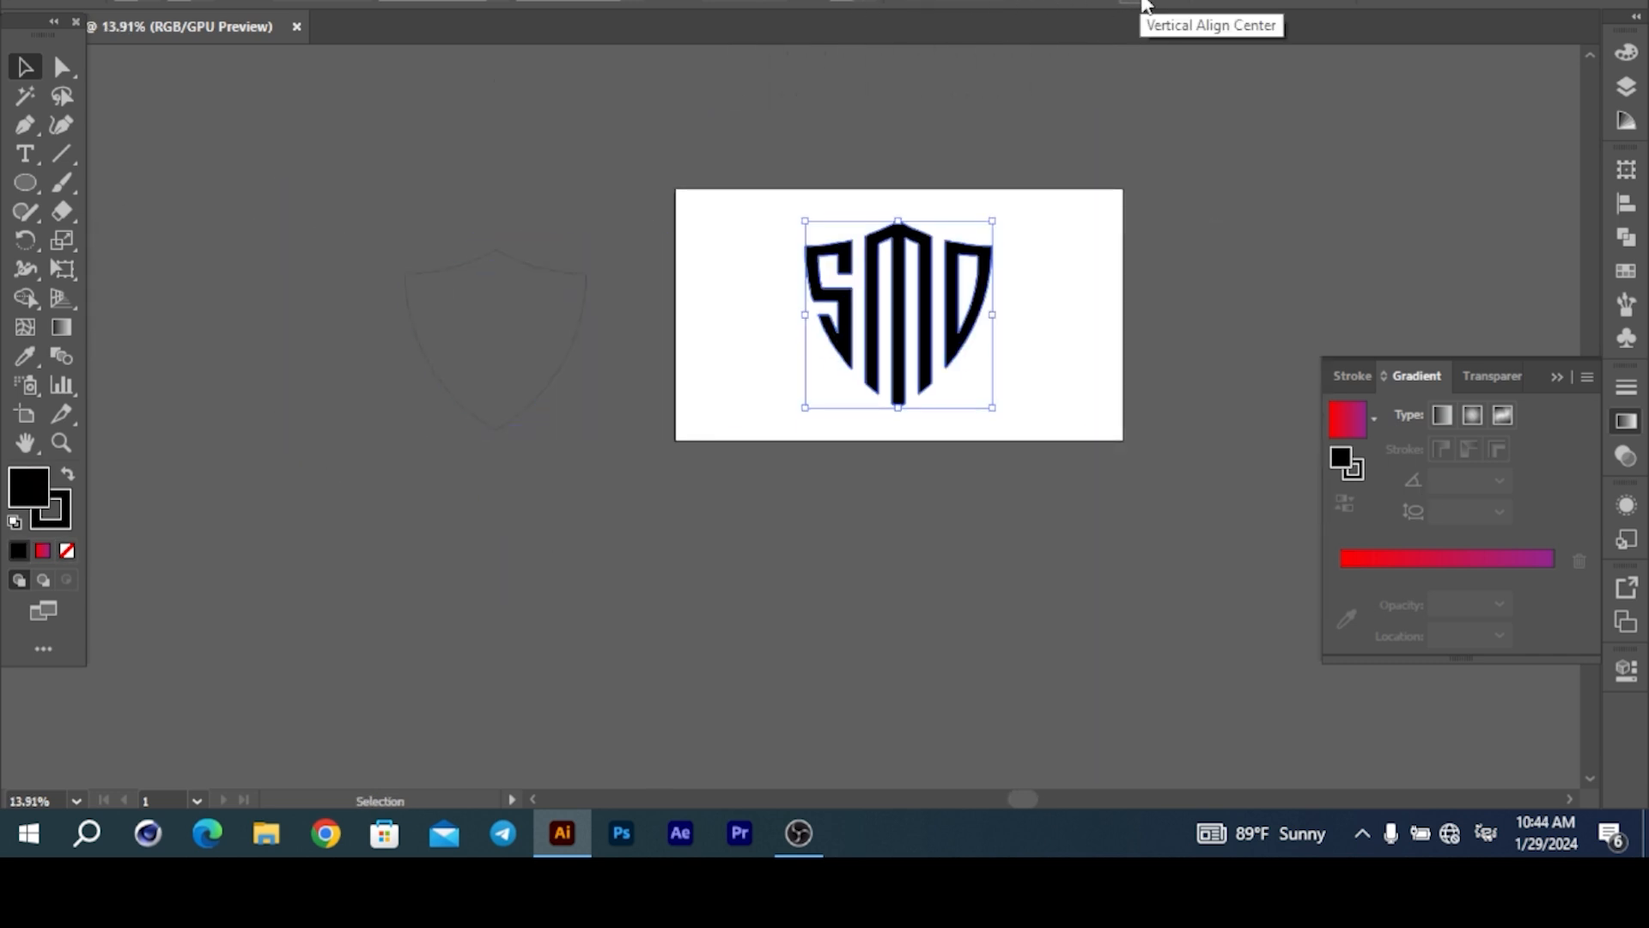
drag(371, 293, 713, 437)
click(1042, 1)
click(1143, 1)
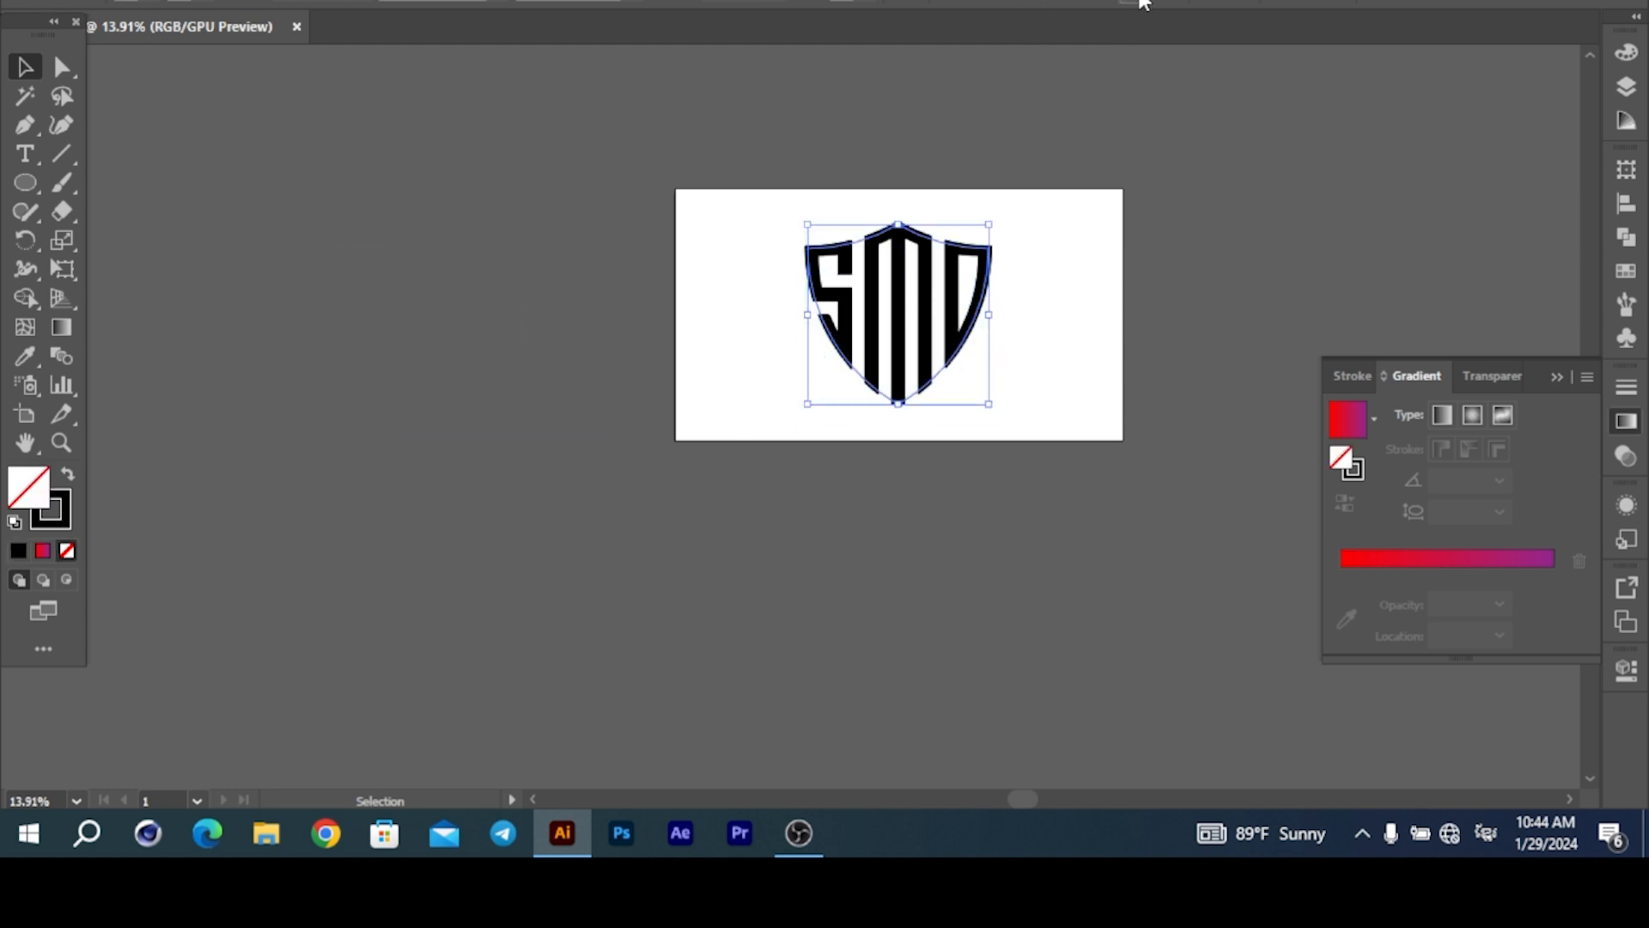
- Enlarge the shield outline about its center and thicken its stroke to frame the letters with a thin gap
scroll(950, 397, up, 3)
drag(1097, 250, 1131, 464)
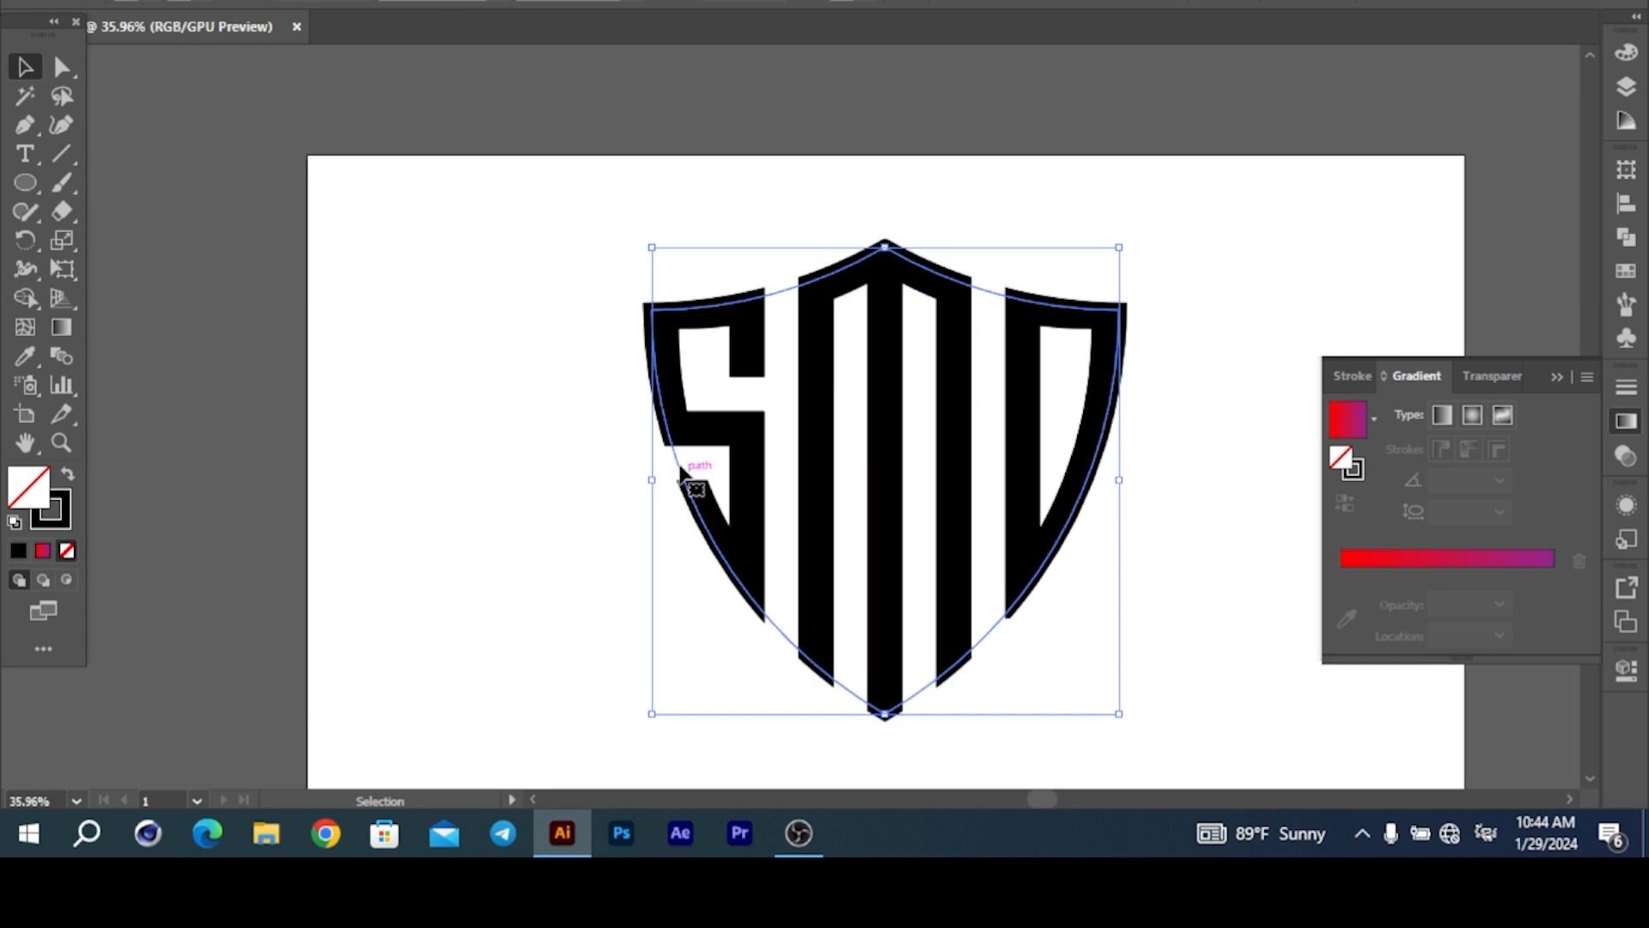
drag(652, 479, 646, 477)
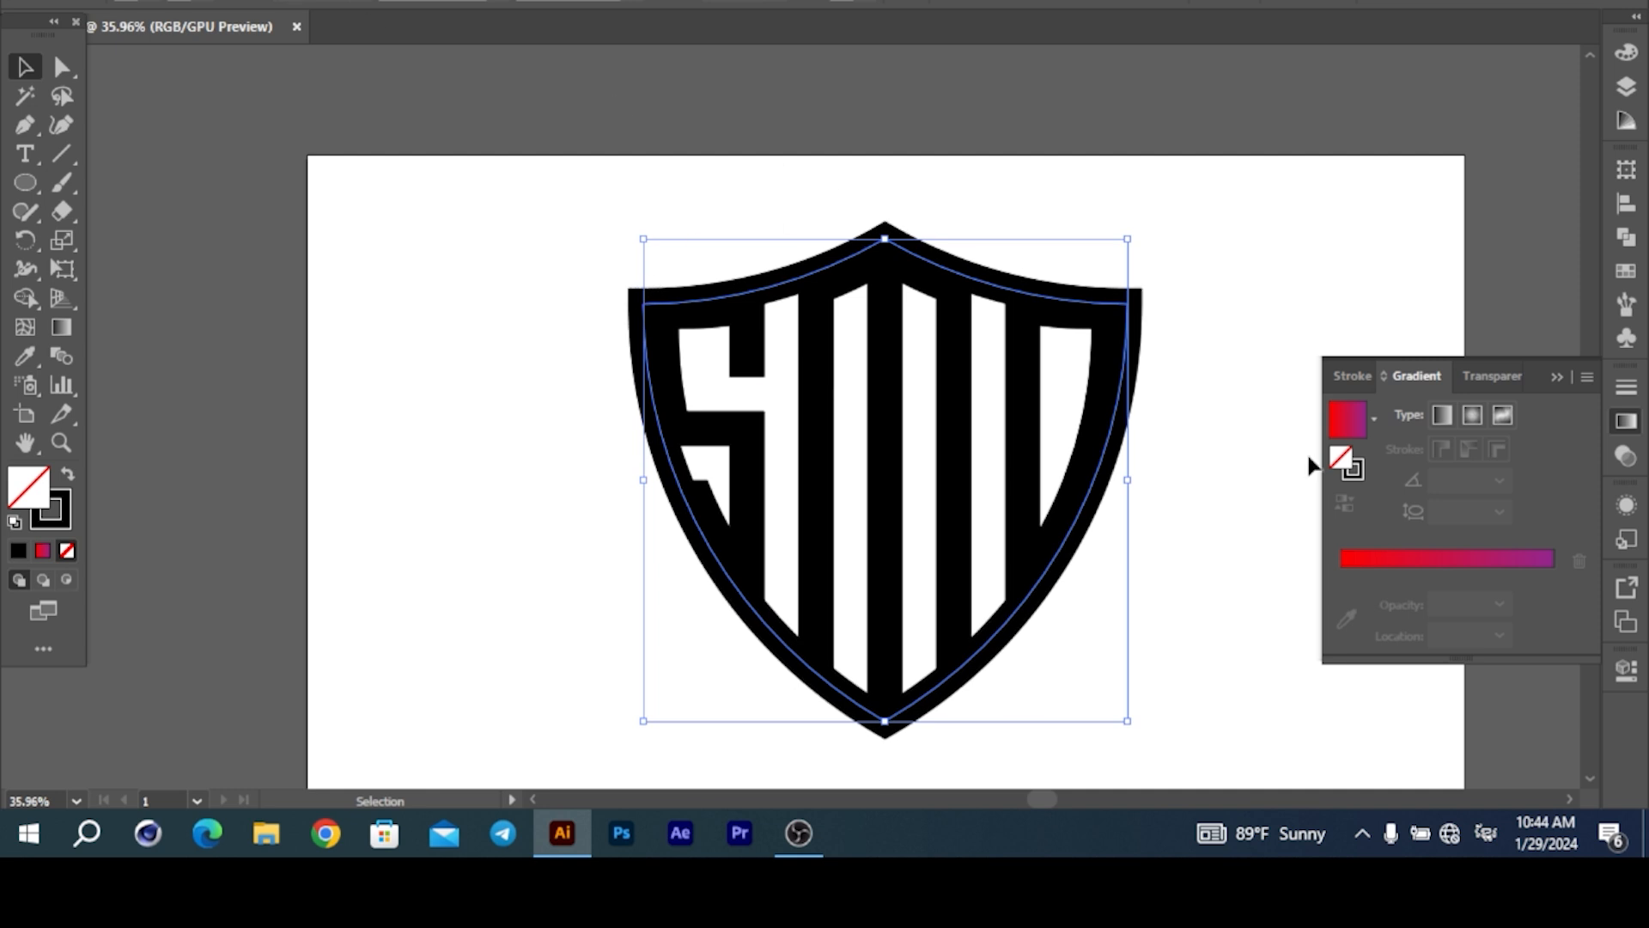
drag(1132, 484, 1159, 485)
click(1179, 206)
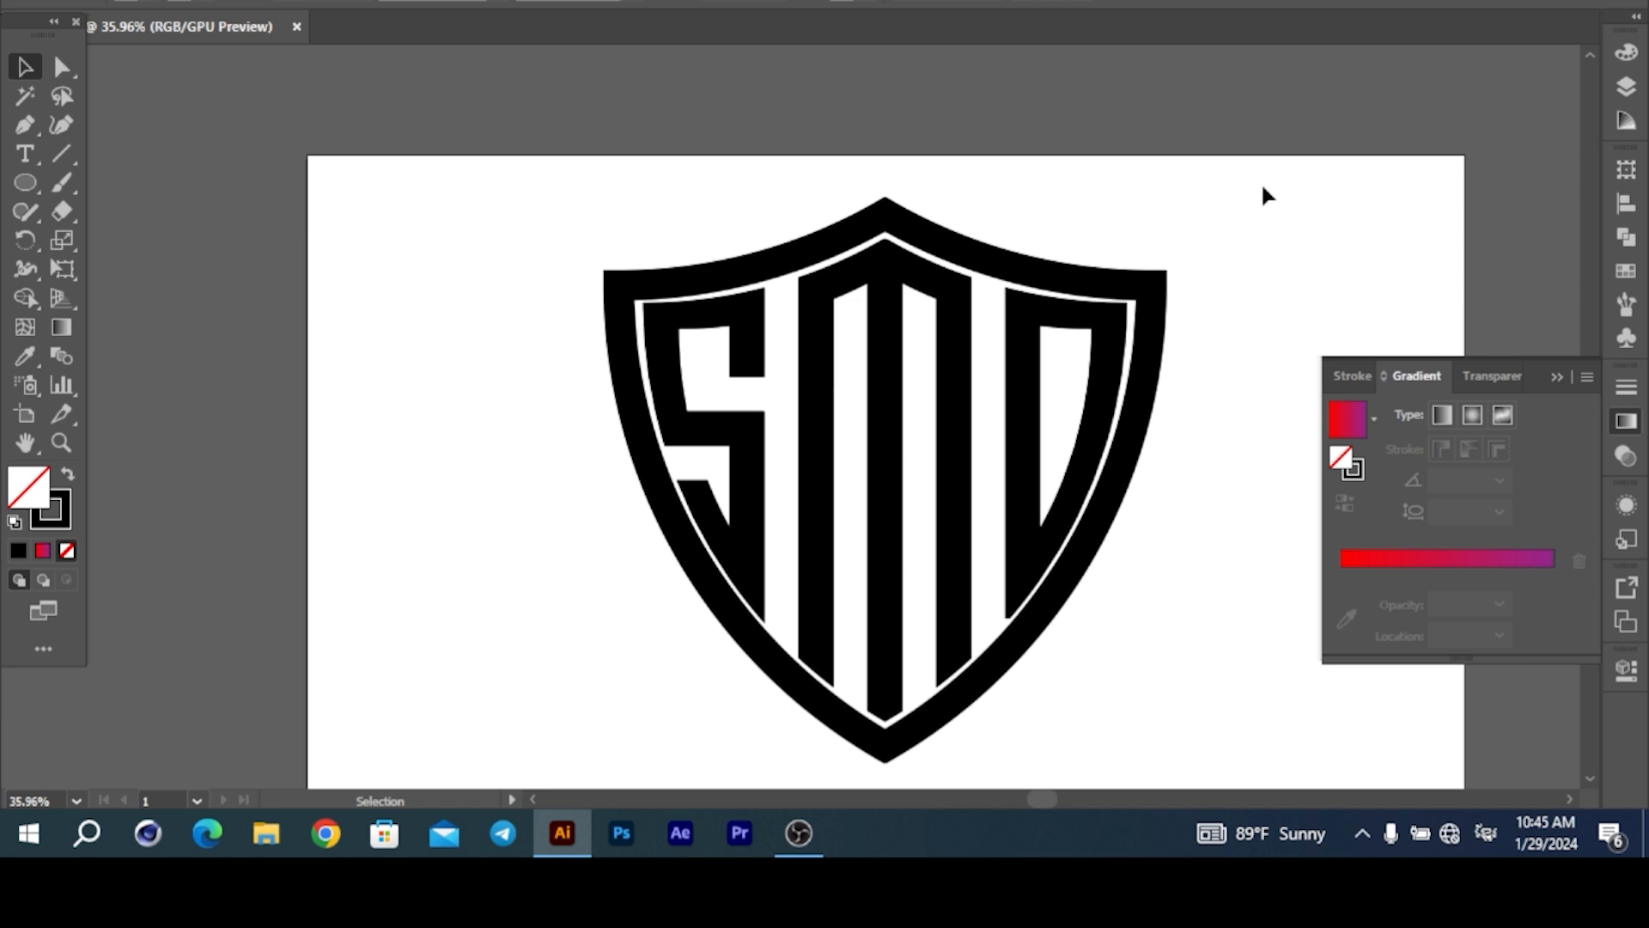
- Expand the fill and stroke of the three letters and the shield outline into solid shapes
drag(1132, 225, 978, 271)
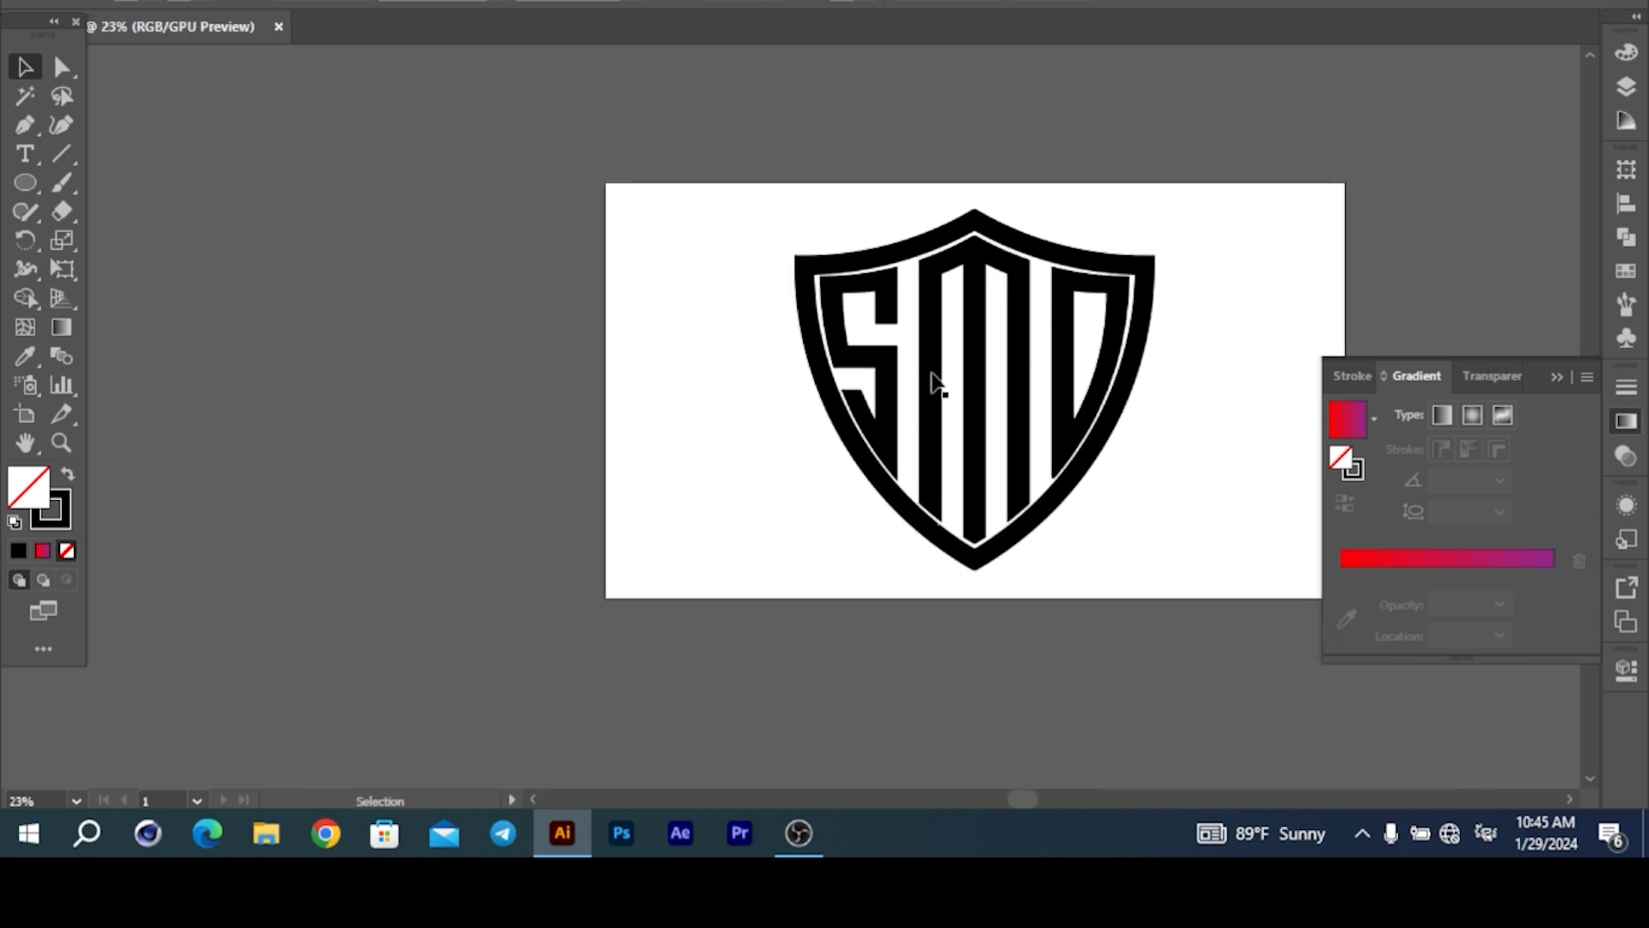
drag(747, 247, 1142, 450)
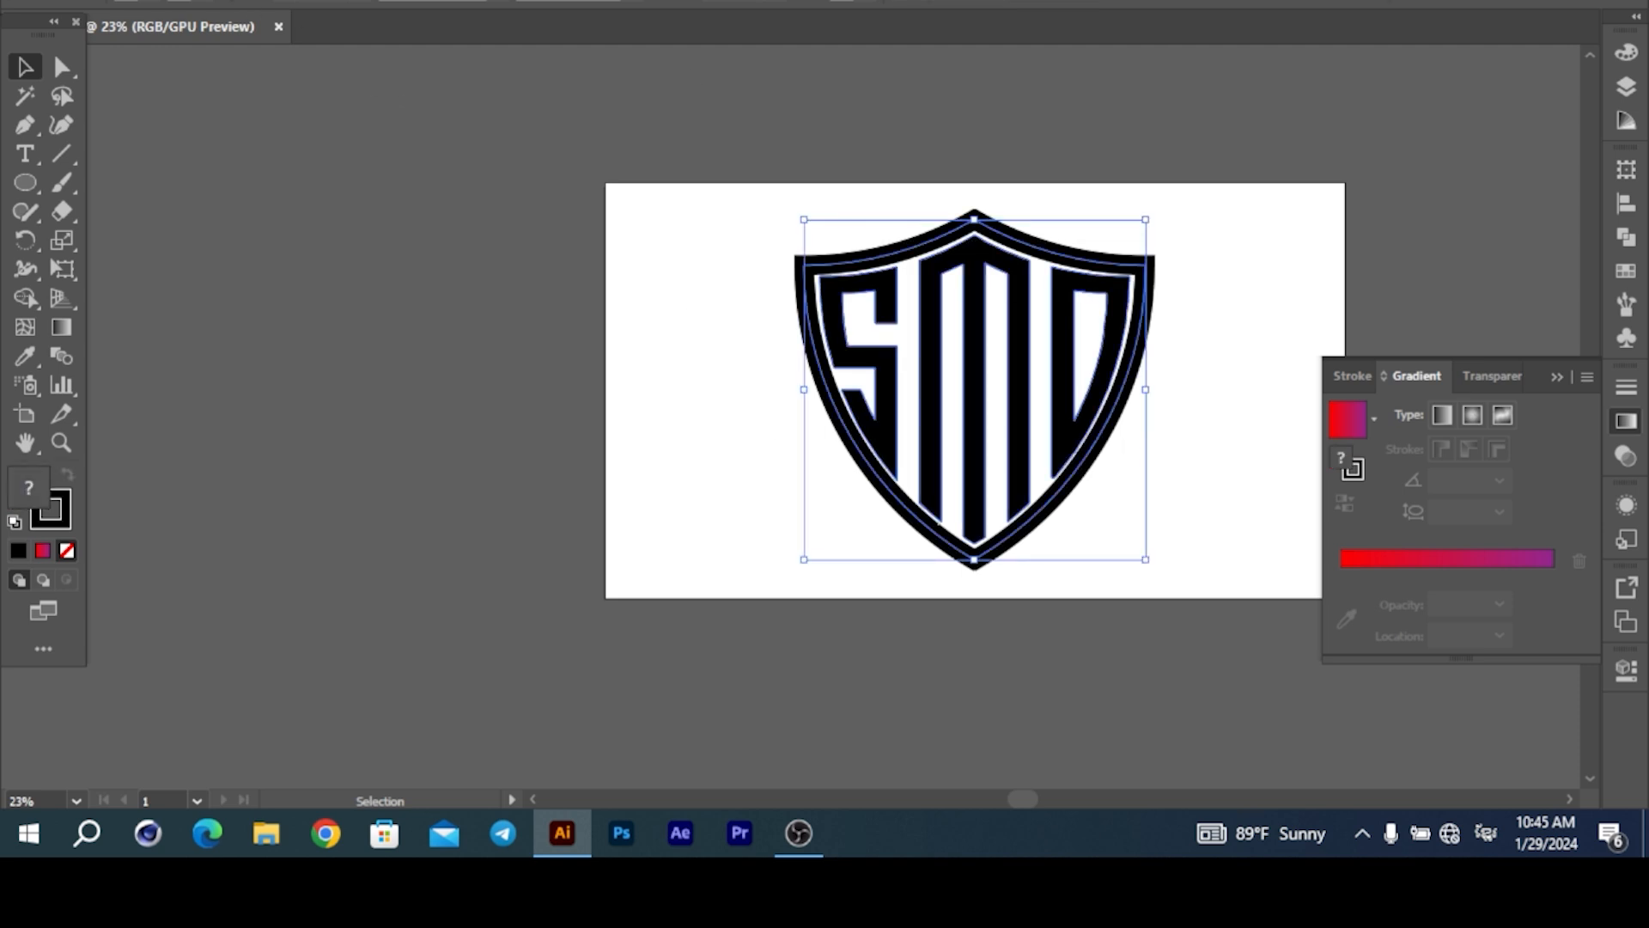
click(324, 225)
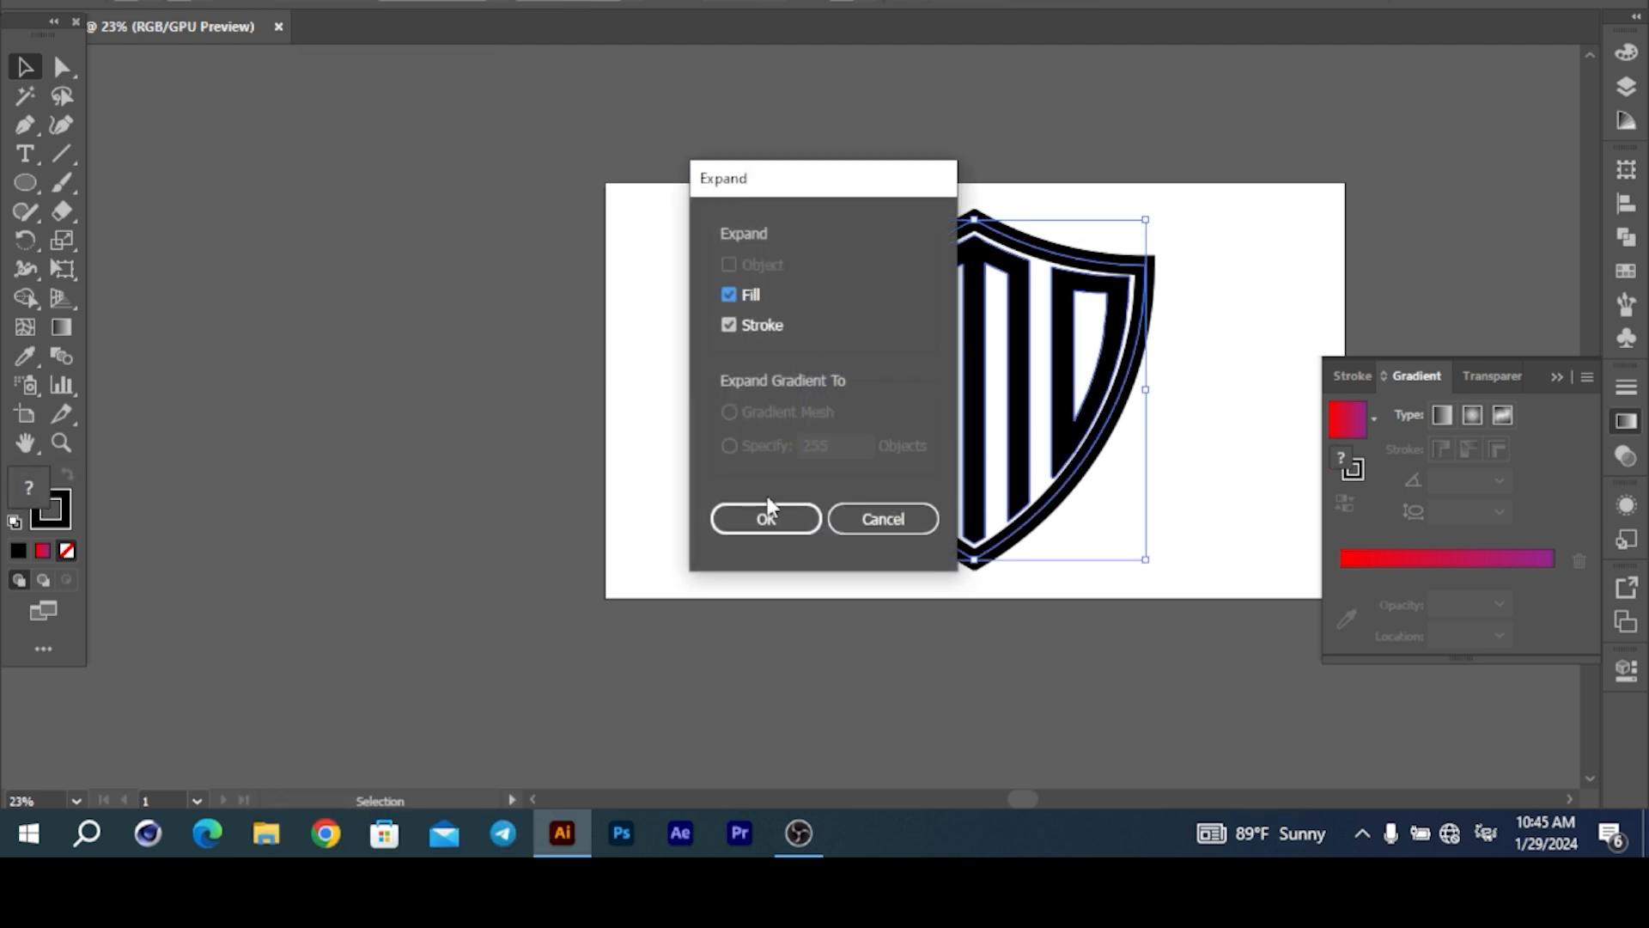
click(767, 514)
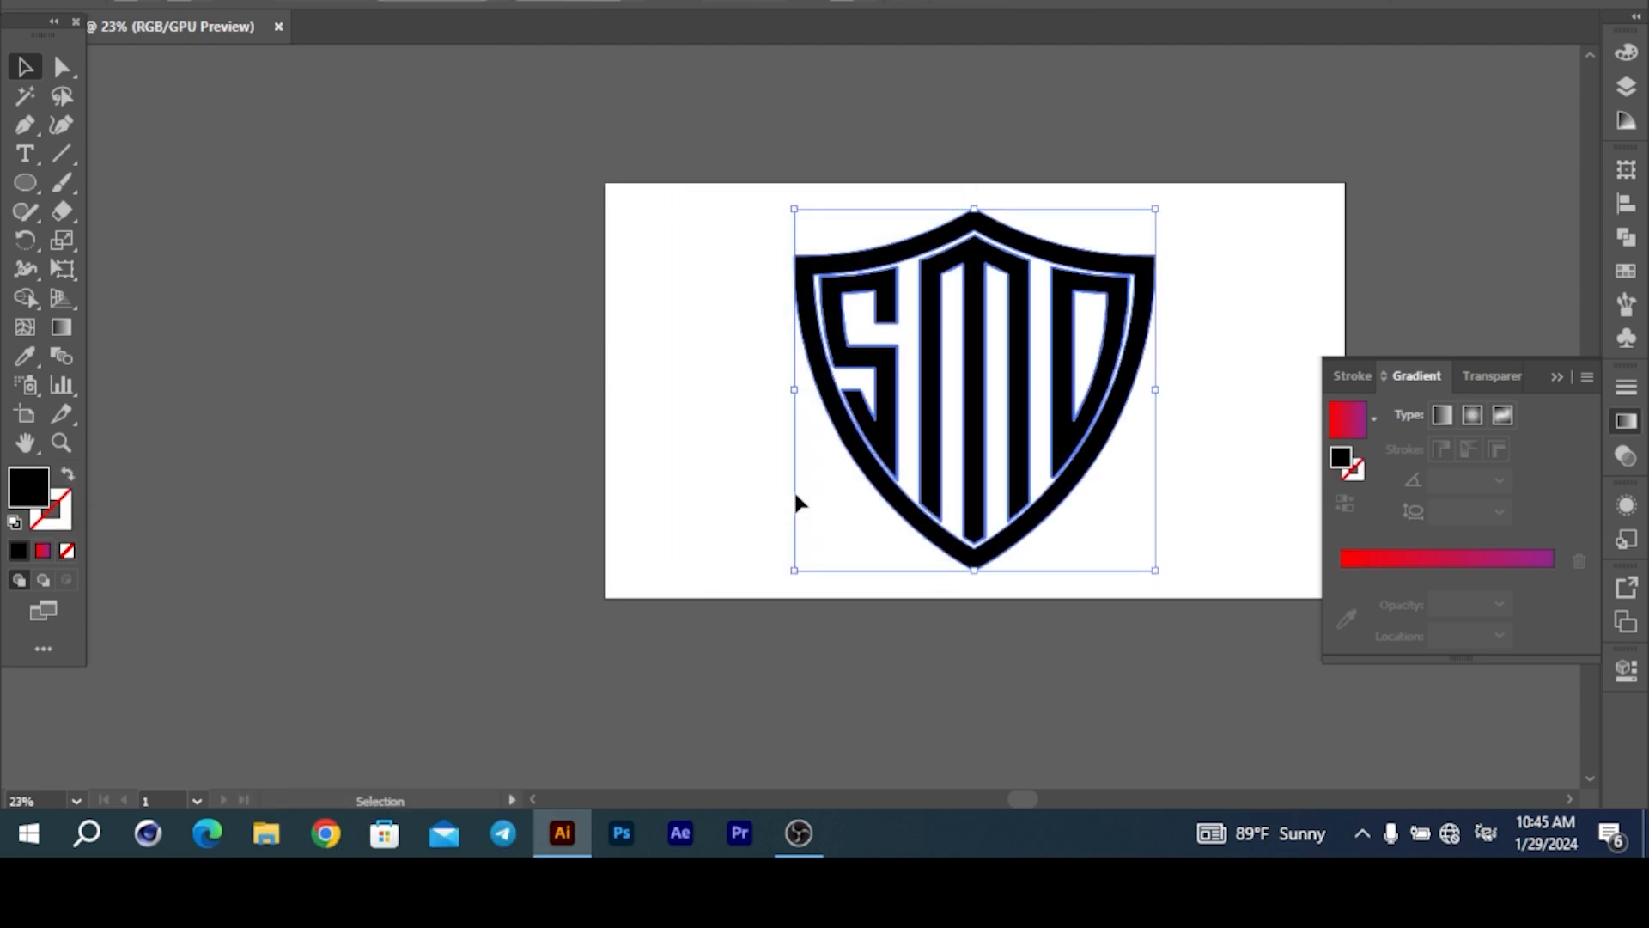
- Fill the expanded letters and shield frame with the red-to-purple linear gradient
click(1453, 560)
click(1296, 252)
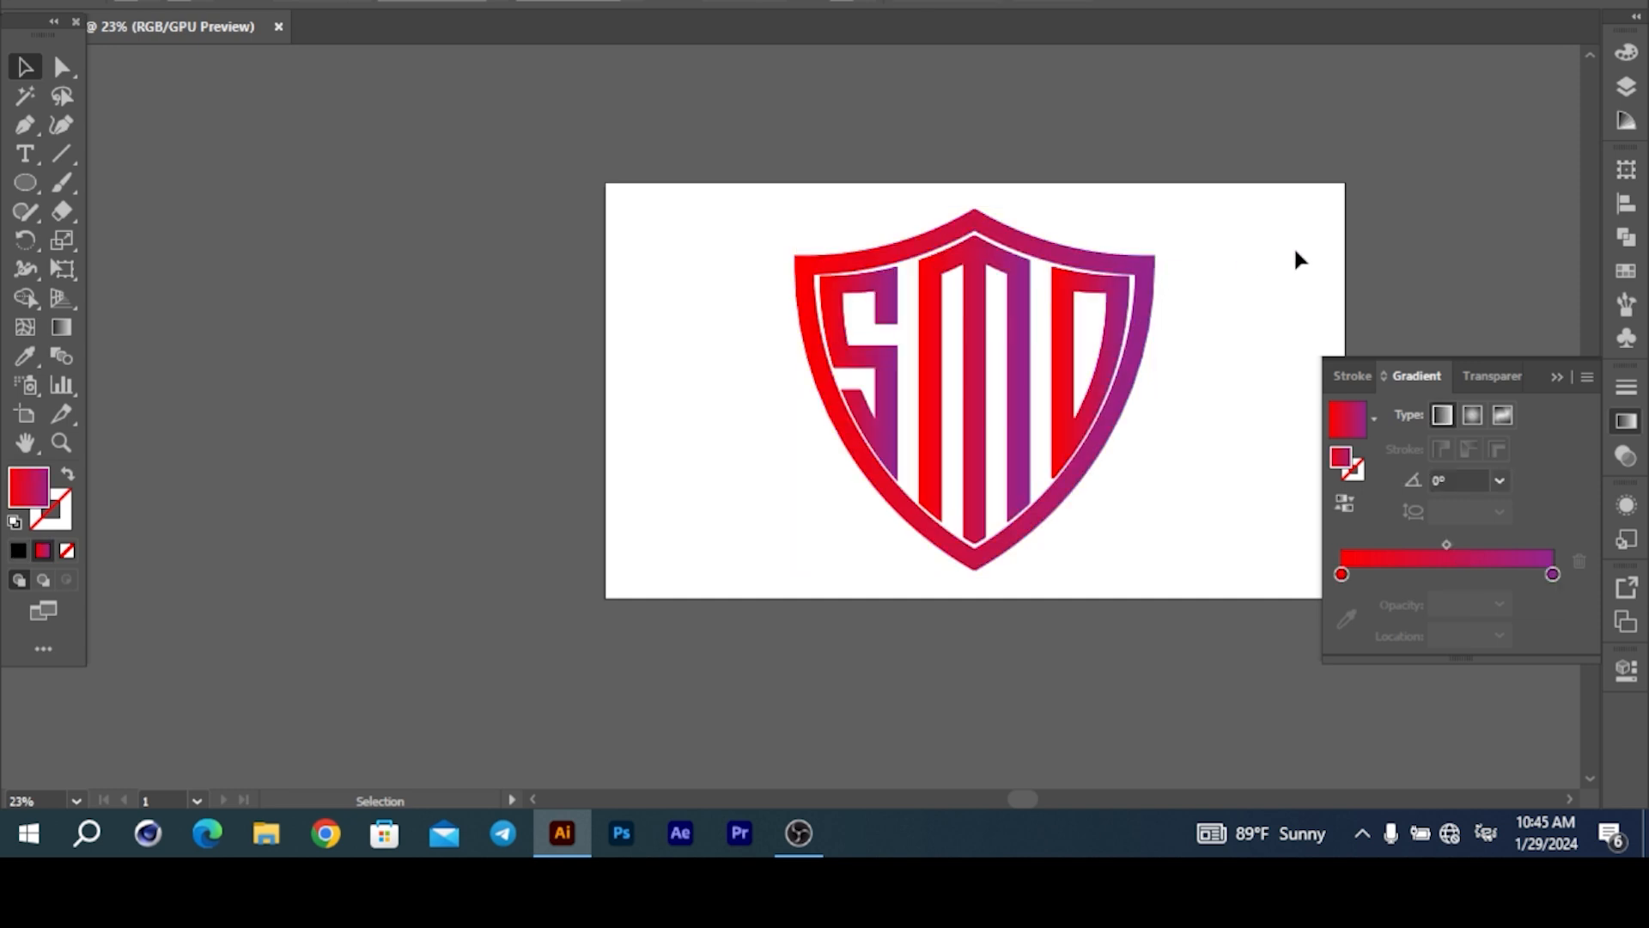
- Recolor the whole monogram, letters and shield frame, with the solid RGB Blue swatch
drag(690, 178, 1203, 637)
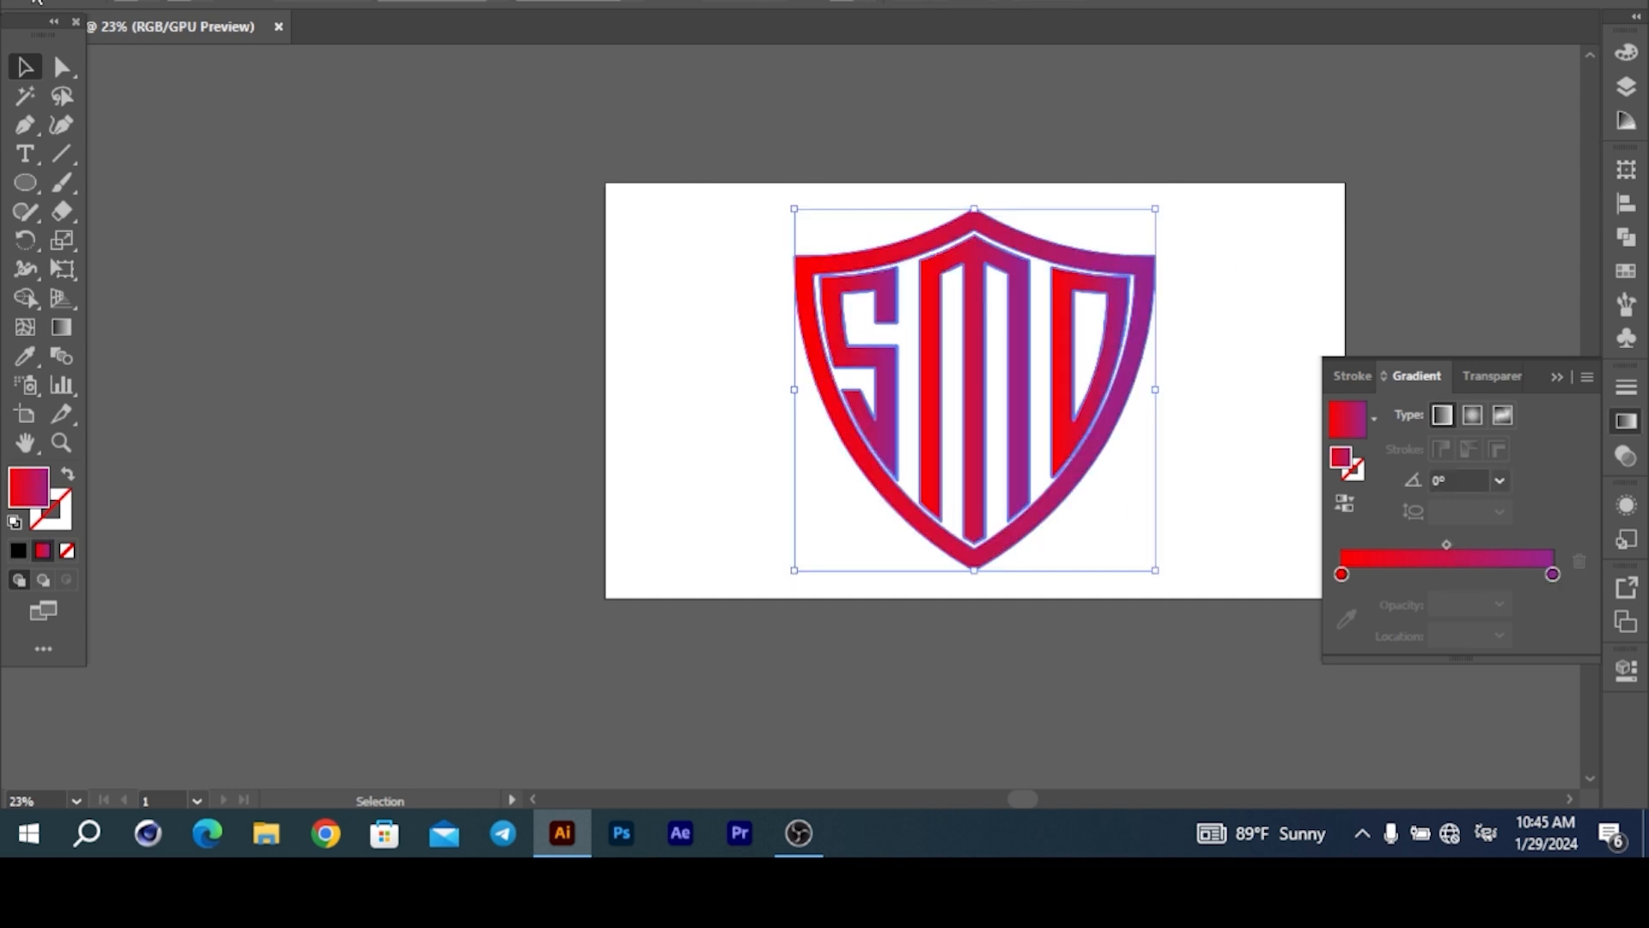
click(146, 3)
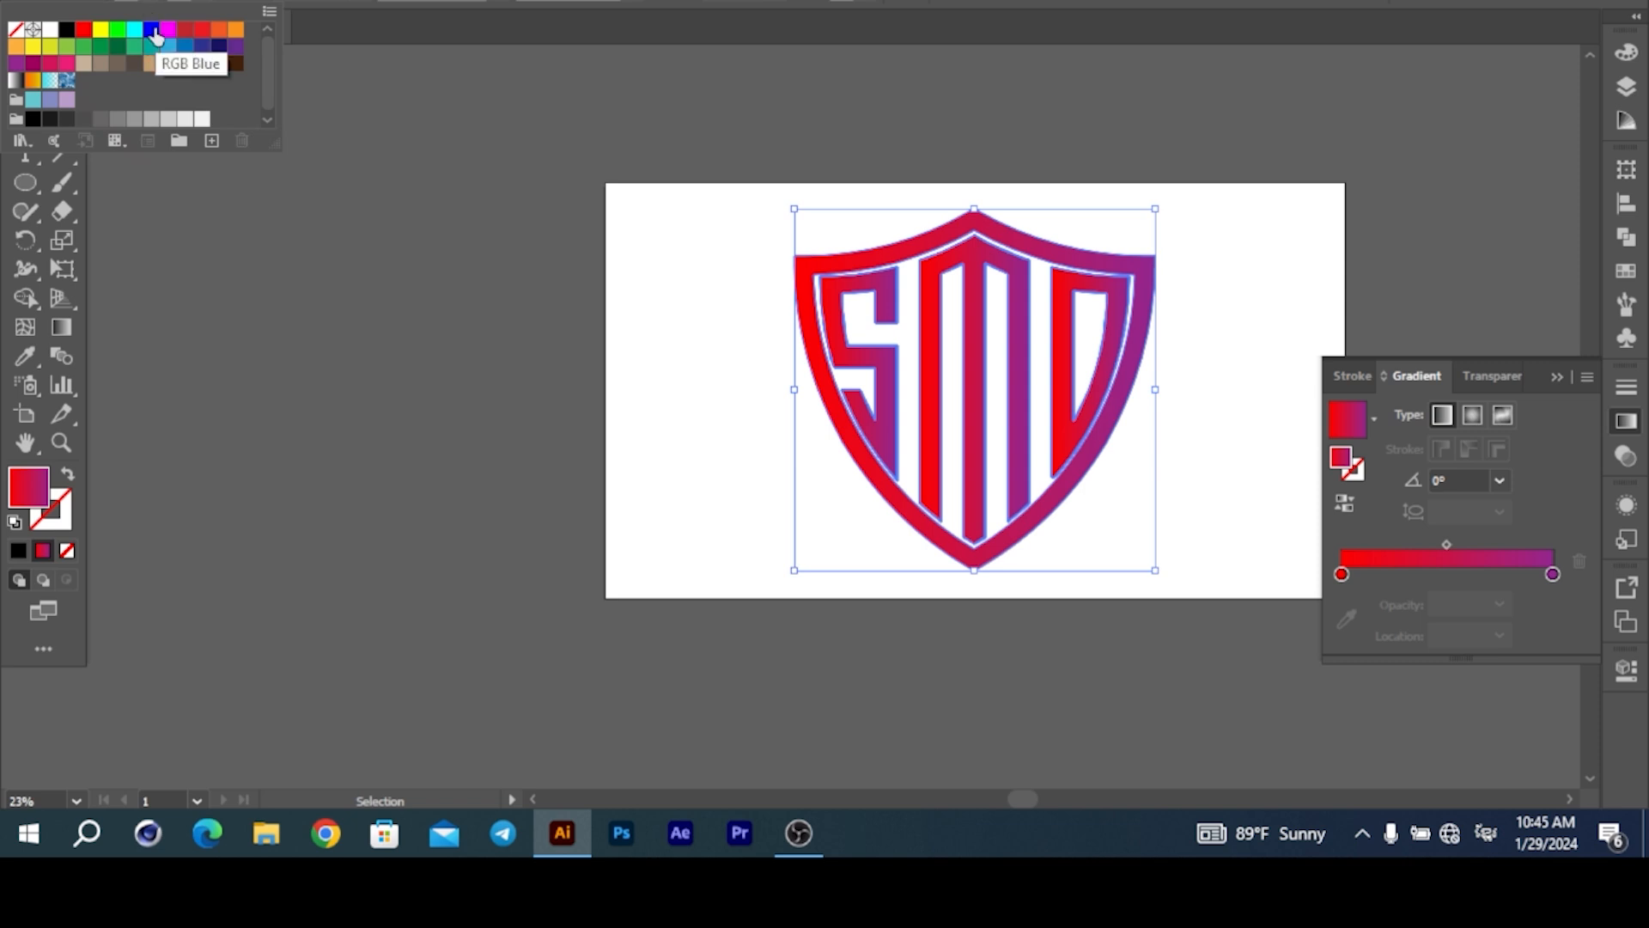
click(154, 33)
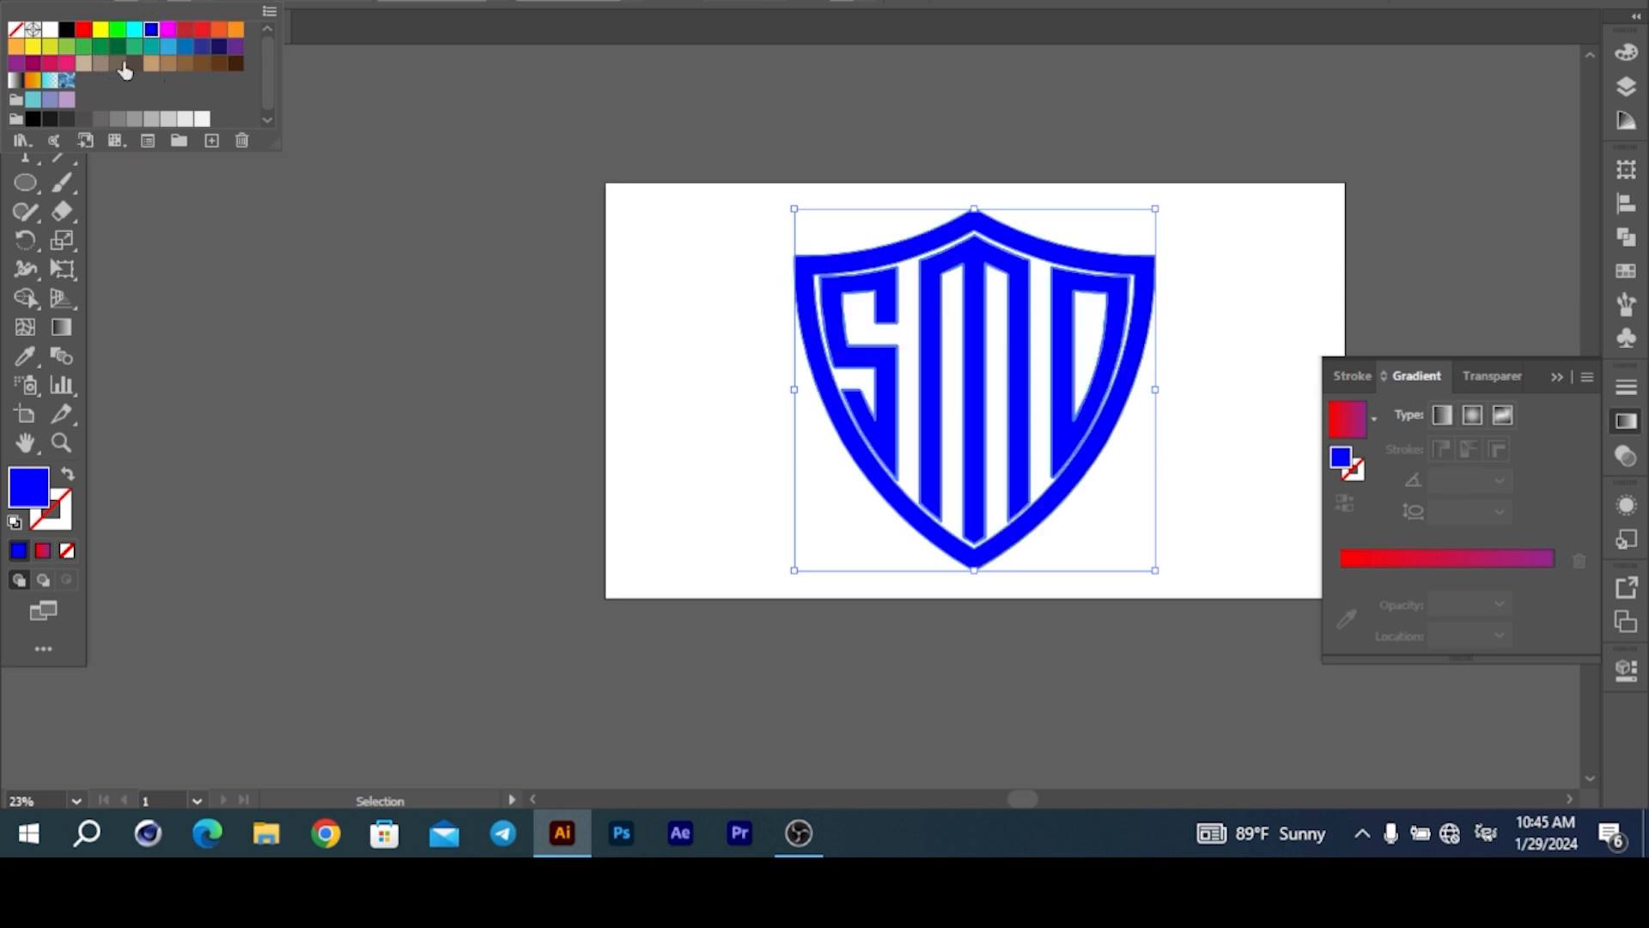